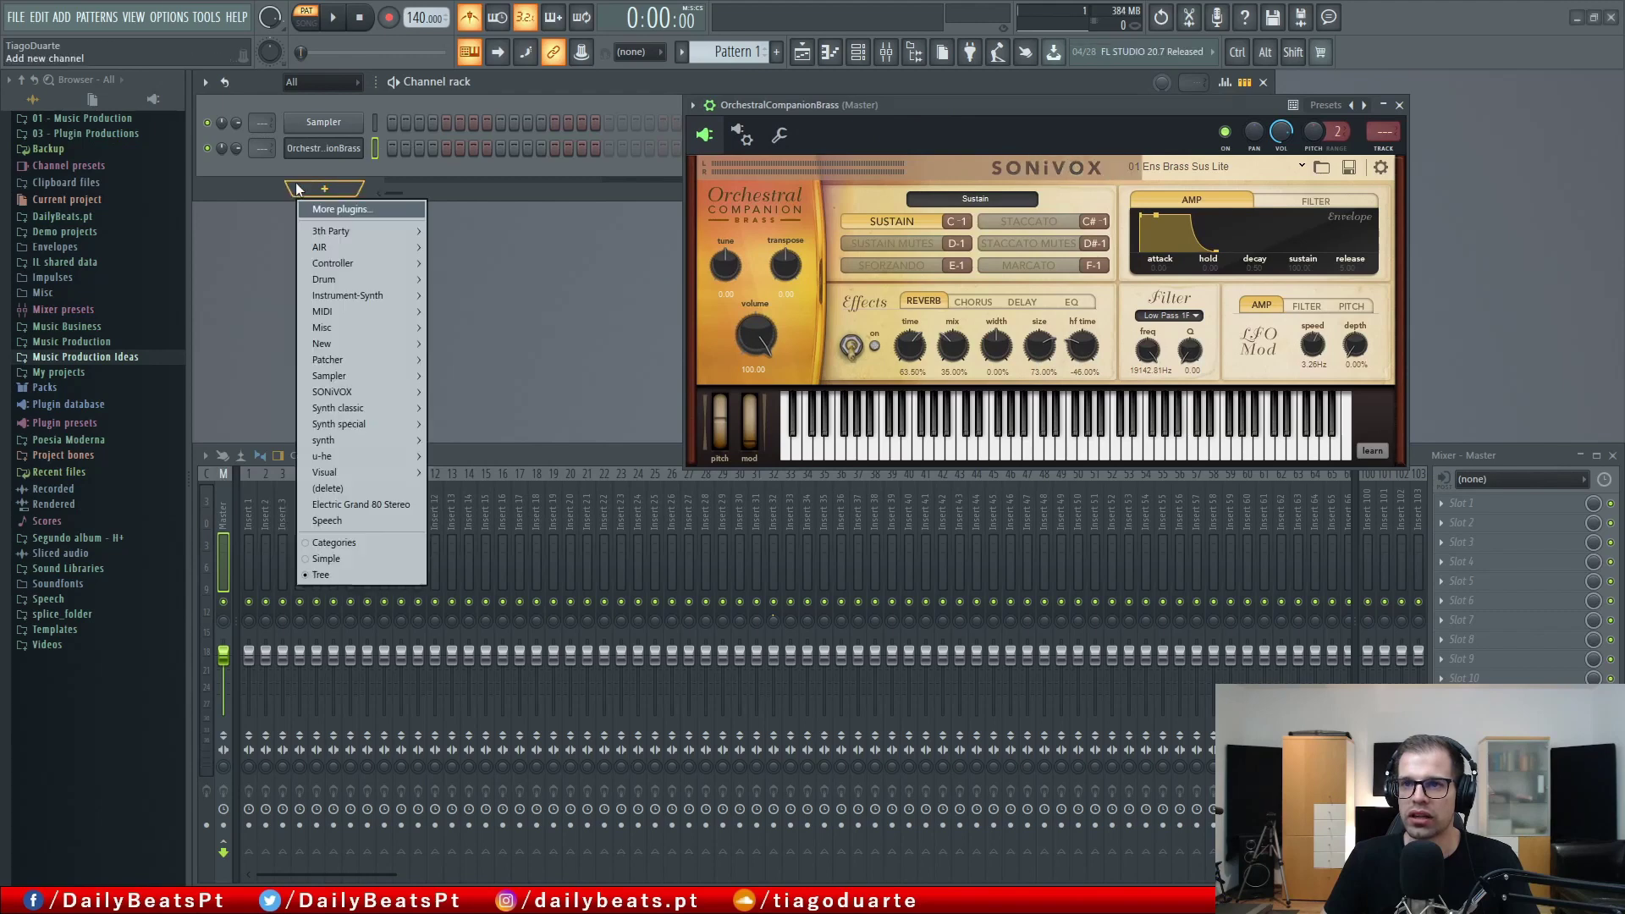
Add a SONiVOX Orchestral Companion Strings channel and move its window below and beside the brass instrument.
{"action": "mouse_move", "coordinate": [372, 395]}
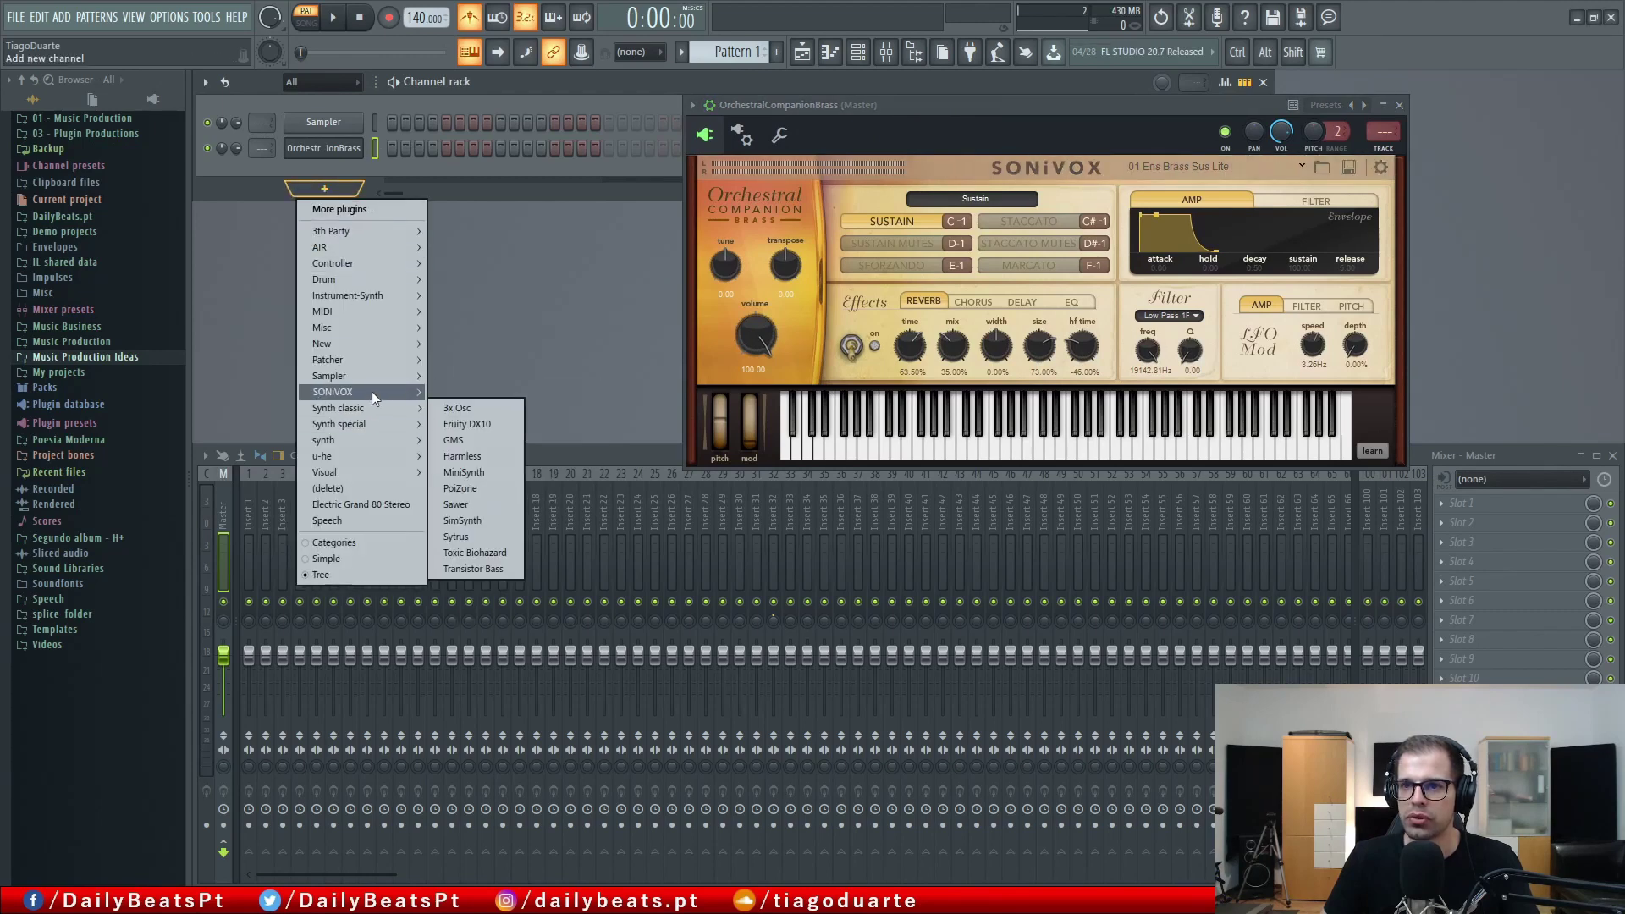
{"action": "left_click", "coordinate": [517, 522]}
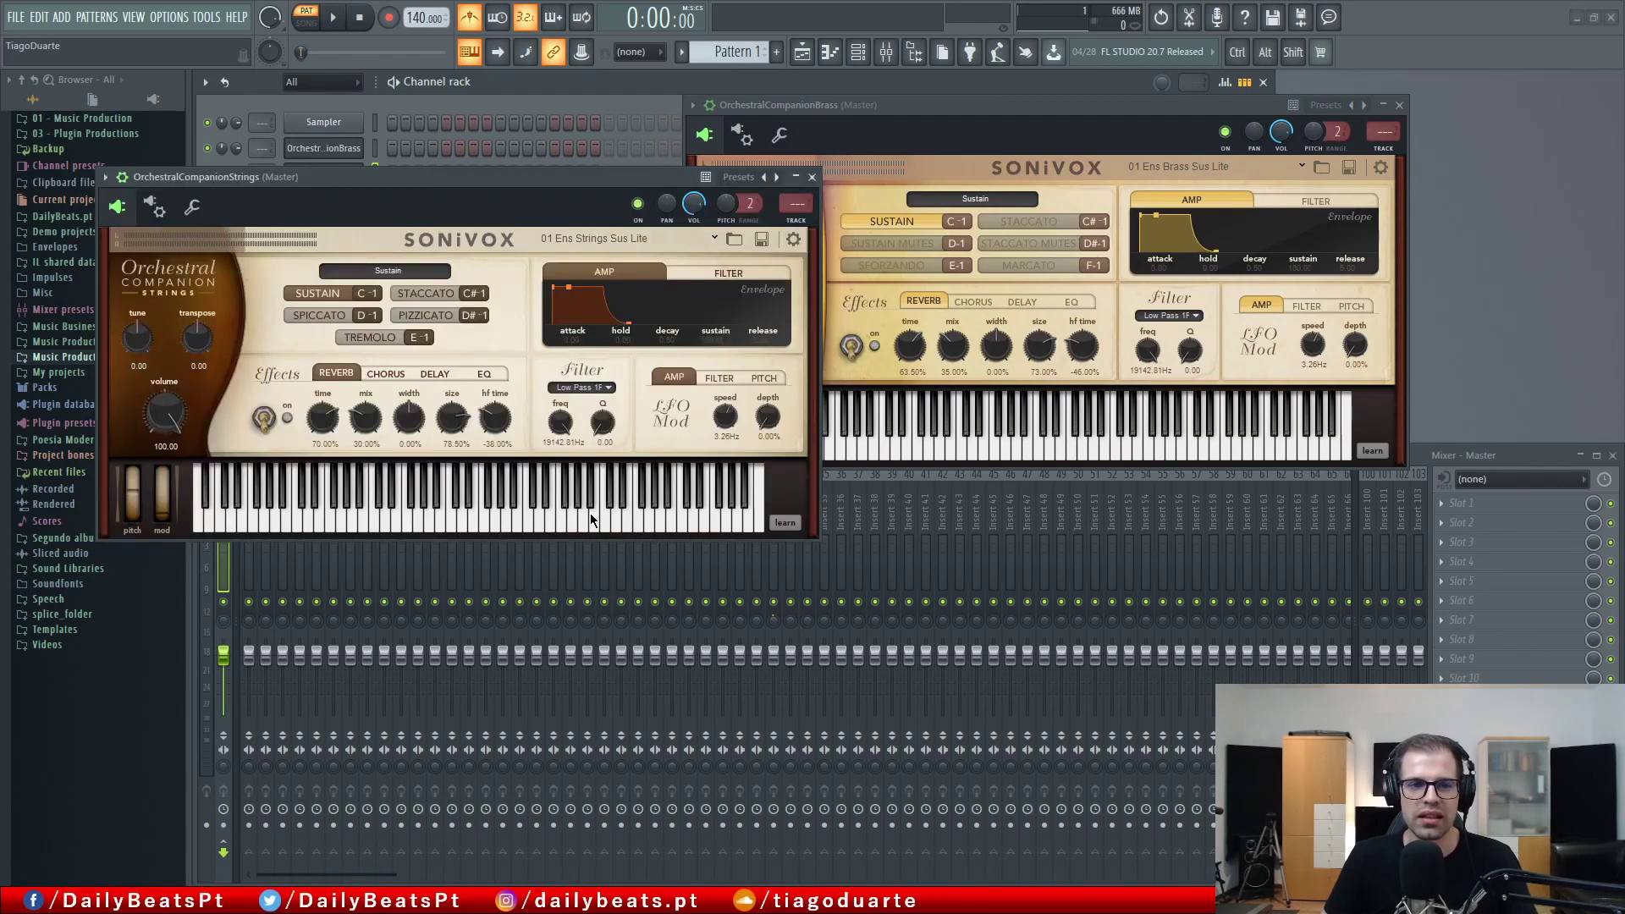
{"action": "left_click", "coordinate": [123, 178]}
{"action": "left_click_drag", "start_coordinate": [487, 175], "coordinate": [639, 402]}
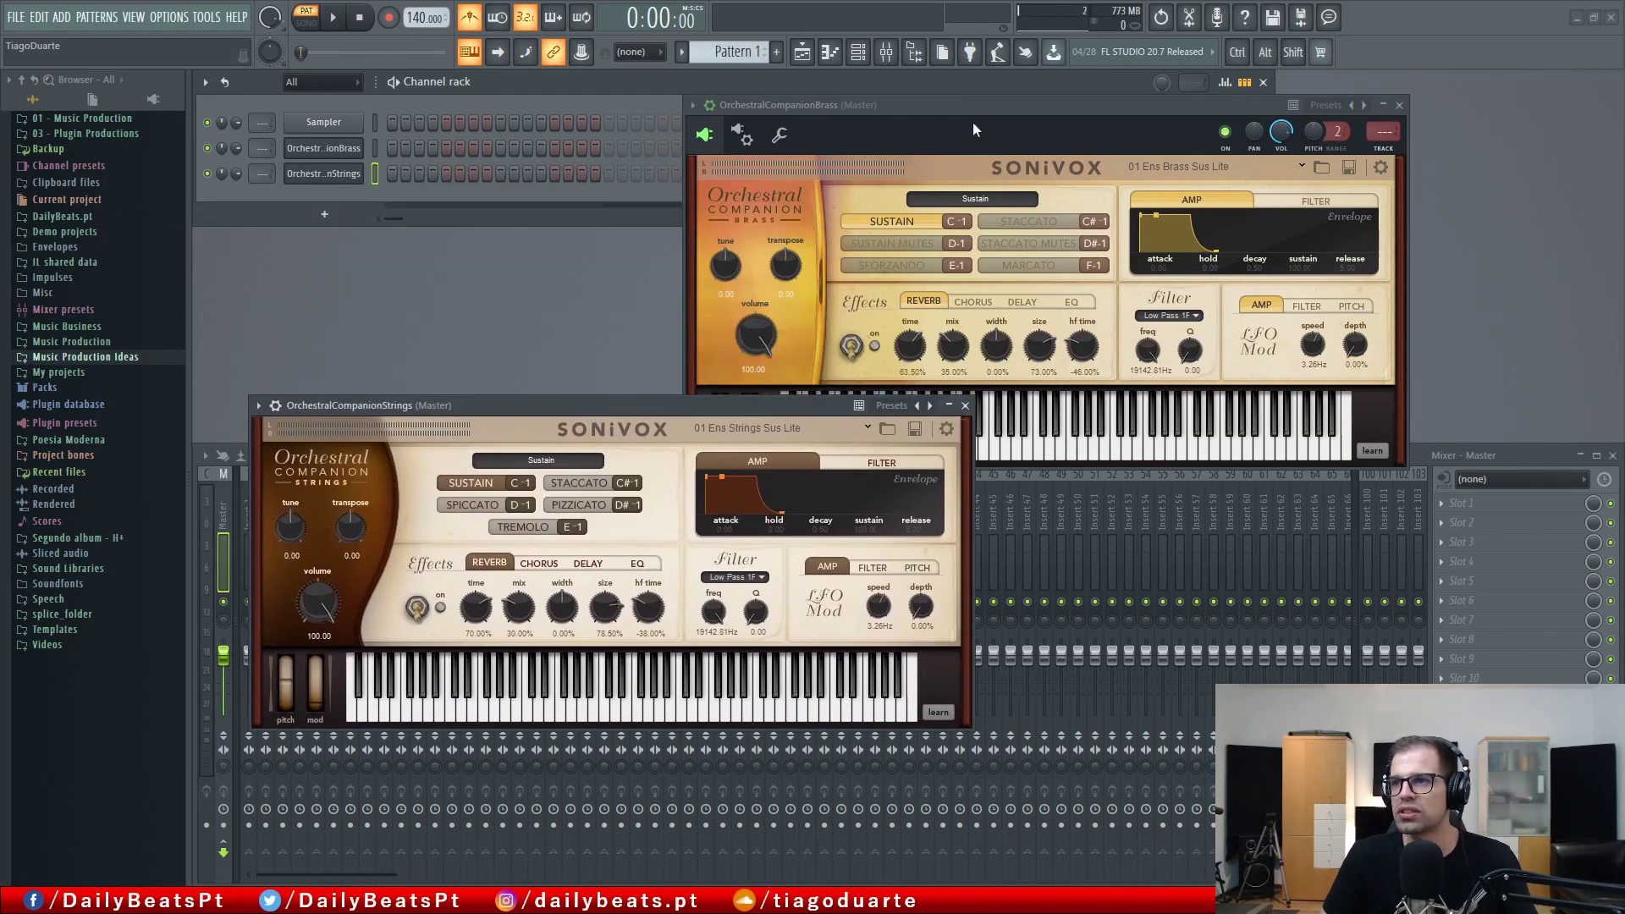
{"action": "left_click", "coordinate": [710, 106]}
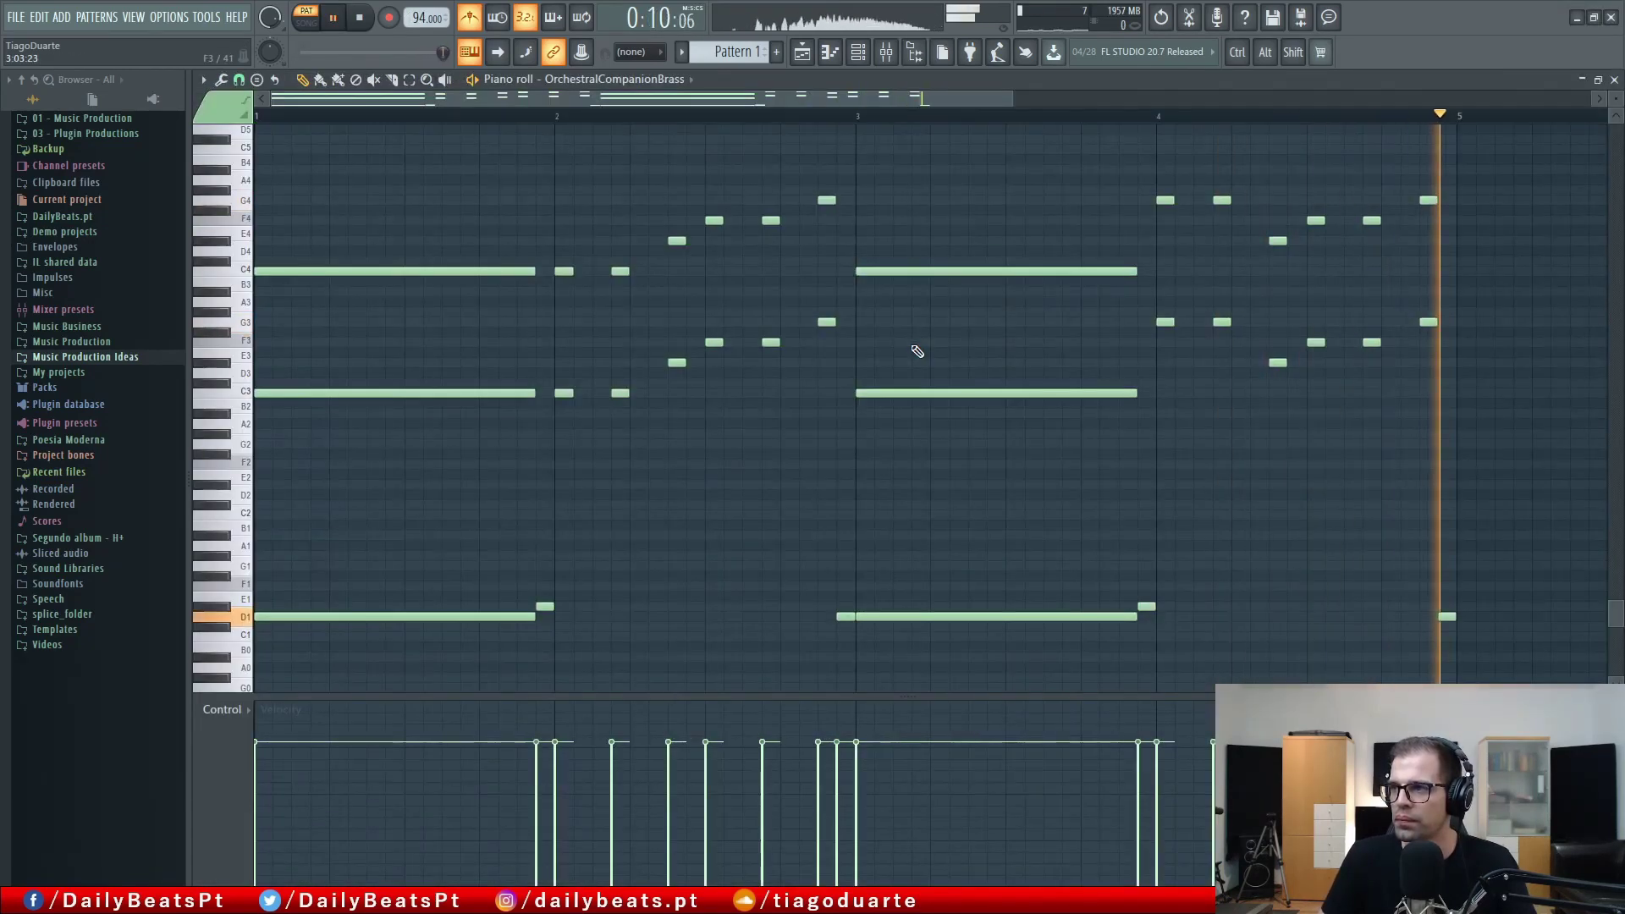
Raise the last pair of brass notes in bar 4 to A#3 and A#4 in the piano roll.
{"action": "left_click_drag", "start_coordinate": [1443, 318], "coordinate": [932, 524]}
{"action": "left_click_drag", "start_coordinate": [949, 351], "coordinate": [912, 505]}
{"action": "left_click", "coordinate": [1050, 502], "text": "ctrl"}
{"action": "left_click_drag", "start_coordinate": [1050, 502], "coordinate": [1561, 312]}
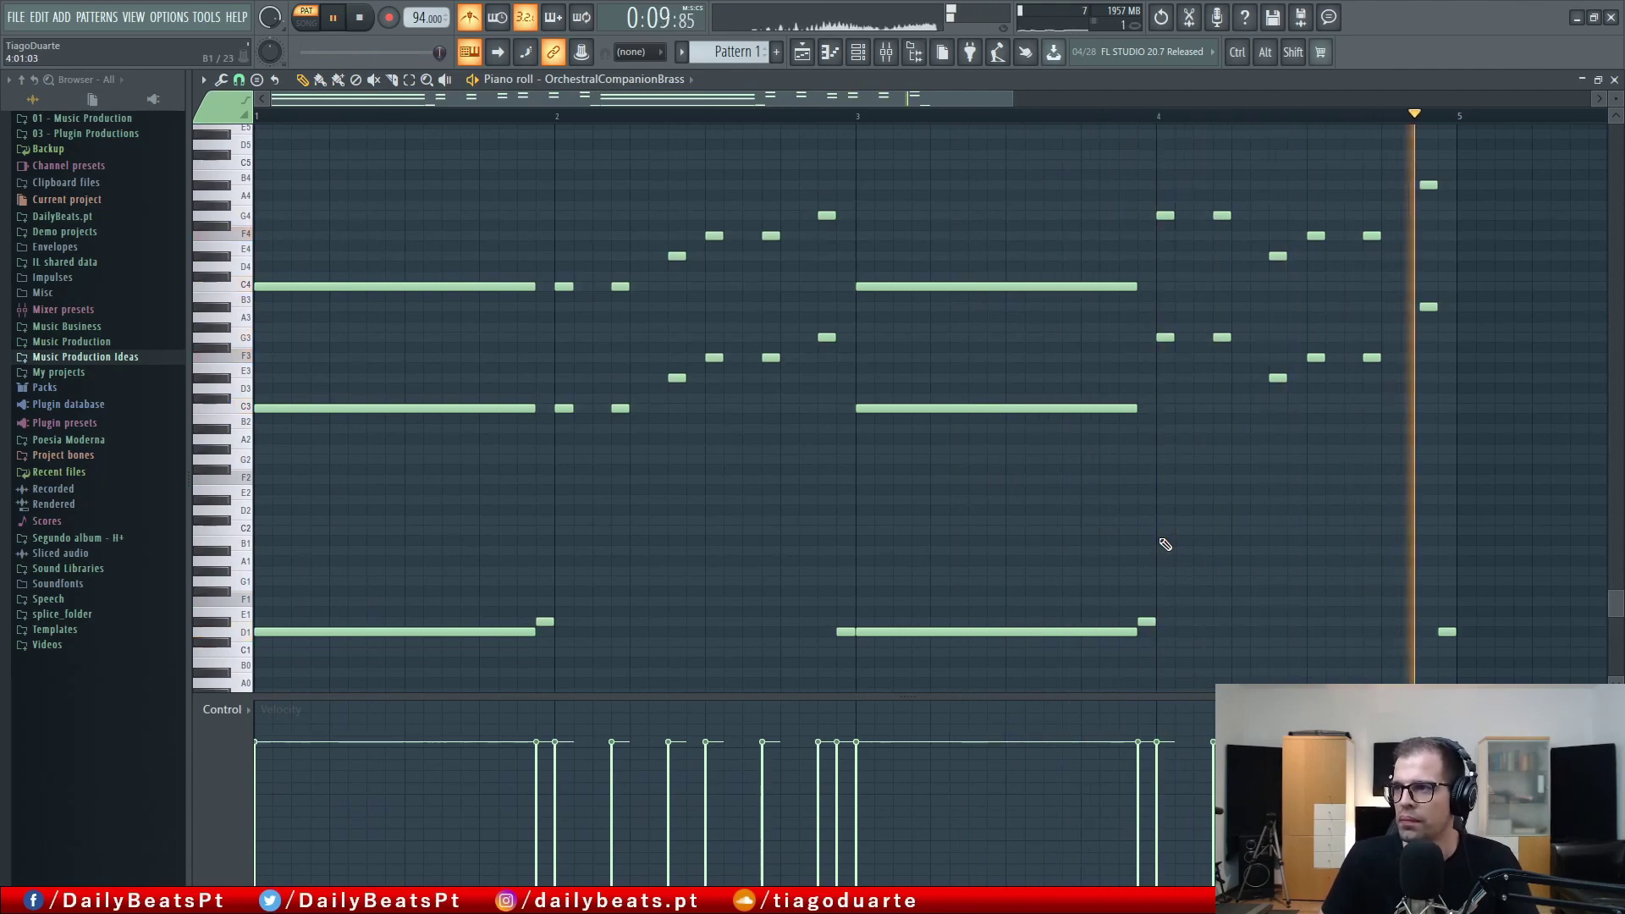
Stop playback and quick render Pattern 1 as an audio clip.
{"action": "key", "text": "F7"}
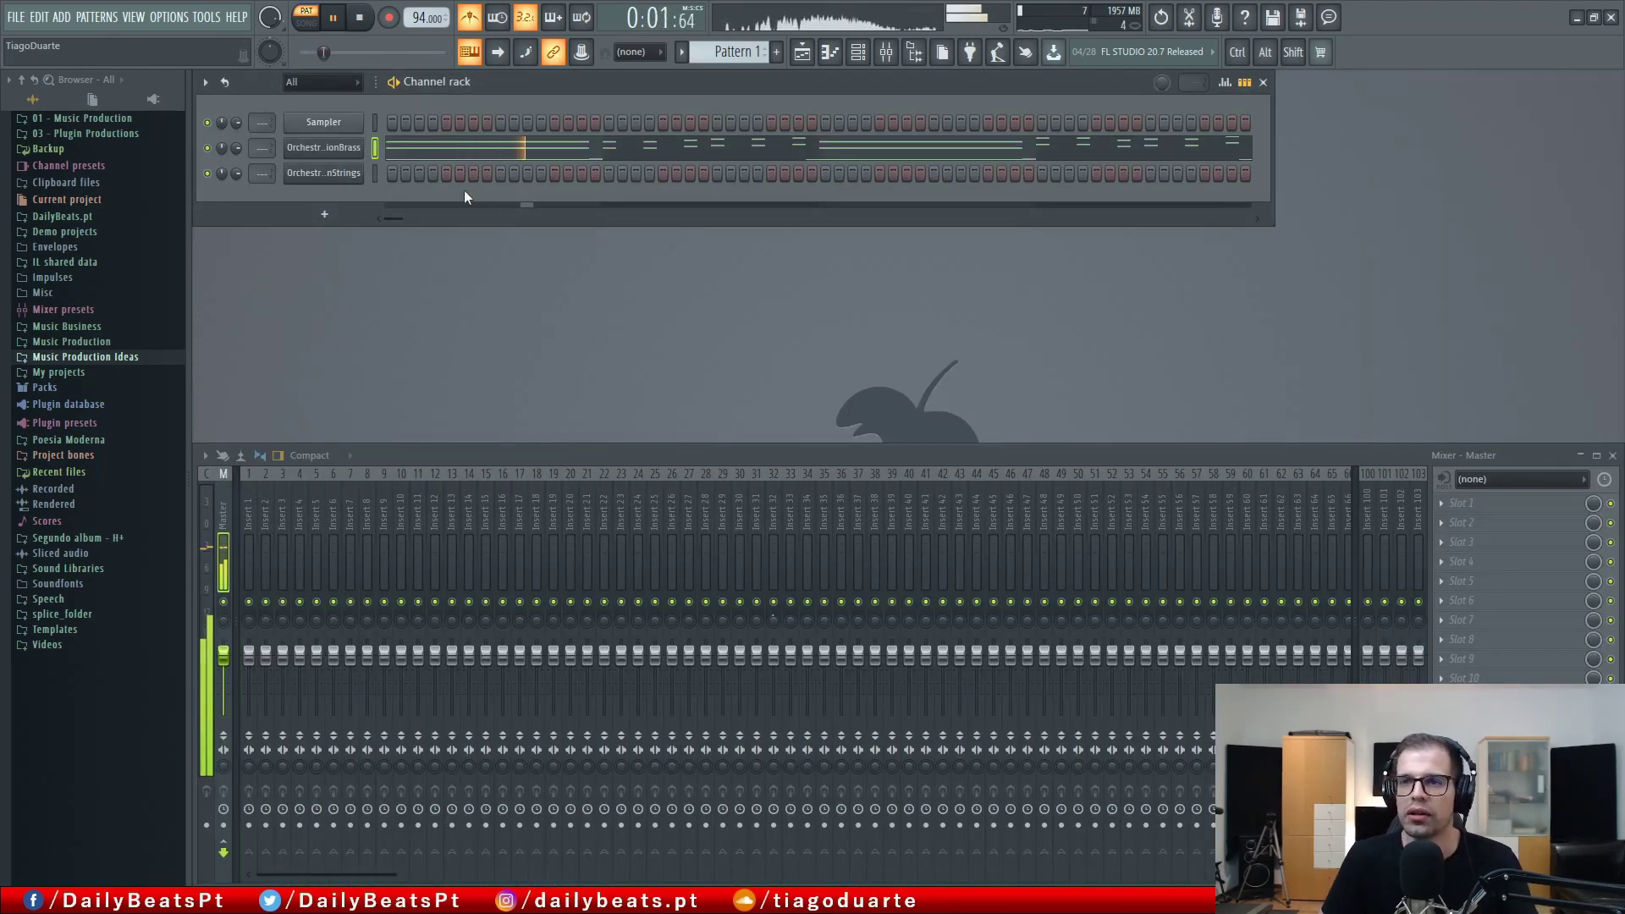
{"action": "key", "text": "space"}
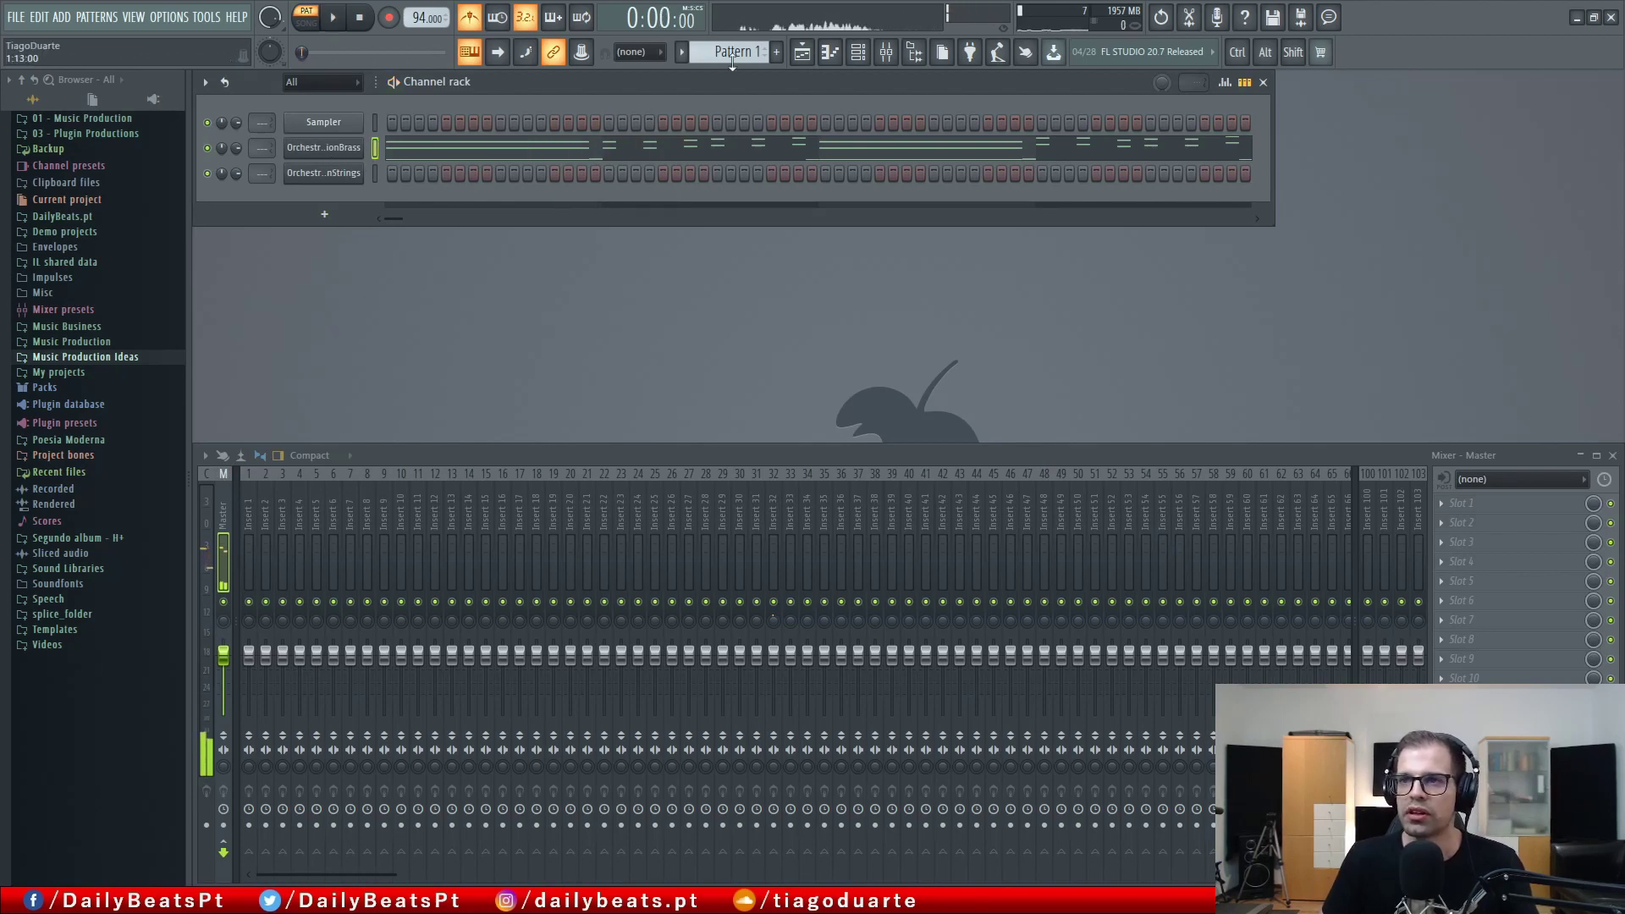
{"action": "left_click", "coordinate": [681, 53]}
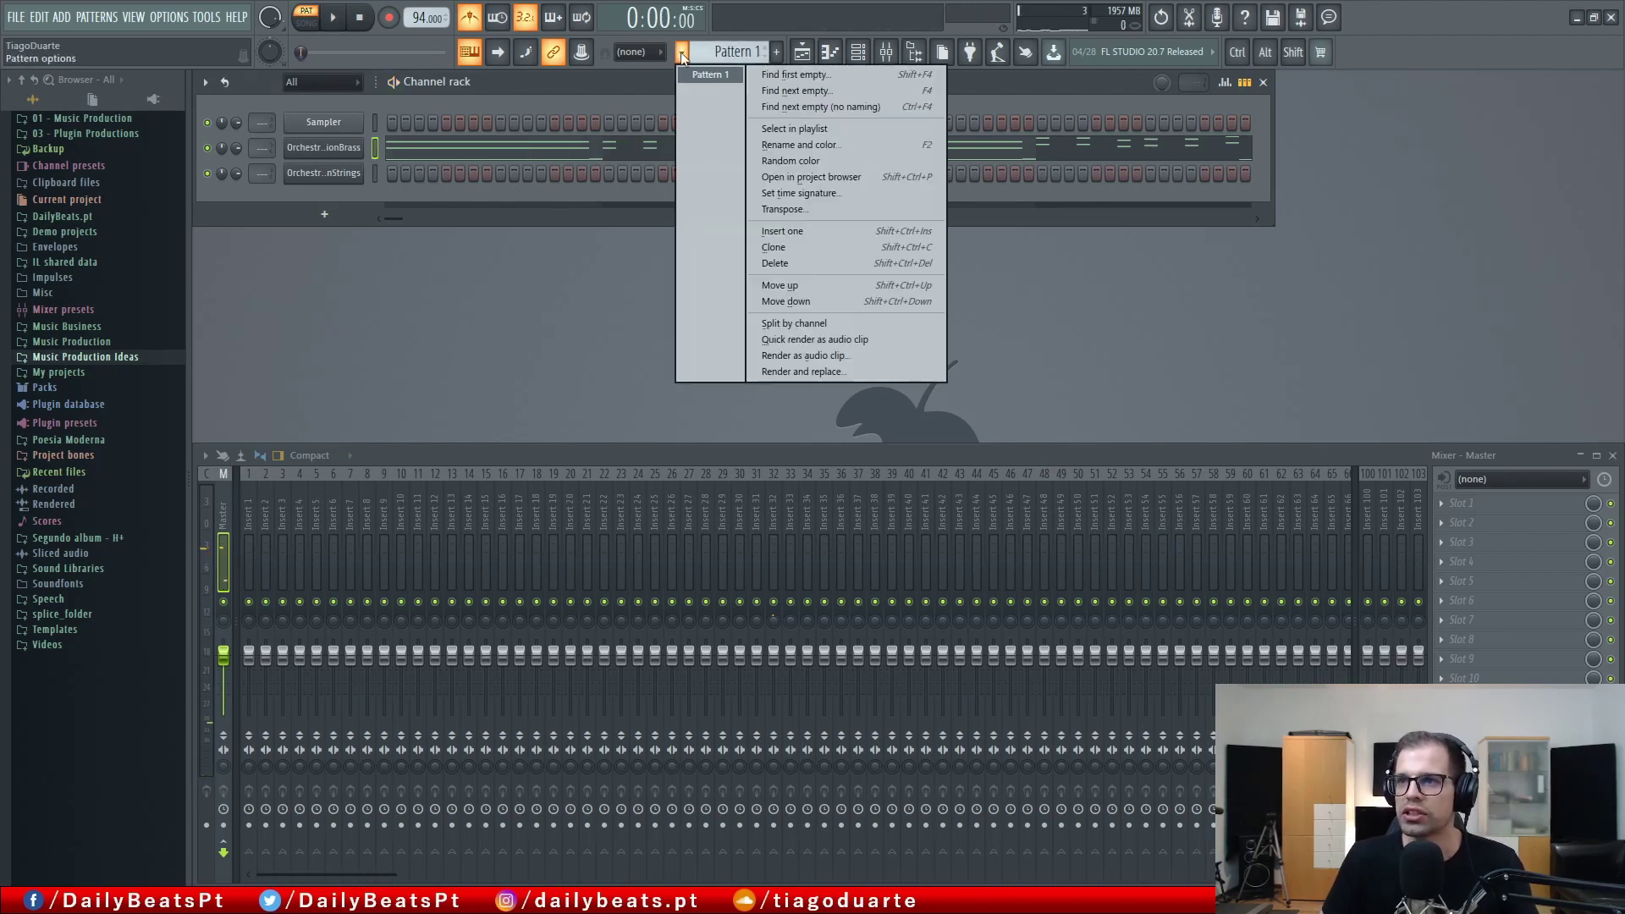
{"action": "left_click", "coordinate": [817, 341]}
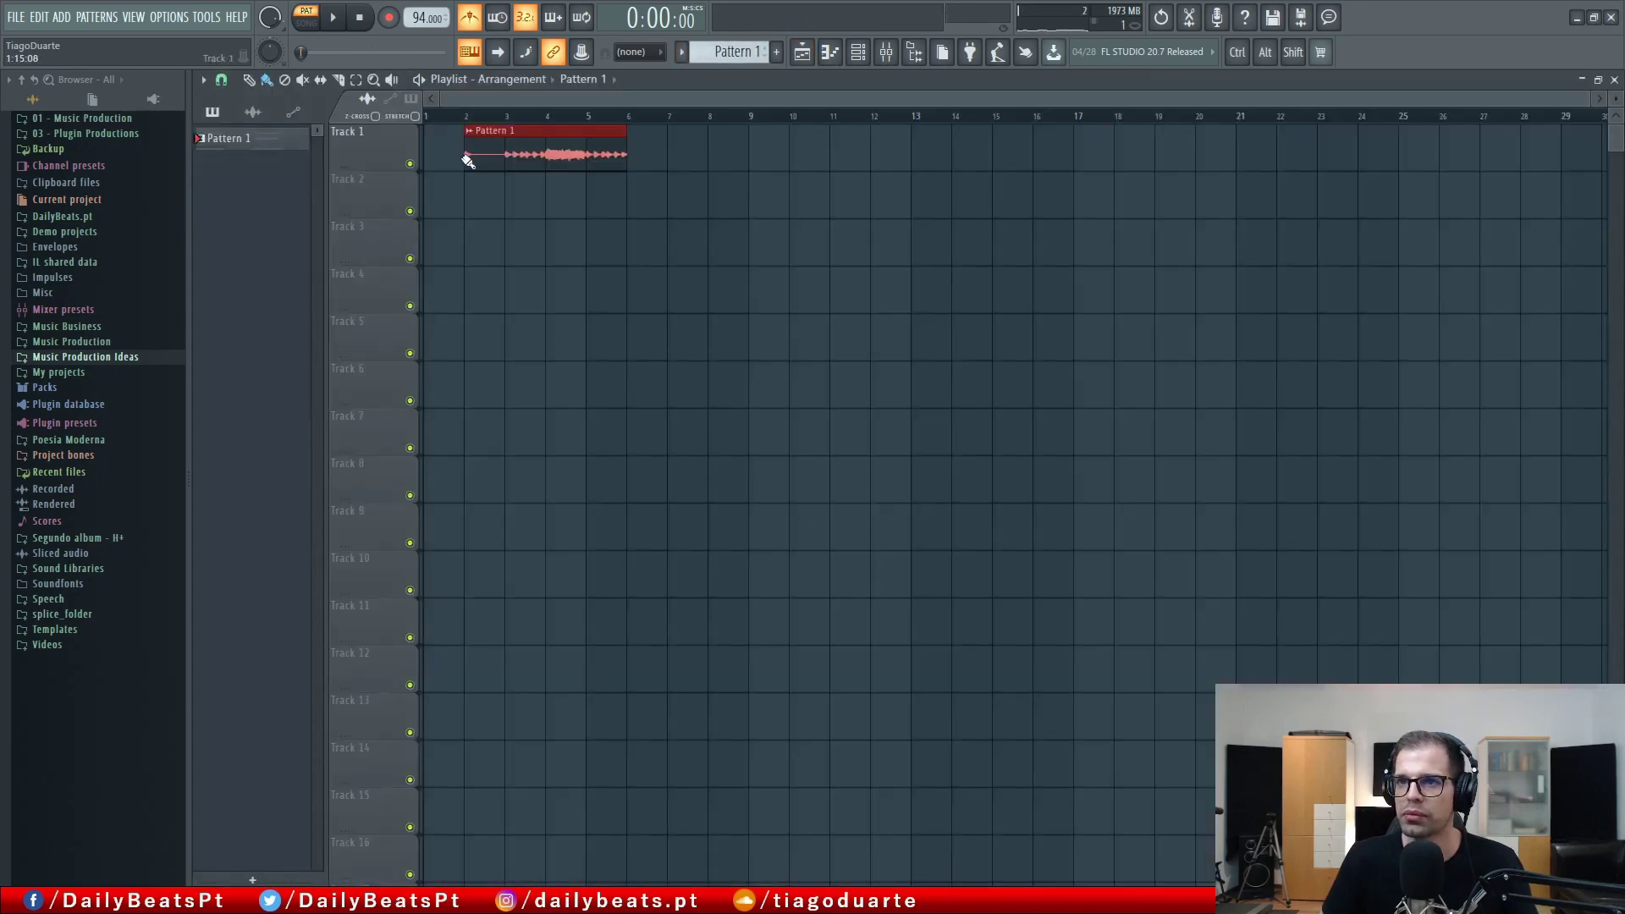
Move the rendered clip to bar 1 on Track 1 and select the playlist range from bar 1 to bar 5.
{"action": "left_click_drag", "start_coordinate": [468, 162], "coordinate": [441, 162]}
{"action": "scroll", "coordinate": [508, 263], "scroll_direction": "up", "scroll_amount": 3, "text": "ctrl"}
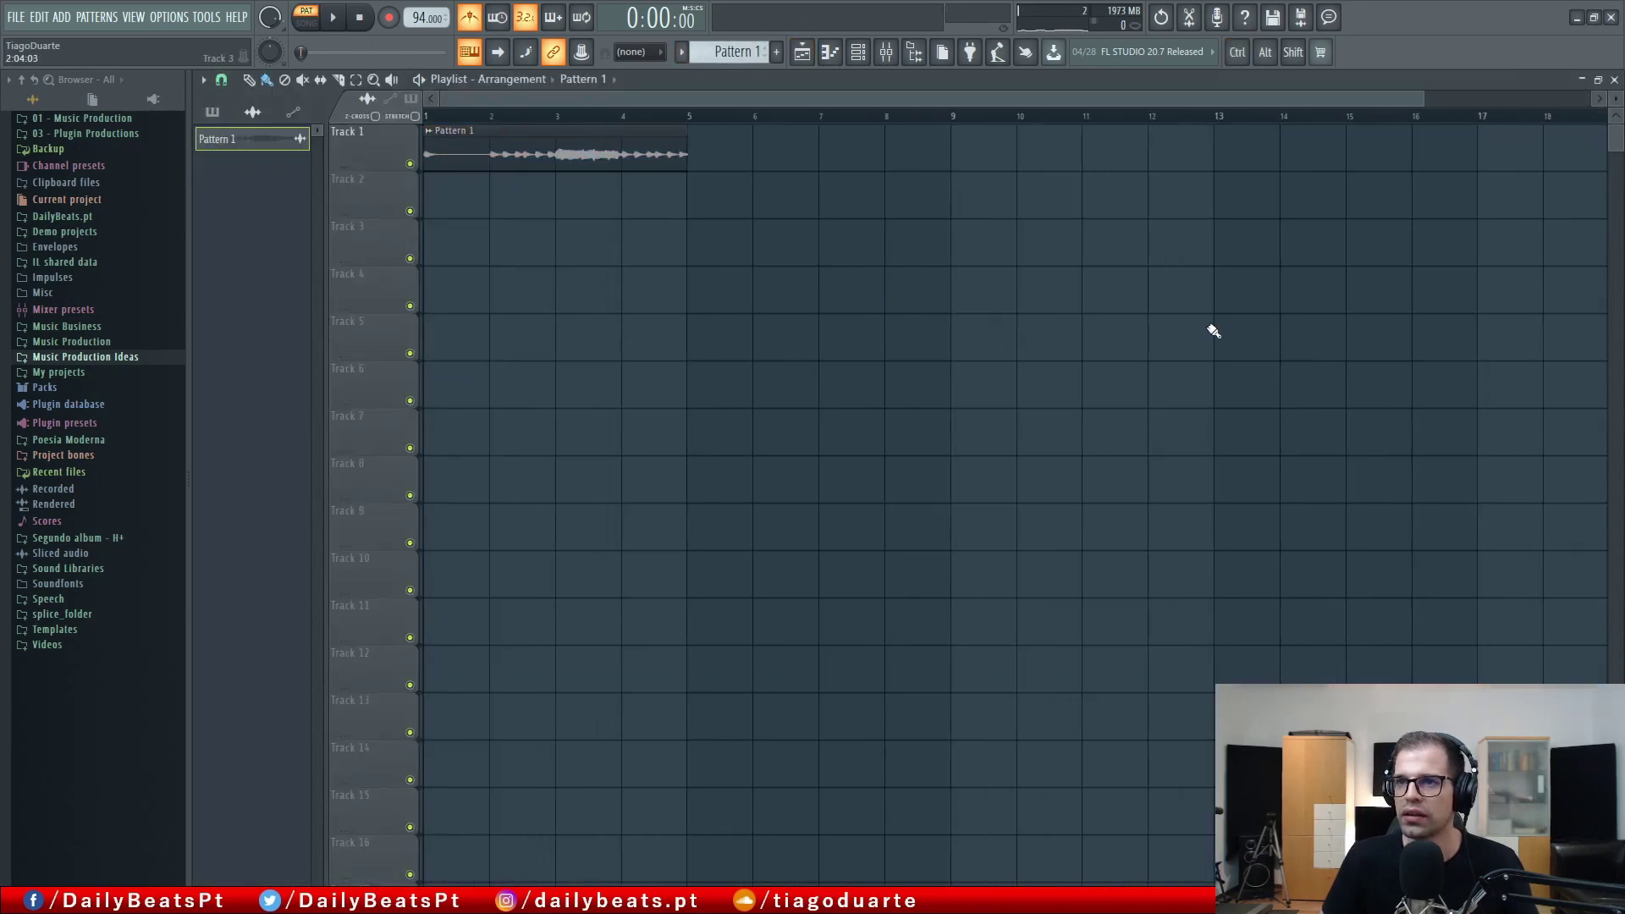
{"action": "key", "text": "ctrl+a"}
{"action": "scroll", "coordinate": [681, 241], "scroll_direction": "up", "scroll_amount": 10, "text": "ctrl"}
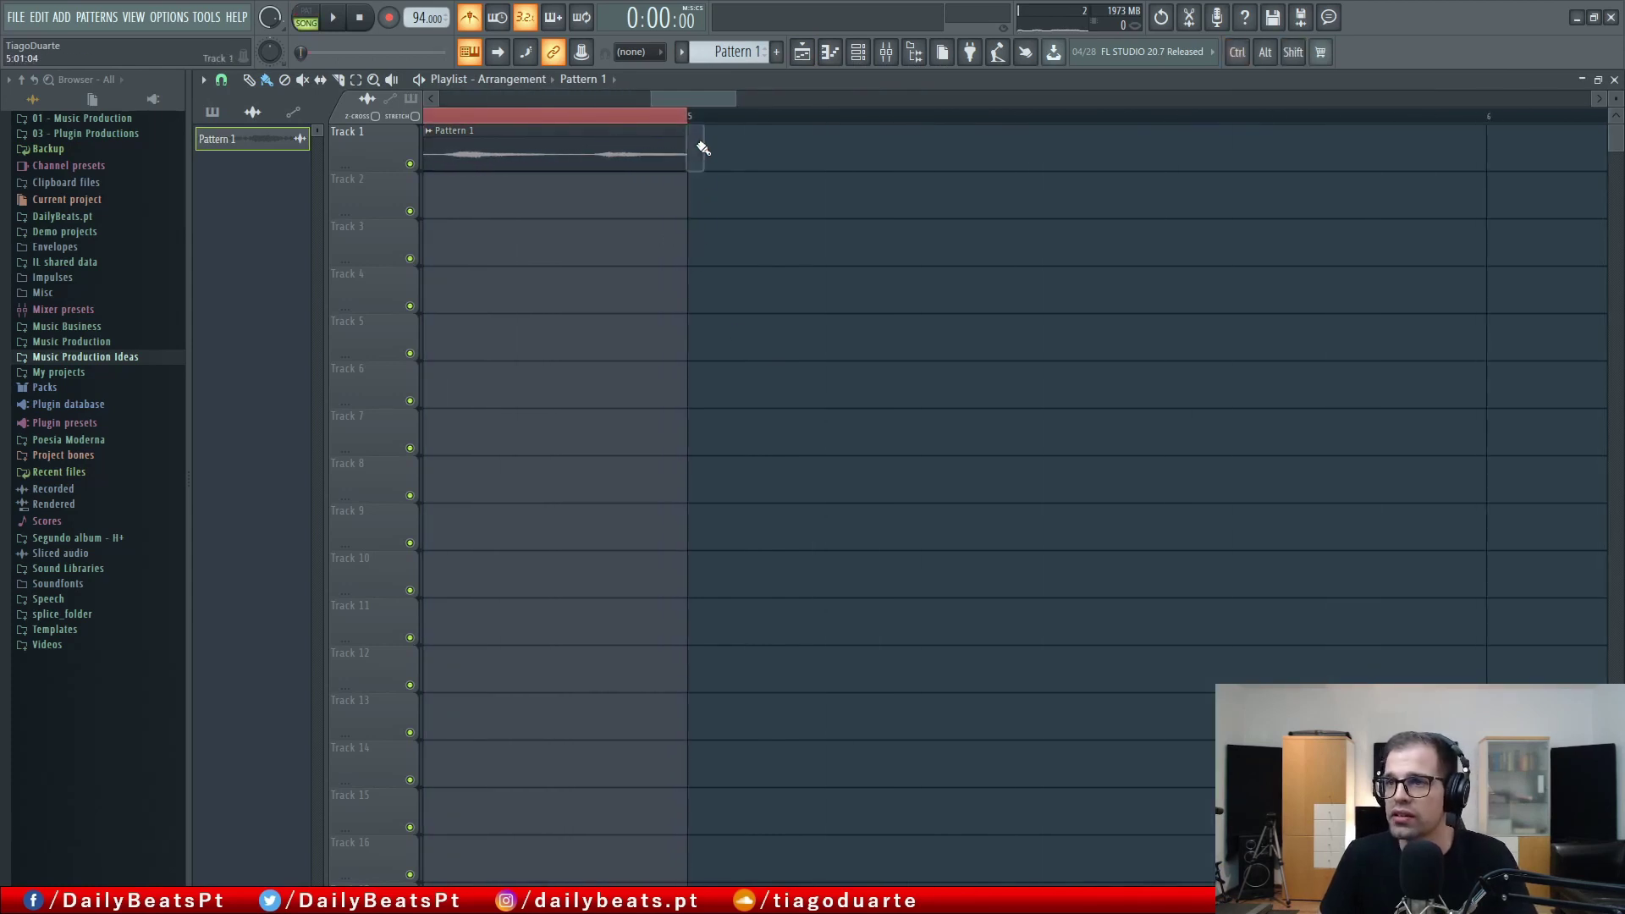
{"action": "right_click", "coordinate": [770, 203], "text": "ctrl"}
Play the rendered clip in song mode to check its opening sound.
{"action": "key", "text": "space"}
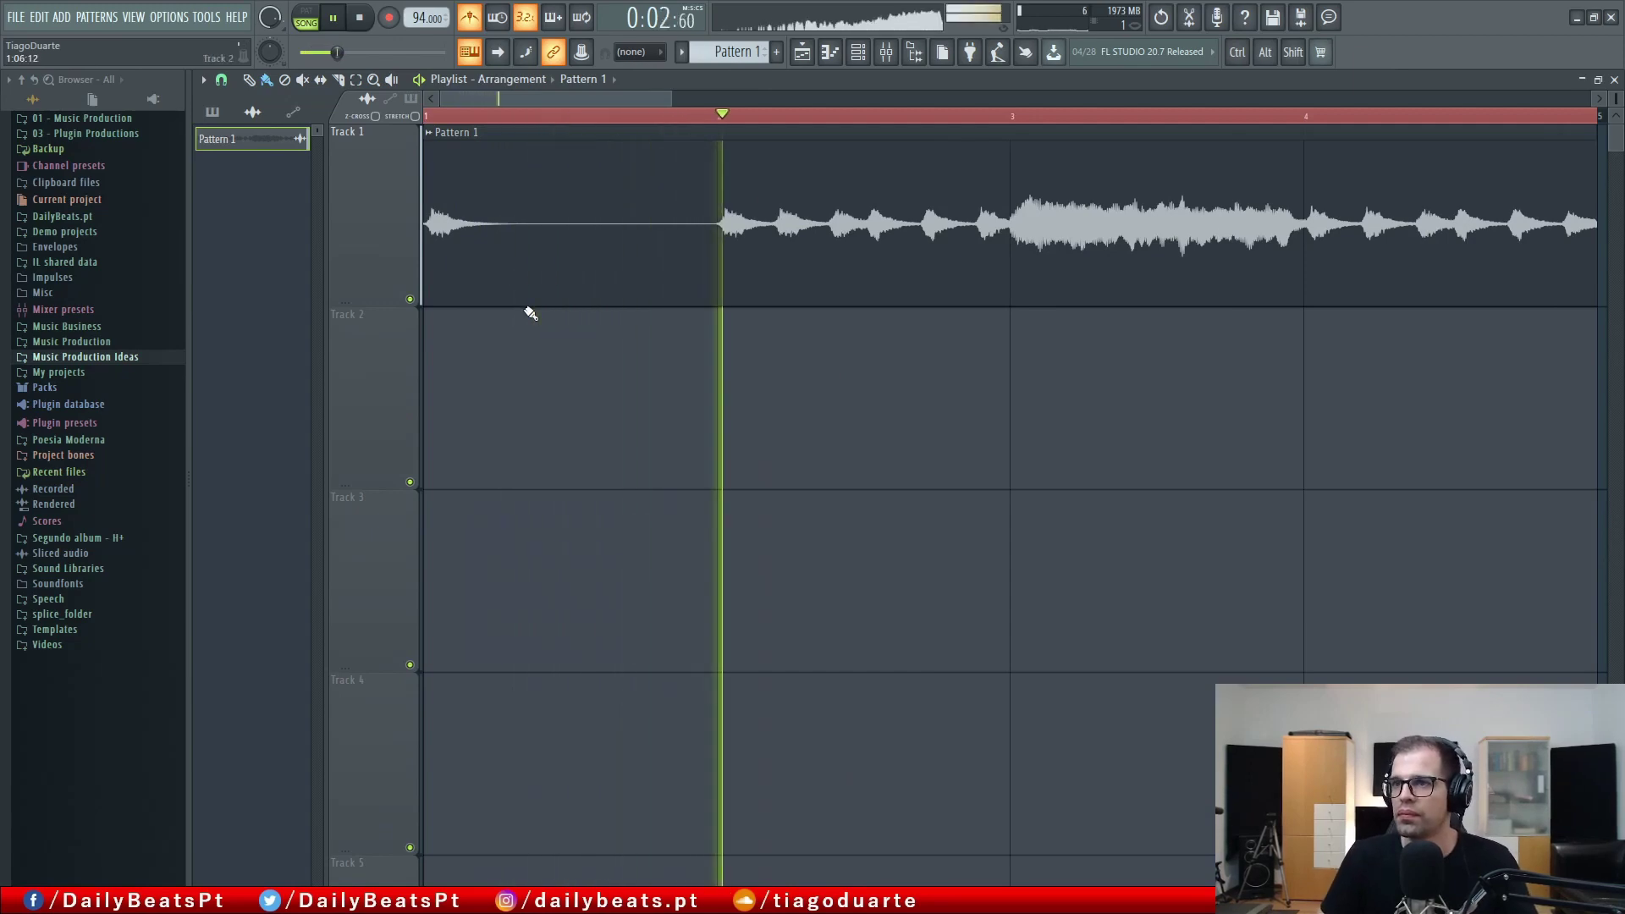
{"action": "key", "text": "space"}
{"action": "key", "text": "space"}
{"action": "key", "text": "space"}
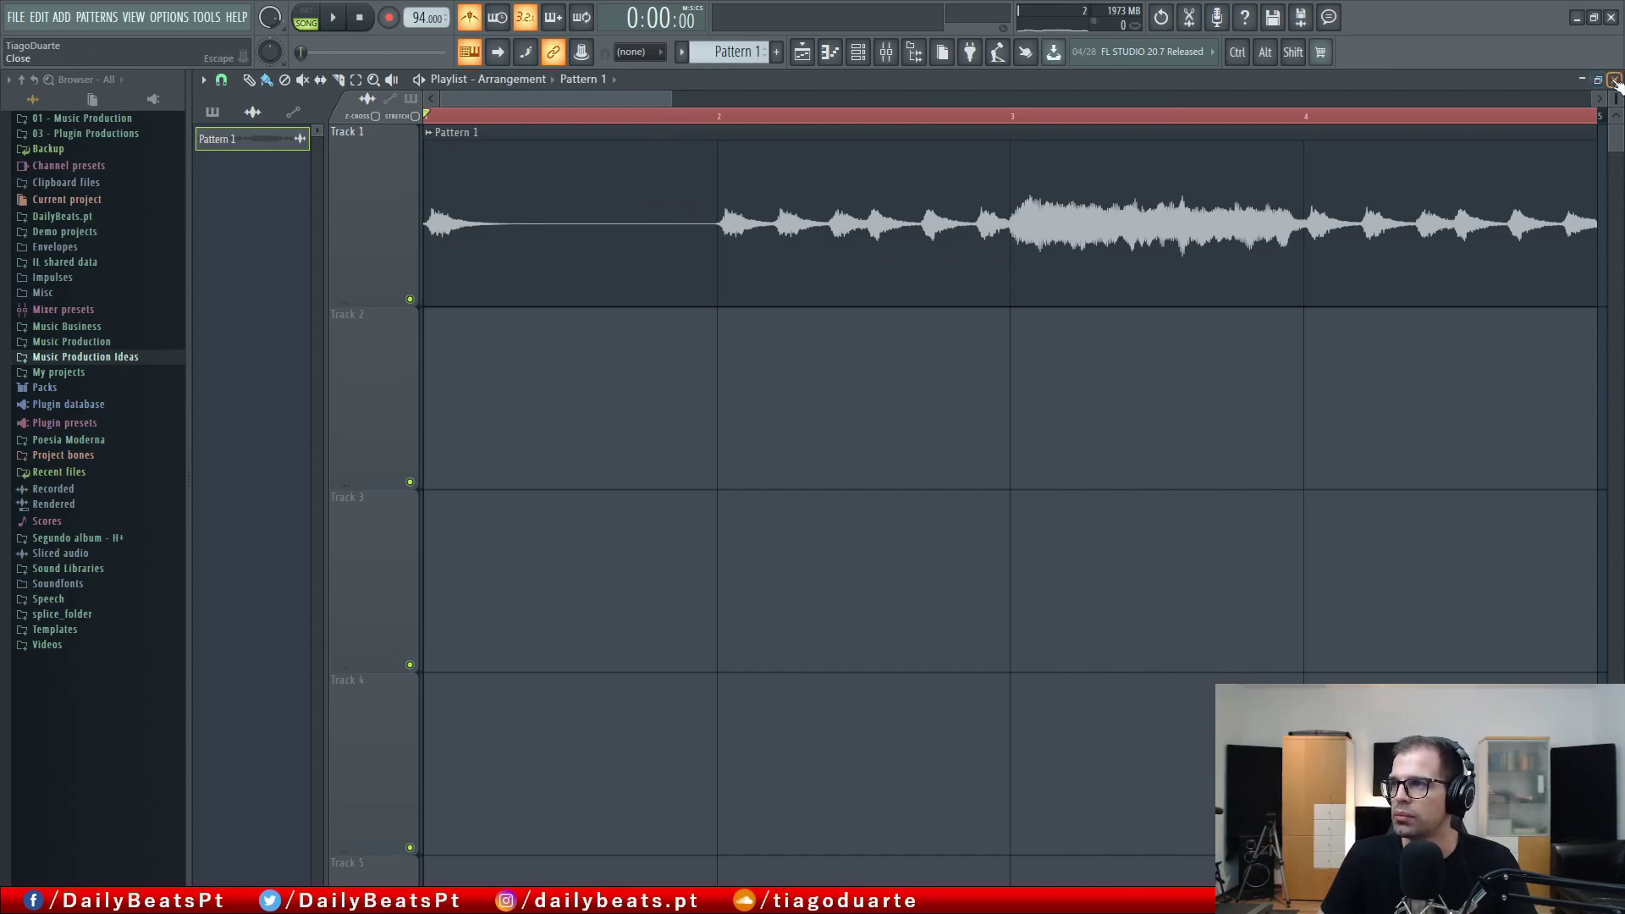
Open the brass channel's piano roll and nudge the long C3 and C4 notes of bar 1 slightly past the keyswitch note's start.
{"action": "left_click", "coordinate": [1615, 80]}
{"action": "left_click", "coordinate": [329, 104]}
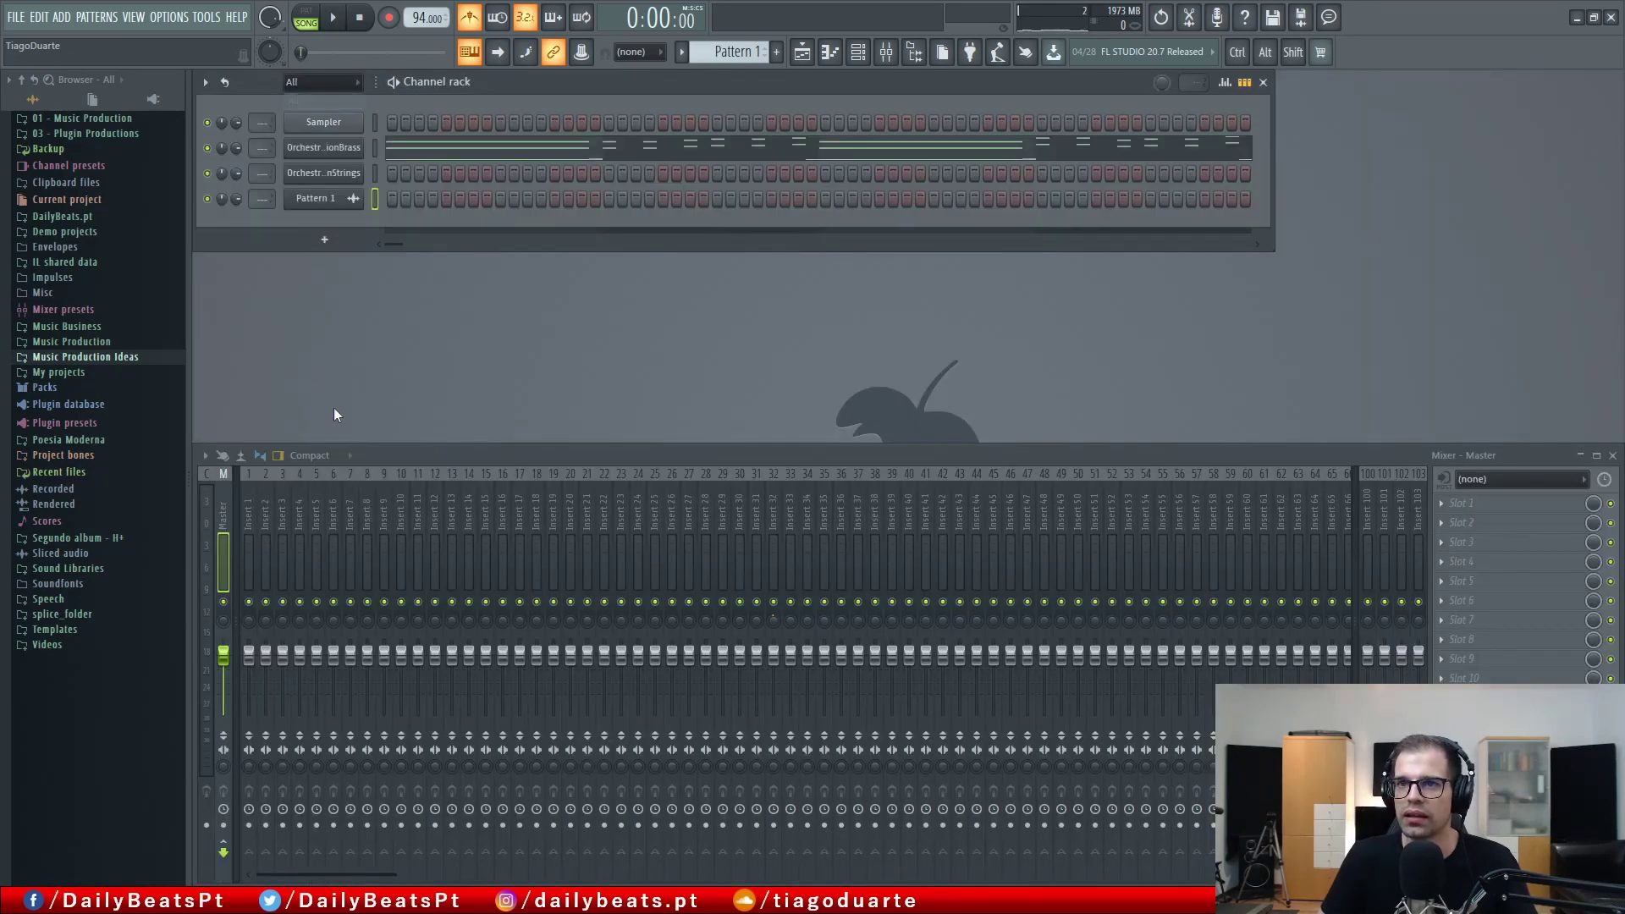
{"action": "left_click", "coordinate": [440, 154]}
{"action": "left_click", "coordinate": [286, 554], "text": "ctrl"}
{"action": "scroll", "coordinate": [250, 384], "scroll_direction": "up", "scroll_amount": 5}
{"action": "left_click_drag", "start_coordinate": [349, 387], "coordinate": [722, 526]}
{"action": "left_click_drag", "start_coordinate": [524, 455], "coordinate": [659, 398]}
{"action": "left_click_drag", "start_coordinate": [457, 220], "coordinate": [353, 398]}
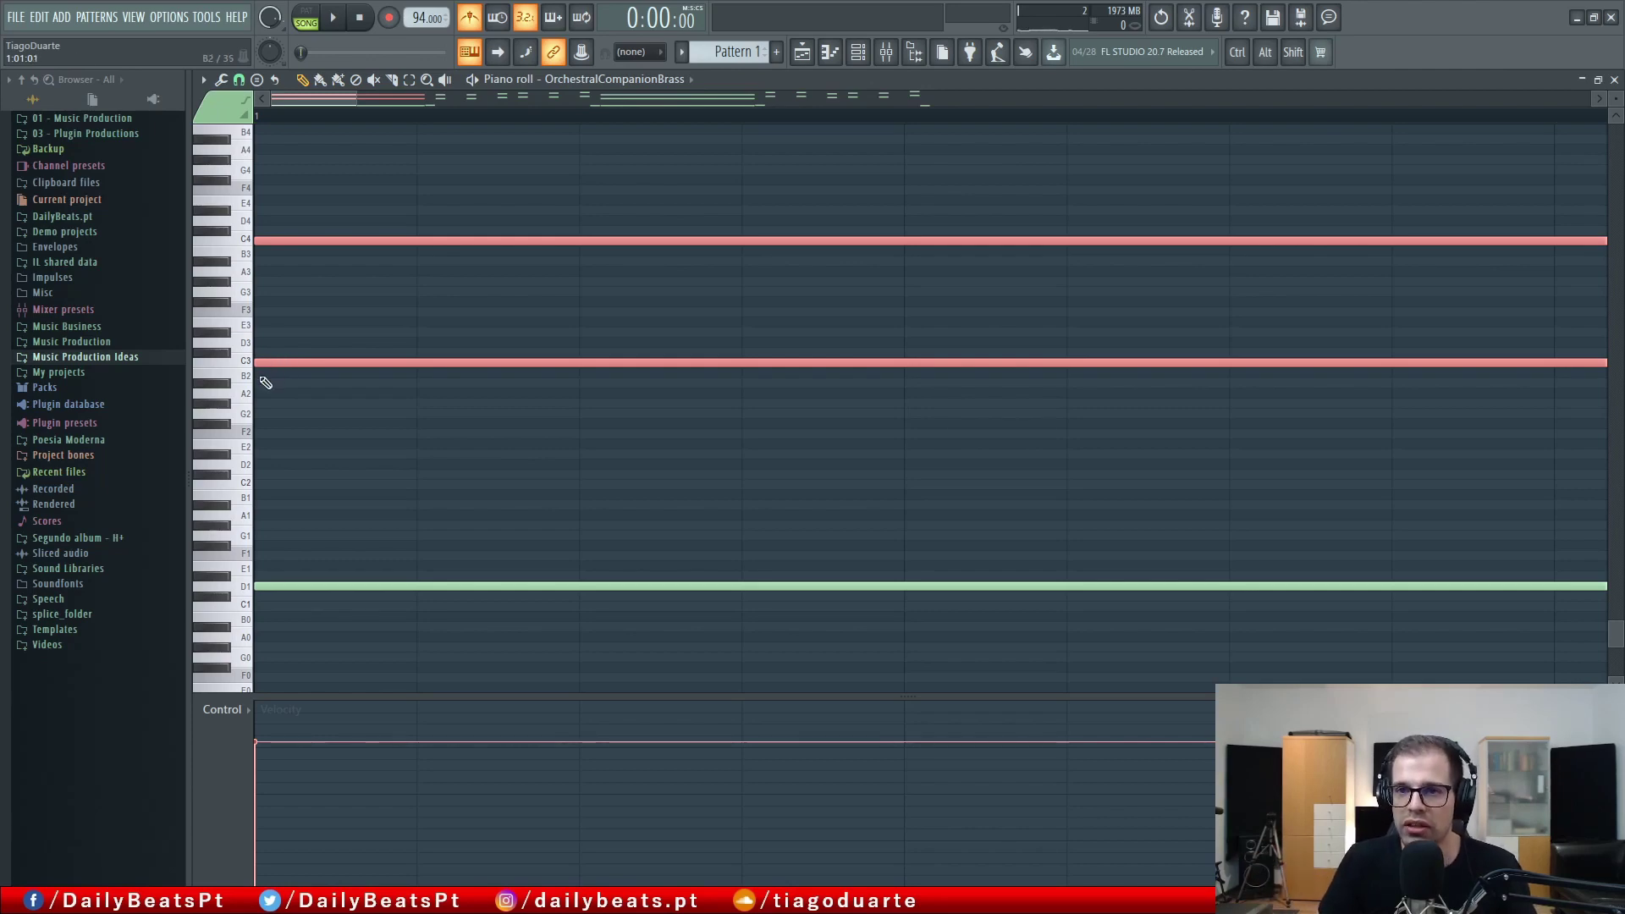
{"action": "key", "text": "alt"}
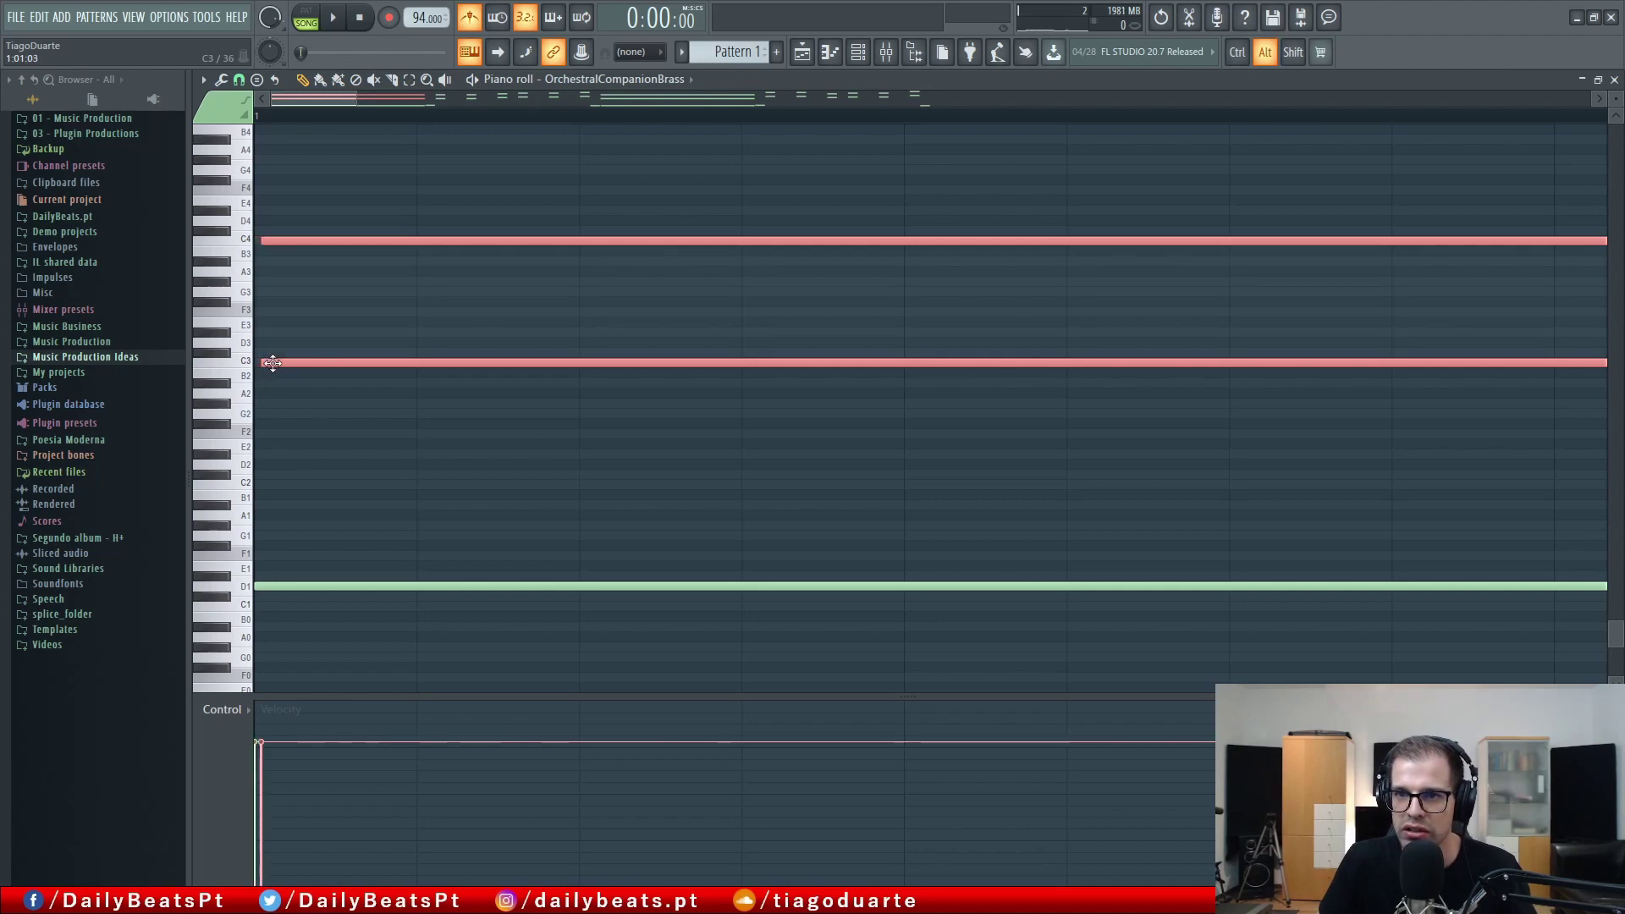
{"action": "scroll", "coordinate": [316, 399], "scroll_direction": "down", "scroll_amount": 5}
Play Pattern 1 repeatedly from its start and from around bar 2 to check how the brass articulations sound.
{"action": "key", "text": "space"}
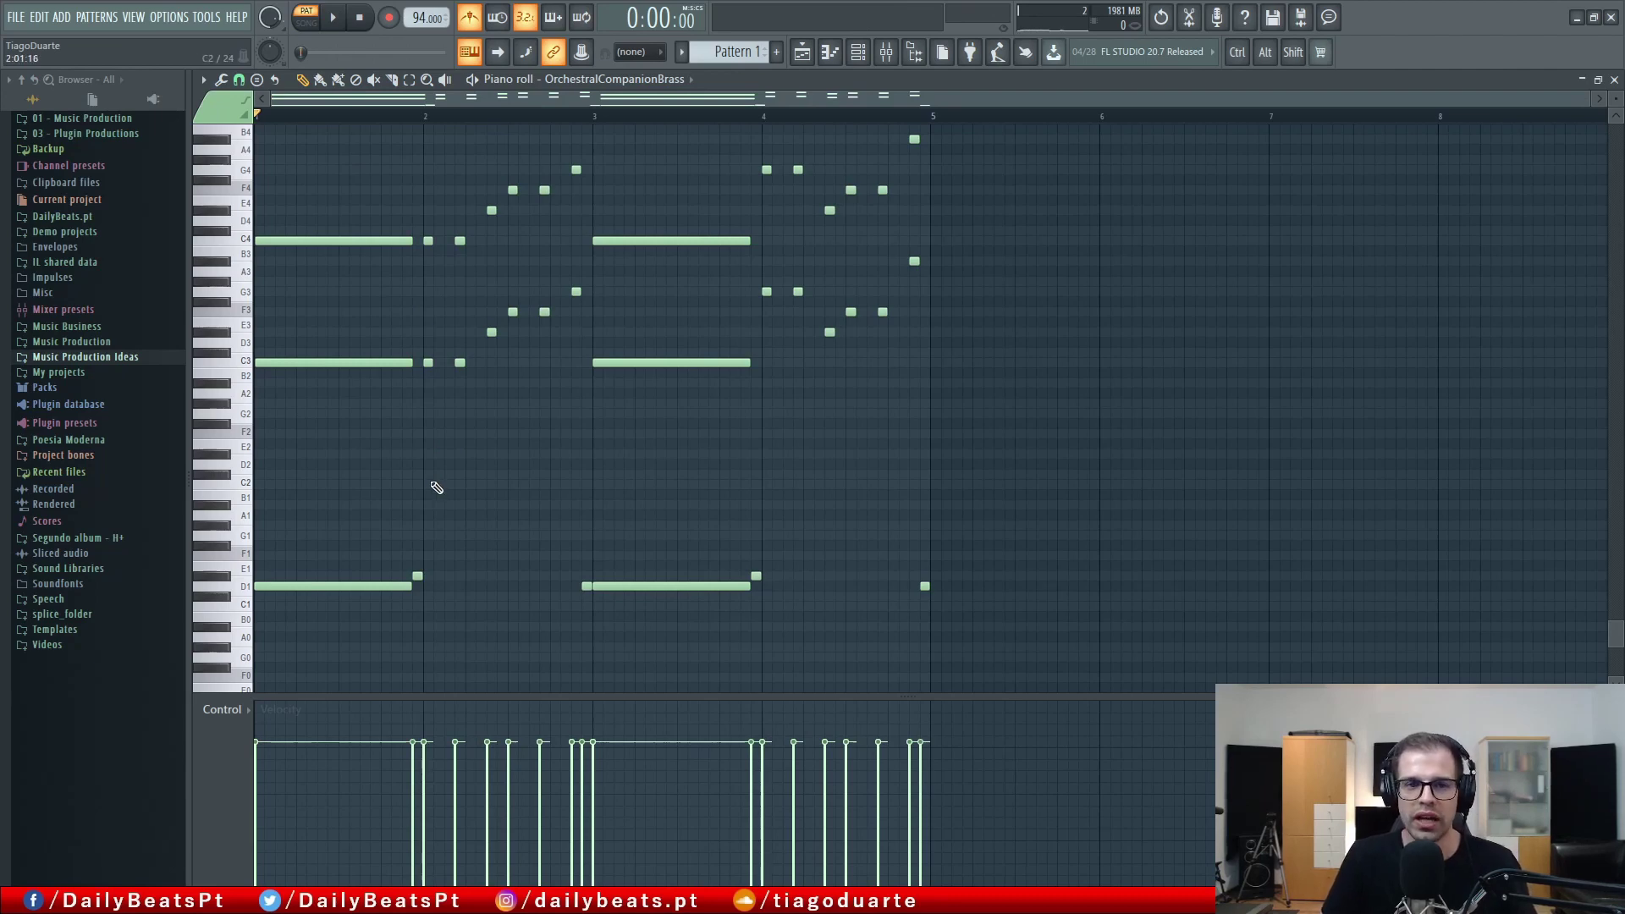
{"action": "key", "text": "space"}
{"action": "key", "text": "space"}
{"action": "key", "text": "space"}
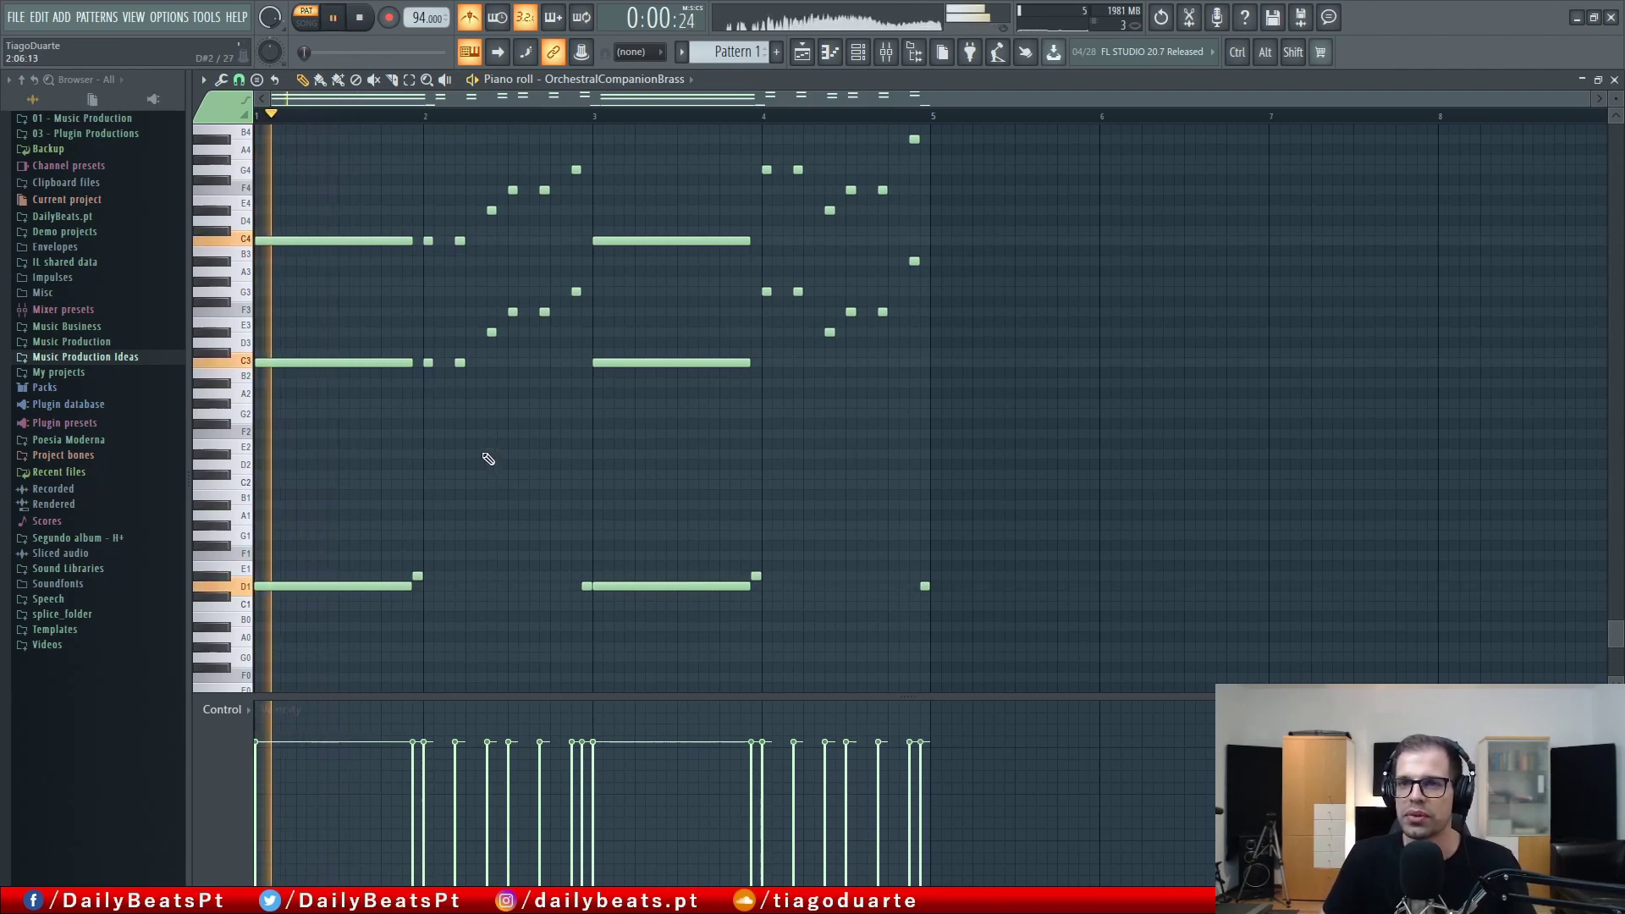
{"action": "left_click", "coordinate": [490, 119]}
{"action": "key", "text": "space"}
{"action": "left_click", "coordinate": [414, 118]}
{"action": "key", "text": "space"}
{"action": "key", "text": "space"}
{"action": "left_click_drag", "start_coordinate": [428, 118], "coordinate": [161, 126]}
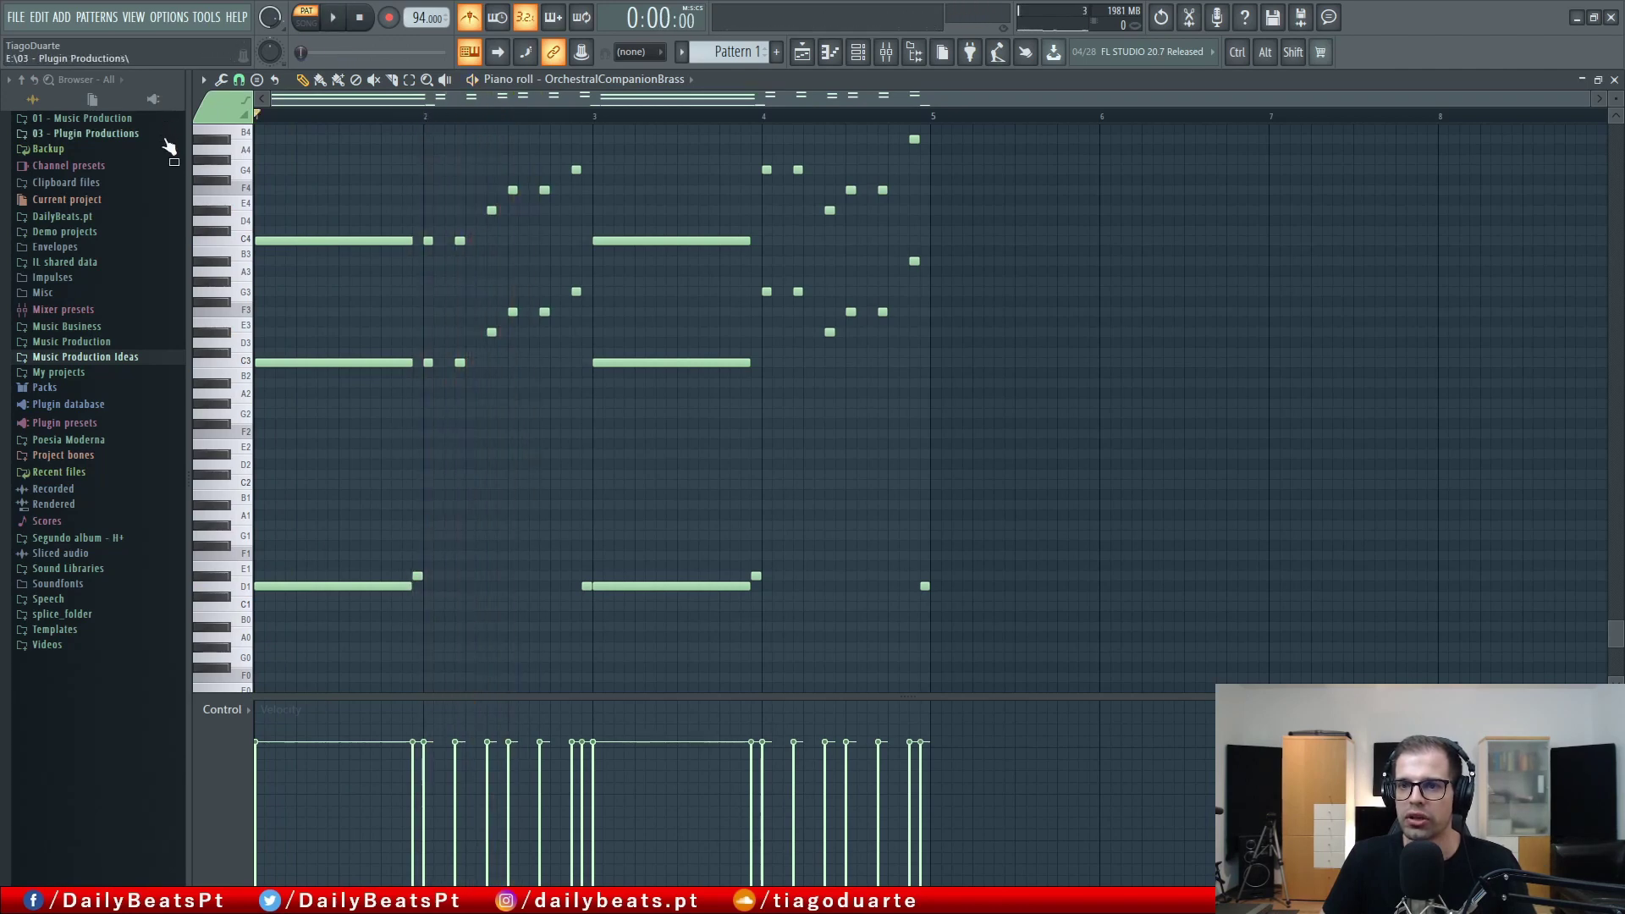
{"action": "key", "text": "space"}
{"action": "key", "text": "space"}
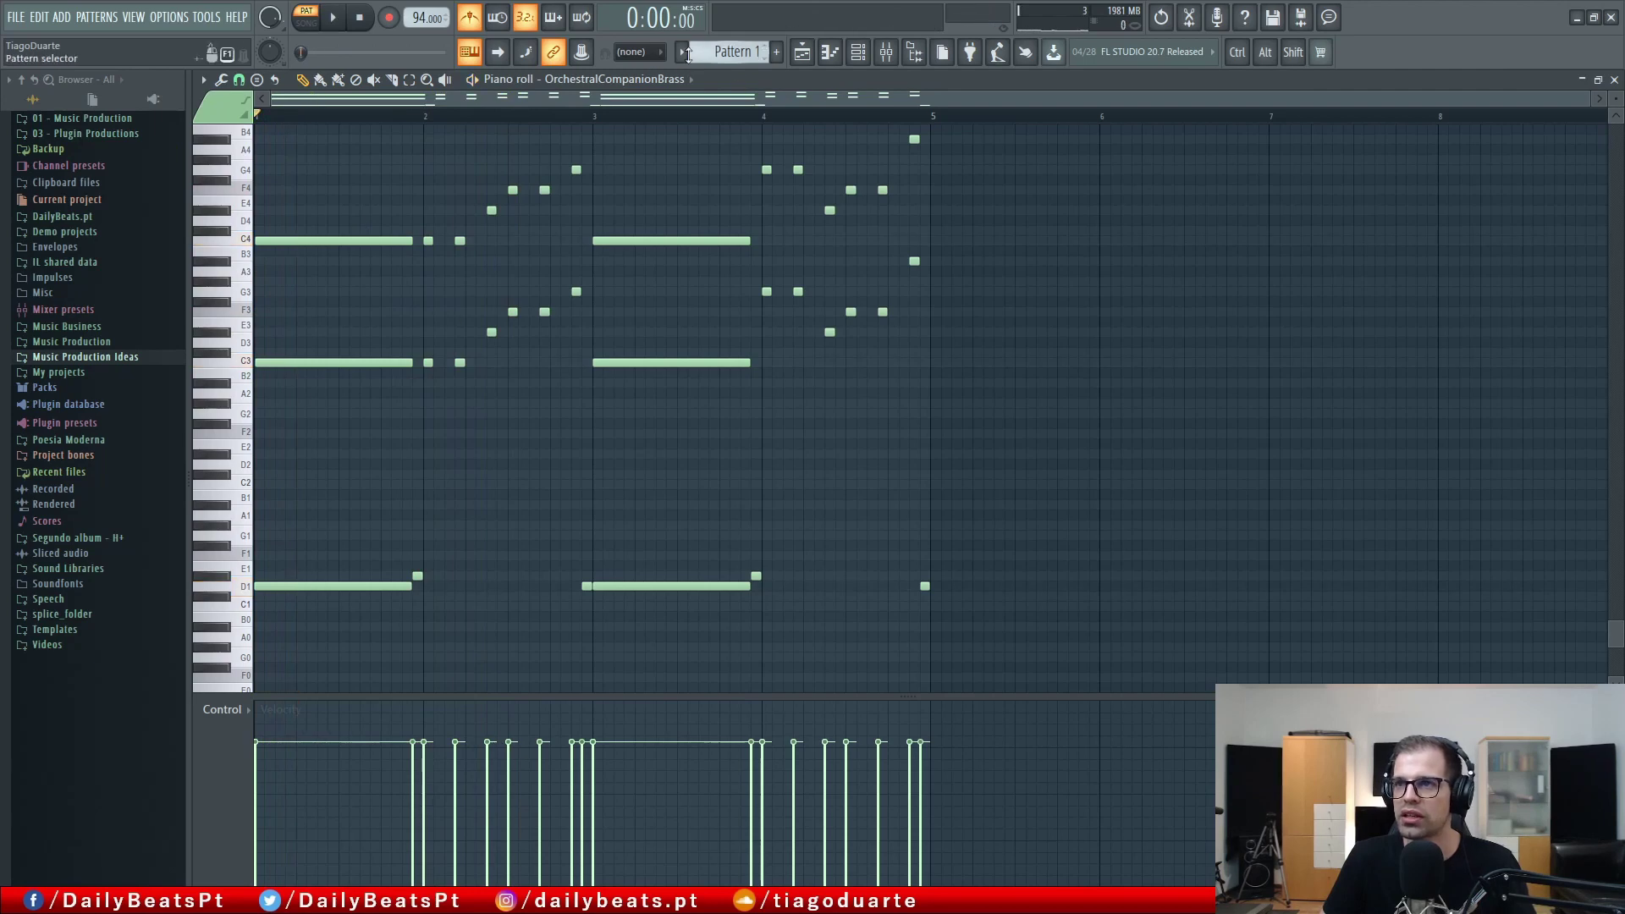
Close the piano roll and delete the rendered Pattern 1 audio channel.
{"action": "left_click", "coordinate": [1617, 81]}
{"action": "right_click", "coordinate": [316, 198]}
{"action": "key", "text": "d"}
{"action": "key", "text": "Return"}
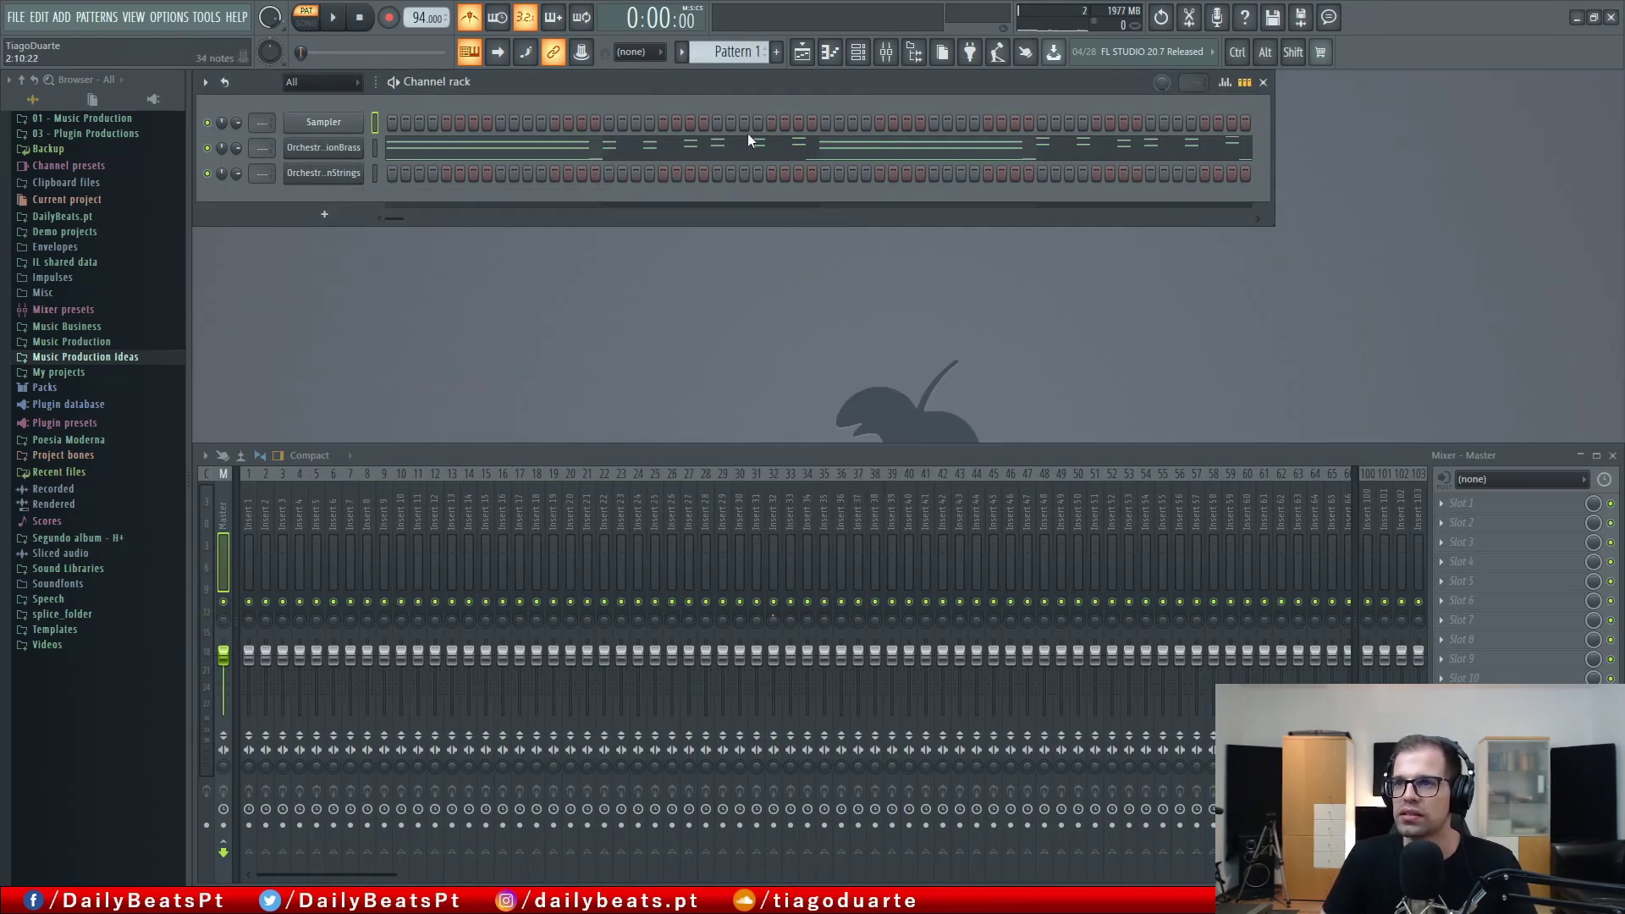
Quick render the corrected Pattern 1 as an audio clip and place it at bar 1 on Track 1.
{"action": "left_click", "coordinate": [683, 52]}
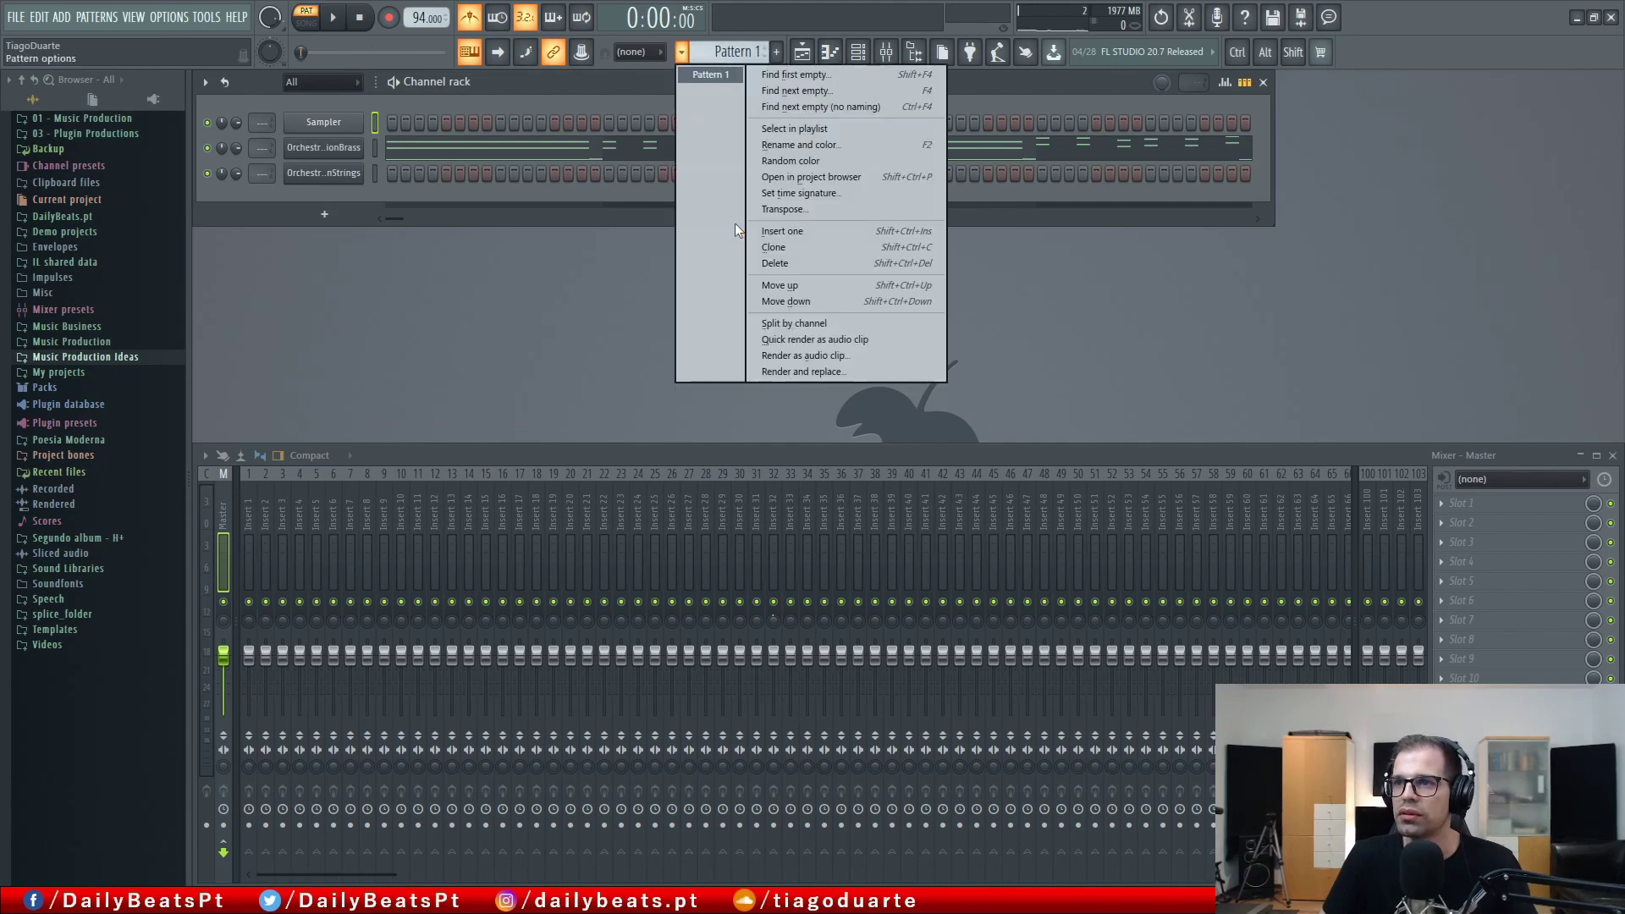
{"action": "left_click", "coordinate": [810, 339]}
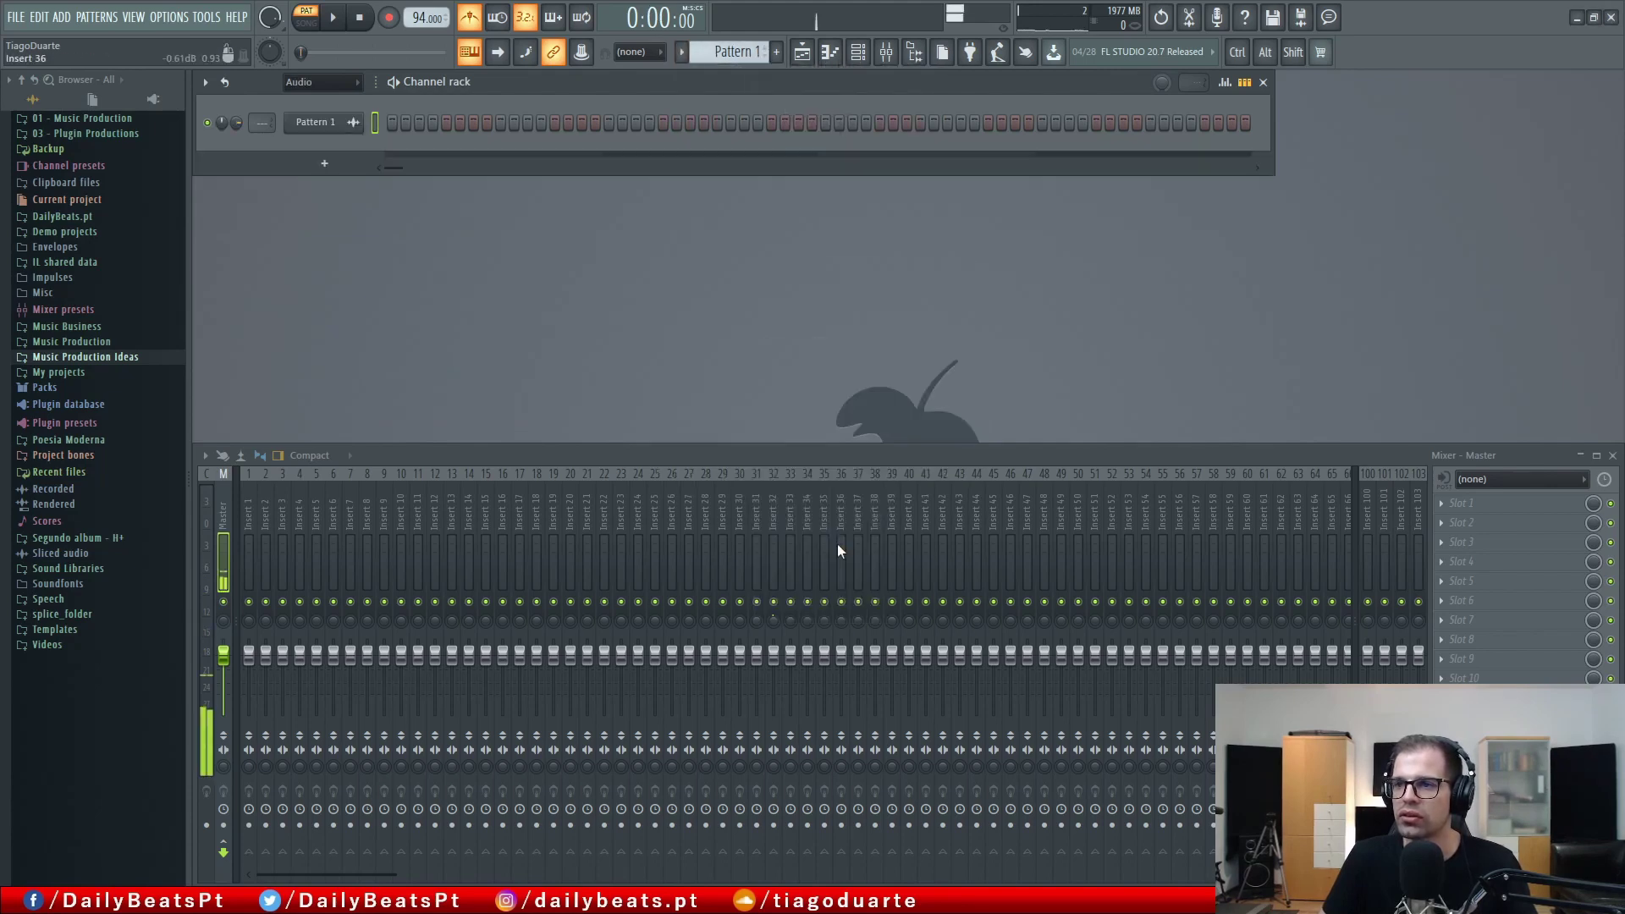
{"action": "key", "text": "F5"}
{"action": "left_click", "coordinate": [626, 282]}
{"action": "scroll", "coordinate": [617, 355], "scroll_direction": "down", "scroll_amount": 4}
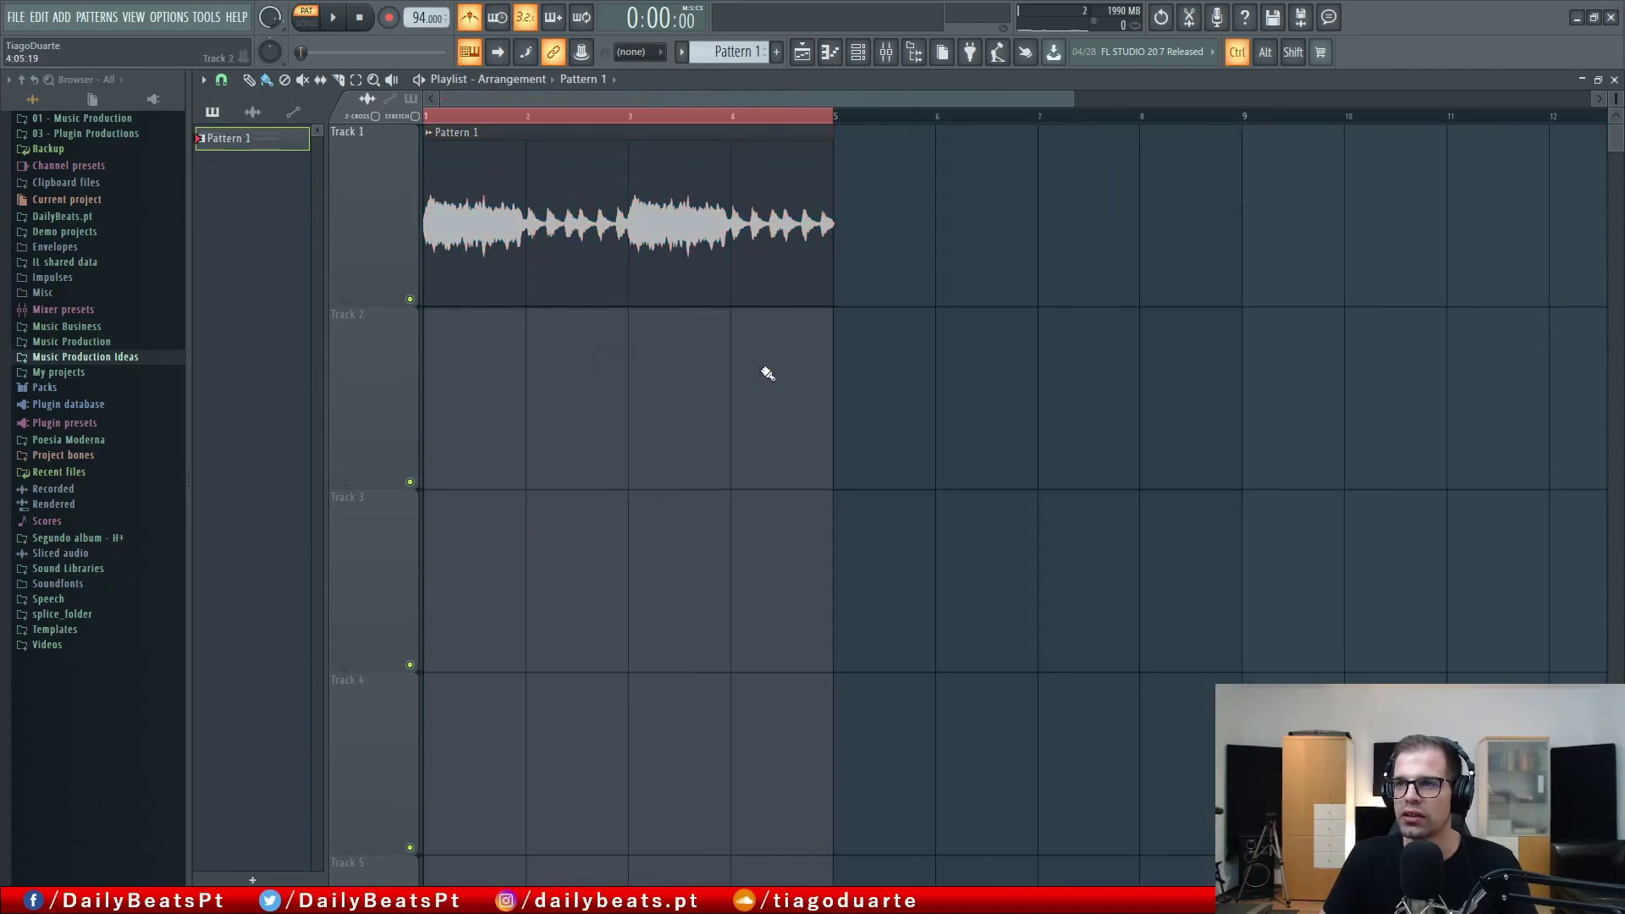
Examine the start and end of the new clip's waveform and shorten the clip to exactly four bars.
{"action": "scroll", "coordinate": [1009, 424], "scroll_direction": "up", "scroll_amount": 4}
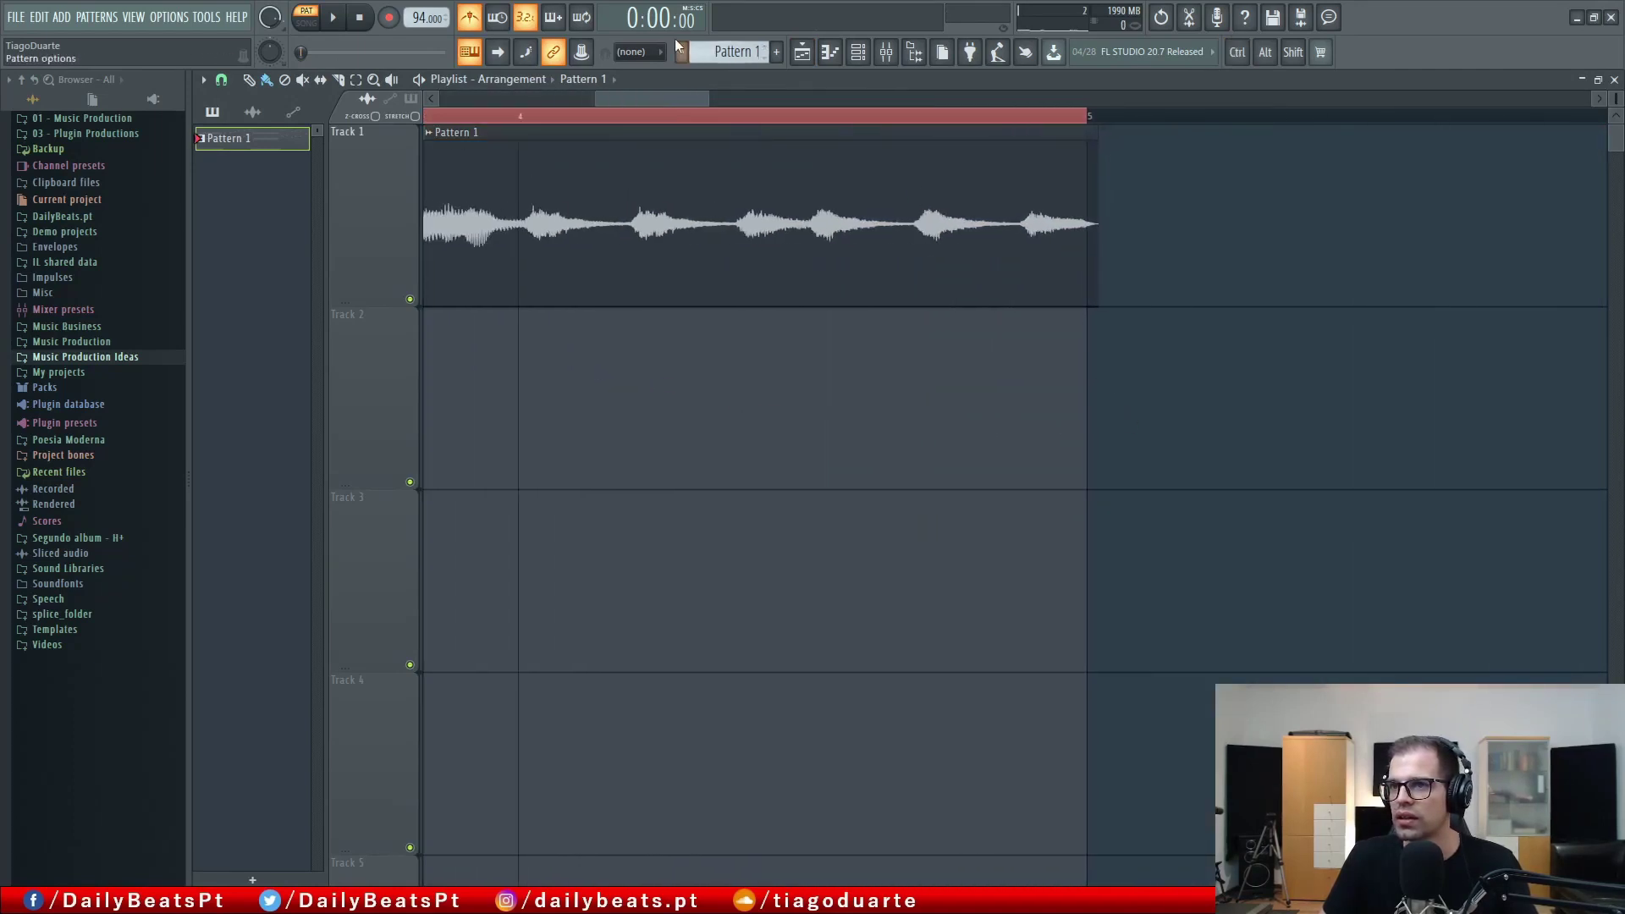
{"action": "left_click_drag", "start_coordinate": [656, 105], "coordinate": [196, 100]}
{"action": "scroll", "coordinate": [427, 234], "scroll_direction": "up", "scroll_amount": 3}
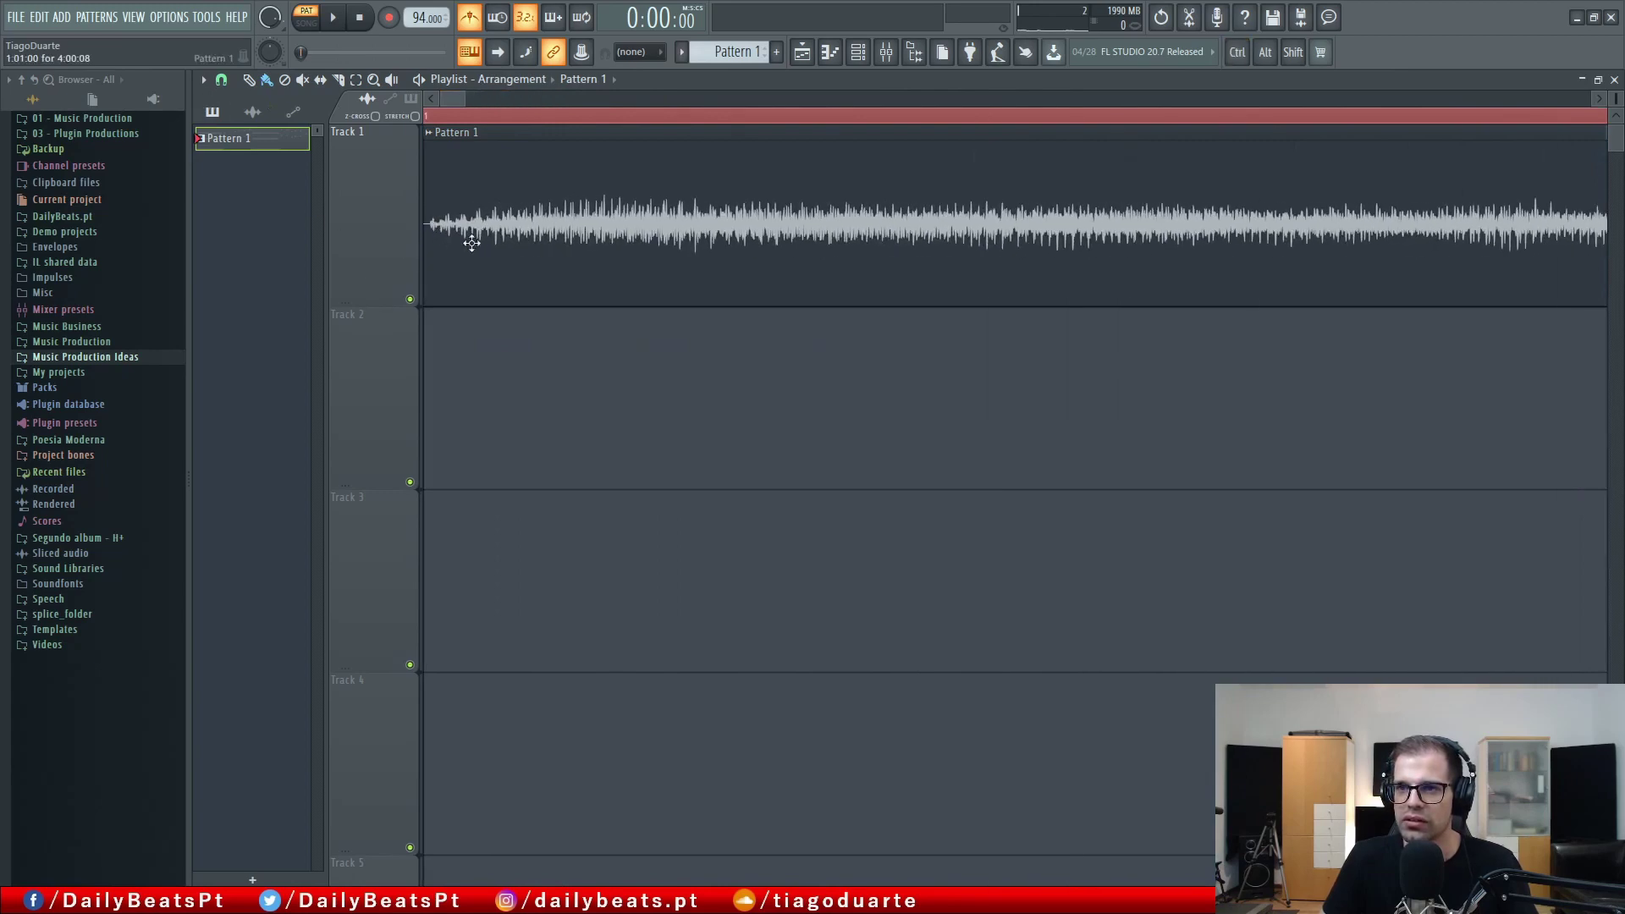
{"action": "scroll", "coordinate": [518, 250], "scroll_direction": "down", "scroll_amount": 1}
{"action": "scroll", "coordinate": [518, 249], "scroll_direction": "up", "scroll_amount": 1}
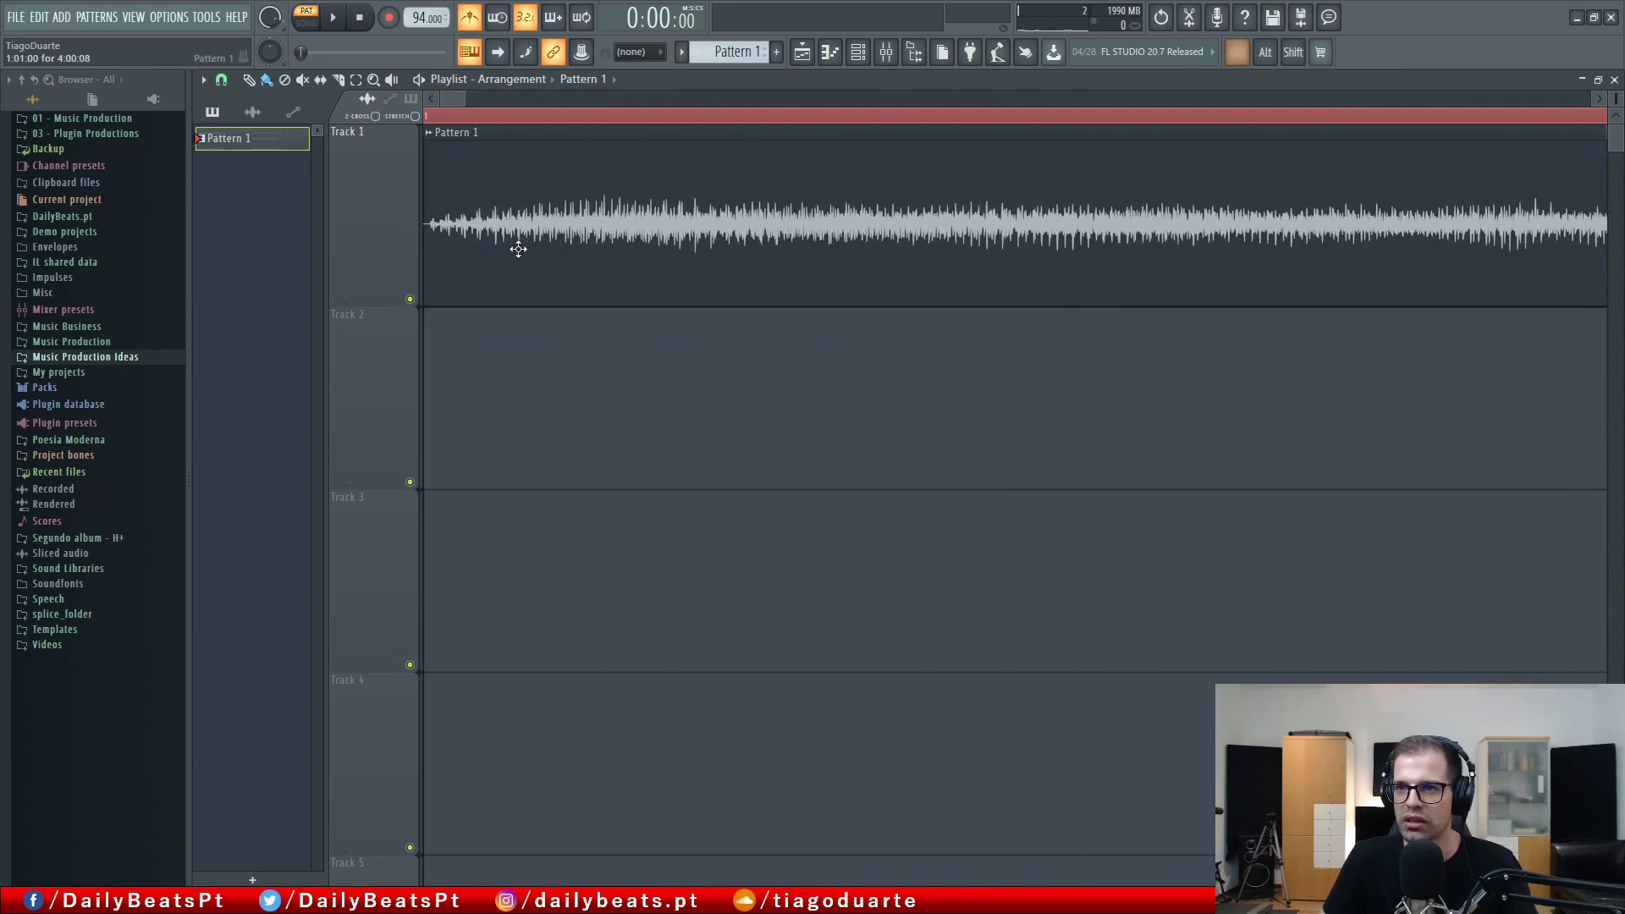
{"action": "scroll", "coordinate": [518, 250], "scroll_direction": "down", "scroll_amount": 5}
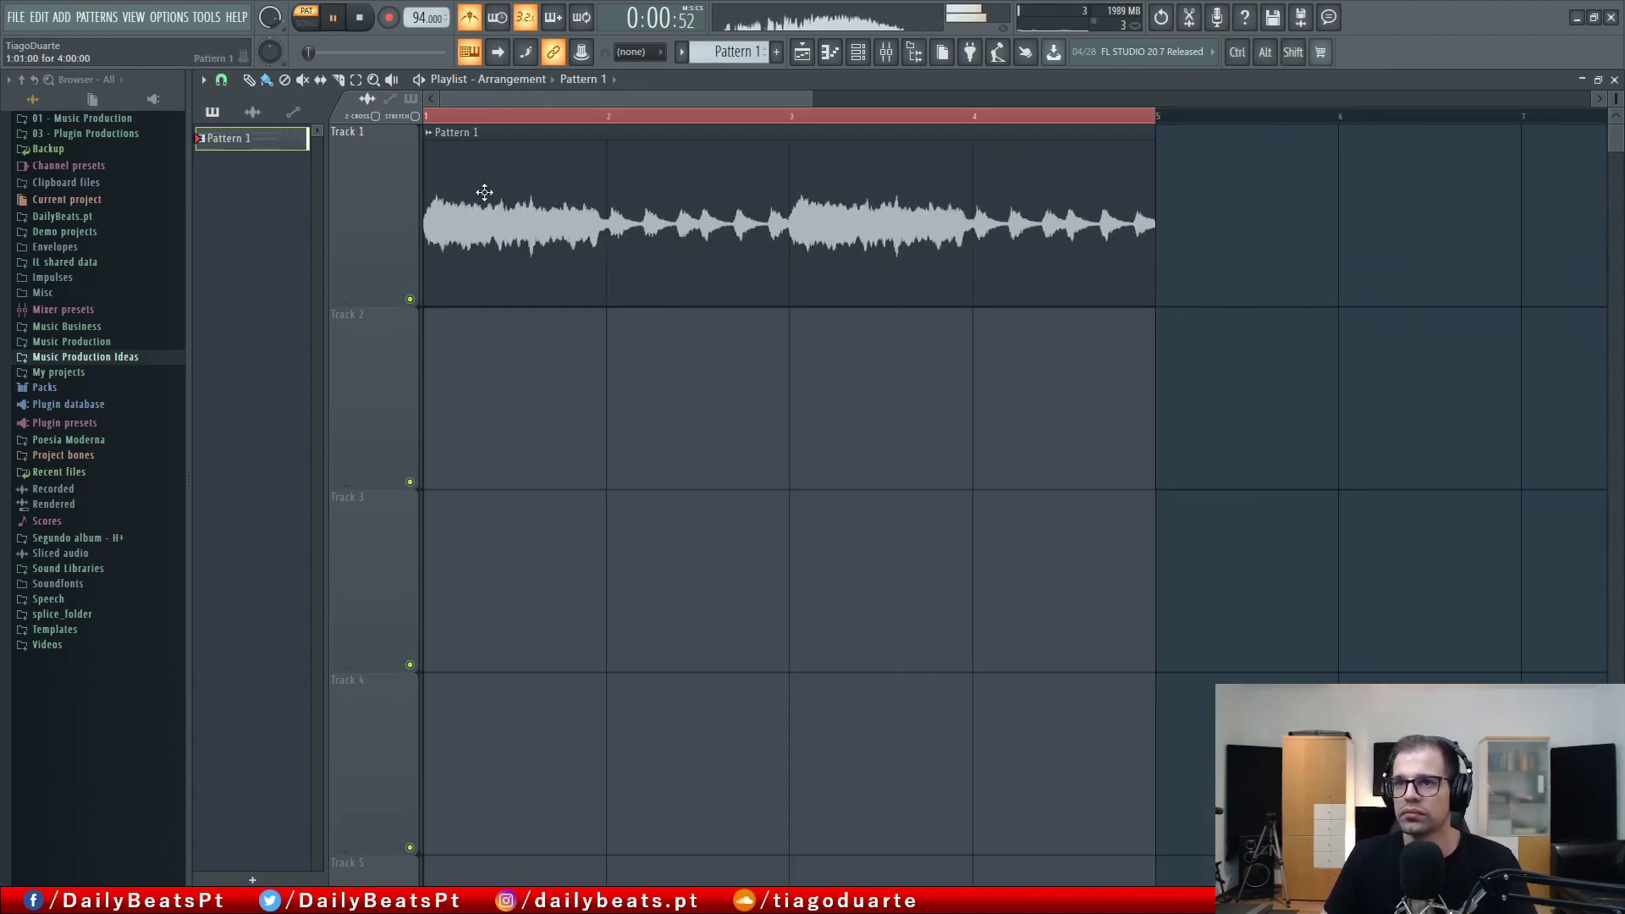
Switch playback to song mode and play the new clip from bar 1.
{"action": "left_click", "coordinate": [435, 134]}
{"action": "left_click", "coordinate": [511, 129]}
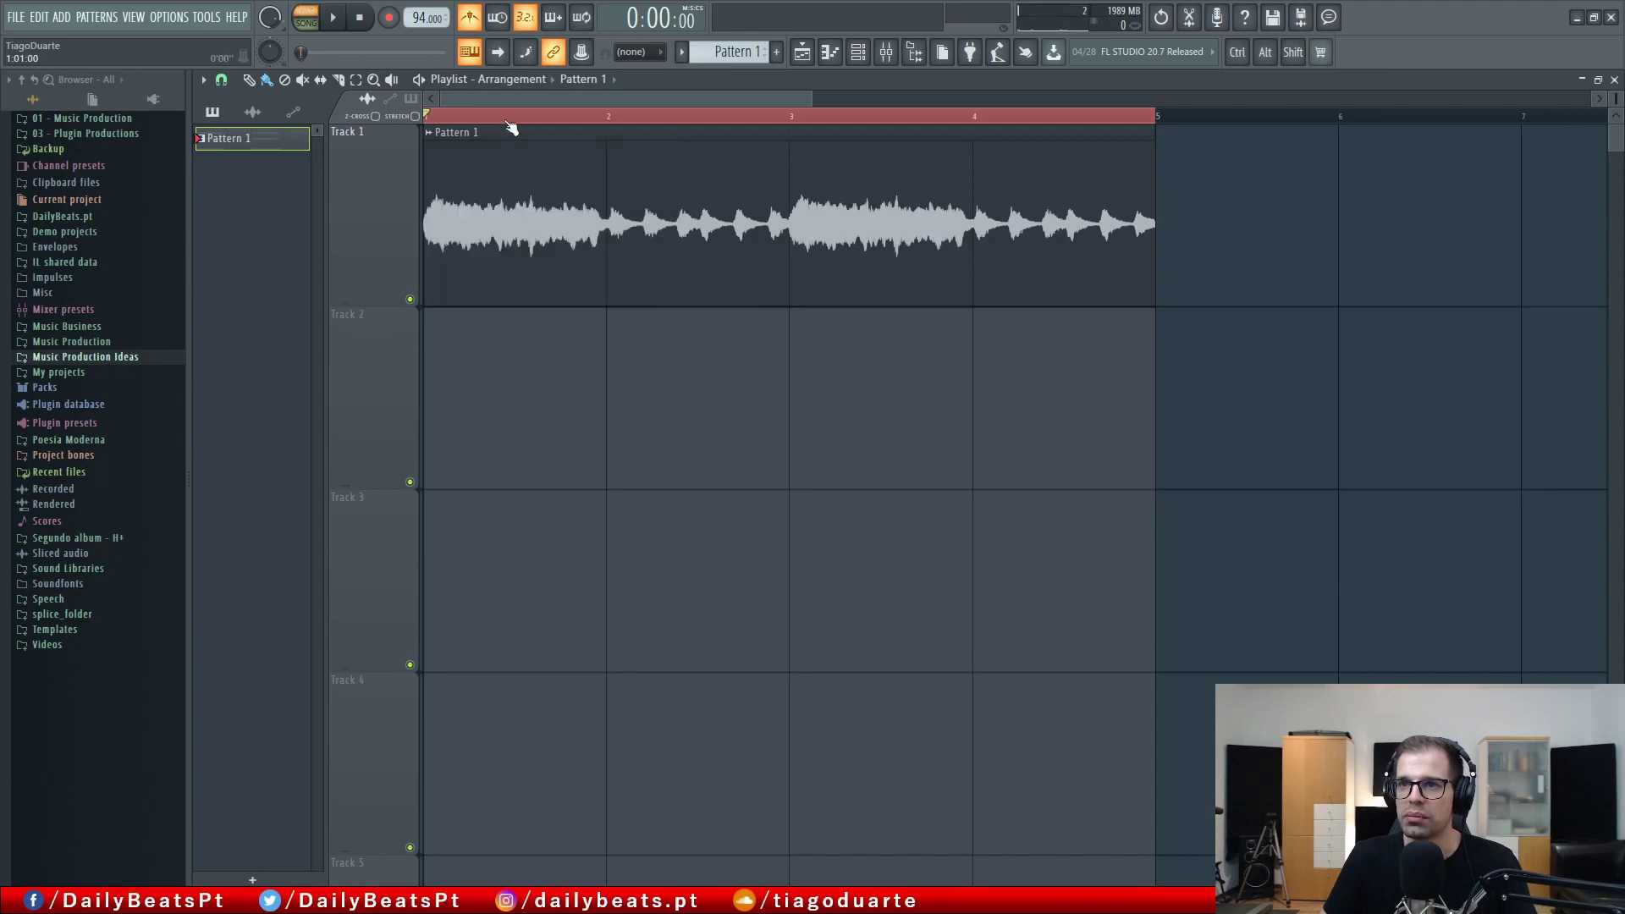
{"action": "key", "text": "space"}
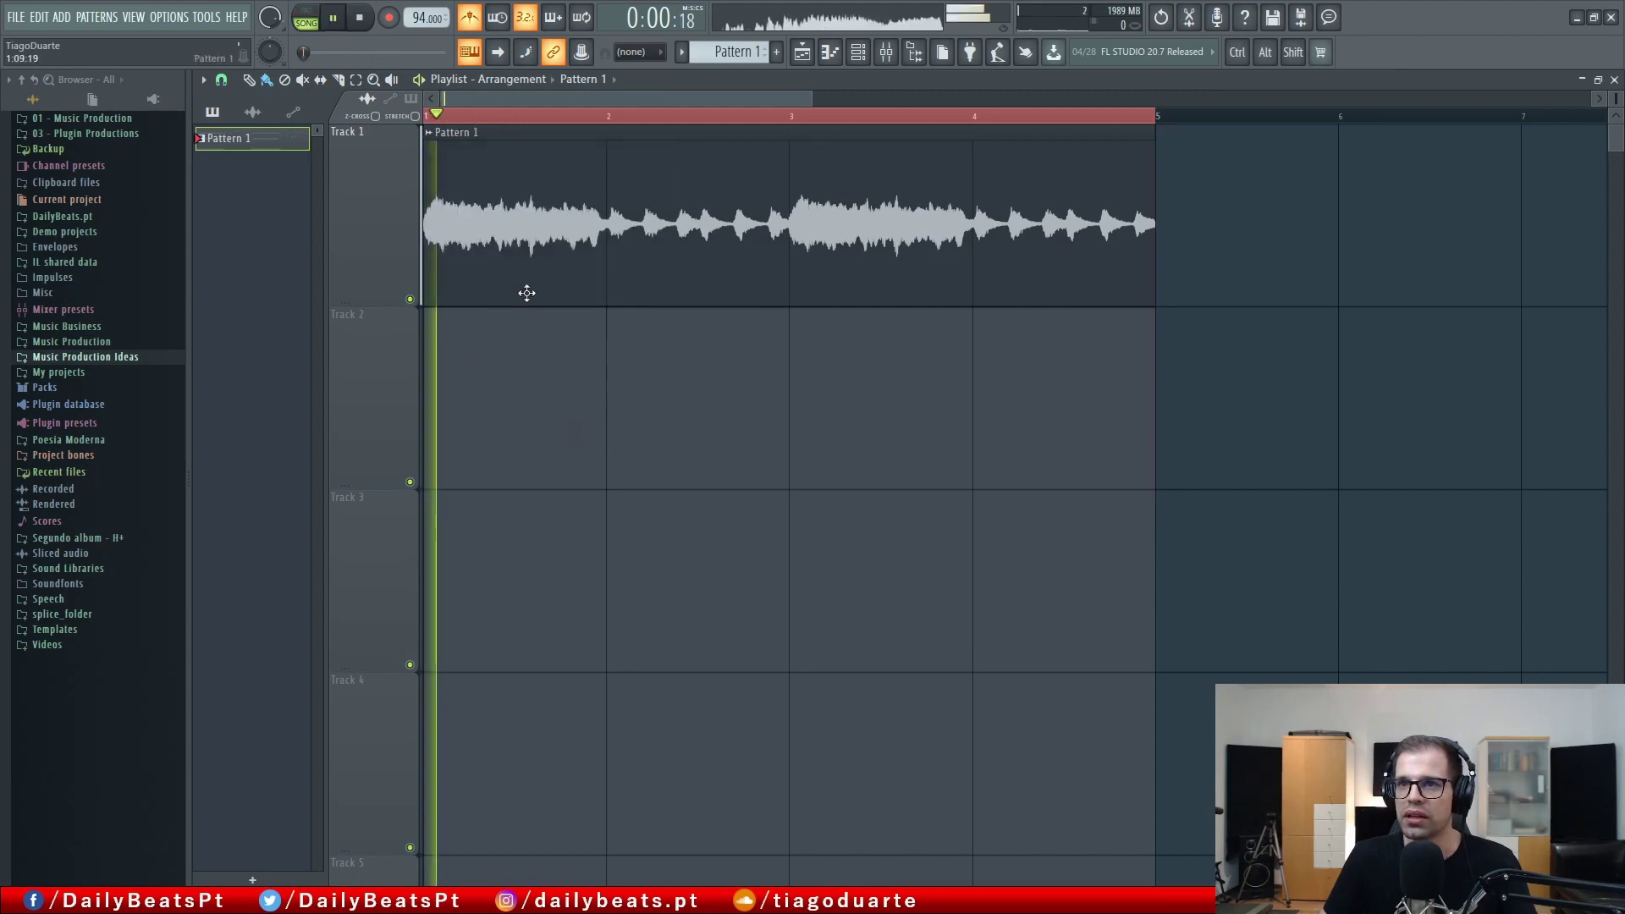
Open the audio clip's sample settings, lower its time-stretching pitch and play the result.
{"action": "double_click", "coordinate": [544, 241]}
{"action": "left_click_drag", "start_coordinate": [405, 311], "coordinate": [404, 348]}
{"action": "key", "text": "space"}
{"action": "key", "text": "space"}
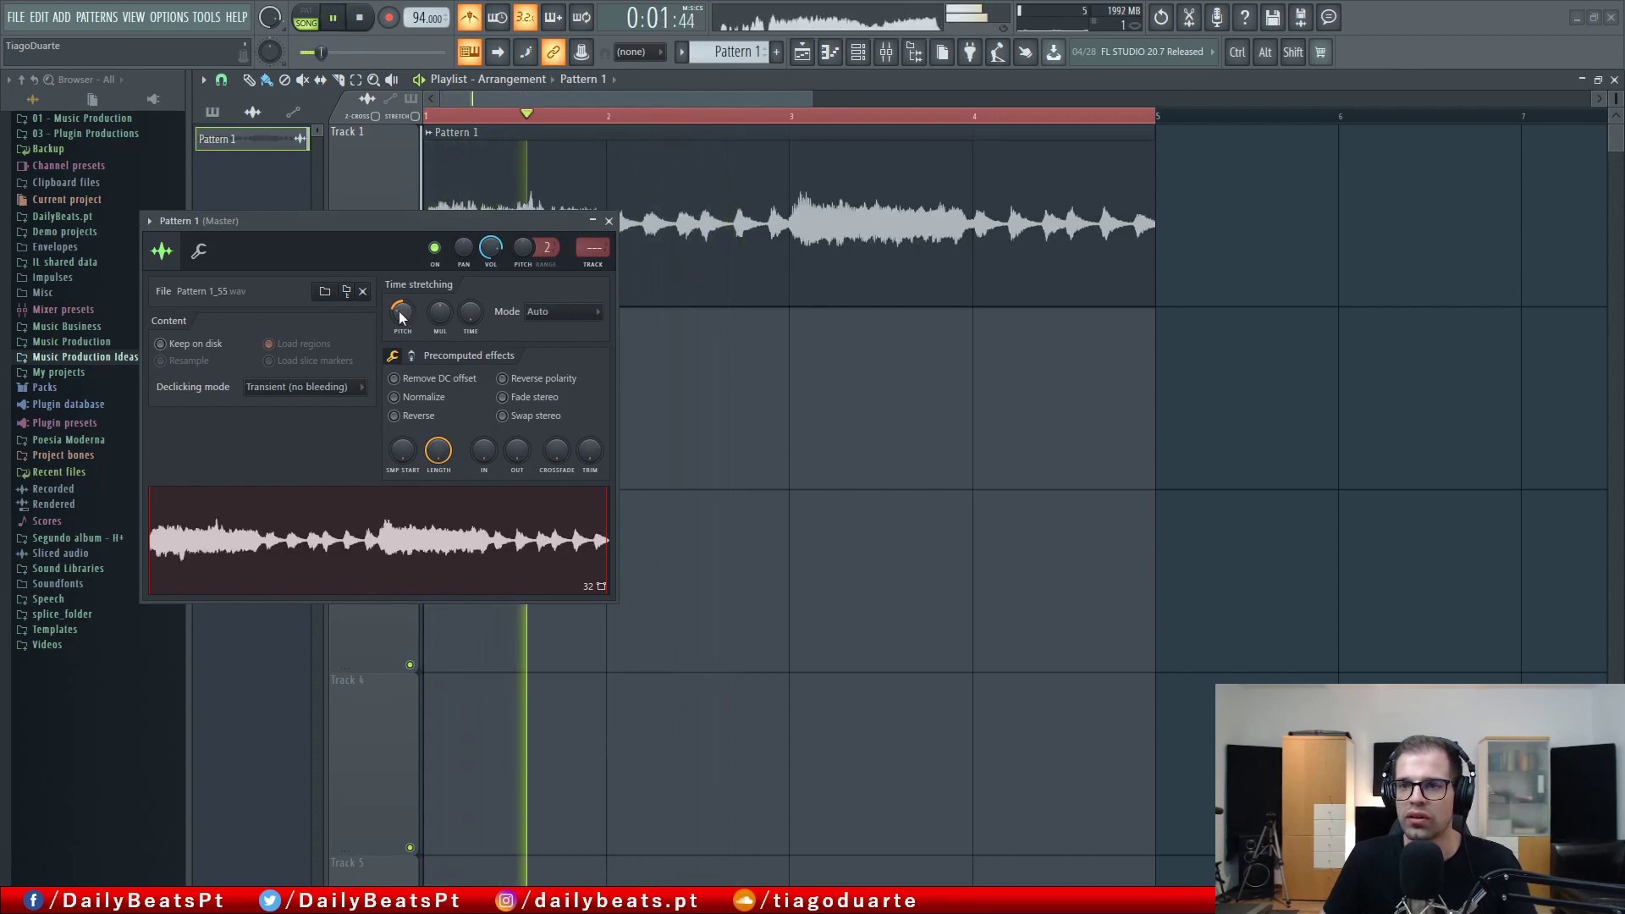
{"action": "key", "text": "space"}
{"action": "key", "text": "space"}
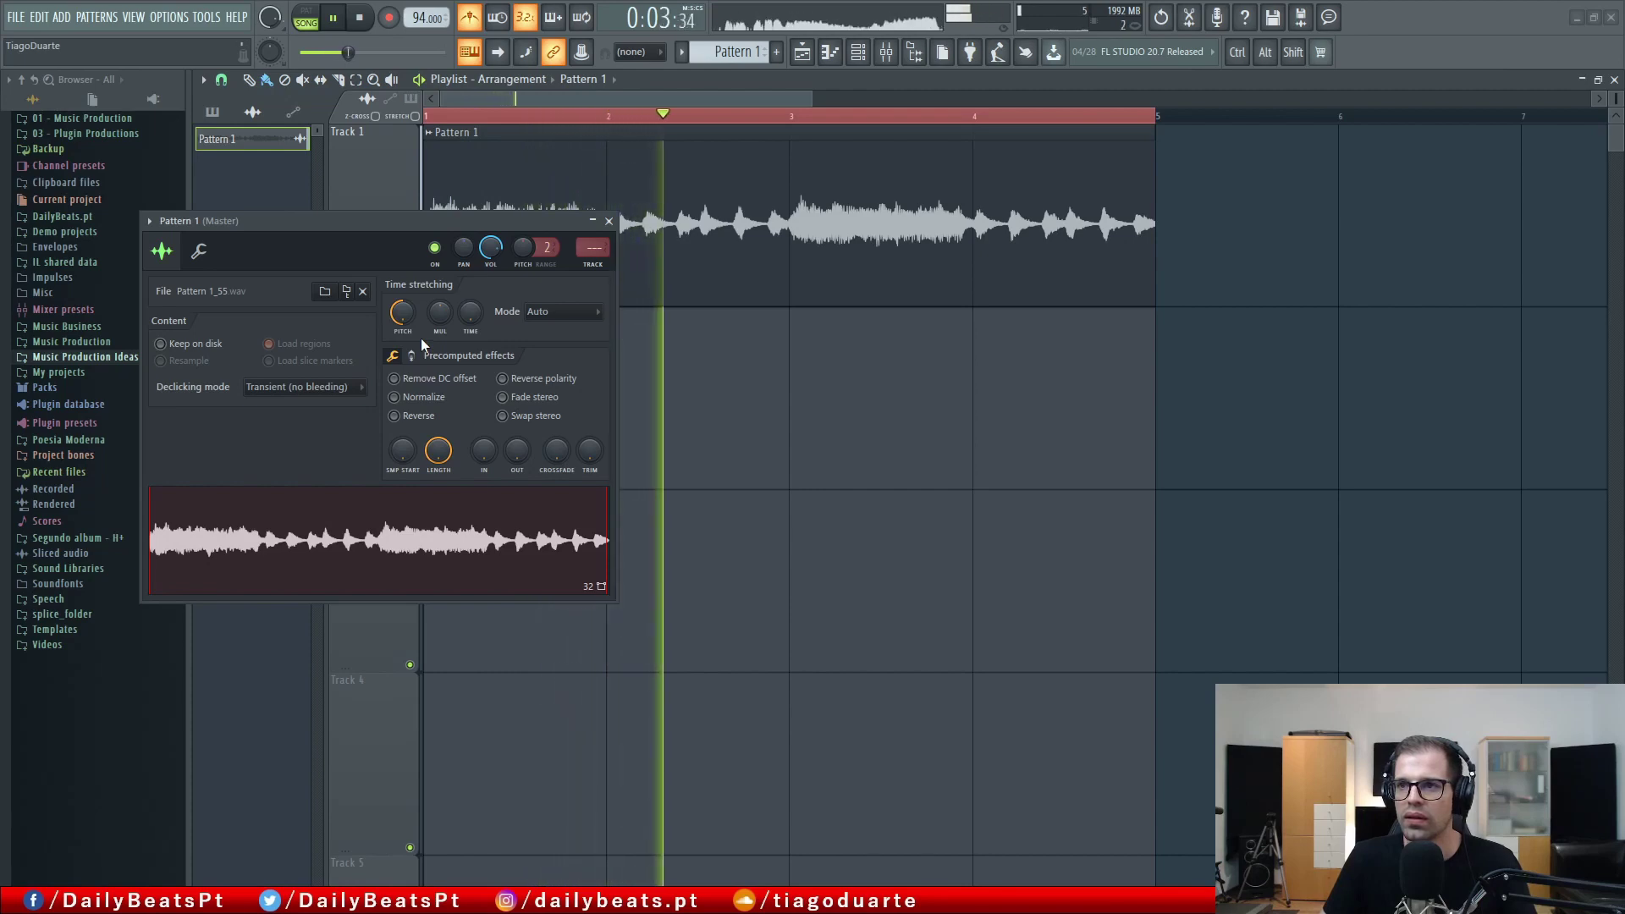
{"action": "key", "text": "space"}
Raise the clip's time-stretching pitch to +1000 cents, play it, and bring the pitch back down close to the original.
{"action": "left_click_drag", "start_coordinate": [401, 320], "coordinate": [401, 246]}
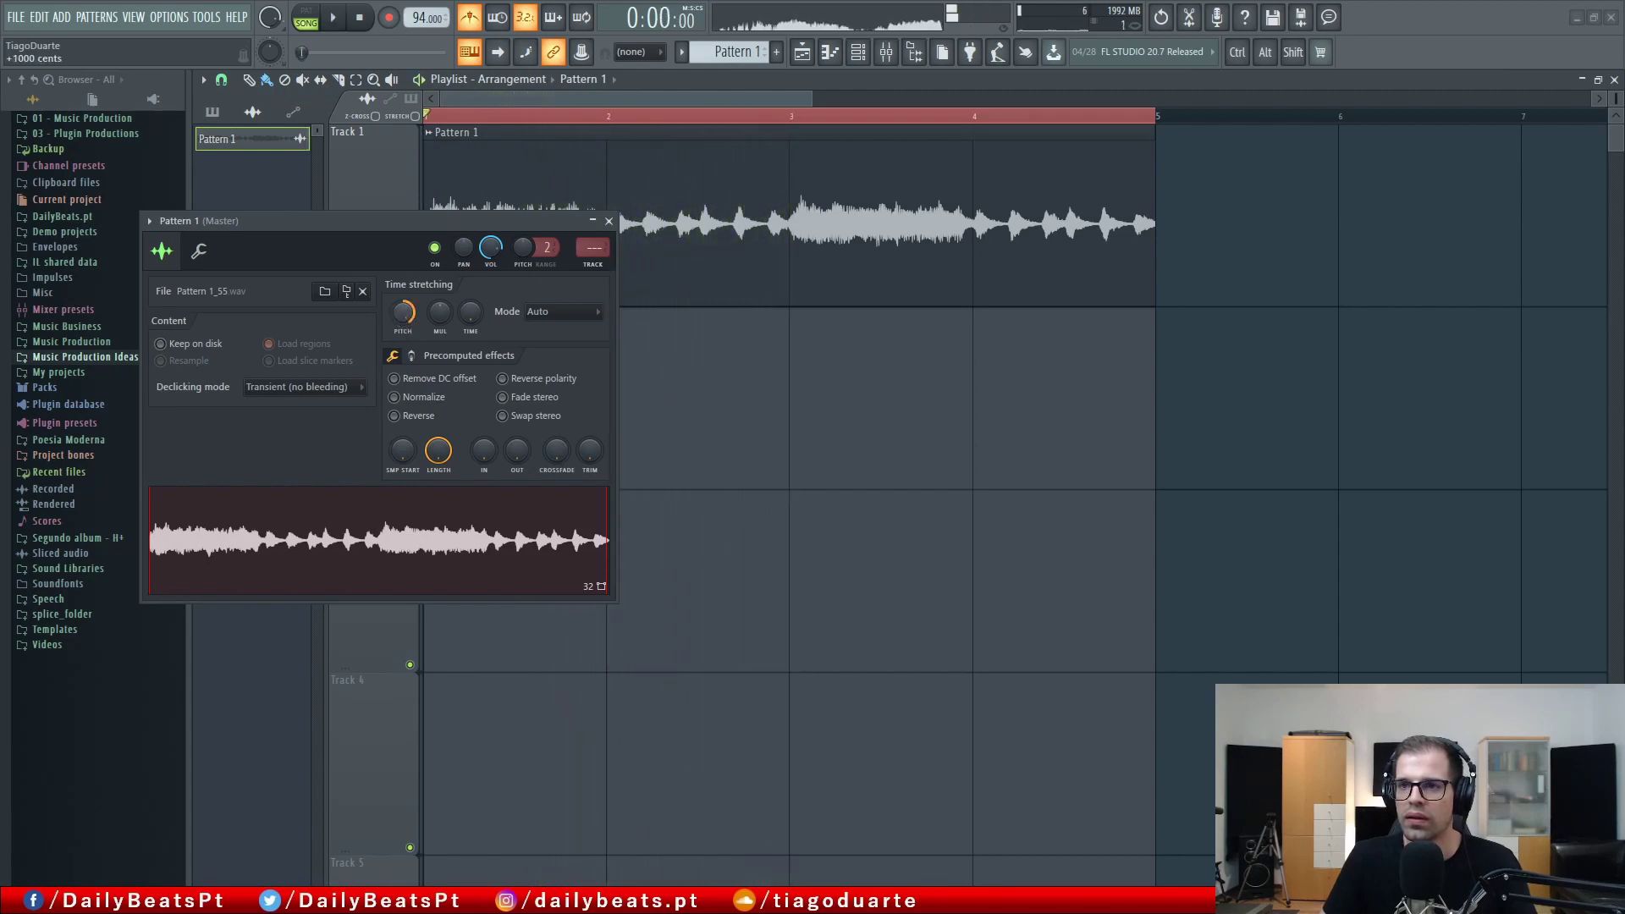
{"action": "key", "text": "space"}
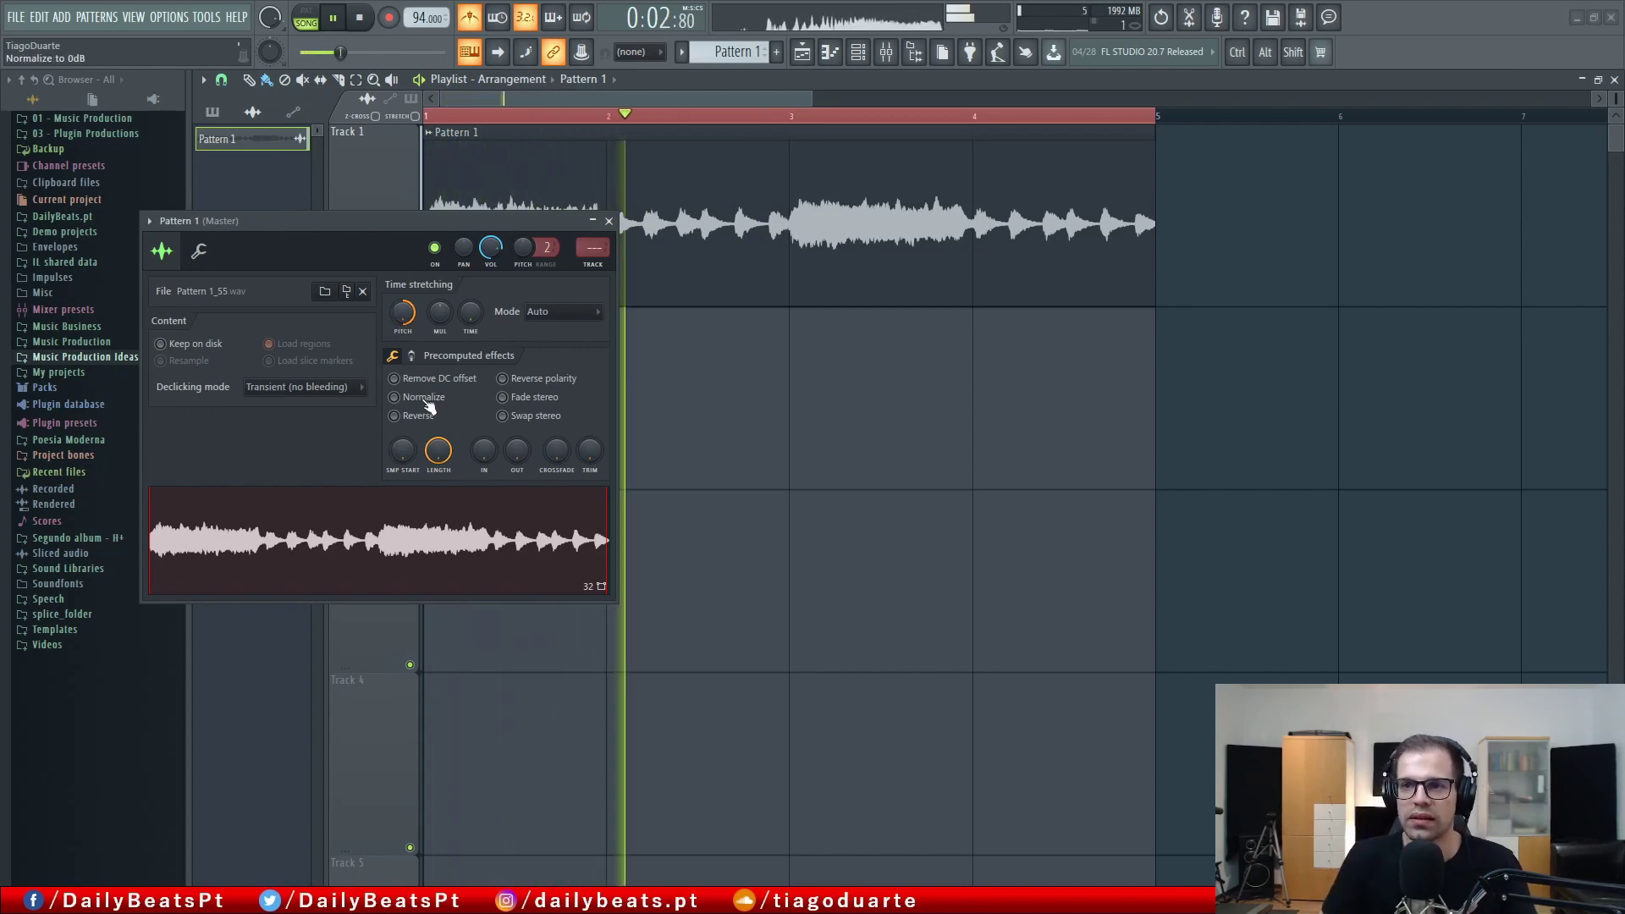
{"action": "key", "text": "space"}
{"action": "left_click", "coordinate": [404, 314]}
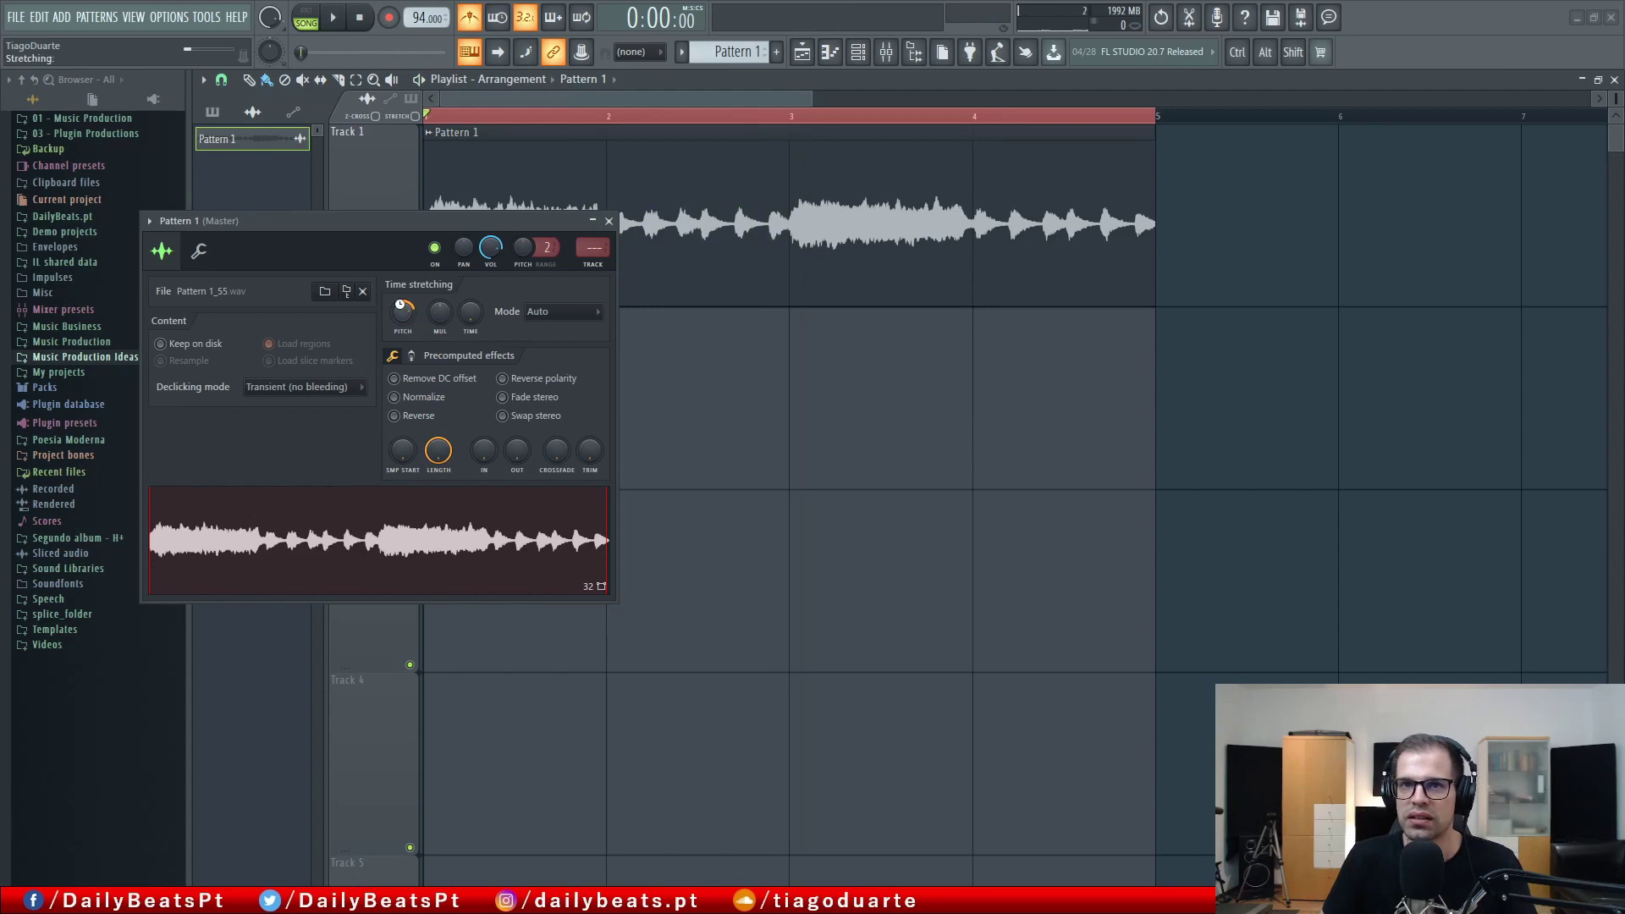
Play the pitch-shifted Pattern 1 audio clip and close its sample settings.
{"action": "key", "text": "space"}
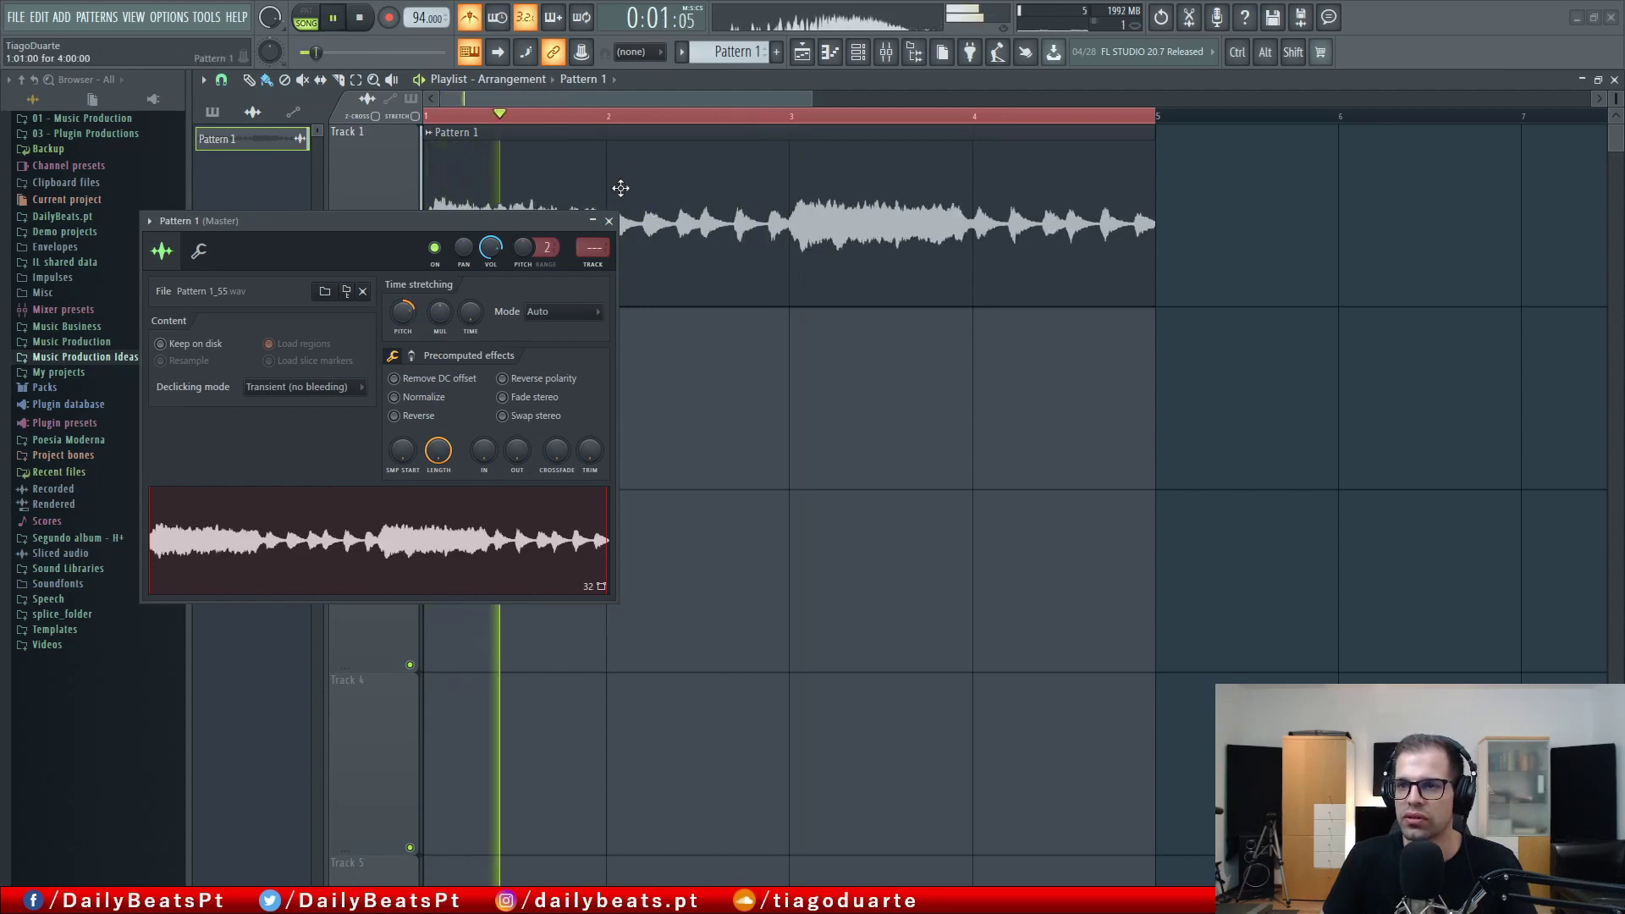
{"action": "left_click", "coordinate": [609, 221]}
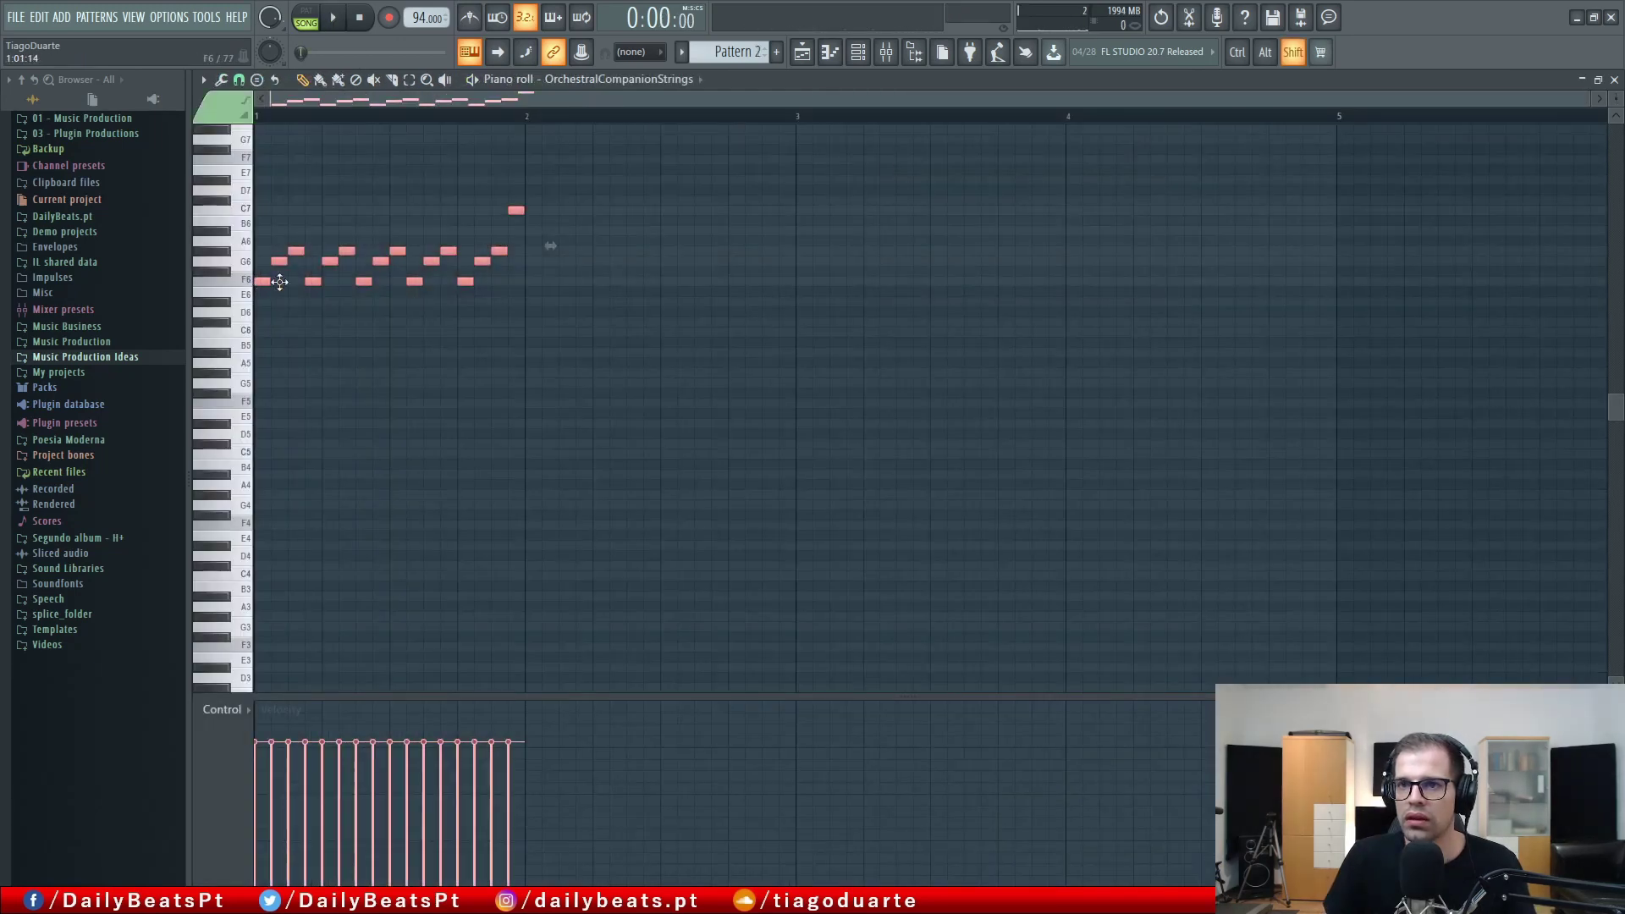
Duplicate the one-bar strings motif in Pattern 2 until it fills four bars, play it and leave the piano roll.
{"action": "left_click_drag", "start_coordinate": [279, 281], "coordinate": [537, 294], "text": "shift"}
{"action": "key", "text": "ctrl+b"}
{"action": "key", "text": "ctrl+b"}
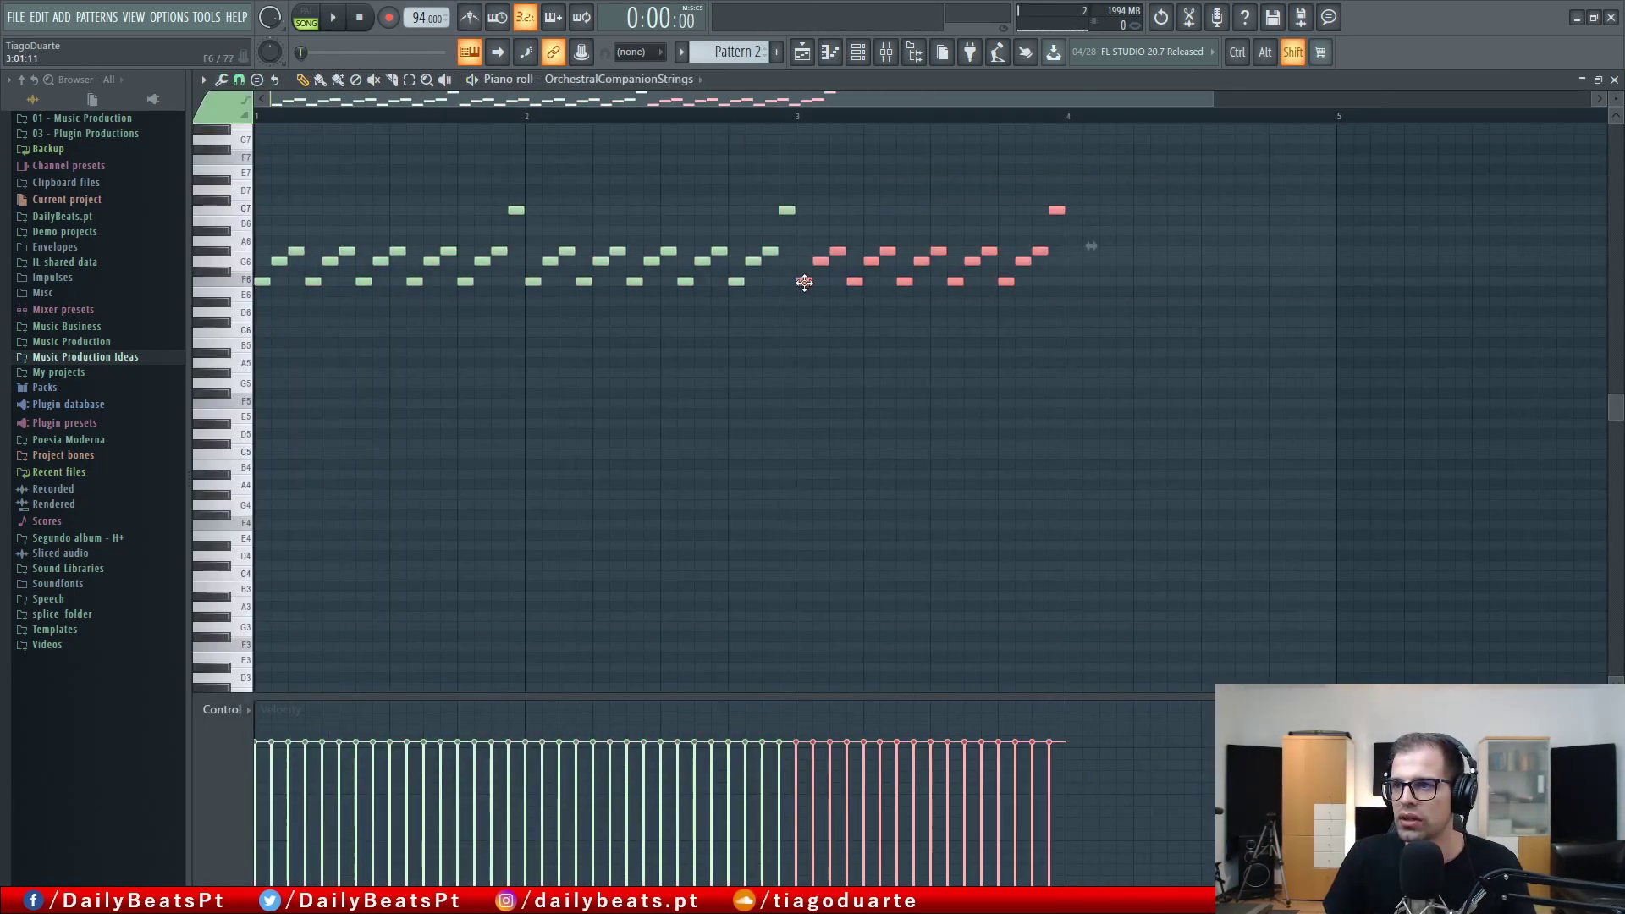
{"action": "key", "text": "ctrl+d"}
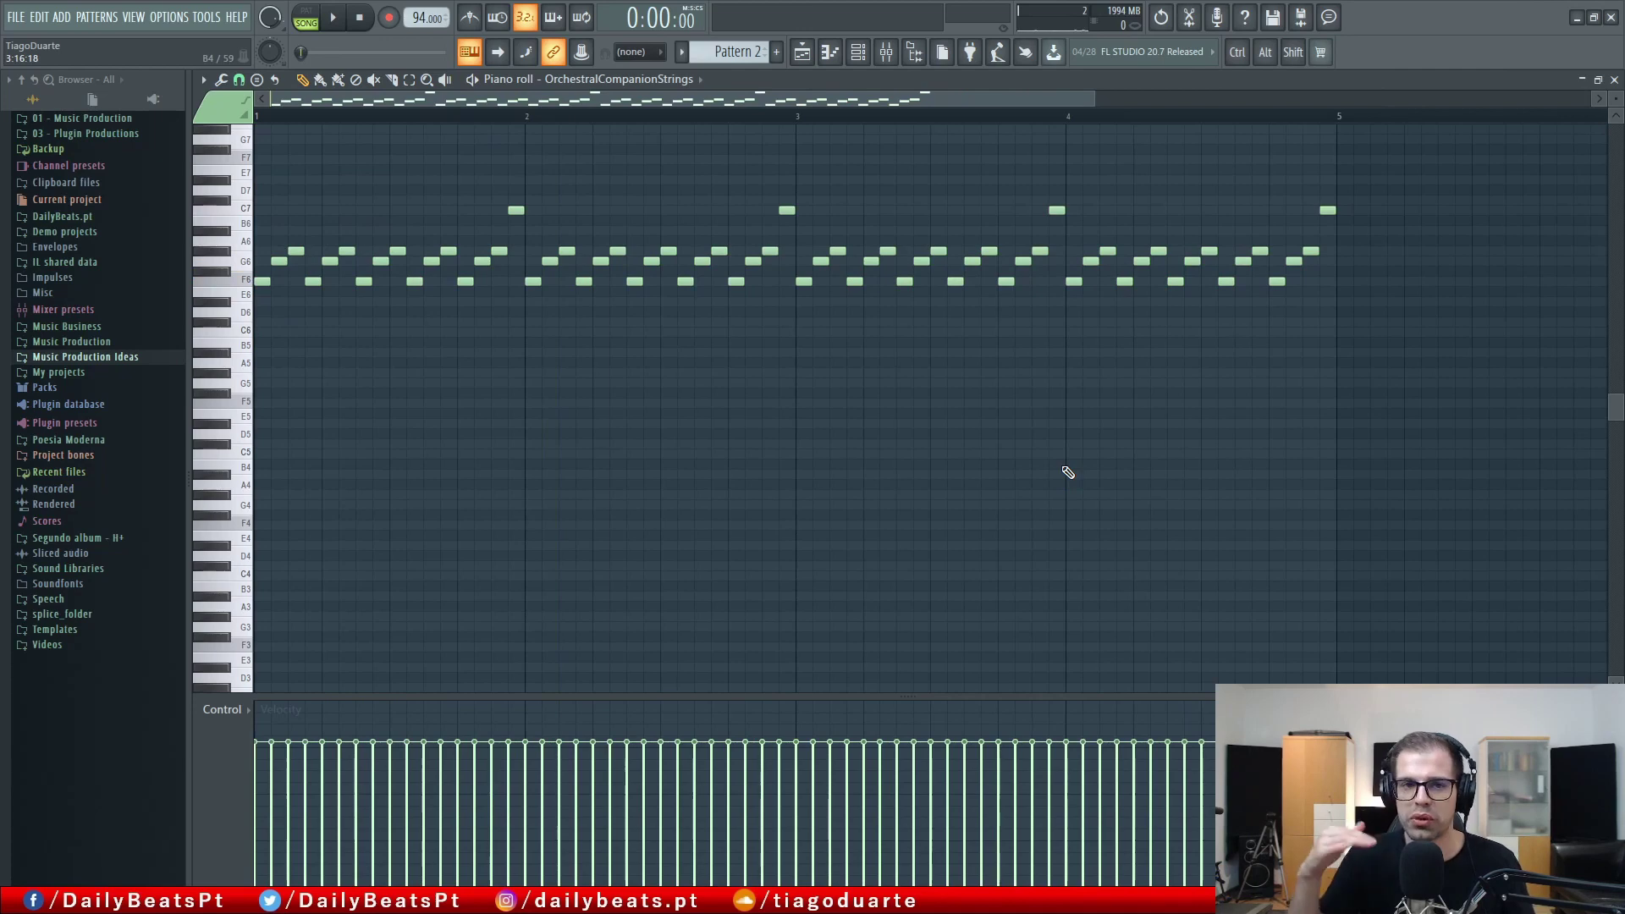
{"action": "key", "text": "space"}
{"action": "scroll", "coordinate": [550, 419], "scroll_direction": "up", "scroll_amount": 2}
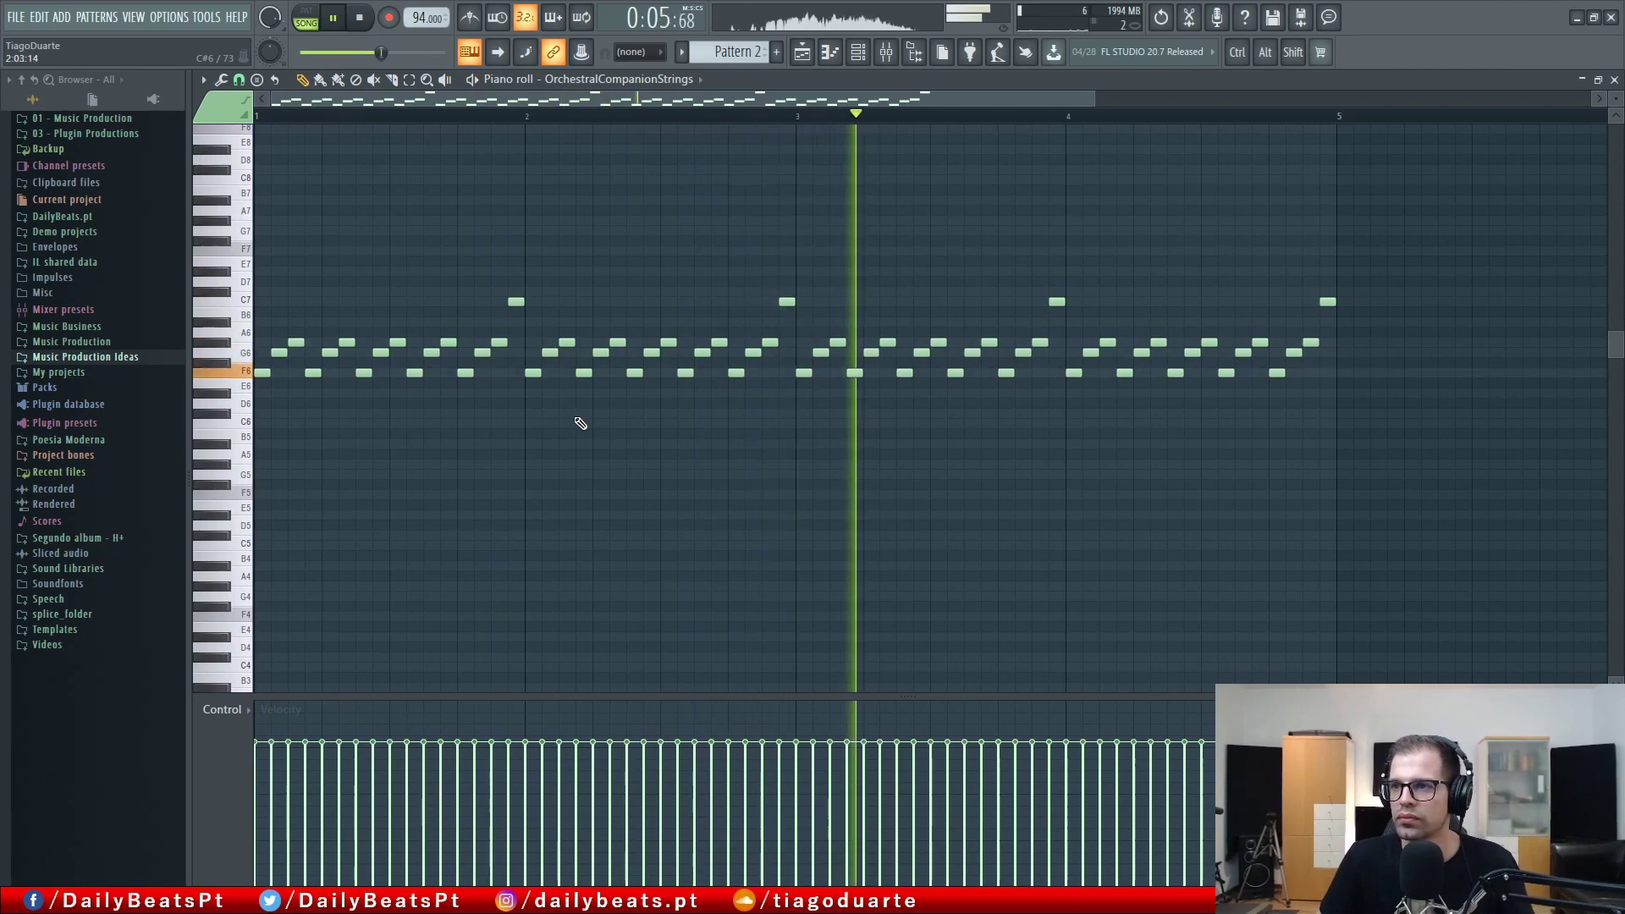
{"action": "key", "text": "Escape"}
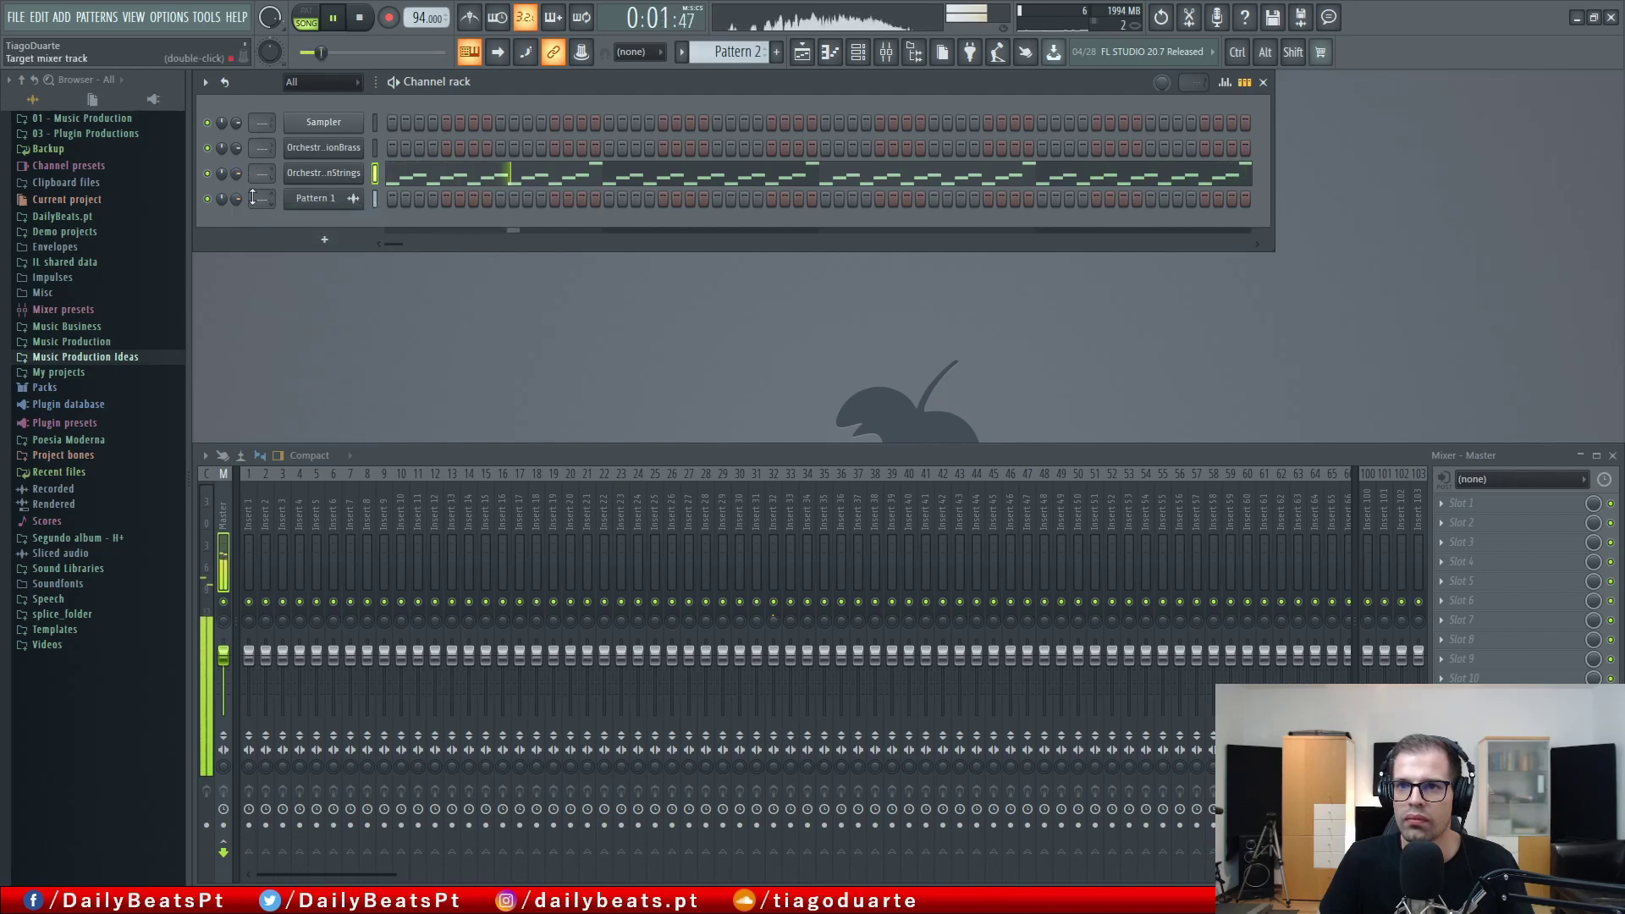
Route the Pattern 1 clip to mixer track 2 and the strings channel to track 3, and lower track 3 to -5.2 dB.
{"action": "scroll", "coordinate": [252, 197], "scroll_direction": "up", "scroll_amount": 3}
{"action": "scroll", "coordinate": [253, 199], "scroll_direction": "down", "scroll_amount": 1}
{"action": "scroll", "coordinate": [264, 175], "scroll_direction": "up", "scroll_amount": 4}
{"action": "scroll", "coordinate": [264, 175], "scroll_direction": "down", "scroll_amount": 1}
{"action": "left_click_drag", "start_coordinate": [282, 655], "coordinate": [282, 665]}
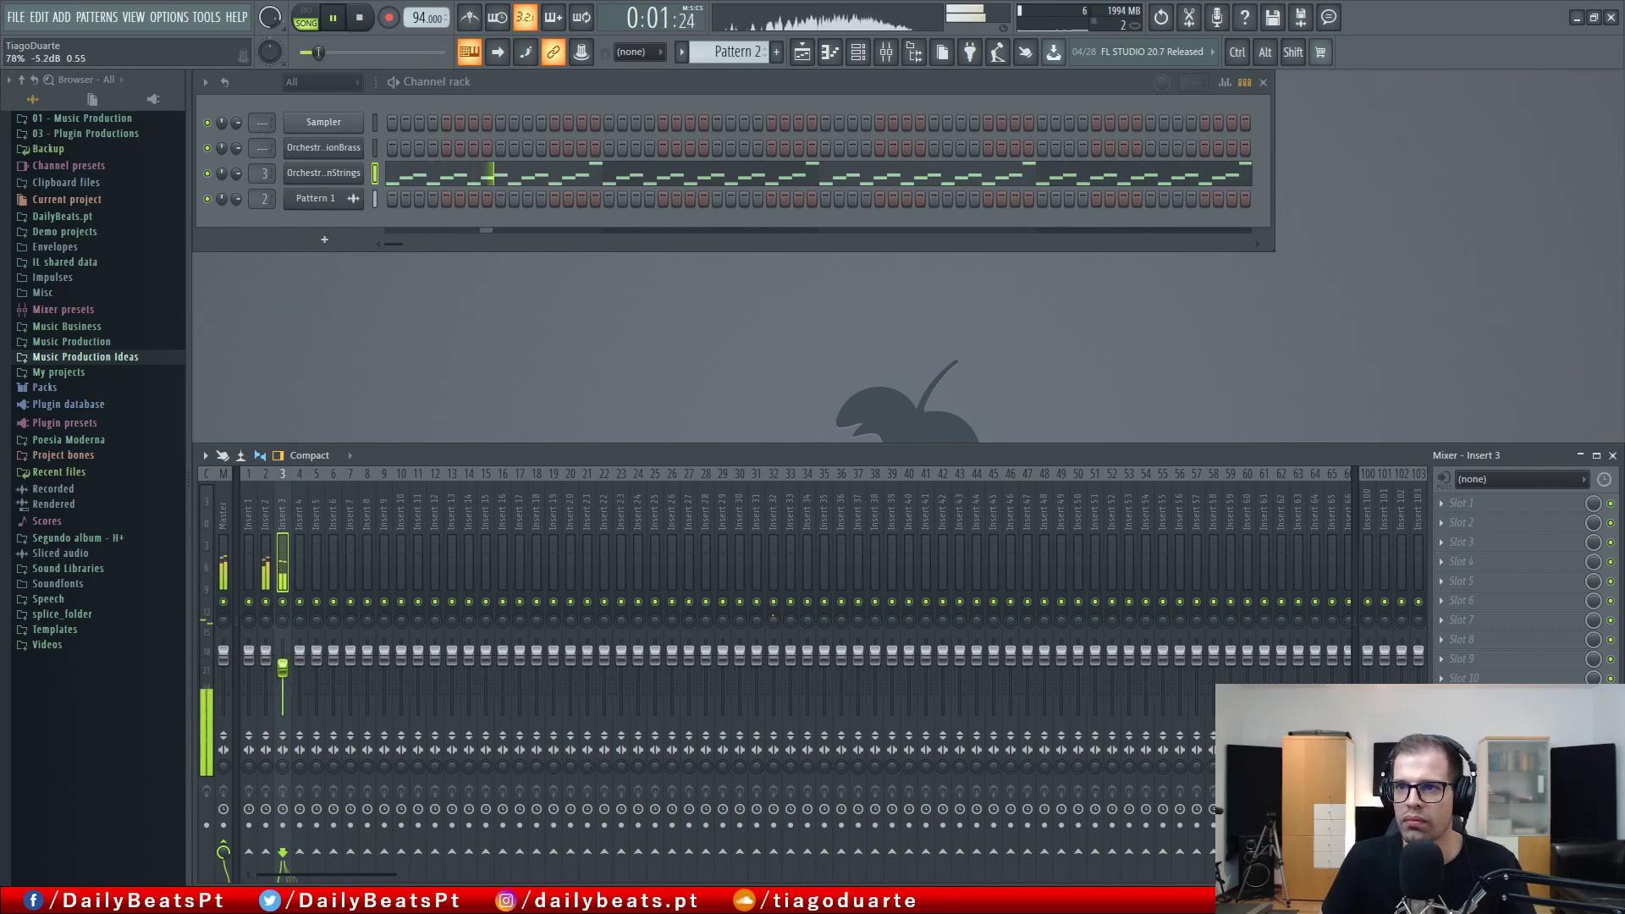
Stop playback and remove some of the second-bar notes from the strings melody in the piano roll.
{"action": "left_click", "coordinate": [675, 176]}
{"action": "key", "text": "space"}
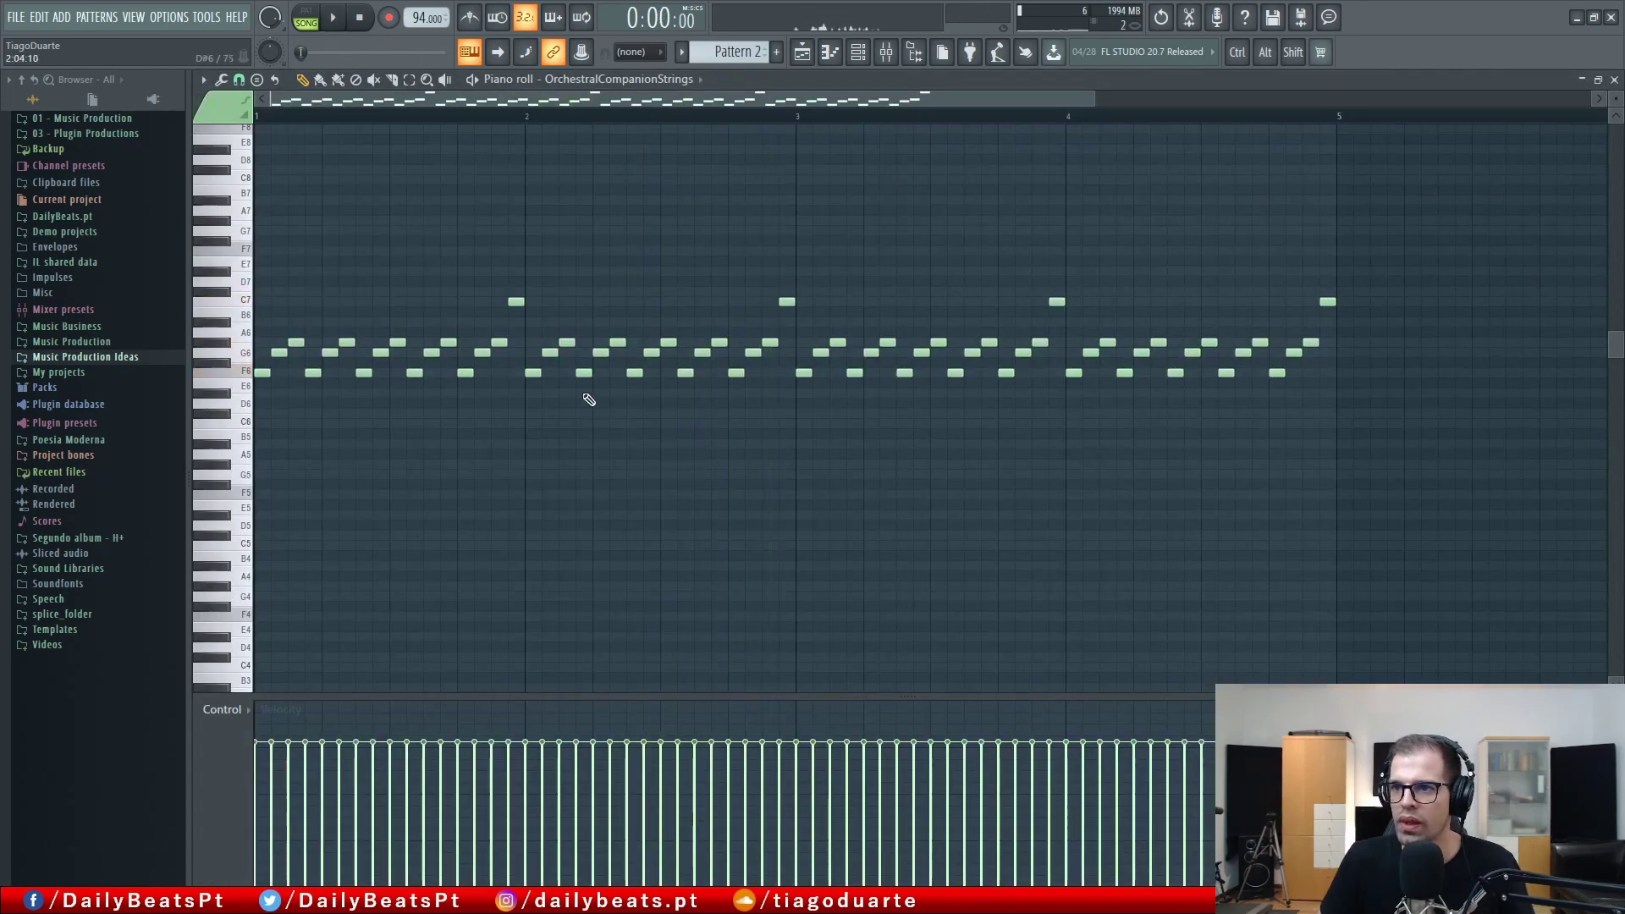
{"action": "scroll", "coordinate": [575, 400], "scroll_direction": "up", "scroll_amount": 3}
{"action": "right_click", "coordinate": [522, 352]}
{"action": "right_click", "coordinate": [638, 356]}
{"action": "right_click", "coordinate": [667, 342]}
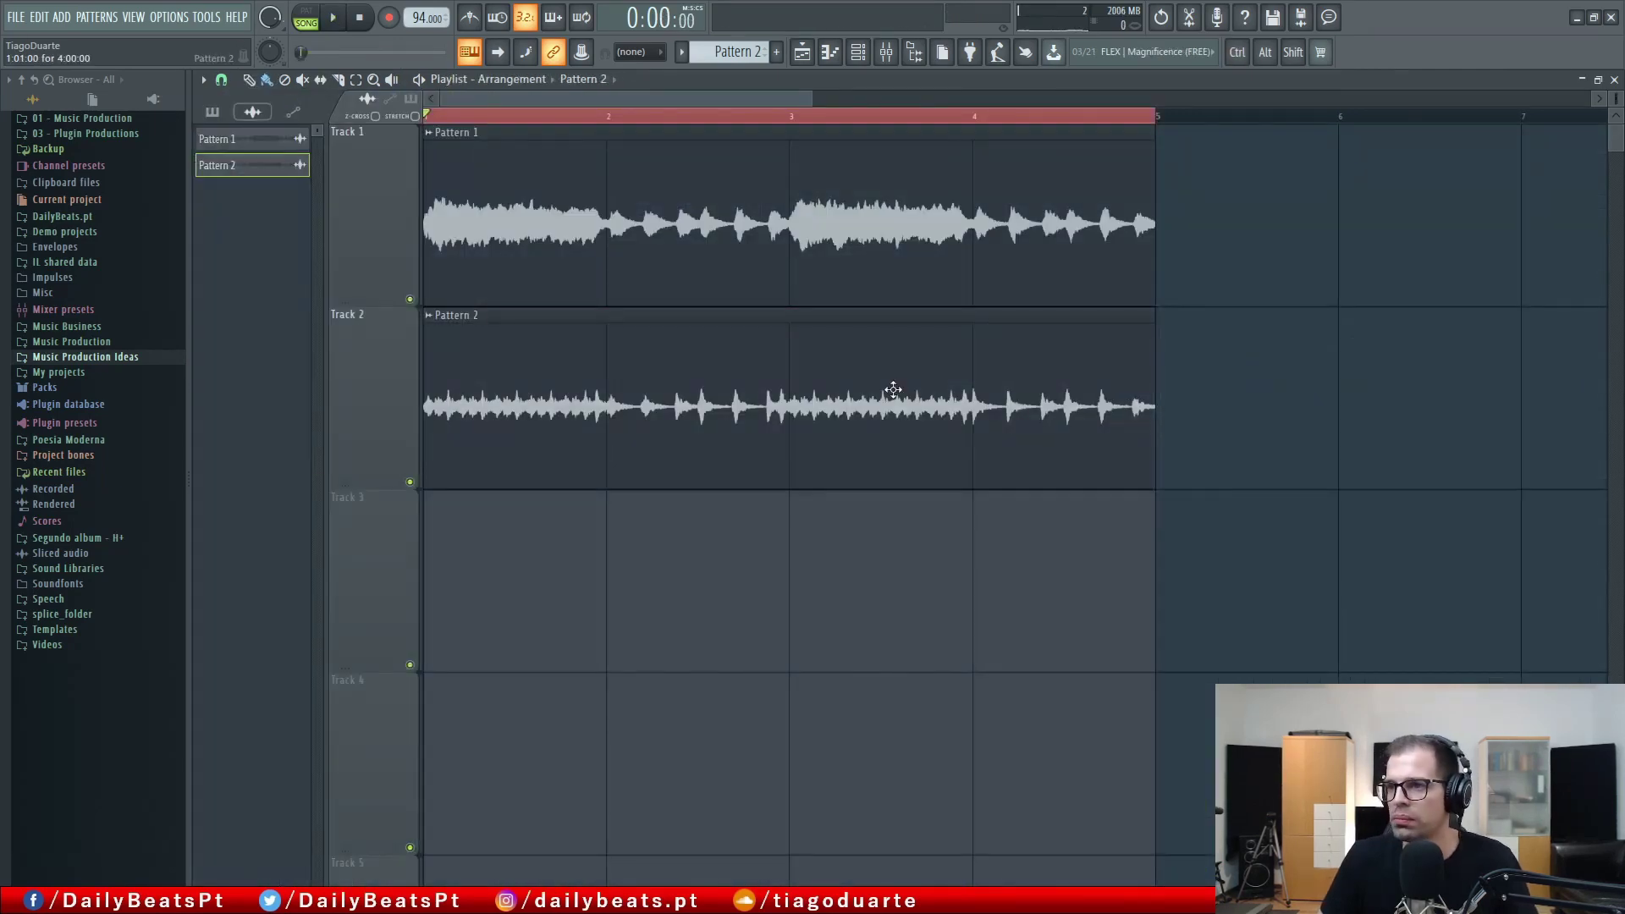
Lower the time-stretching pitch of the Pattern 2 audio clip and play it together with Pattern 1.
{"action": "double_click", "coordinate": [880, 386]}
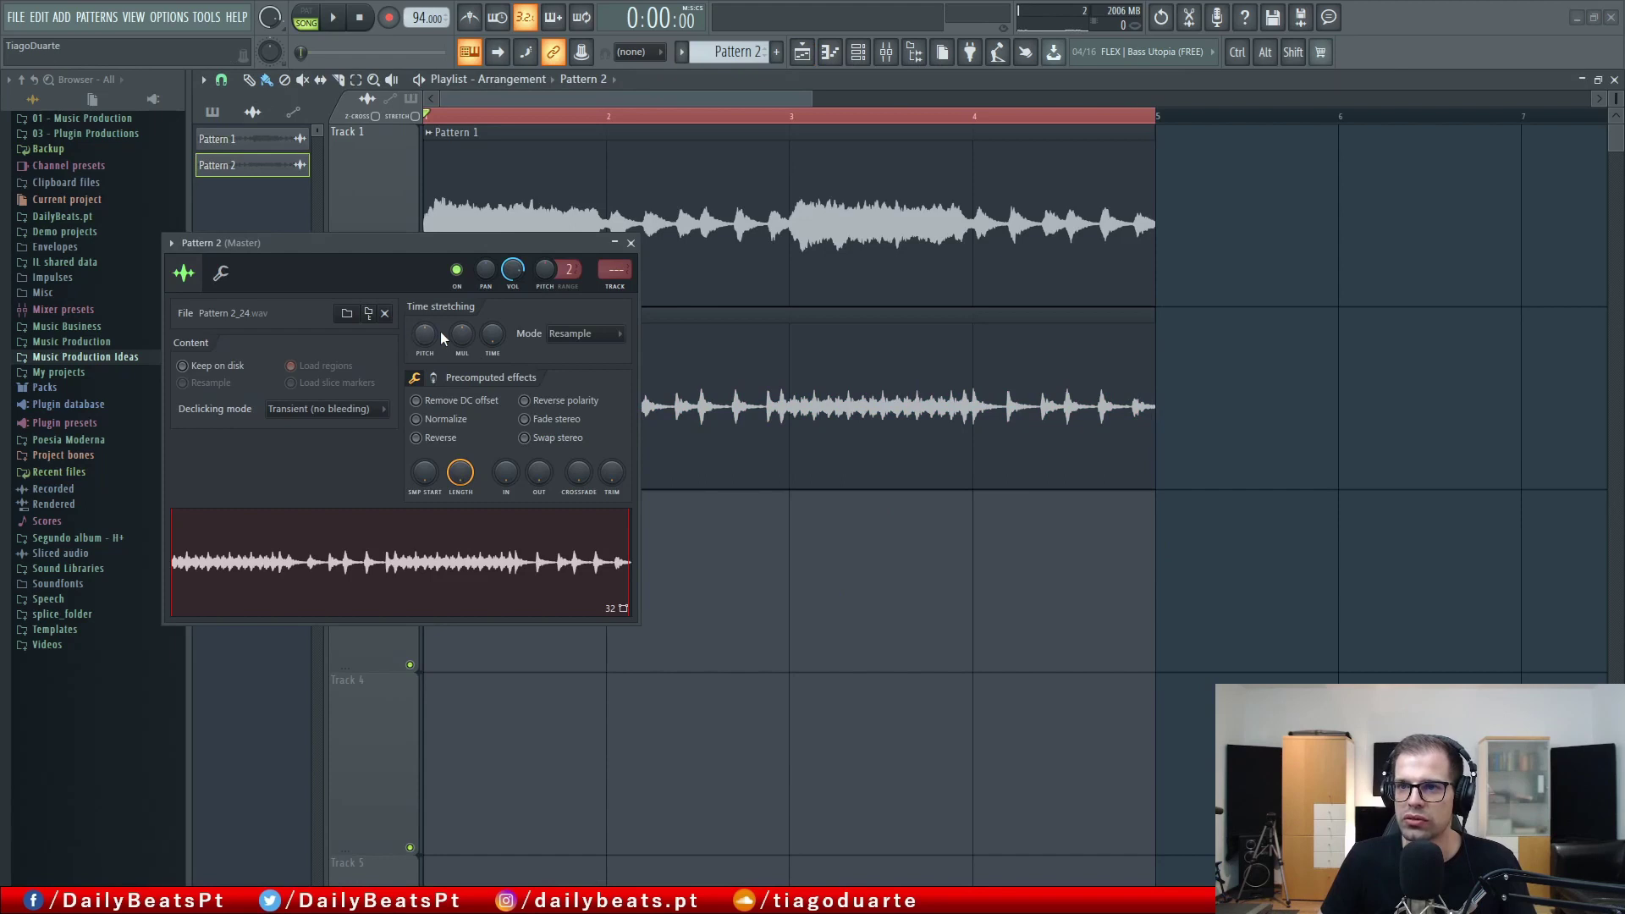
{"action": "left_click_drag", "start_coordinate": [424, 334], "coordinate": [424, 389]}
{"action": "left_click", "coordinate": [631, 244]}
{"action": "key", "text": "space"}
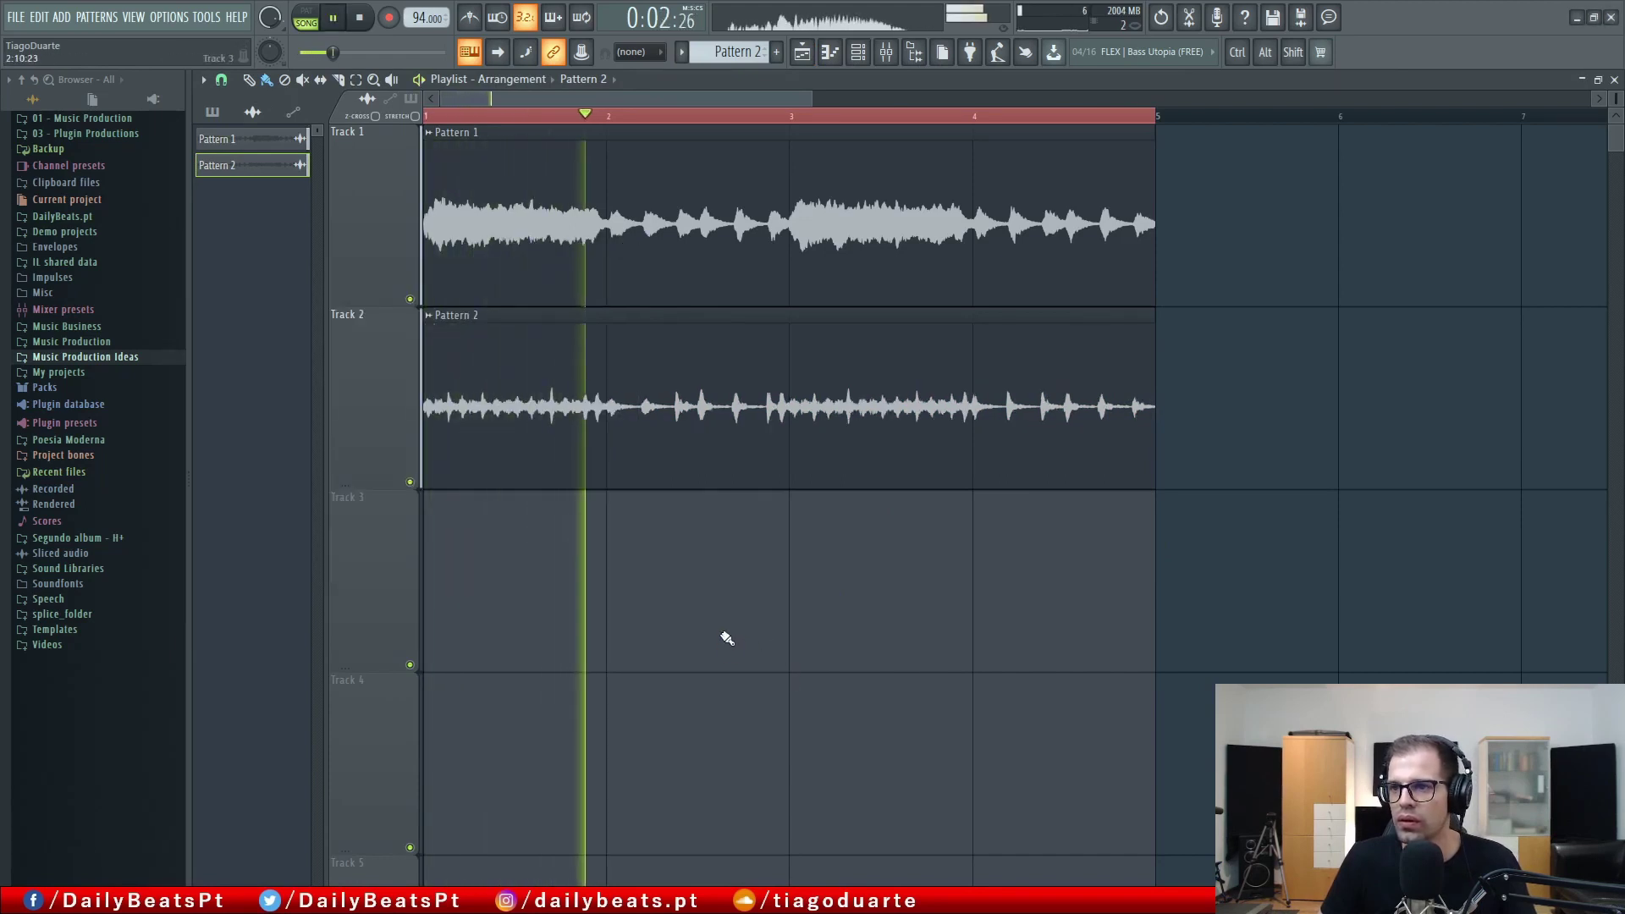
Route the Pattern 2 audio clip to mixer track 3 and load Vitamin Stereo in that track's first effect slot.
{"action": "key", "text": "F5"}
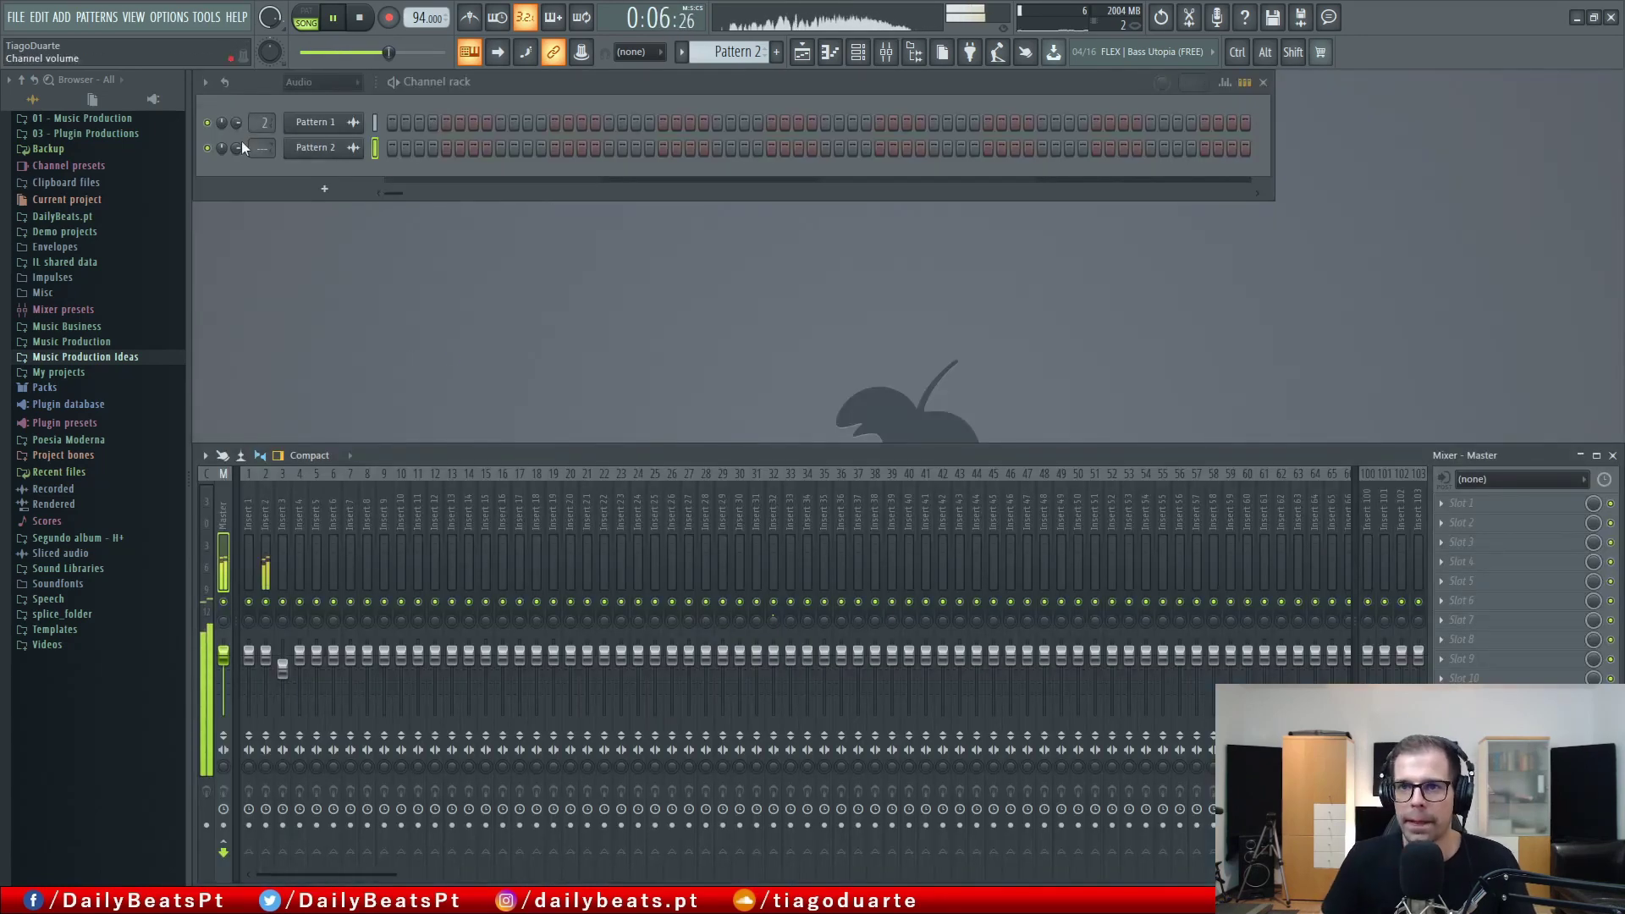
{"action": "scroll", "coordinate": [250, 147], "scroll_direction": "up", "scroll_amount": 3}
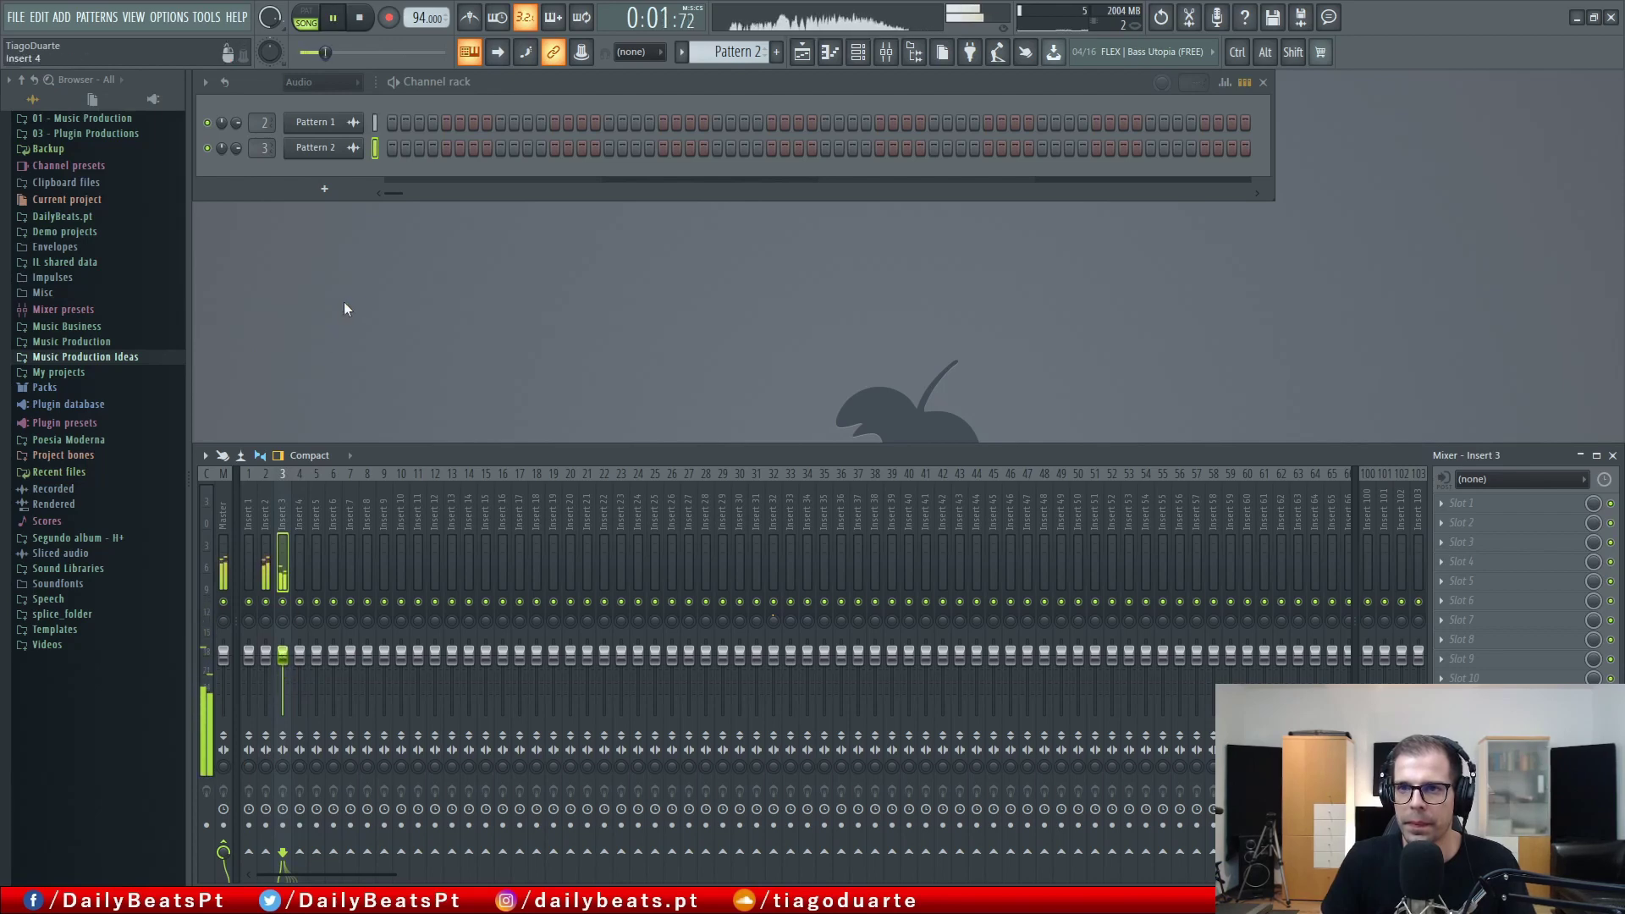
{"action": "left_click", "coordinate": [1493, 508]}
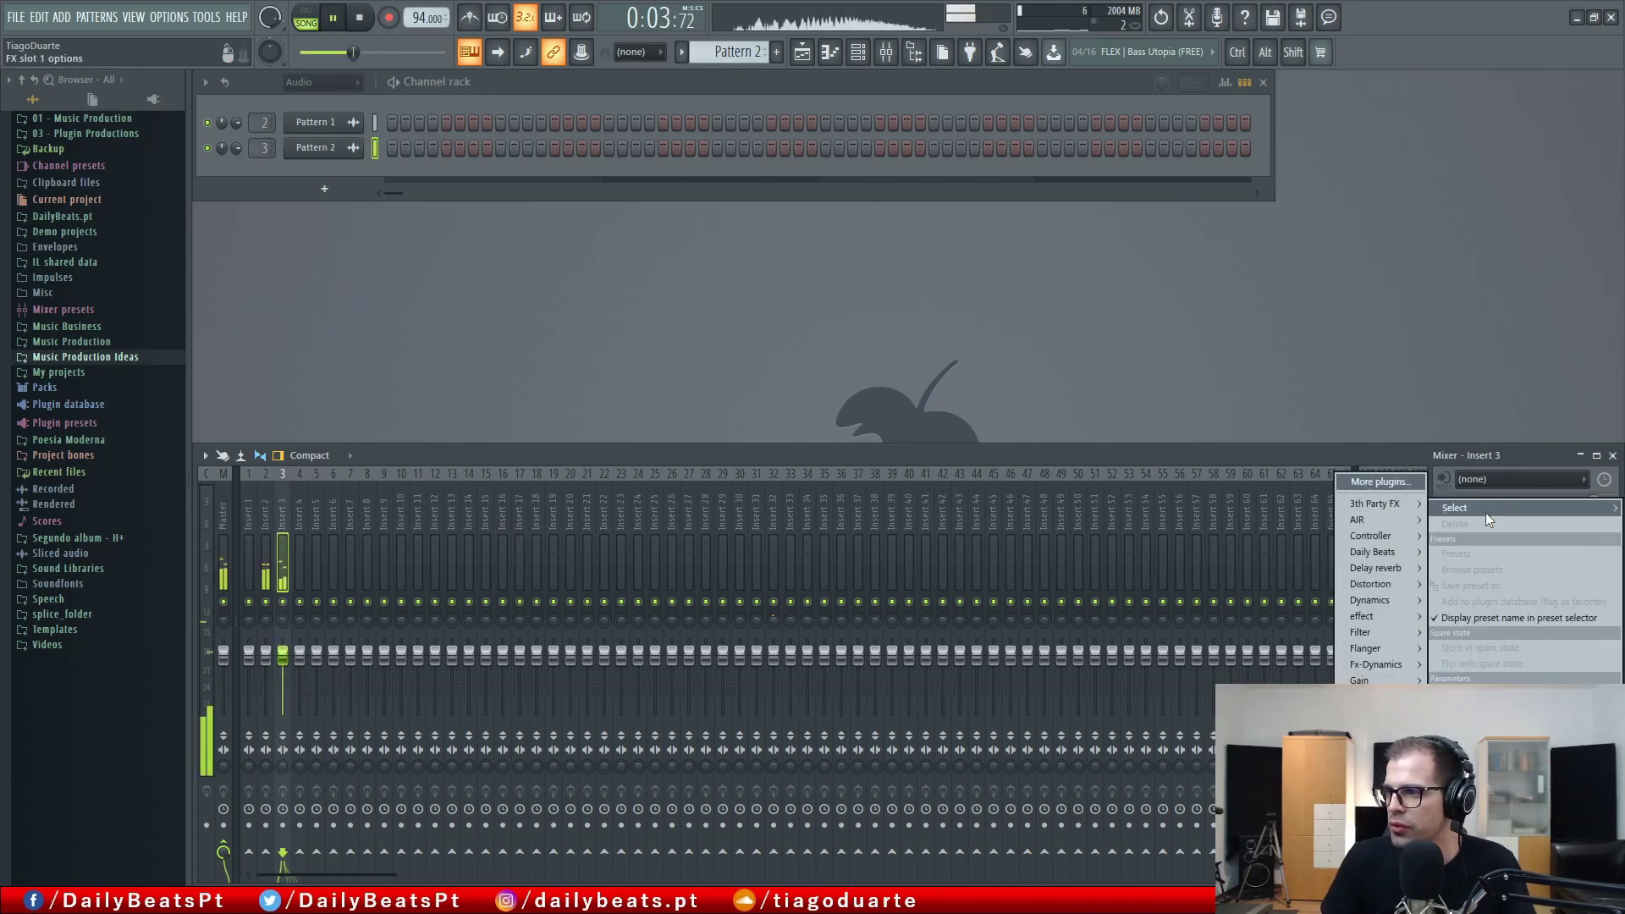
{"action": "mouse_move", "coordinate": [1376, 825]}
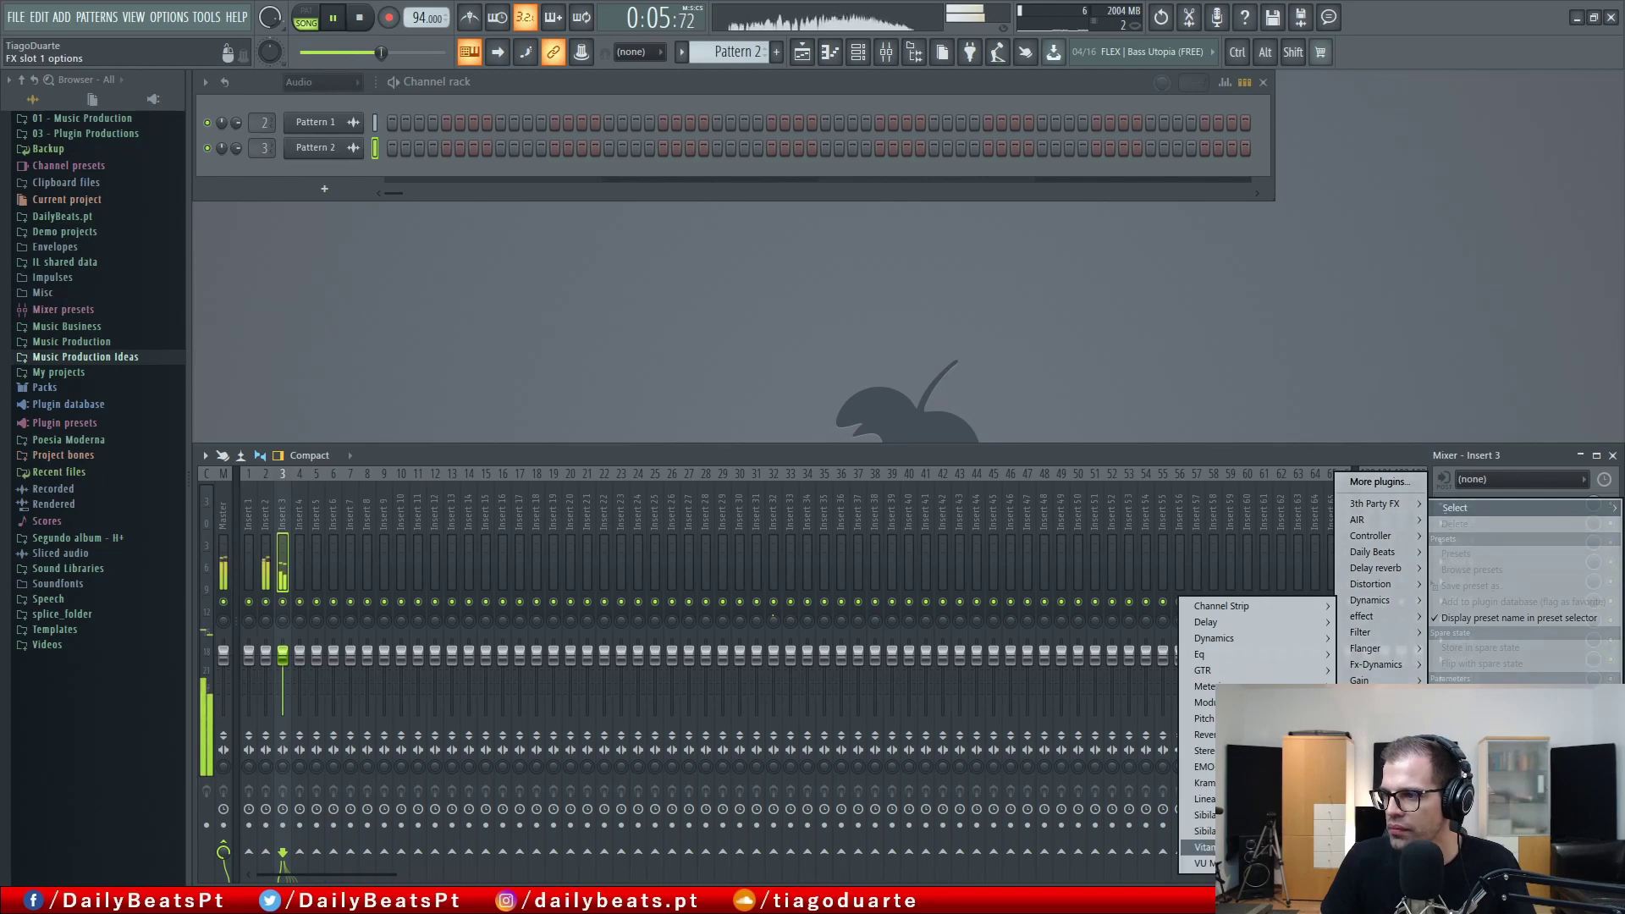
{"action": "left_click", "coordinate": [1203, 847]}
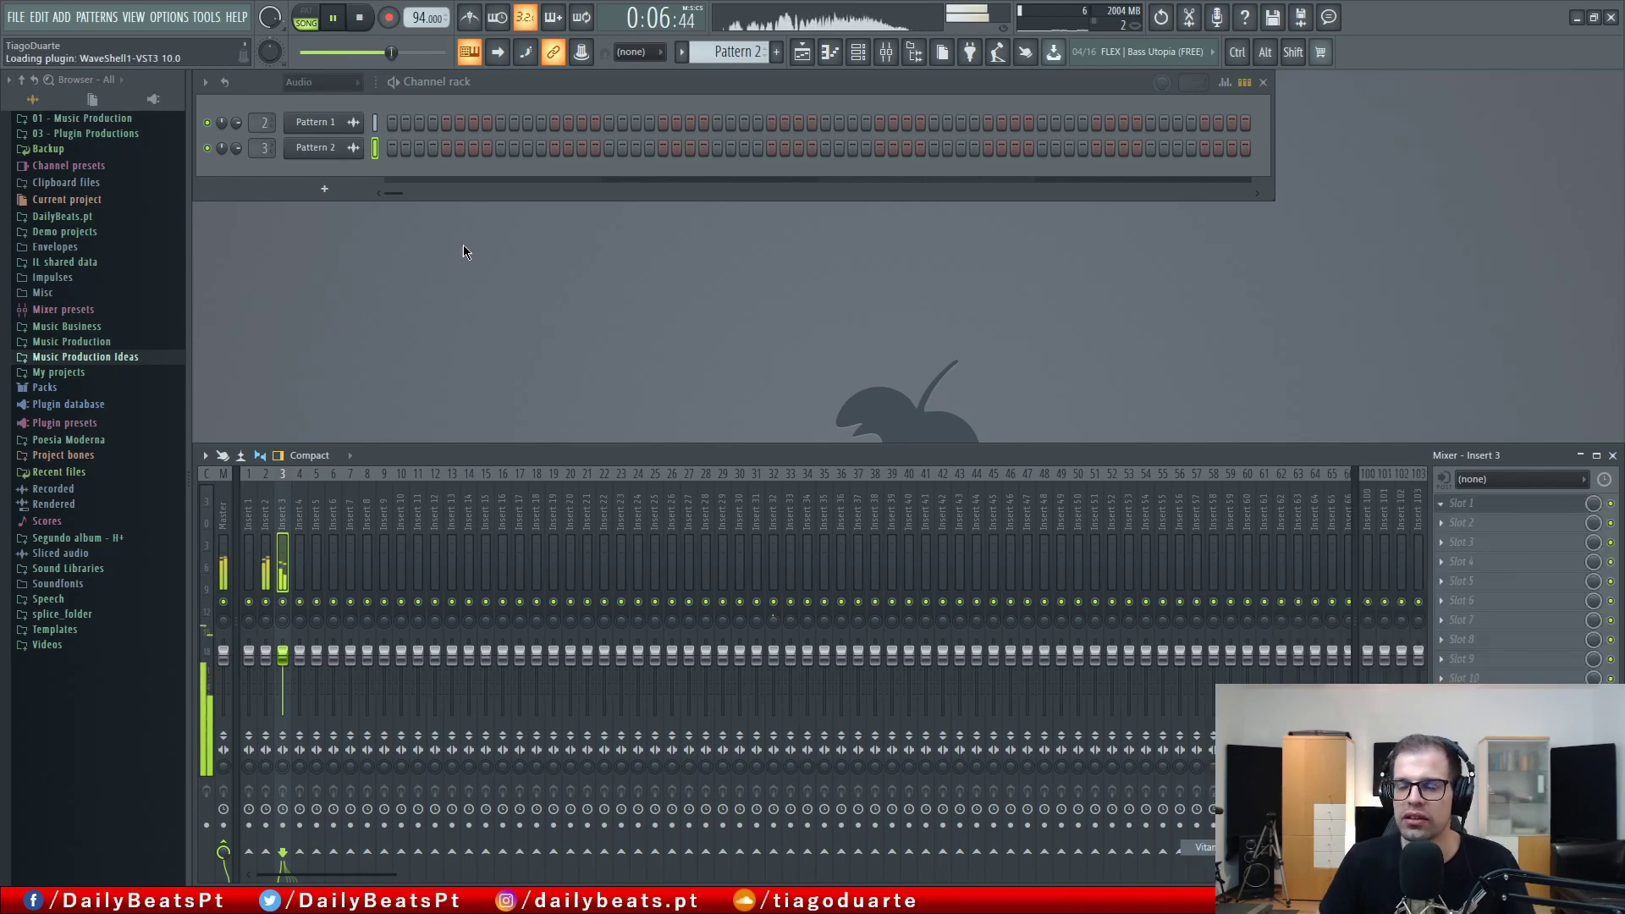
{"action": "left_click_drag", "start_coordinate": [272, 88], "coordinate": [548, 128]}
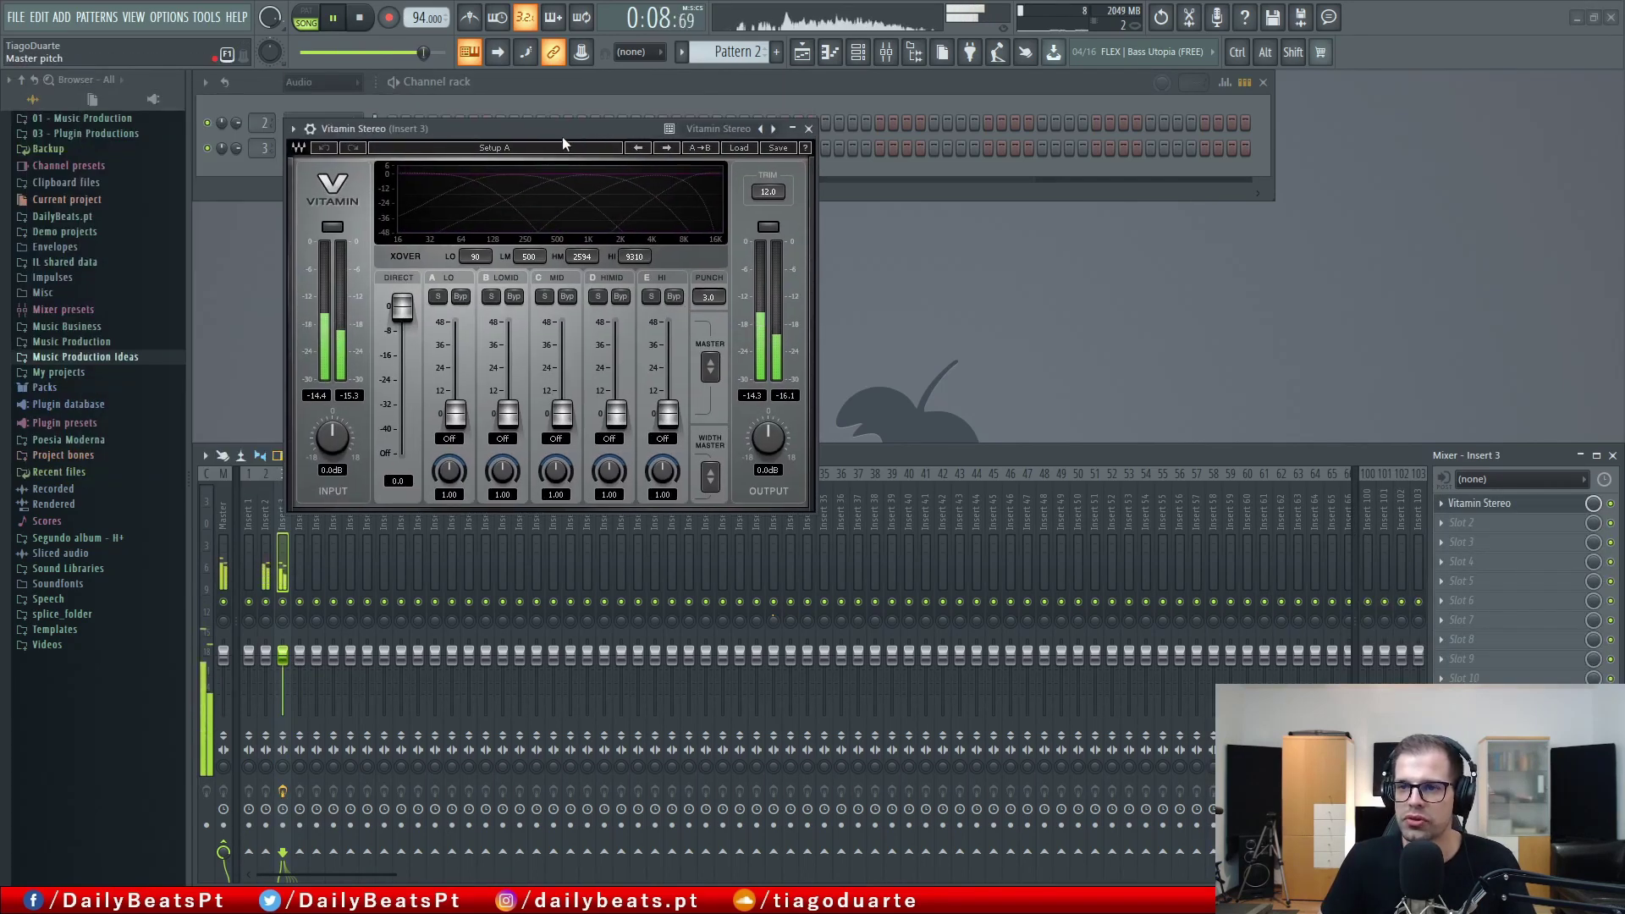
In Vitamin, raise the Hi band to 29.5, HiMid to 31.0 and Mid to about 29, and widen these three bands.
{"action": "left_click_drag", "start_coordinate": [668, 413], "coordinate": [668, 332]}
{"action": "left_click_drag", "start_coordinate": [617, 415], "coordinate": [667, 354]}
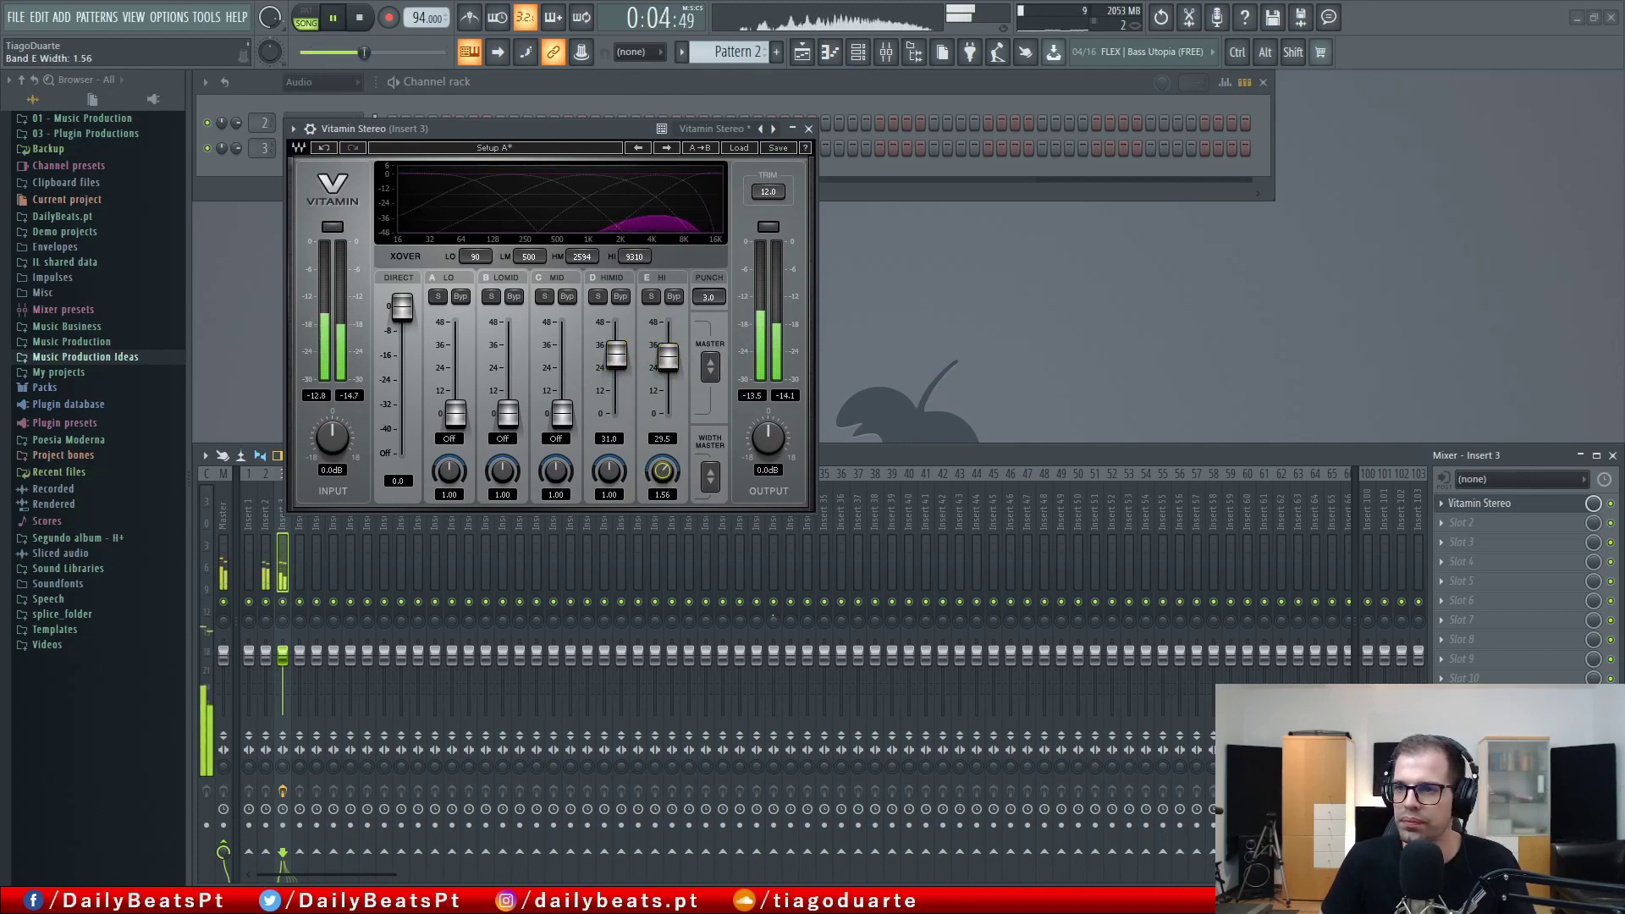
{"action": "left_click_drag", "start_coordinate": [560, 421], "coordinate": [562, 360]}
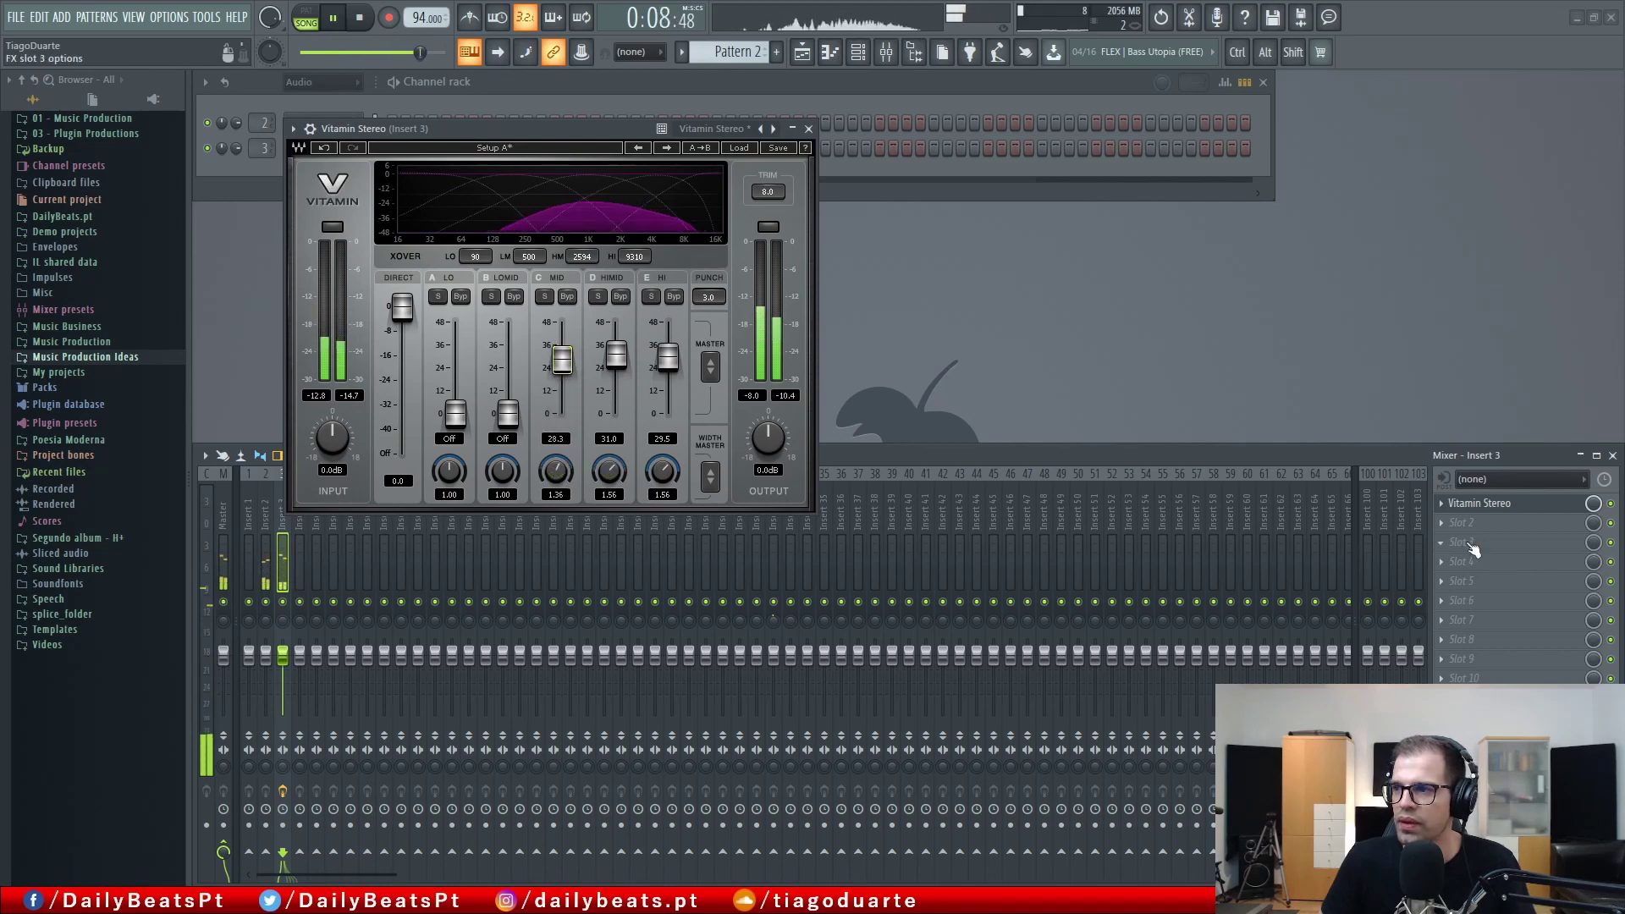
Add splitEnhancer after Vitamin, raise its mix and set its crossover to about 4012 Hz, and close both plugin windows.
{"action": "left_click", "coordinate": [1505, 546]}
{"action": "mouse_move", "coordinate": [1380, 552]}
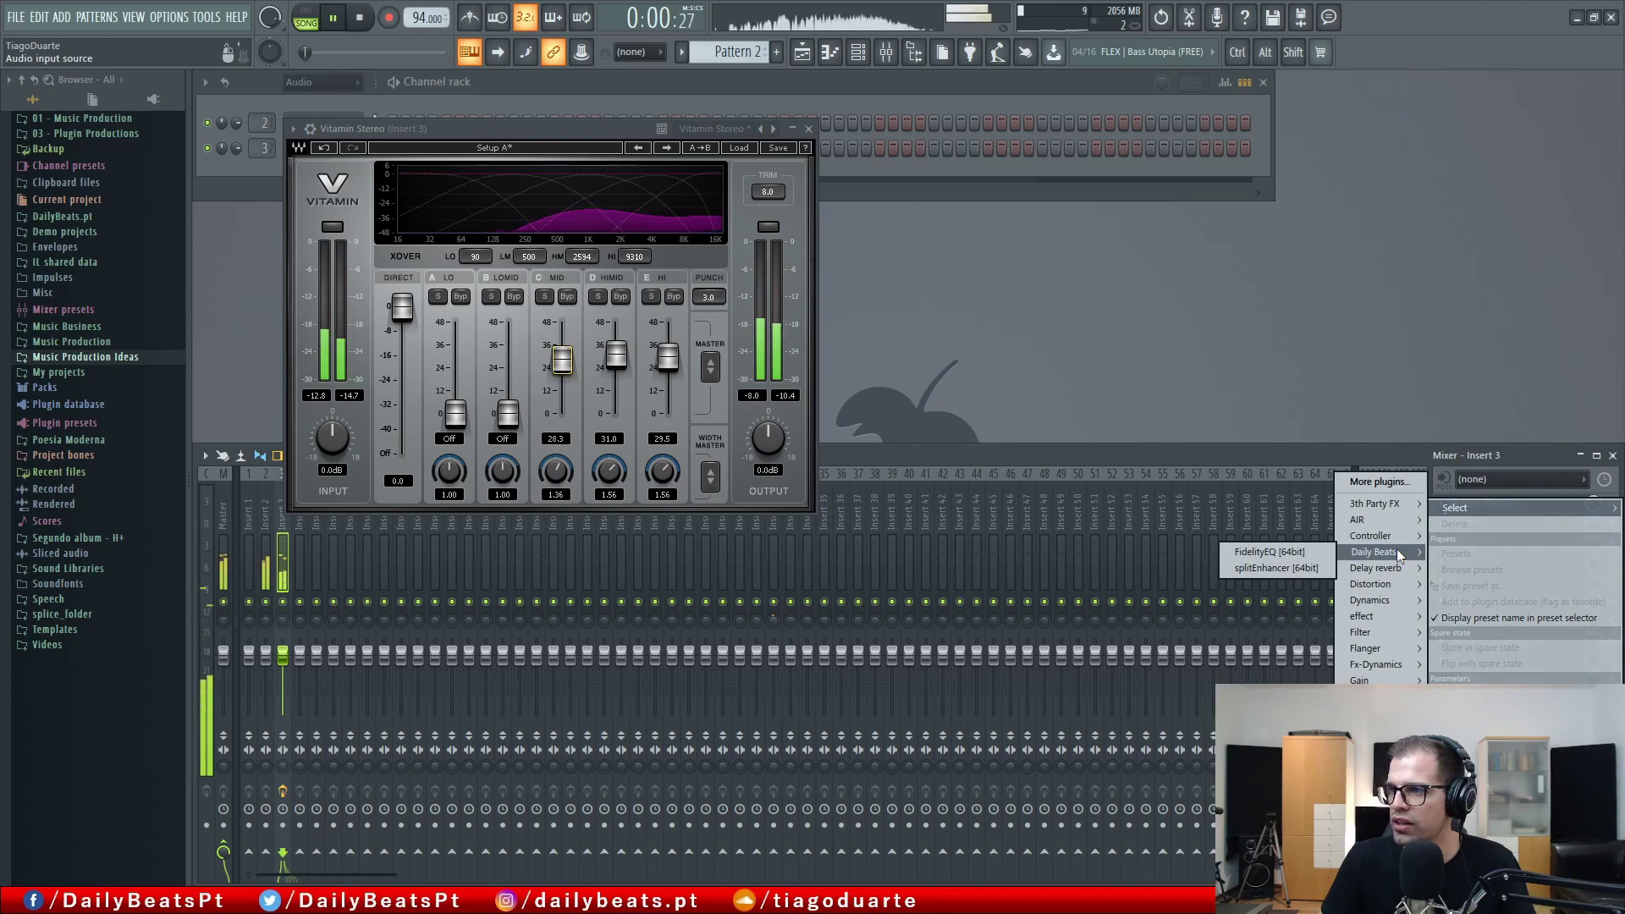
{"action": "left_click", "coordinate": [1277, 568]}
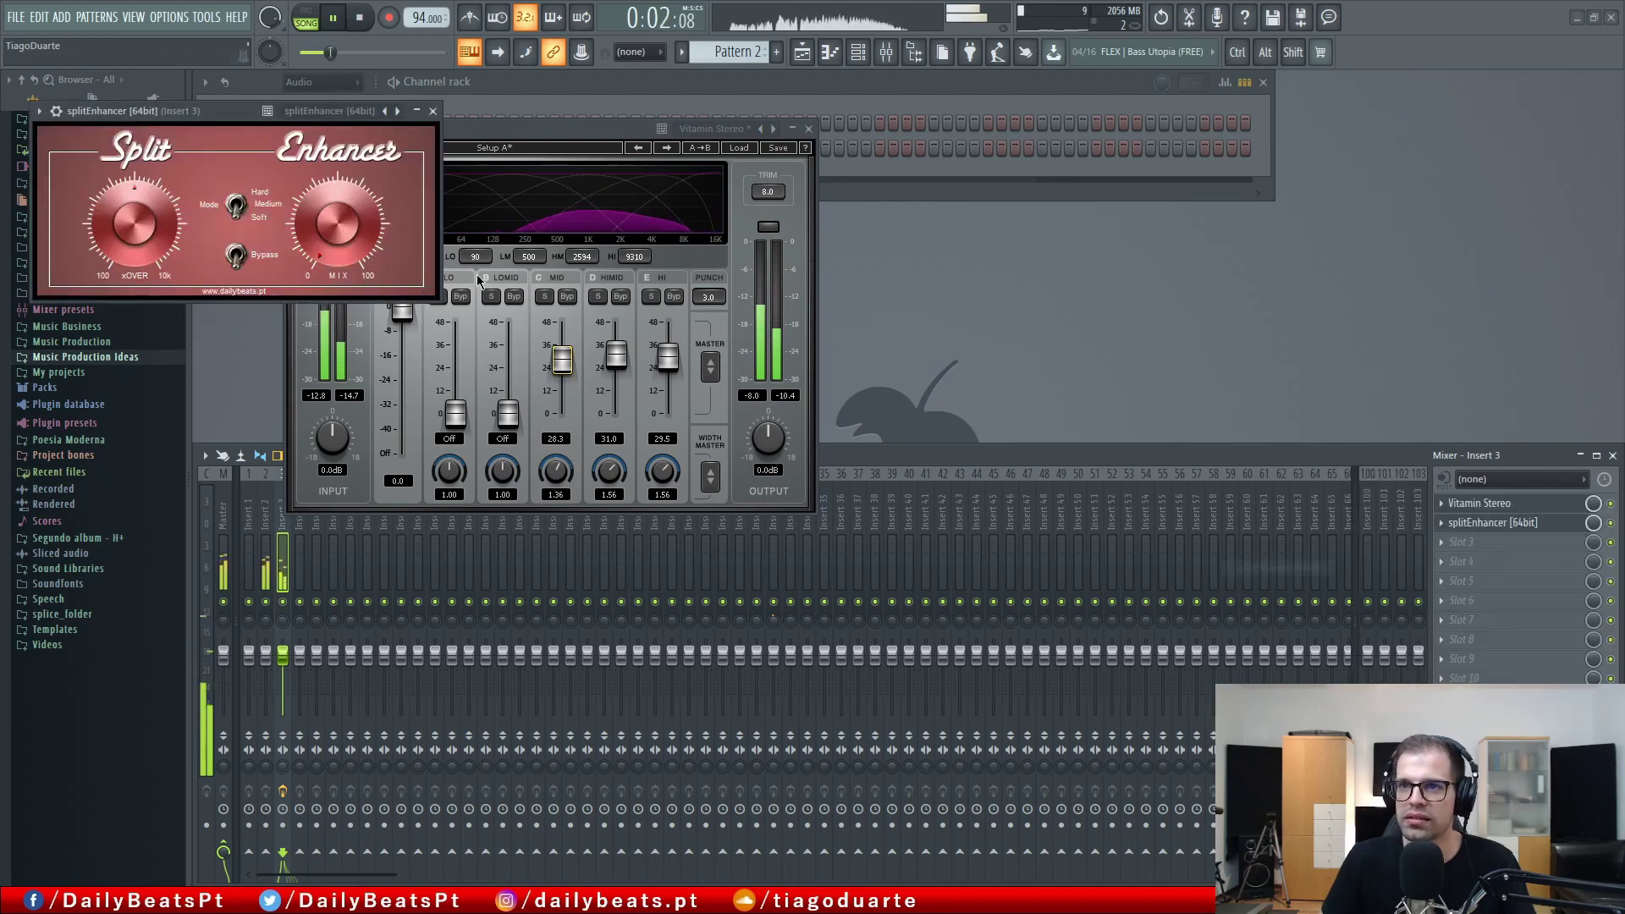
{"action": "left_click_drag", "start_coordinate": [227, 114], "coordinate": [343, 136]}
{"action": "left_click", "coordinate": [356, 235]}
{"action": "mouse_move", "coordinate": [460, 256]}
{"action": "left_mouse_down"}
{"action": "mouse_move", "coordinate": [442, 145]}
{"action": "mouse_move", "coordinate": [457, 236]}
{"action": "left_mouse_up"}
{"action": "left_click_drag", "start_coordinate": [252, 236], "coordinate": [256, 277]}
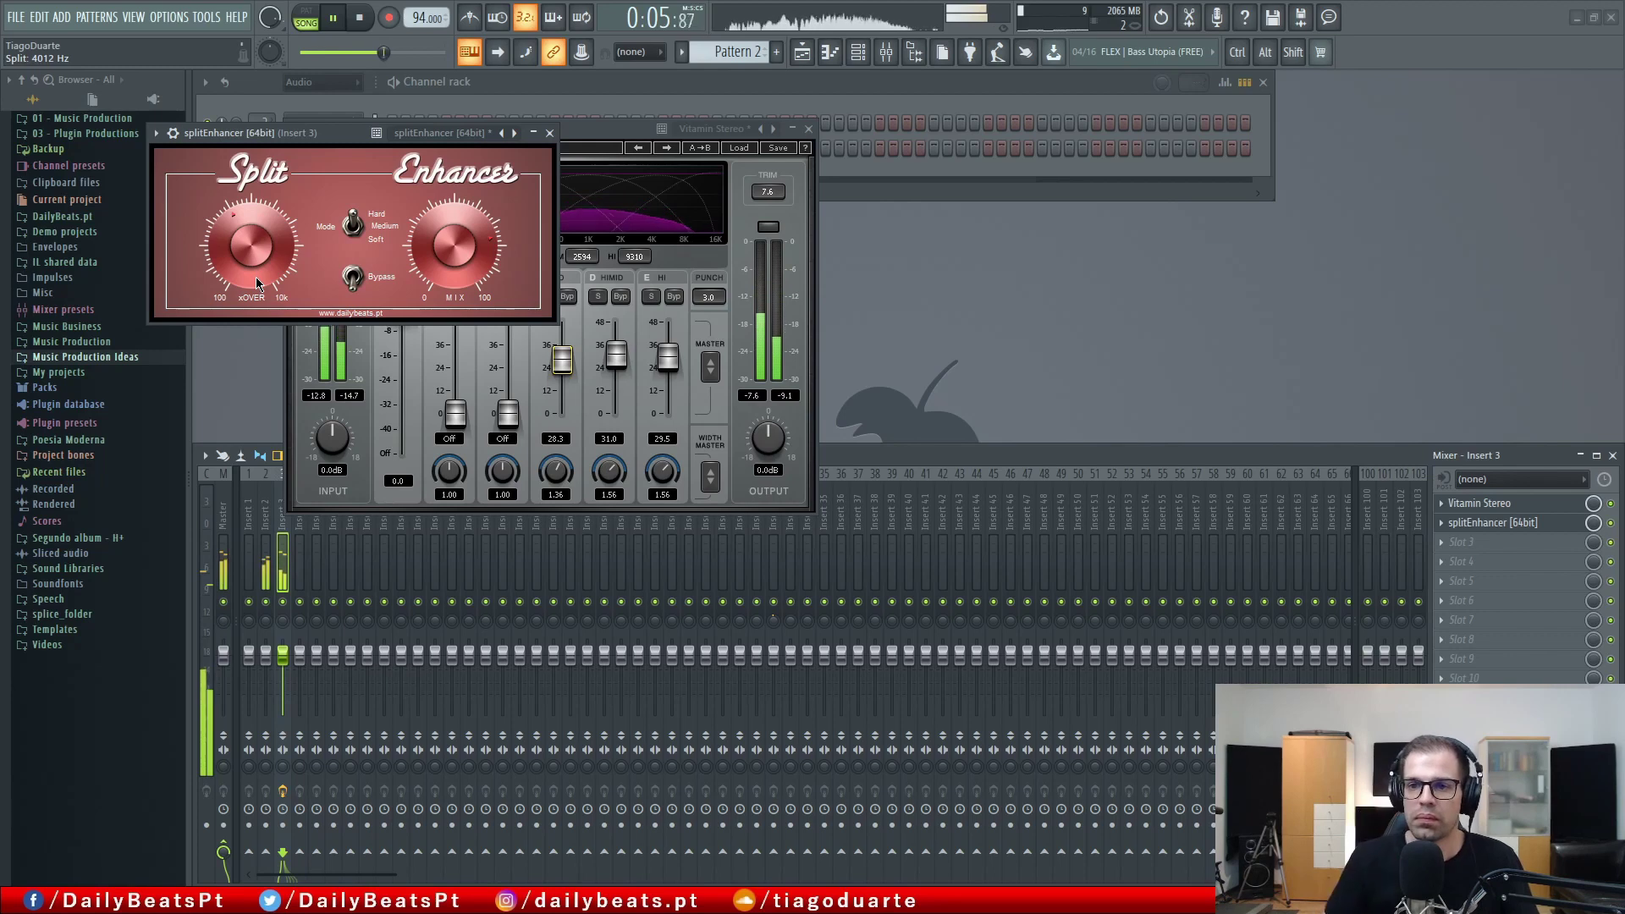
{"action": "left_click", "coordinate": [549, 133]}
{"action": "left_click", "coordinate": [794, 130]}
{"action": "left_click", "coordinate": [803, 132]}
{"action": "left_click", "coordinate": [809, 129]}
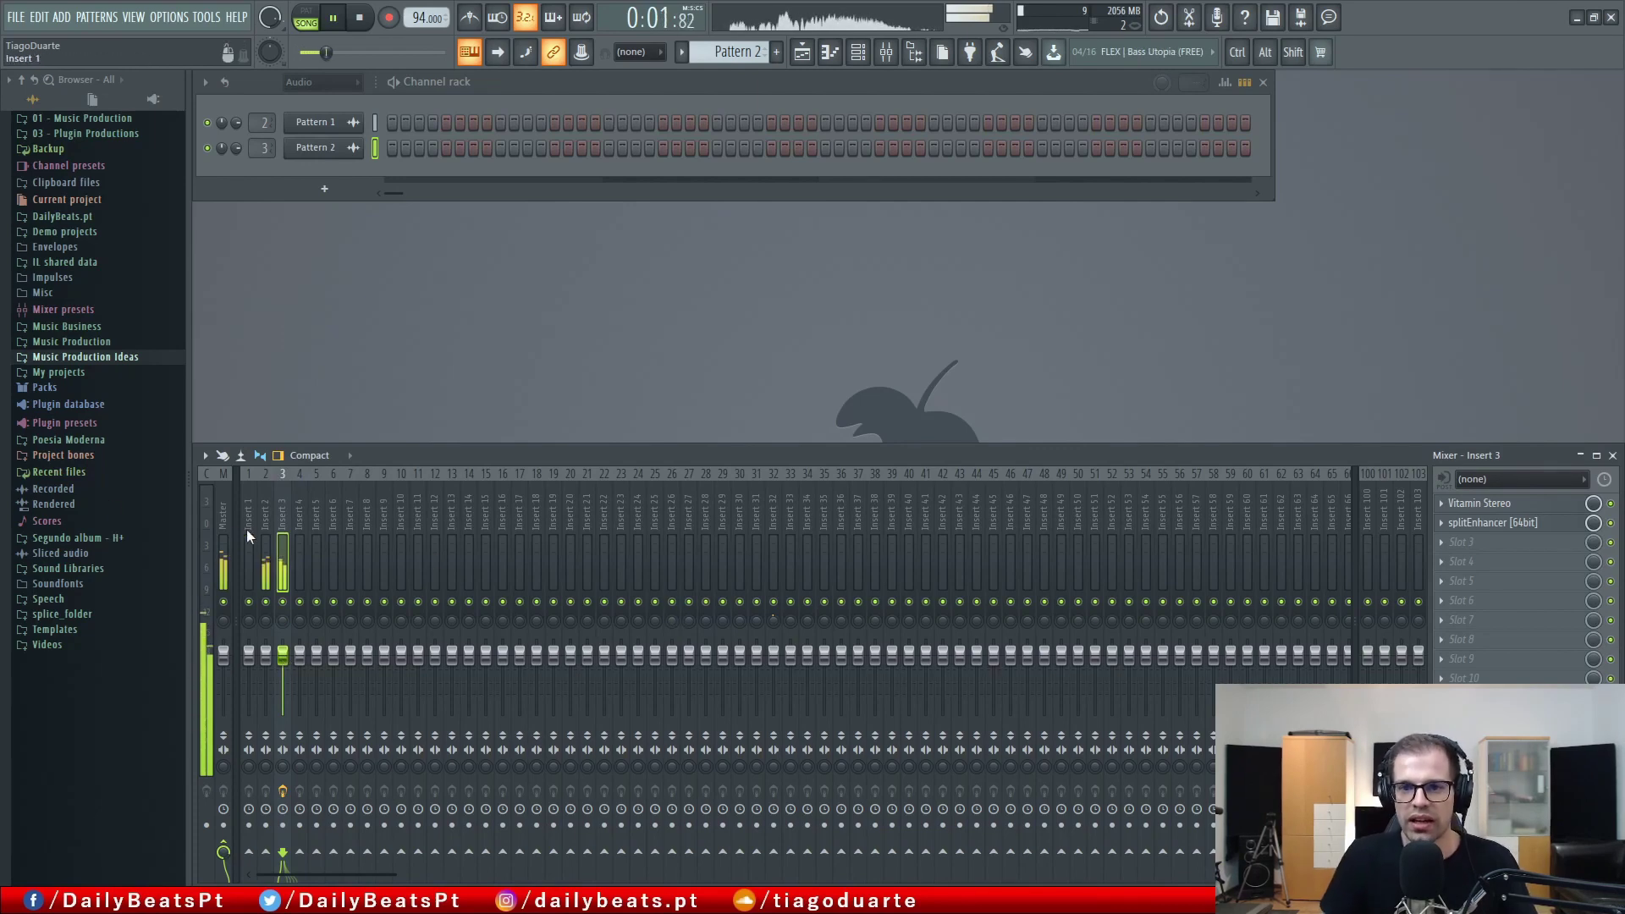
Open the Drum Kits folder inside the DailyBeats.pt sample library.
{"action": "left_click", "coordinate": [93, 216]}
{"action": "scroll", "coordinate": [85, 427], "scroll_direction": "down", "scroll_amount": 10}
{"action": "scroll", "coordinate": [84, 425], "scroll_direction": "down", "scroll_amount": 2}
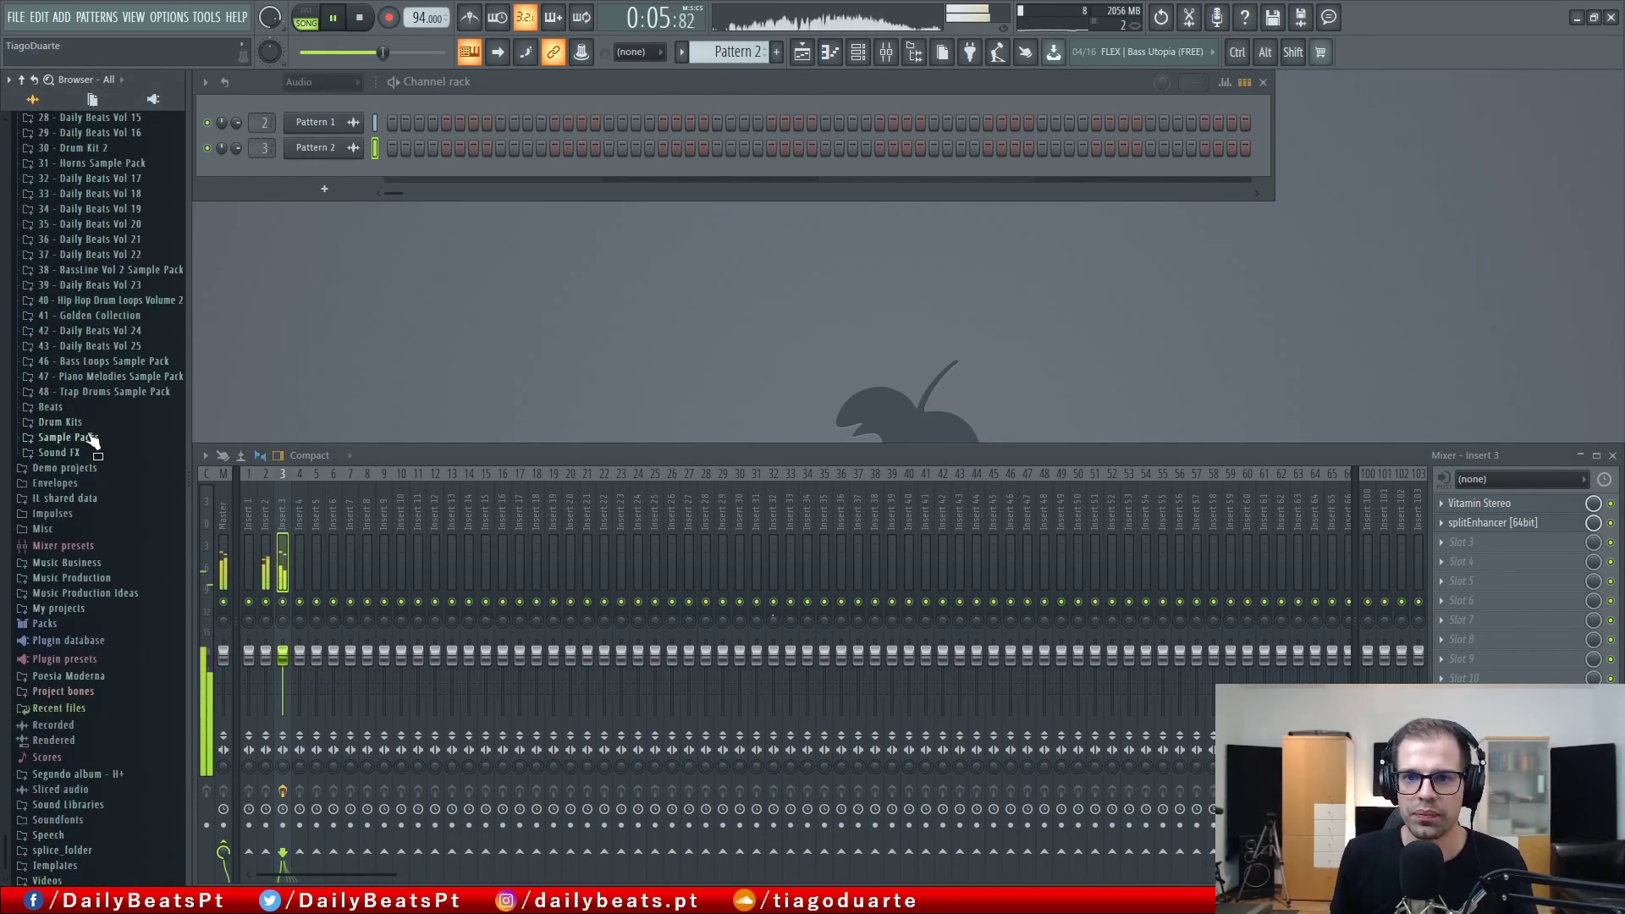
{"action": "left_click", "coordinate": [64, 421]}
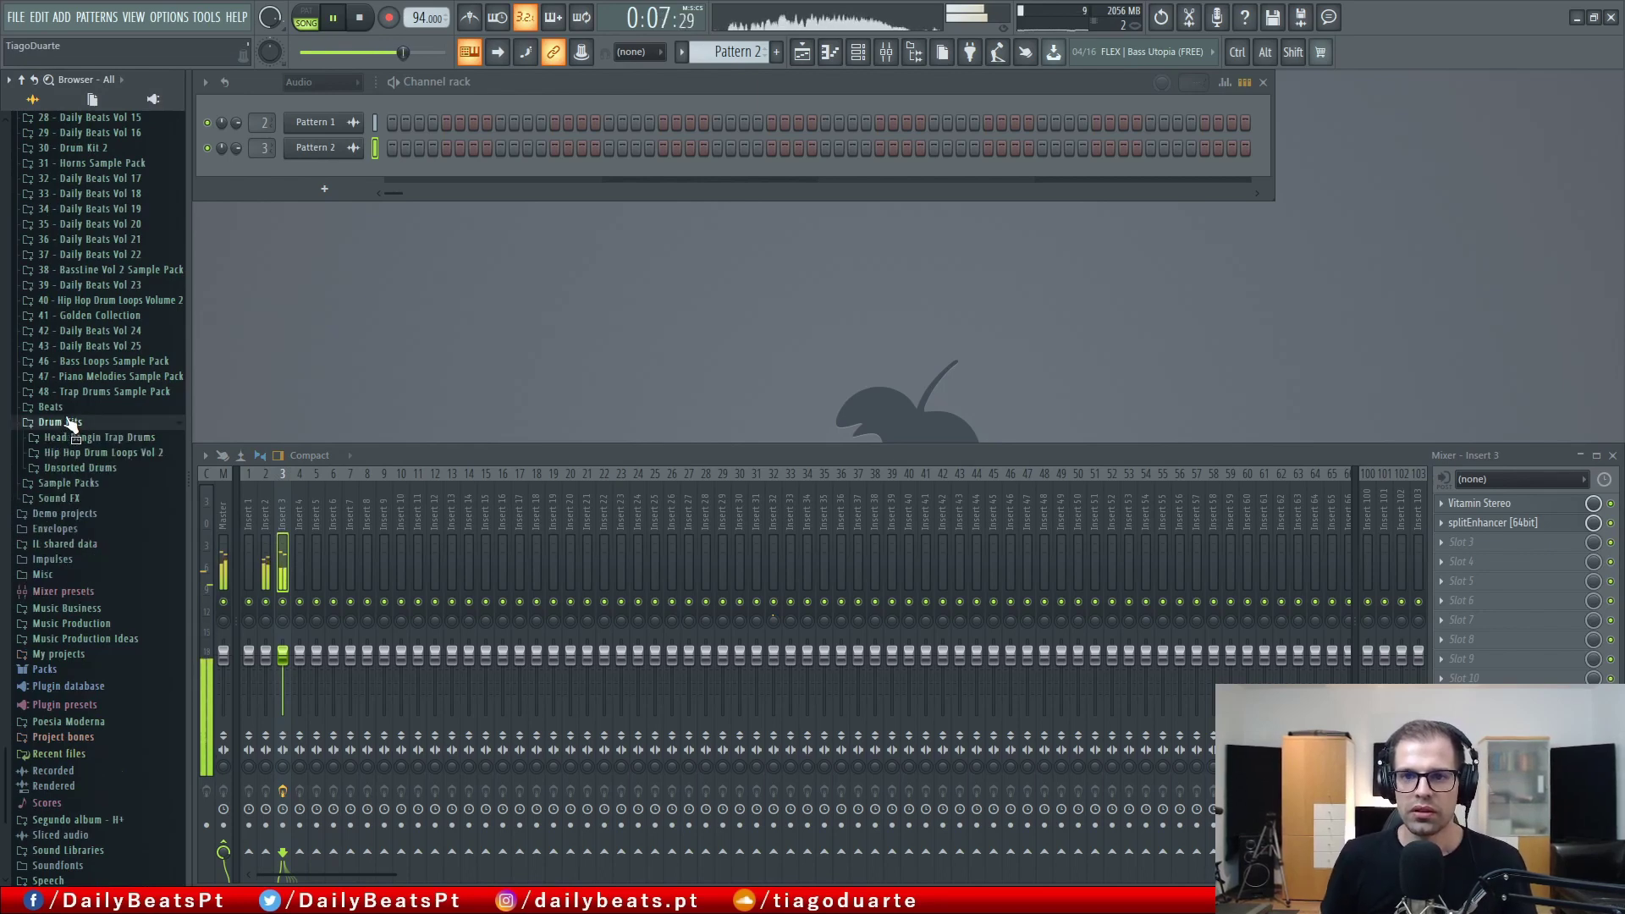
{"action": "left_click", "coordinate": [102, 453]}
{"action": "left_click", "coordinate": [101, 486]}
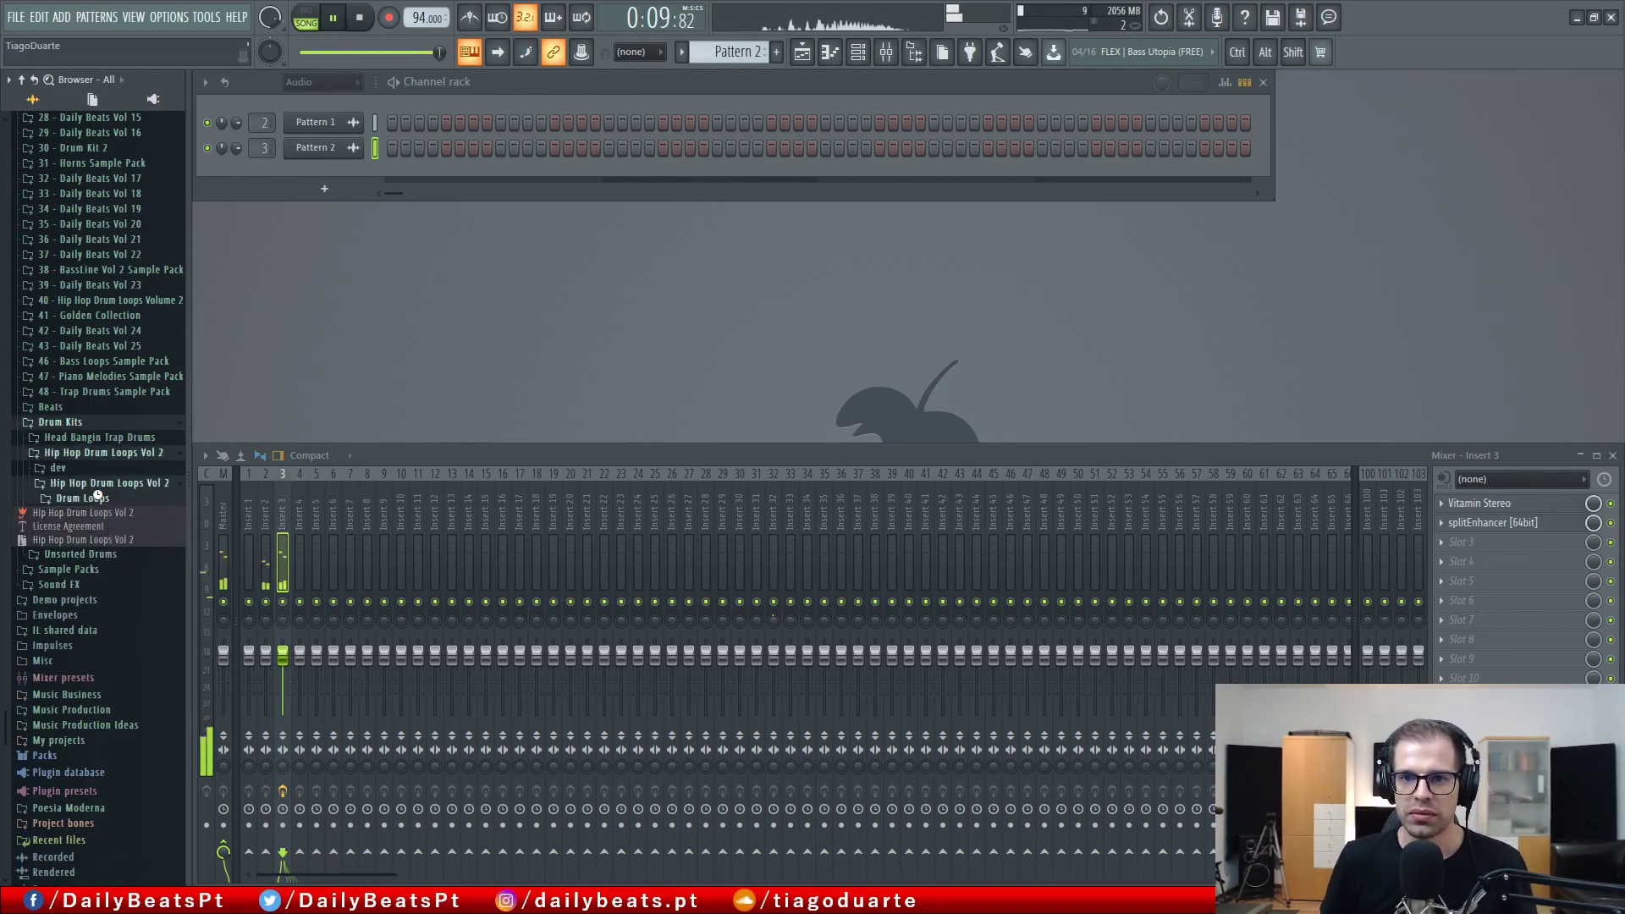
{"action": "left_click", "coordinate": [99, 498]}
{"action": "left_click", "coordinate": [83, 367]}
{"action": "scroll", "coordinate": [98, 343], "scroll_direction": "up", "scroll_amount": 1}
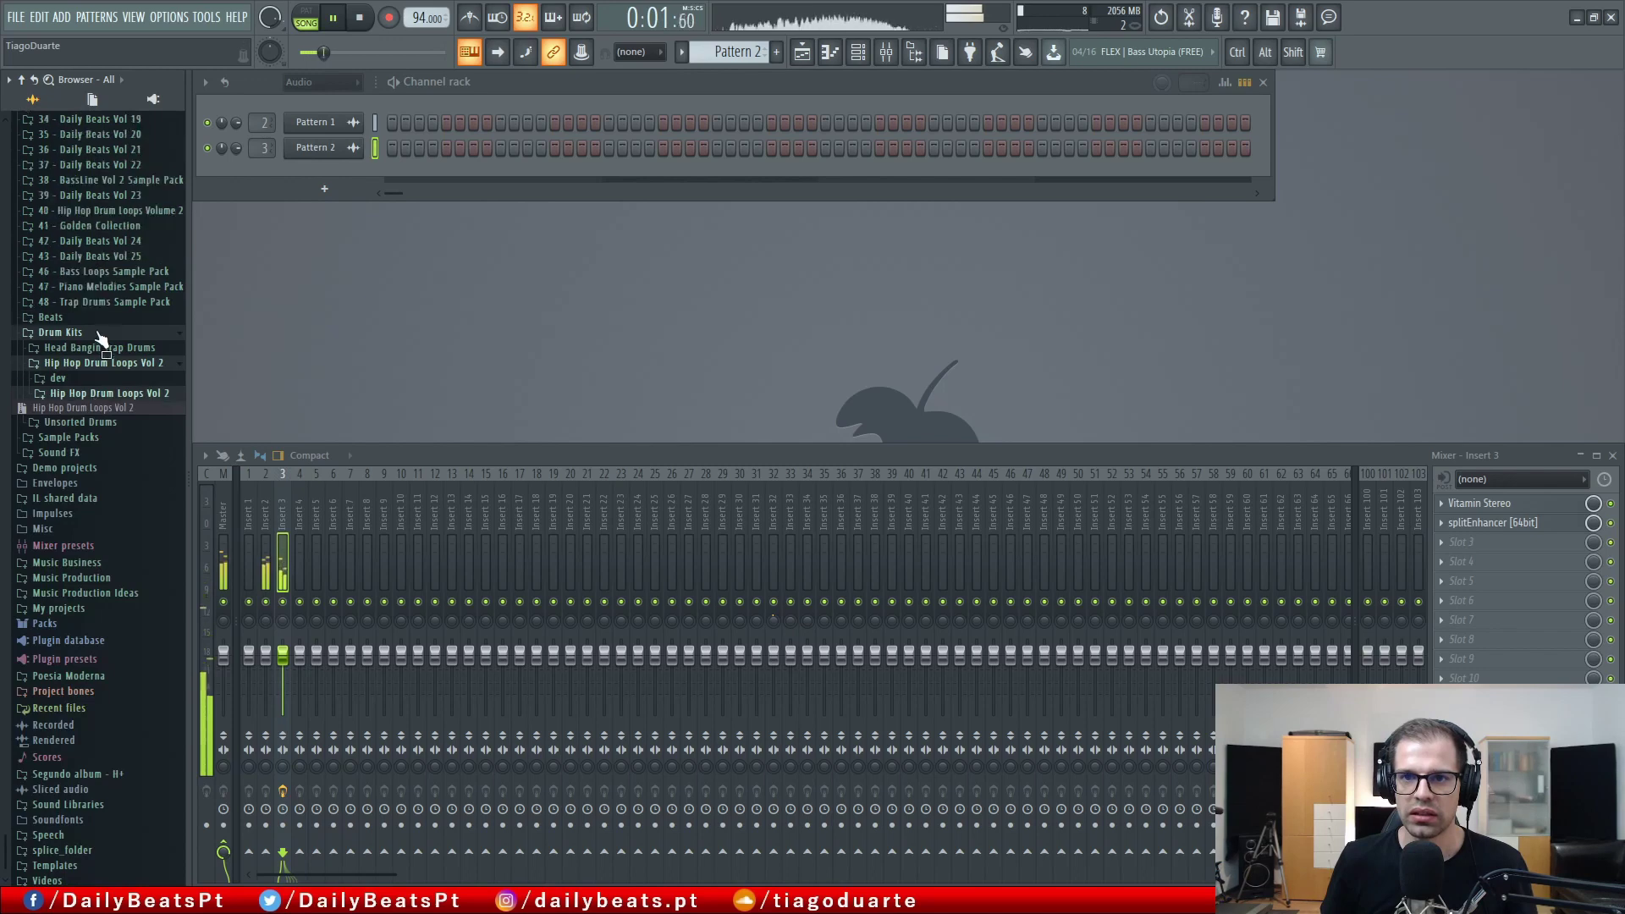
{"action": "left_click", "coordinate": [100, 364]}
Open the Snares folder in the Head Bangin Trap Drums kit.
{"action": "left_click", "coordinate": [99, 393]}
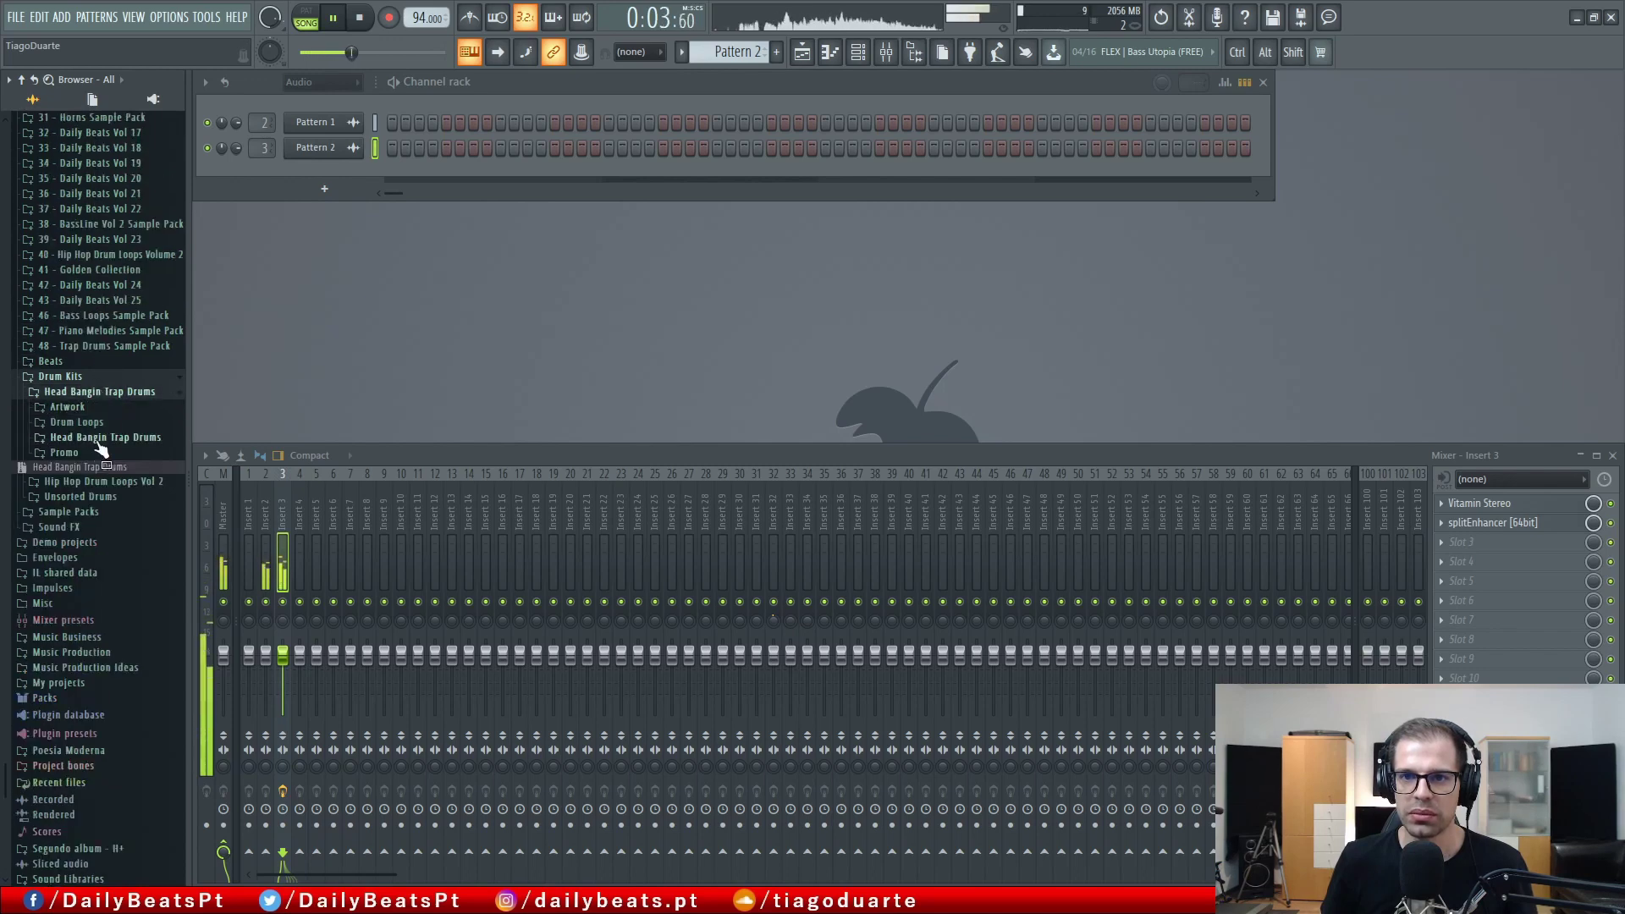
{"action": "left_click", "coordinate": [98, 439]}
{"action": "left_click", "coordinate": [81, 468]}
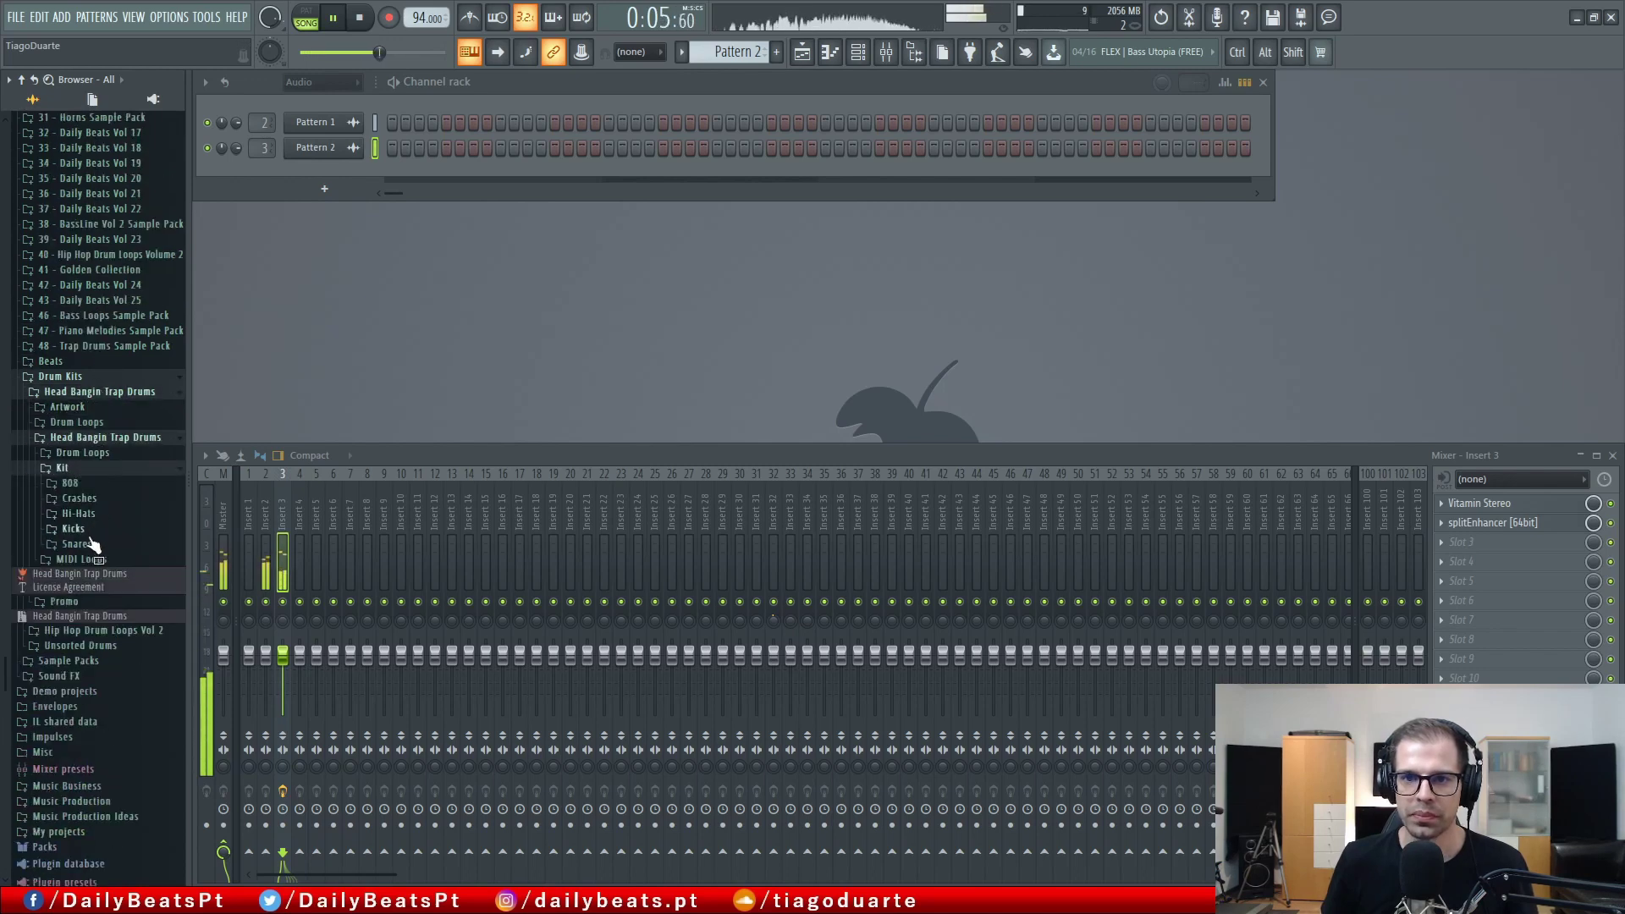
{"action": "left_click", "coordinate": [76, 544]}
Audition the Head Bangin Trap Drums snares from Snare 01 to Snare 05 over the playing loop.
{"action": "left_click", "coordinate": [125, 247]}
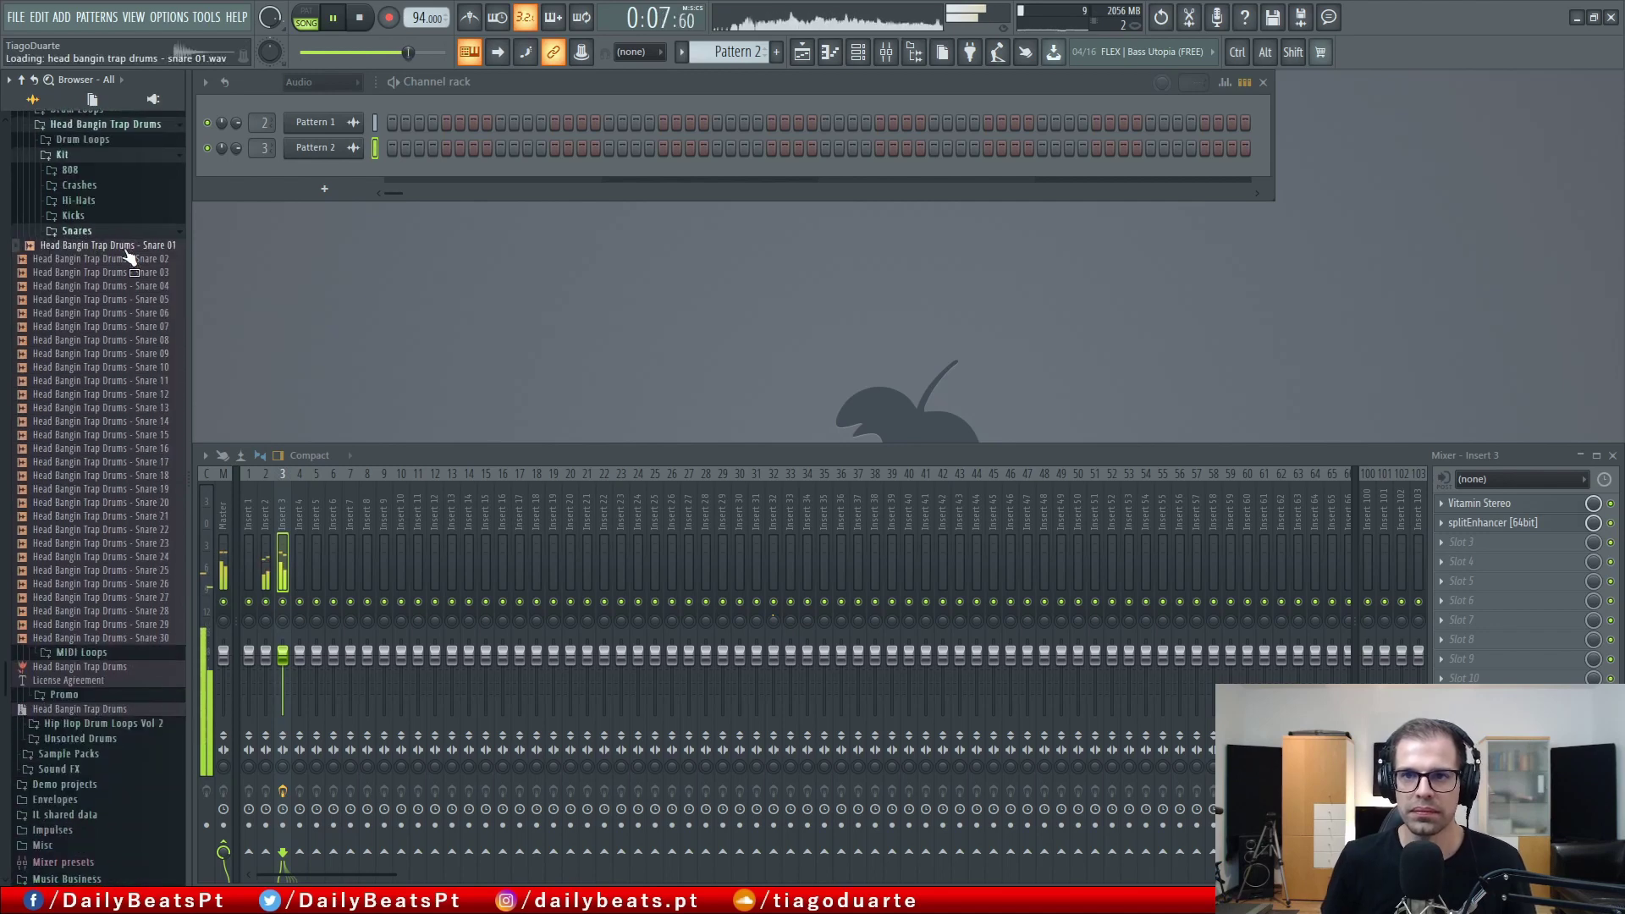
{"action": "key", "text": "Down"}
{"action": "key", "text": "Down"}
{"action": "key", "text": "Down"}
{"action": "key", "text": "Down"}
{"action": "key", "text": "Up"}
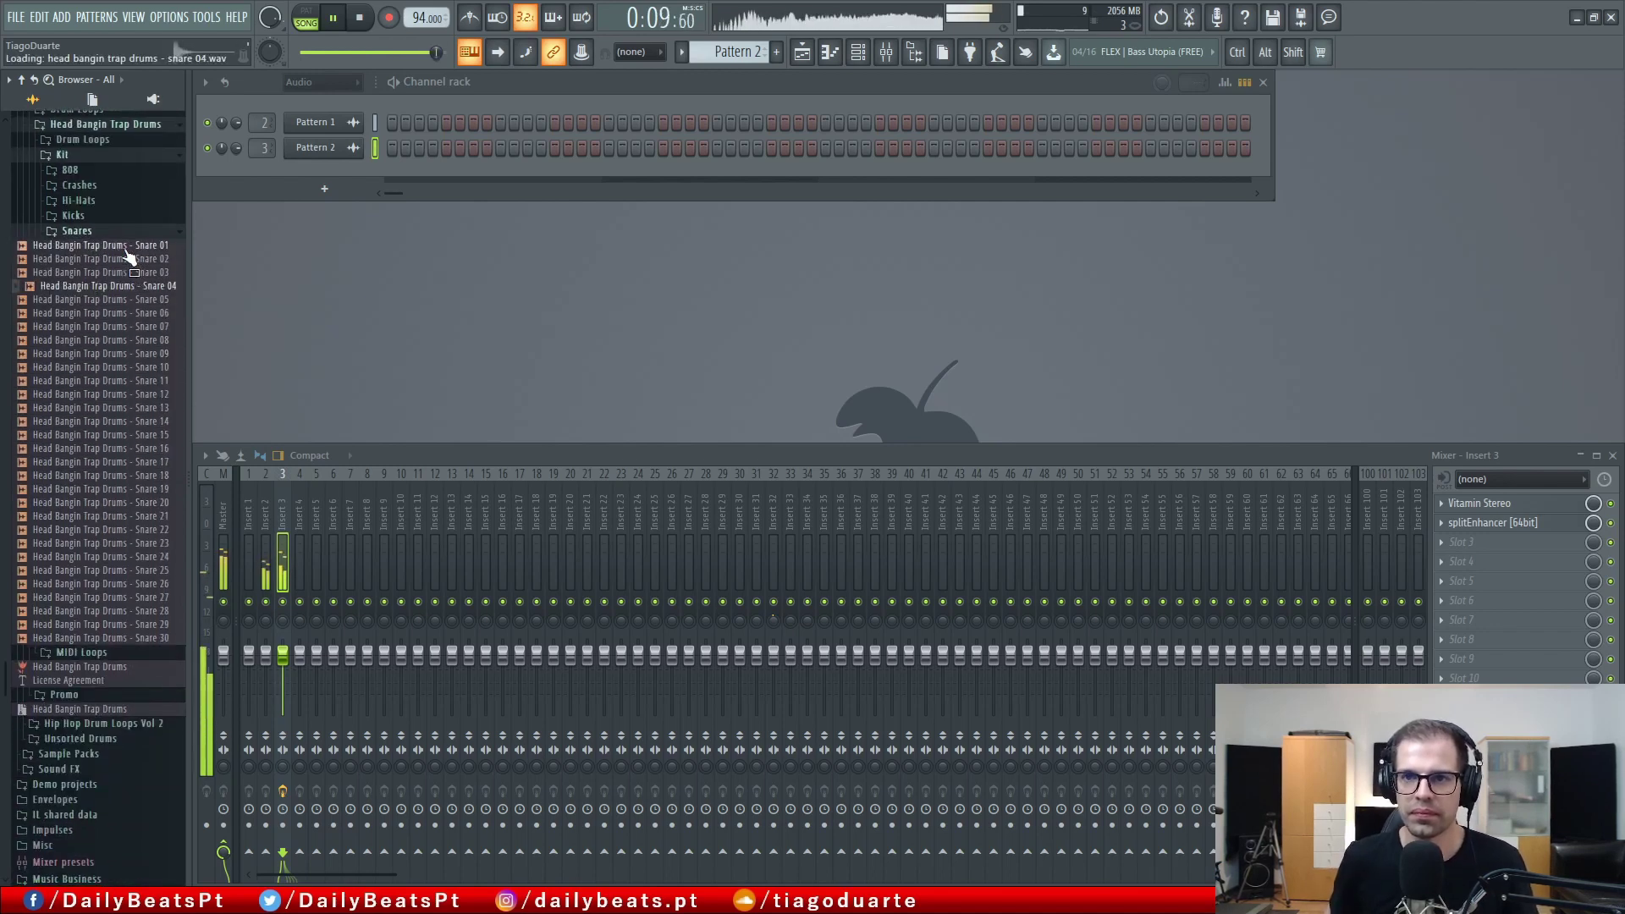
{"action": "key", "text": "Down"}
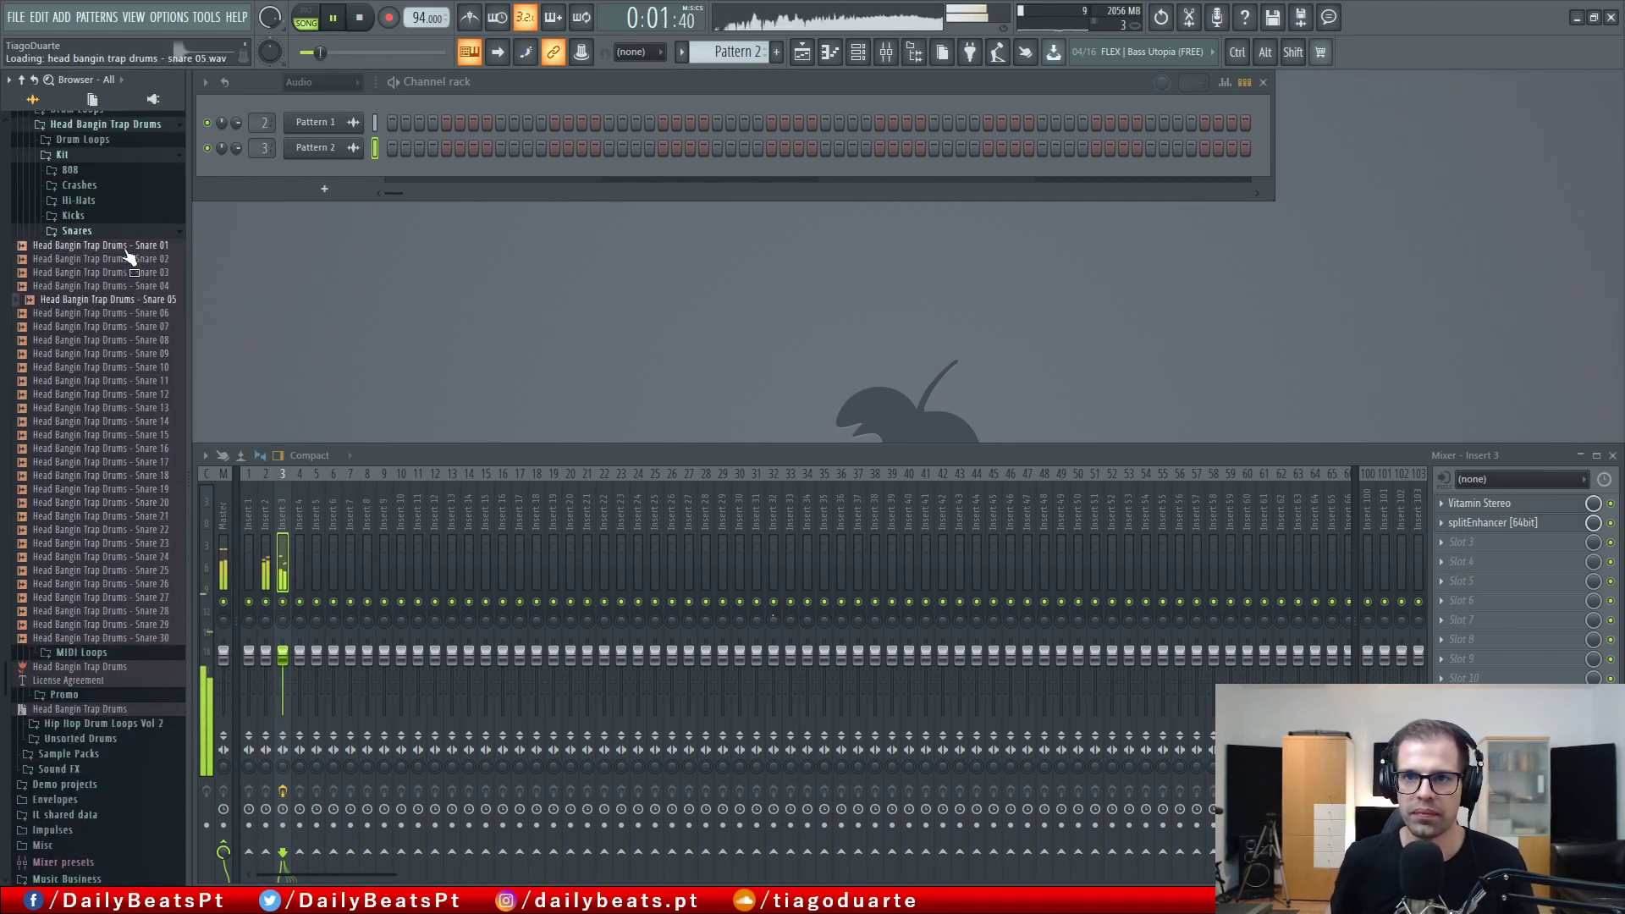
{"action": "scroll", "coordinate": [127, 256], "scroll_direction": "down", "scroll_amount": 6}
{"action": "scroll", "coordinate": [117, 293], "scroll_direction": "up", "scroll_amount": 6}
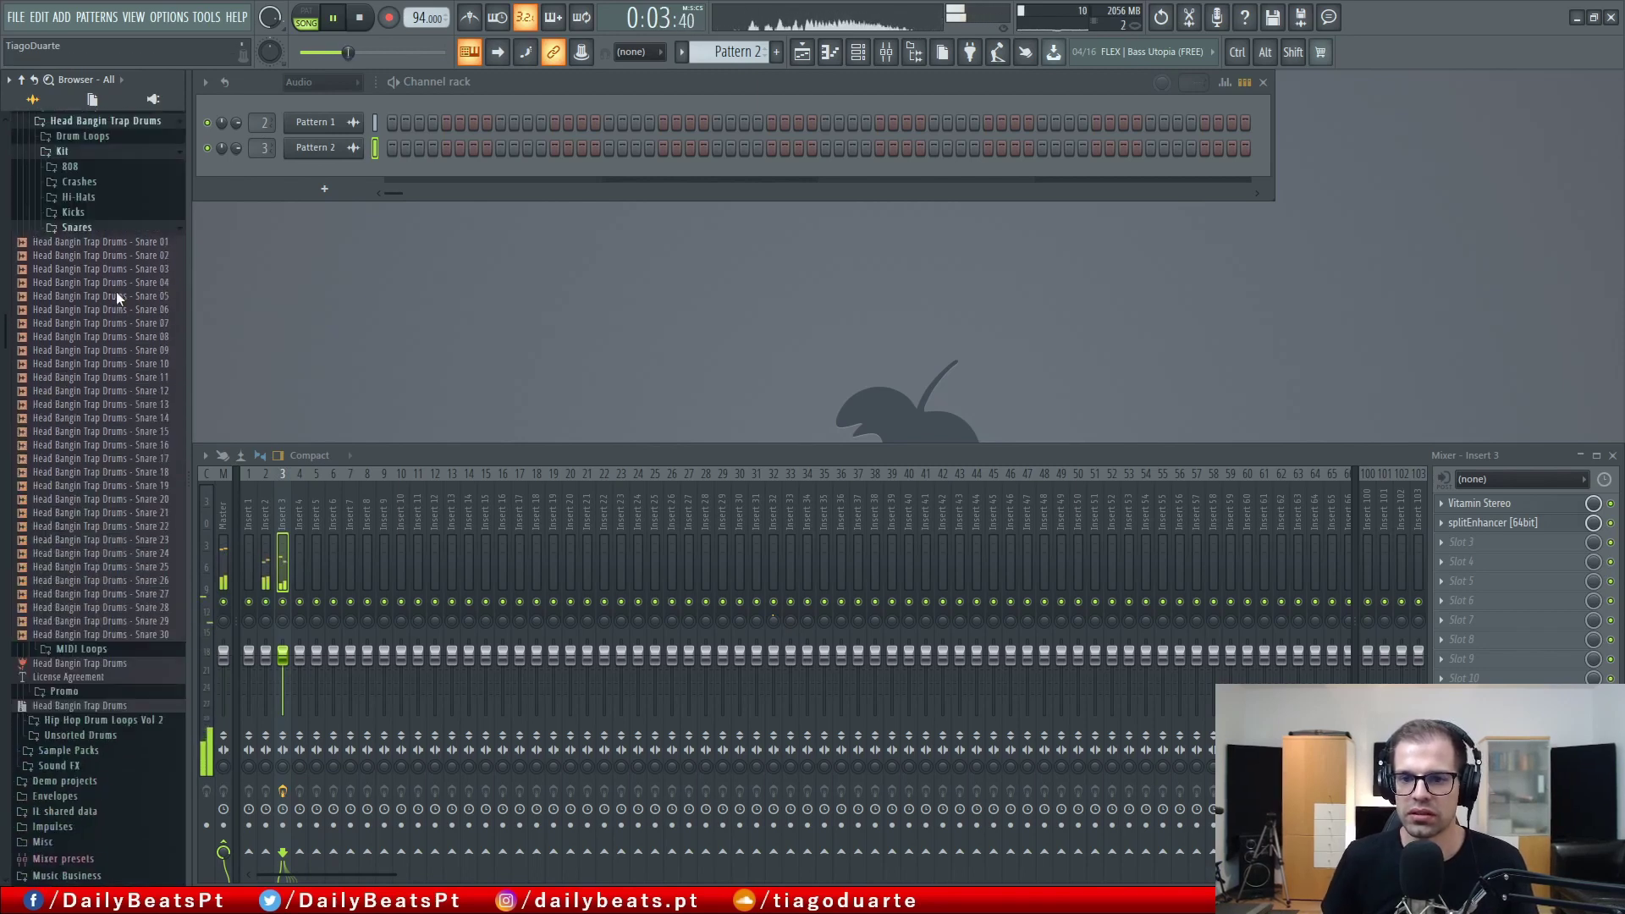
{"action": "left_click", "coordinate": [157, 338]}
{"action": "left_click", "coordinate": [162, 363]}
{"action": "key", "text": "Down"}
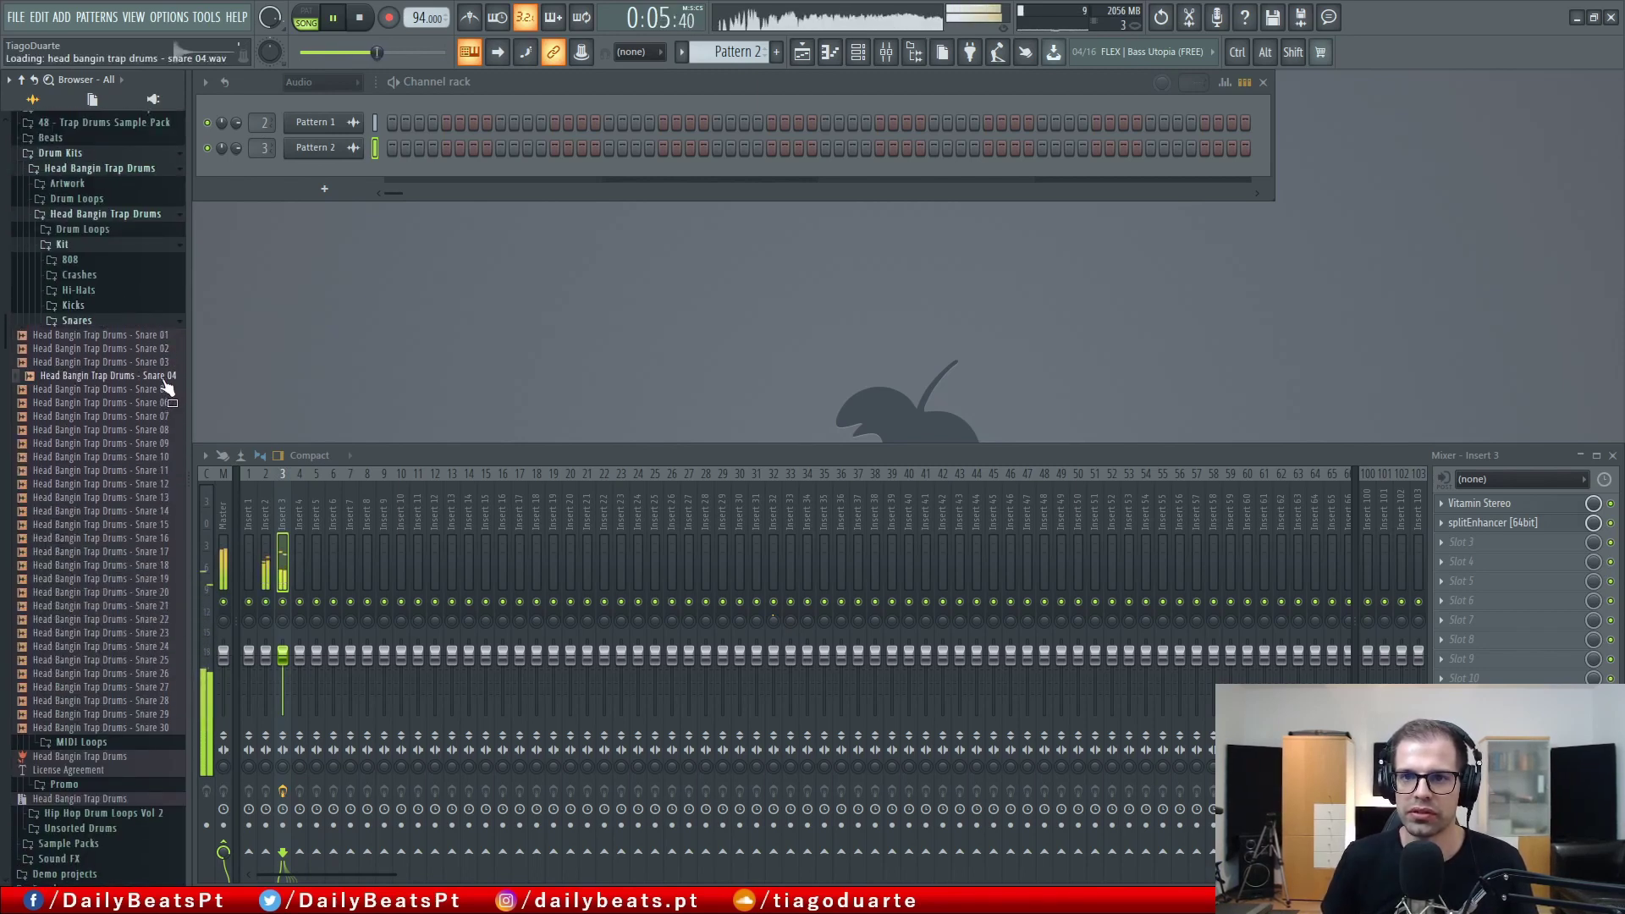
{"action": "left_click", "coordinate": [155, 390]}
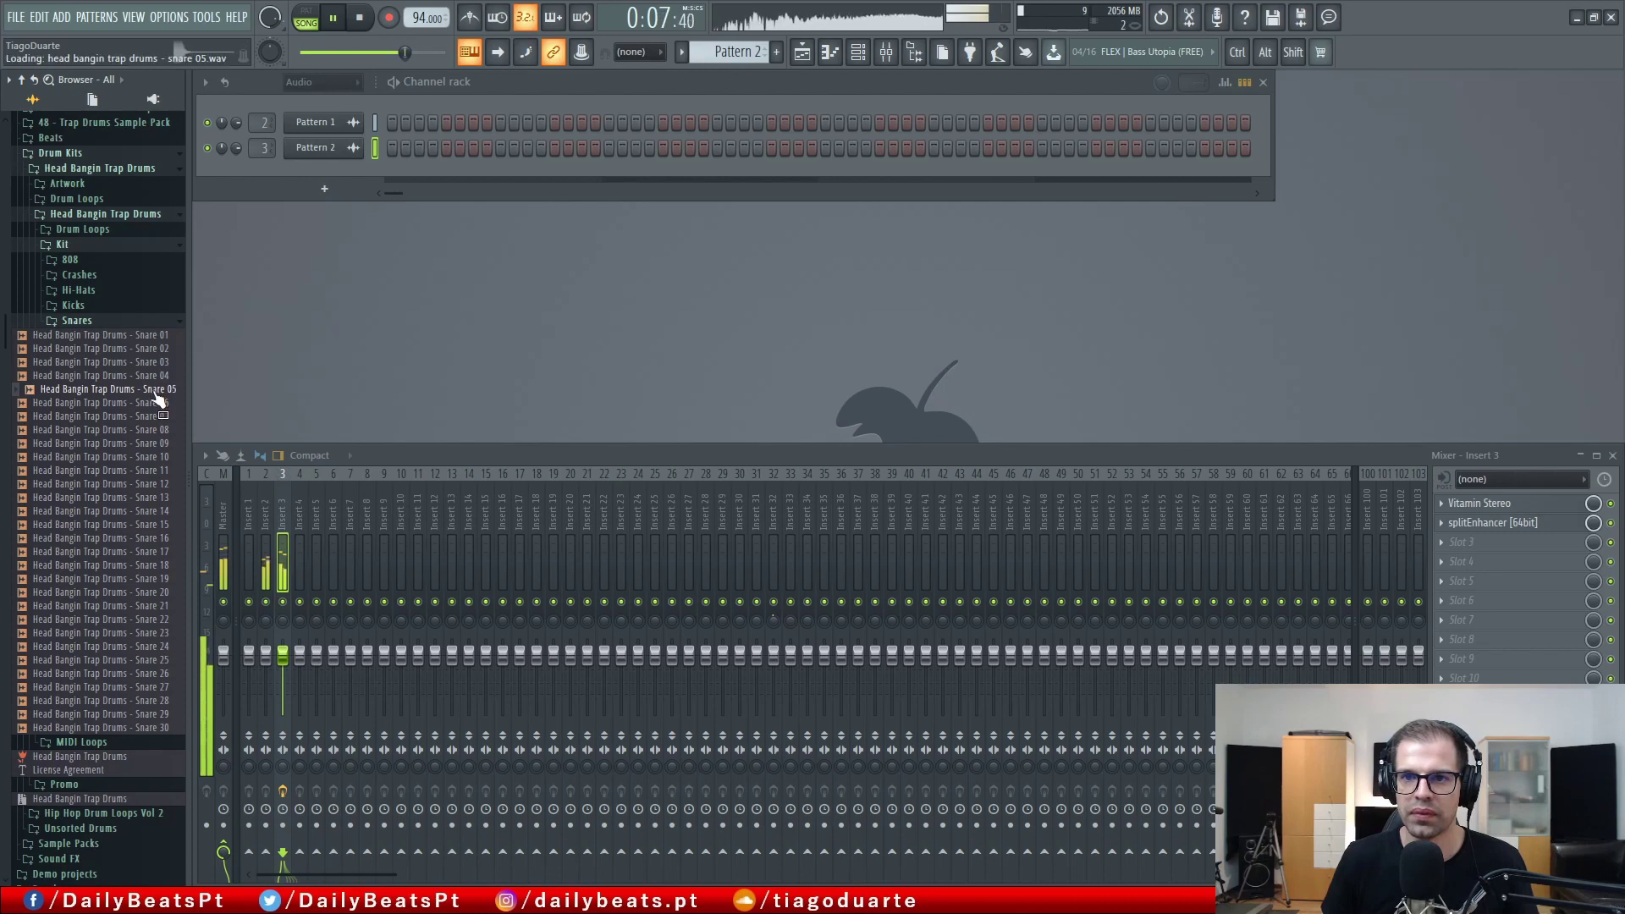
Compare Snare 04 with Snare 05 from the Head Bangin Trap Drums kit and load Snare 04 into a new channel.
{"action": "left_click", "coordinate": [155, 380]}
{"action": "left_click", "coordinate": [156, 390]}
{"action": "left_click", "coordinate": [157, 379]}
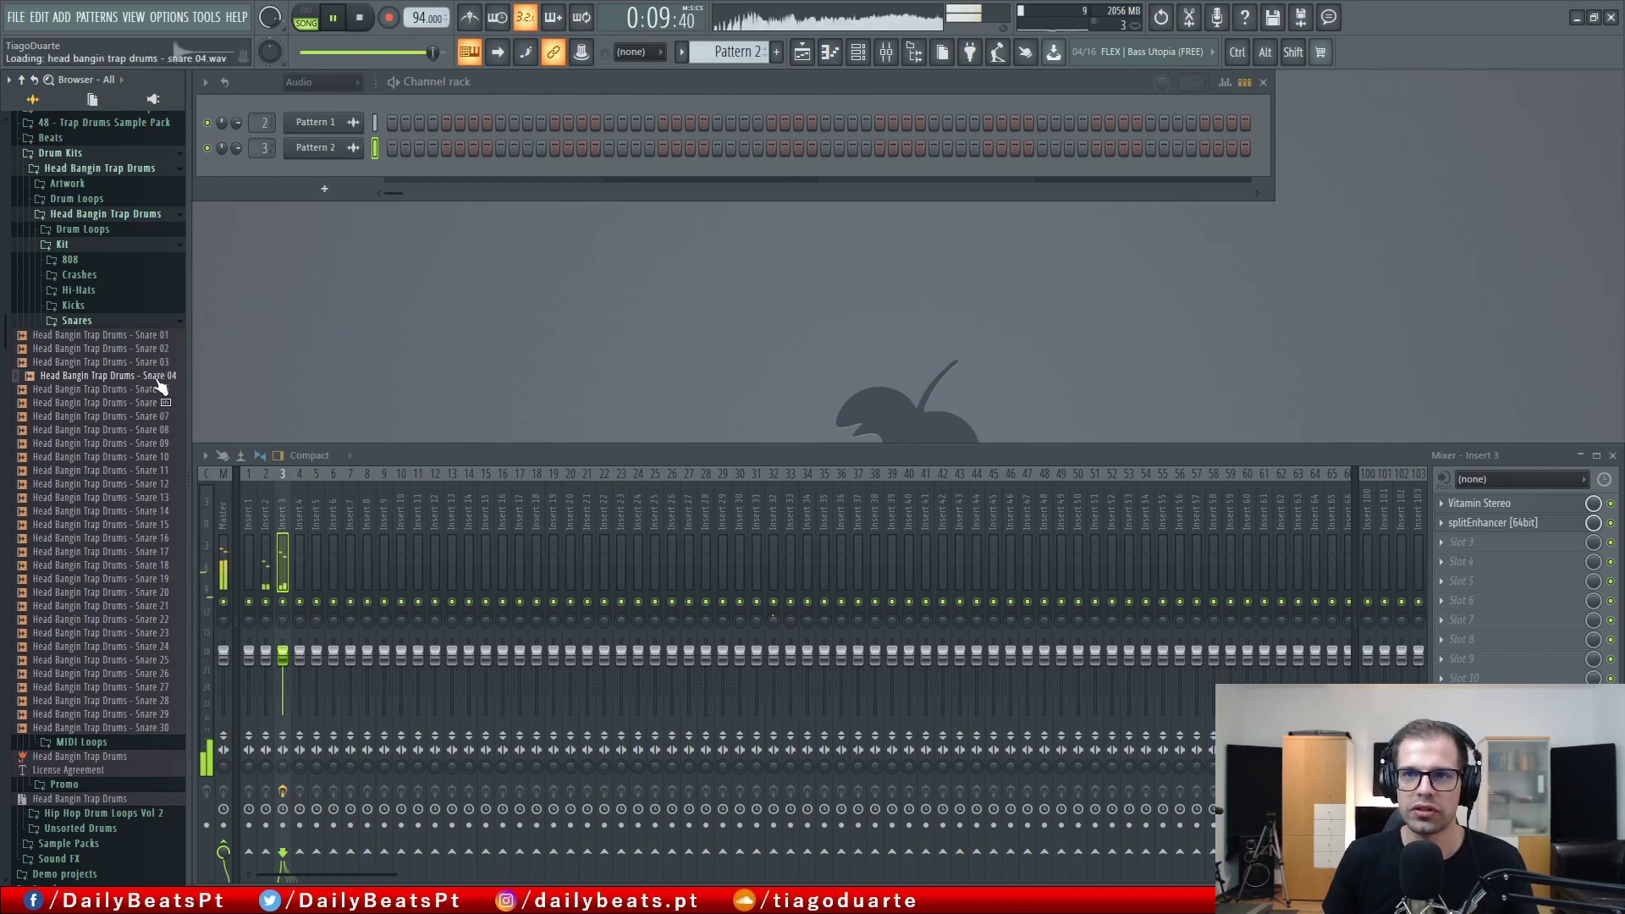
{"action": "mouse_move", "coordinate": [155, 378]}
{"action": "left_mouse_down"}
{"action": "mouse_move", "coordinate": [320, 171]}
{"action": "mouse_move", "coordinate": [225, 377]}
{"action": "mouse_move", "coordinate": [156, 385]}
{"action": "left_mouse_up"}
{"action": "right_click", "coordinate": [157, 385]}
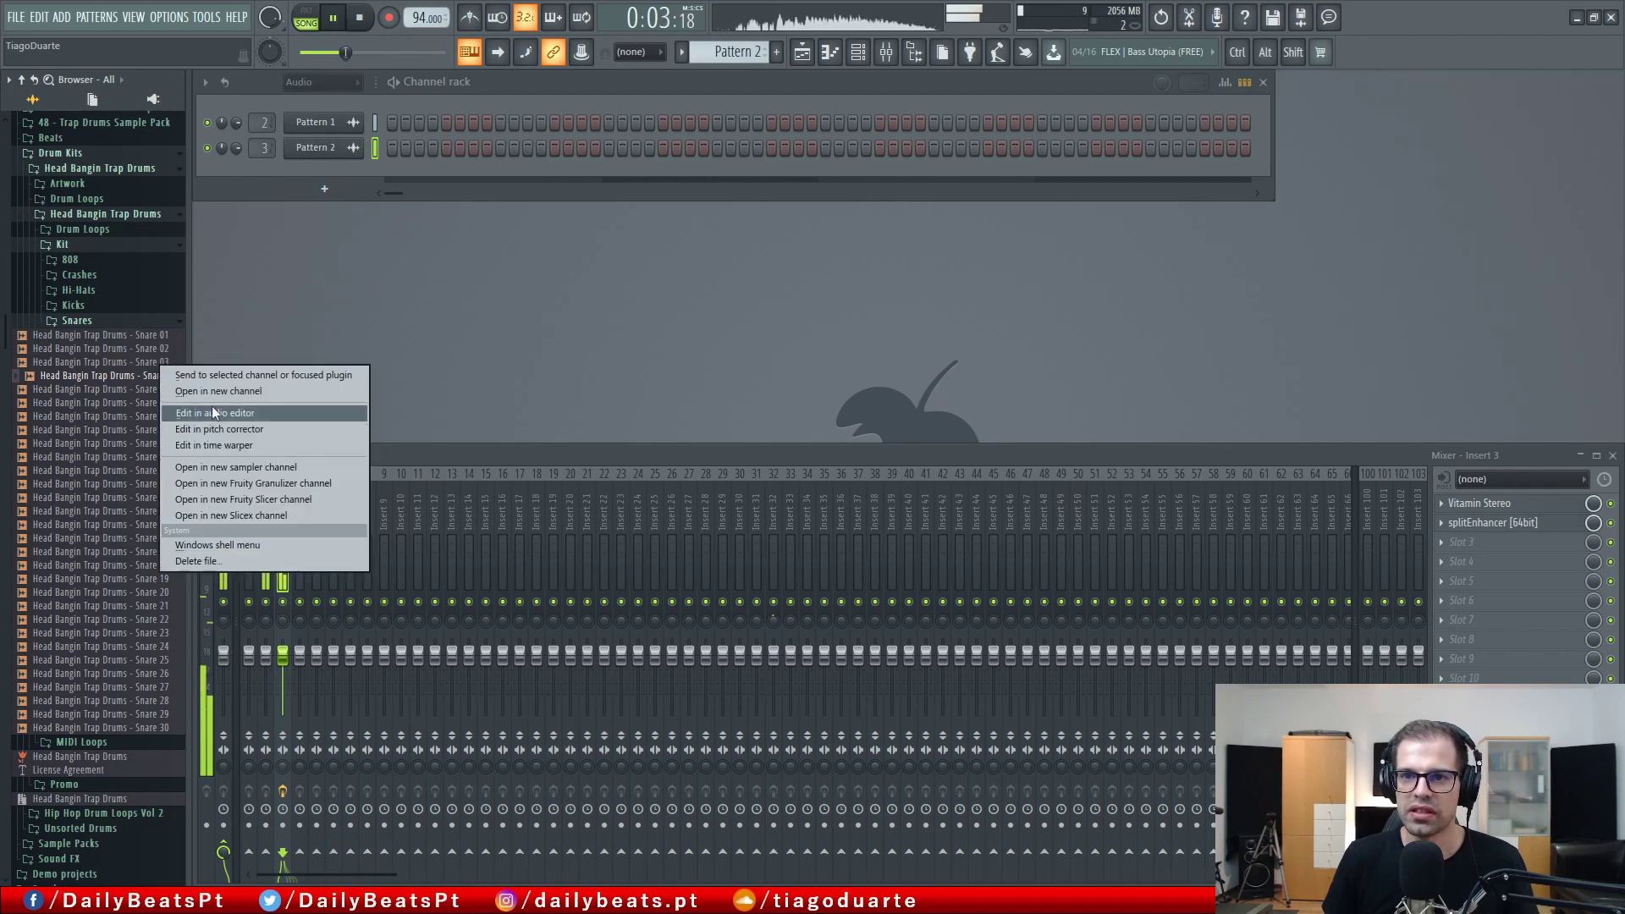
{"action": "left_click", "coordinate": [216, 392]}
Add Snare 05 from the same Snares folder to the channel rack as a new channel.
{"action": "left_click", "coordinate": [478, 89]}
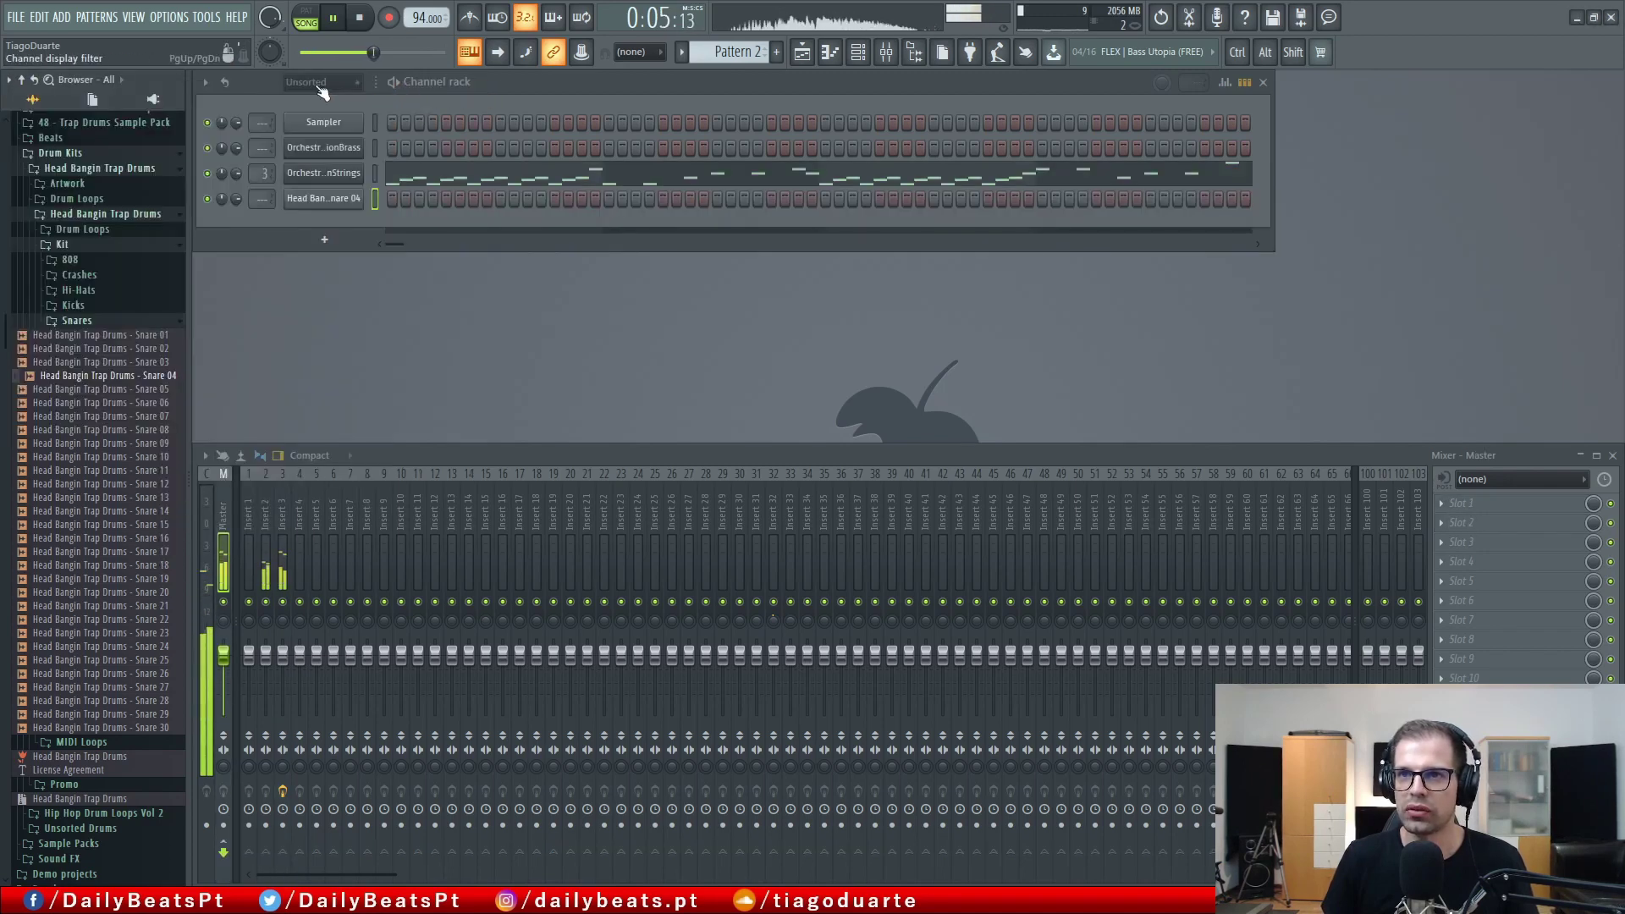
{"action": "left_click", "coordinate": [141, 390]}
{"action": "left_click_drag", "start_coordinate": [140, 391], "coordinate": [332, 222]}
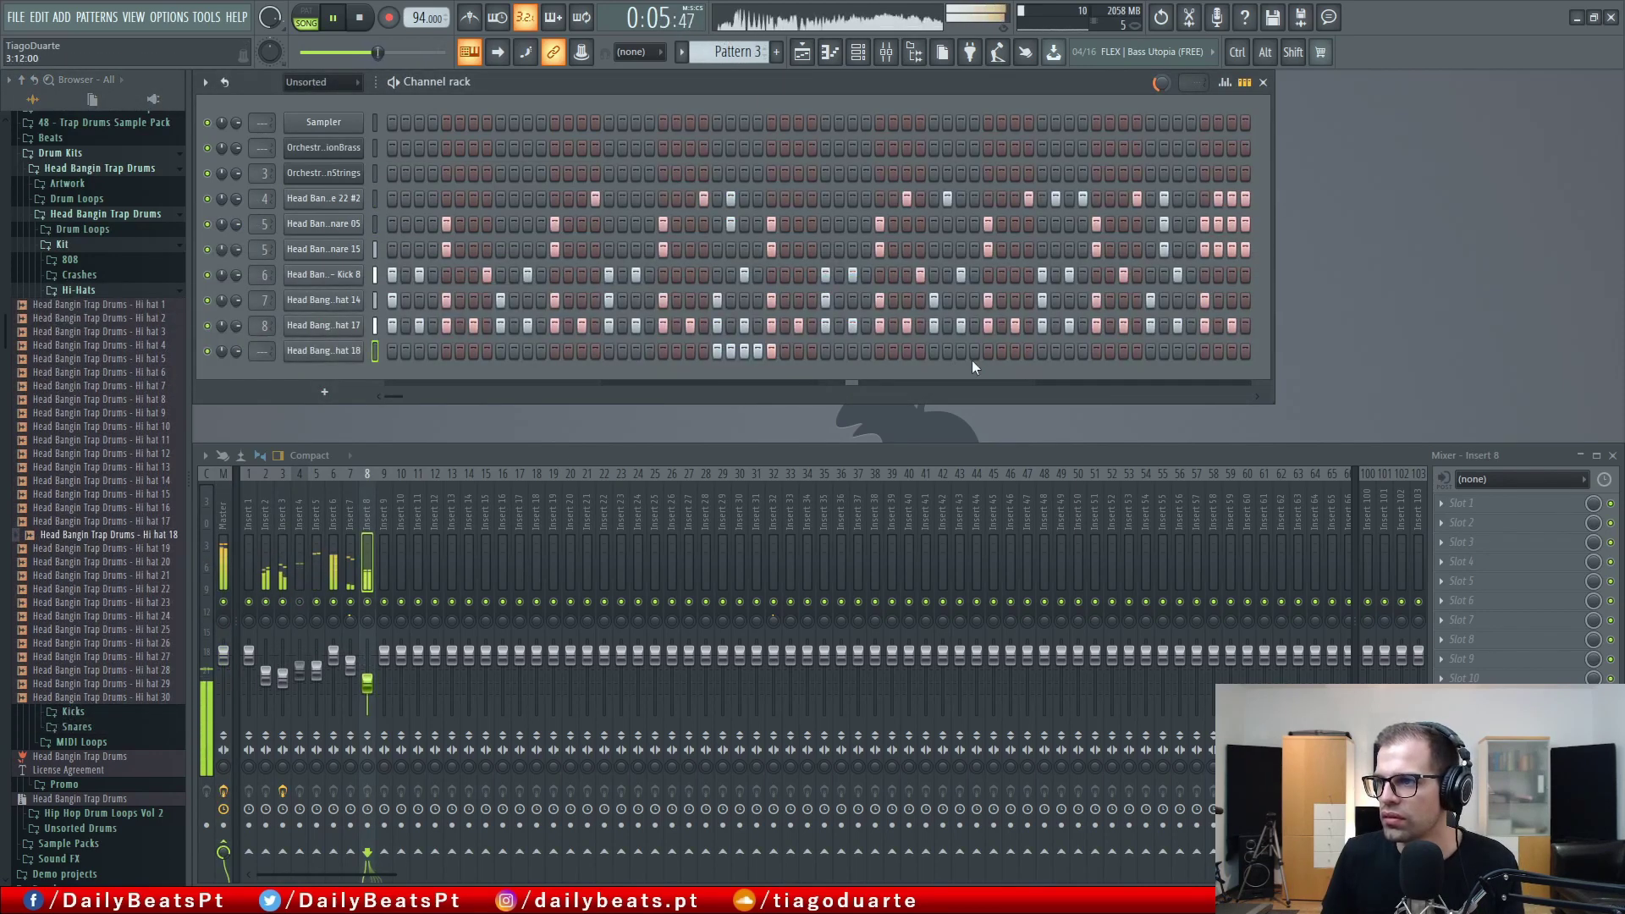
Fill steps 41 to 45 and 57 to 64 of the Hi hat 18 channel in Pattern 3.
{"action": "left_click_drag", "start_coordinate": [935, 351], "coordinate": [989, 352]}
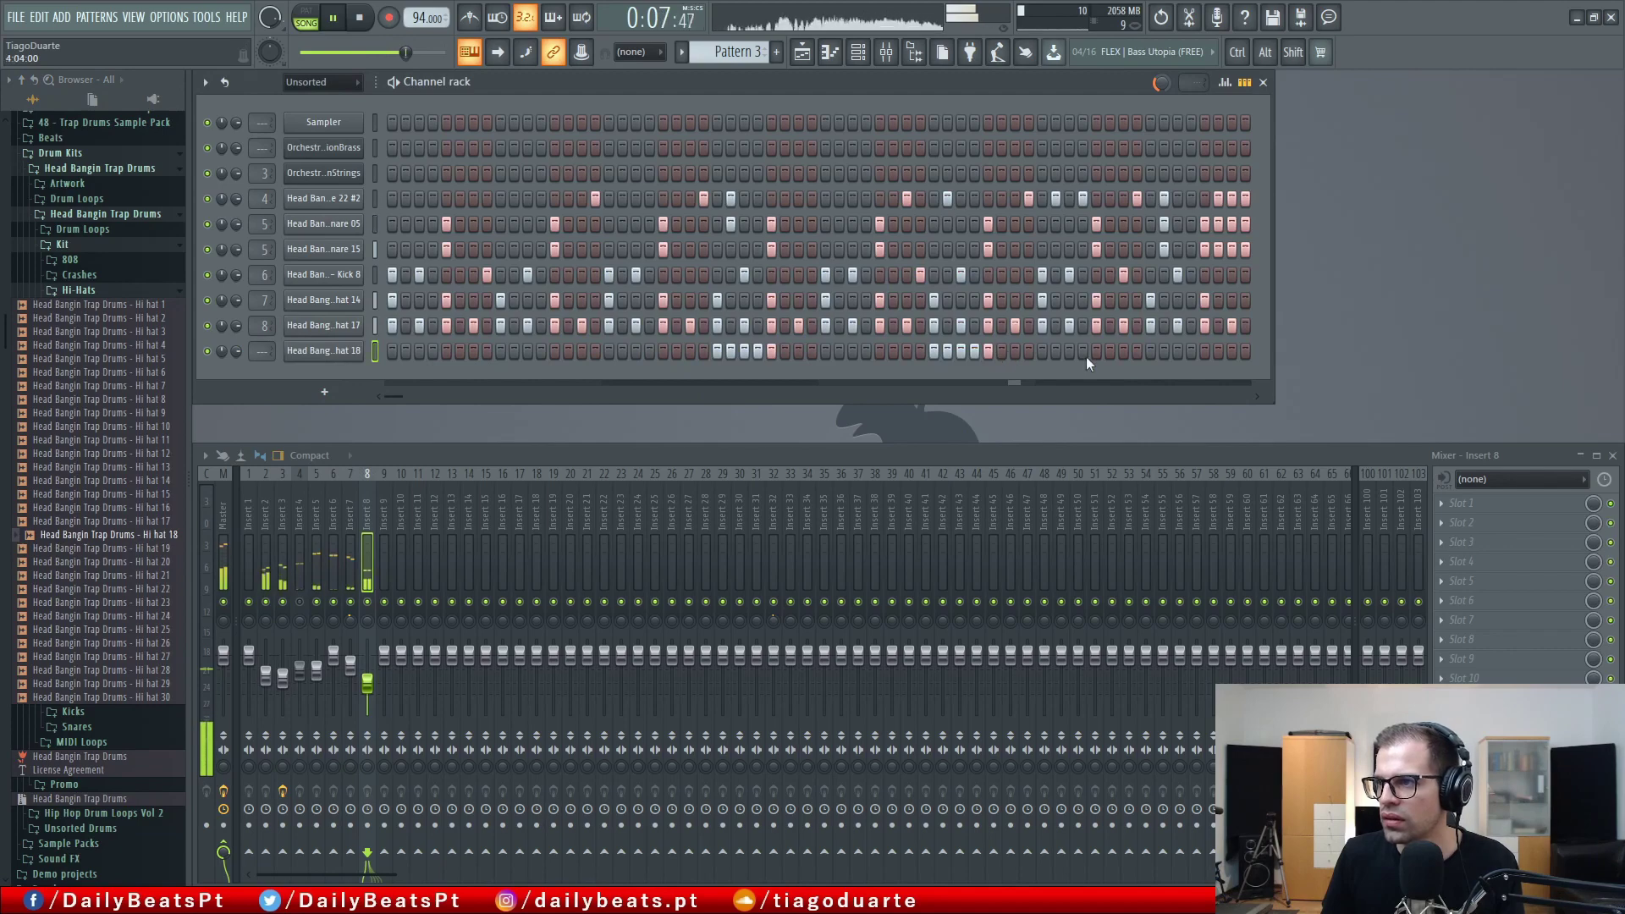
{"action": "left_click_drag", "start_coordinate": [1150, 352], "coordinate": [1243, 354]}
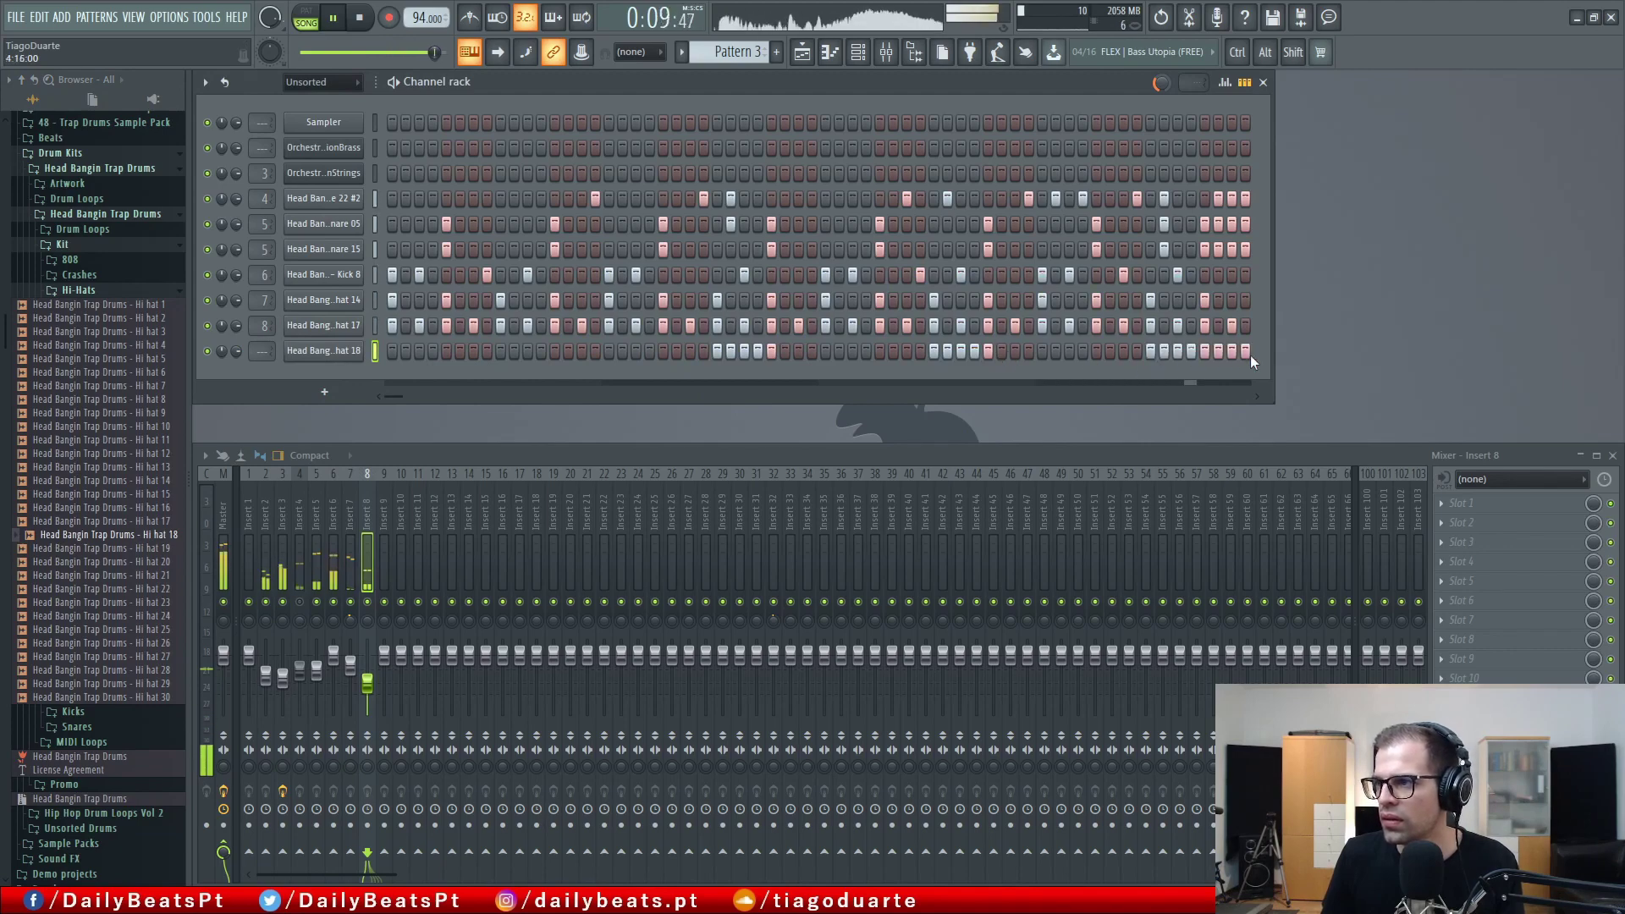
In the Hi hat 18 piano roll, use a finer snap to duplicate the last four notes half a step later.
{"action": "right_click", "coordinate": [359, 350]}
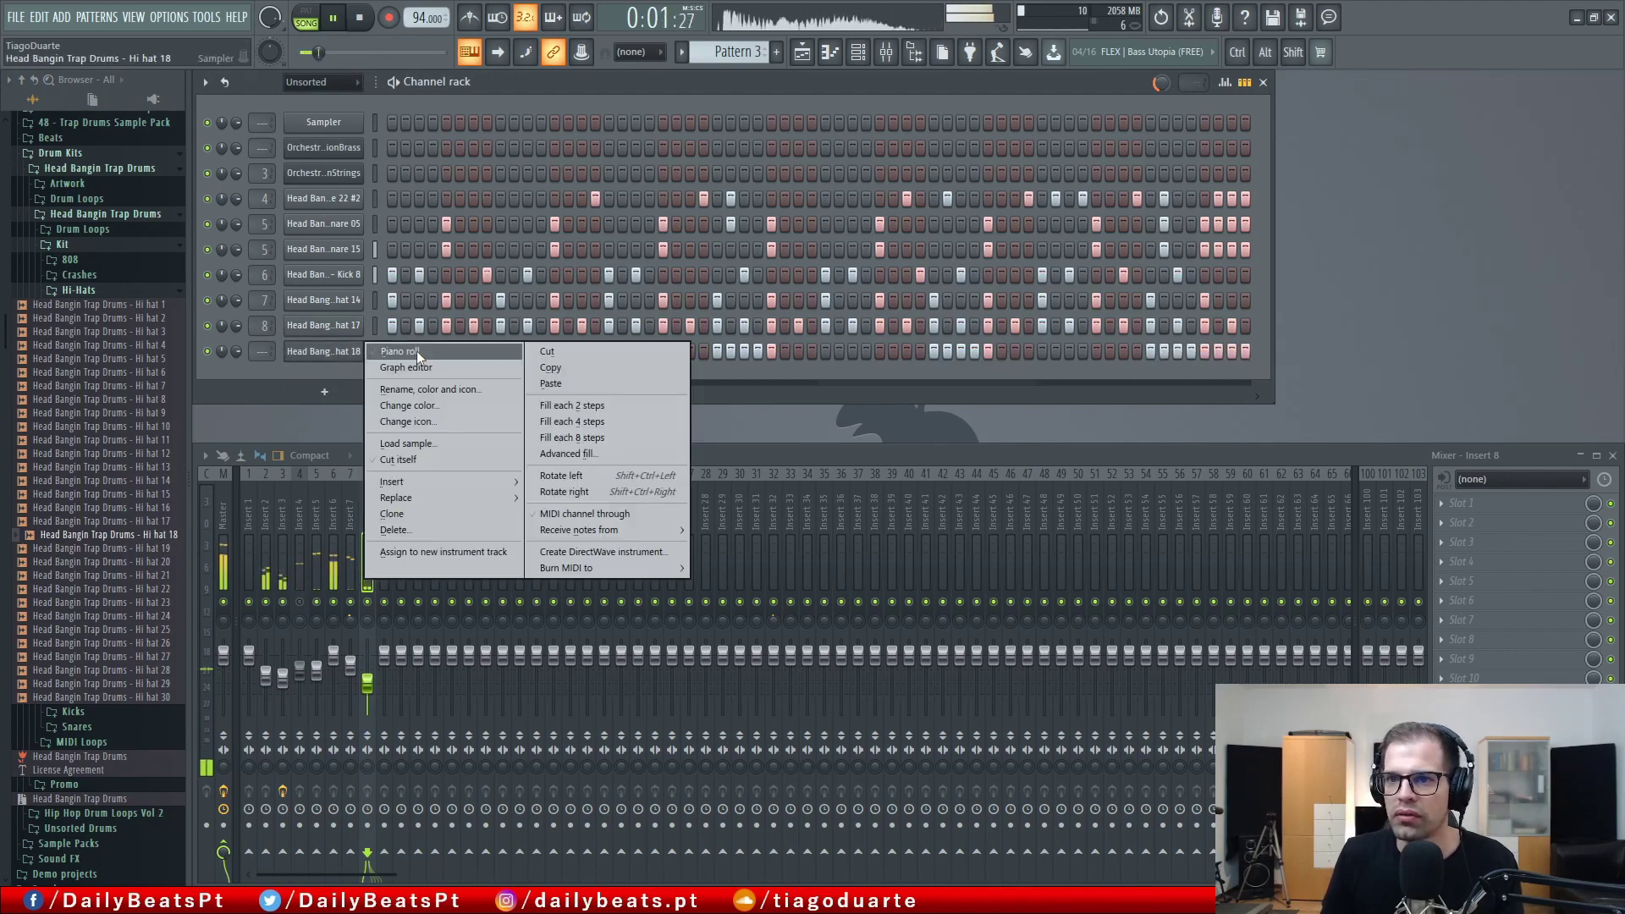
{"action": "left_click", "coordinate": [417, 352]}
{"action": "scroll", "coordinate": [1377, 527], "scroll_direction": "down", "scroll_amount": 16}
{"action": "scroll", "coordinate": [1376, 528], "scroll_direction": "up", "scroll_amount": 5}
{"action": "scroll", "coordinate": [1460, 528], "scroll_direction": "up", "scroll_amount": 2}
{"action": "scroll", "coordinate": [1460, 528], "scroll_direction": "up", "scroll_amount": 1}
{"action": "left_click_drag", "start_coordinate": [1467, 437], "coordinate": [1262, 535]}
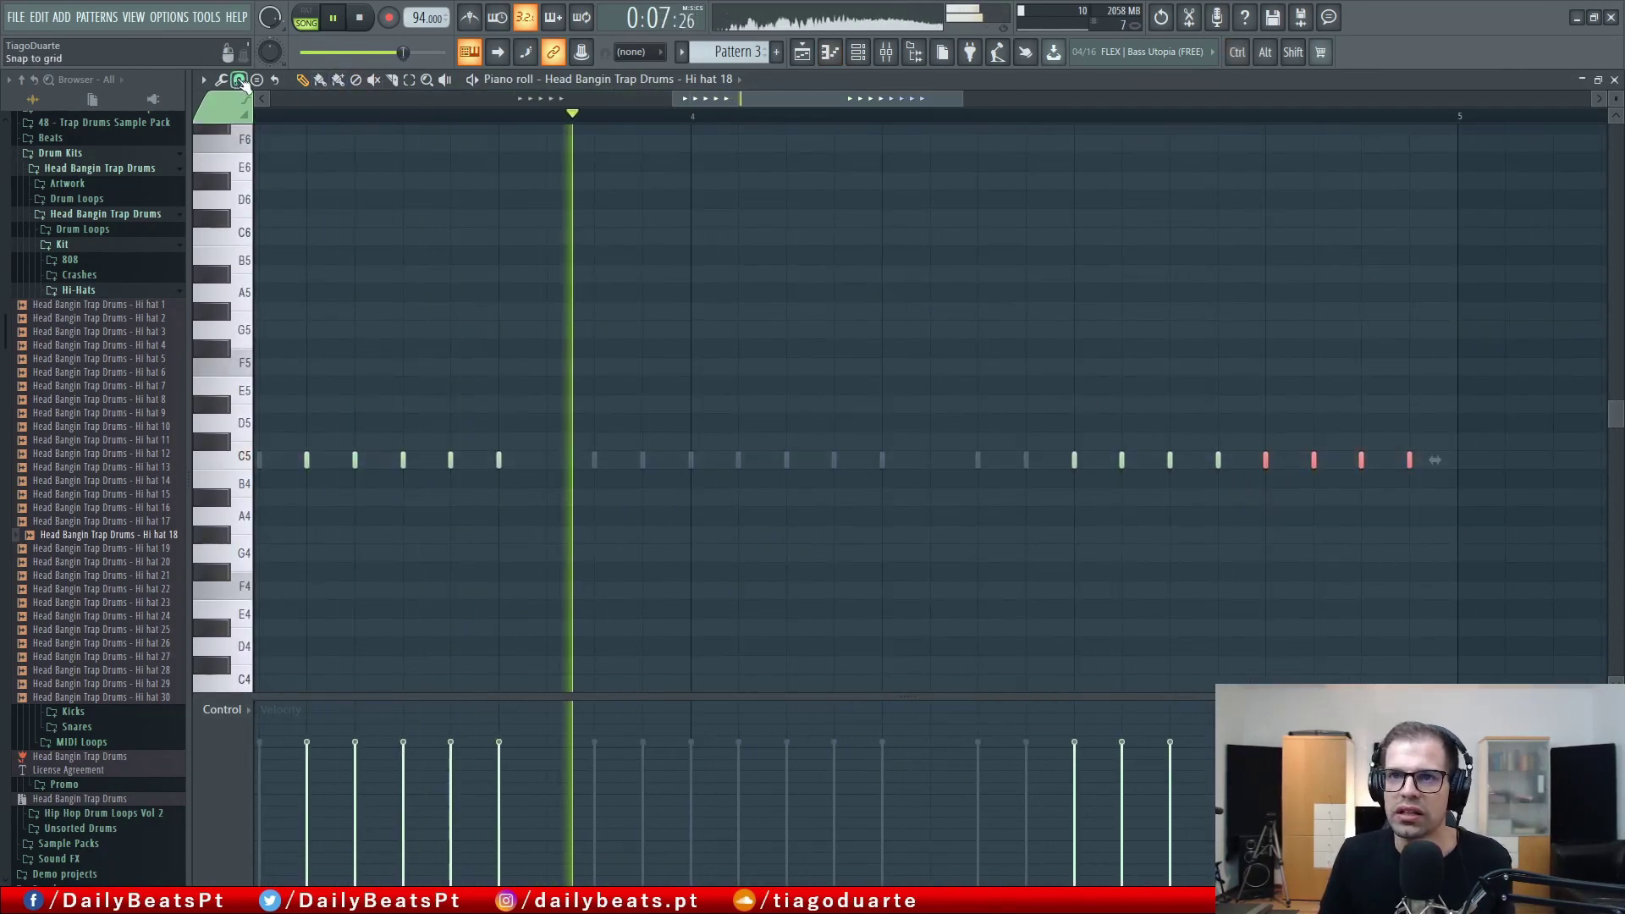
{"action": "left_click", "coordinate": [239, 80]}
{"action": "left_click", "coordinate": [269, 225]}
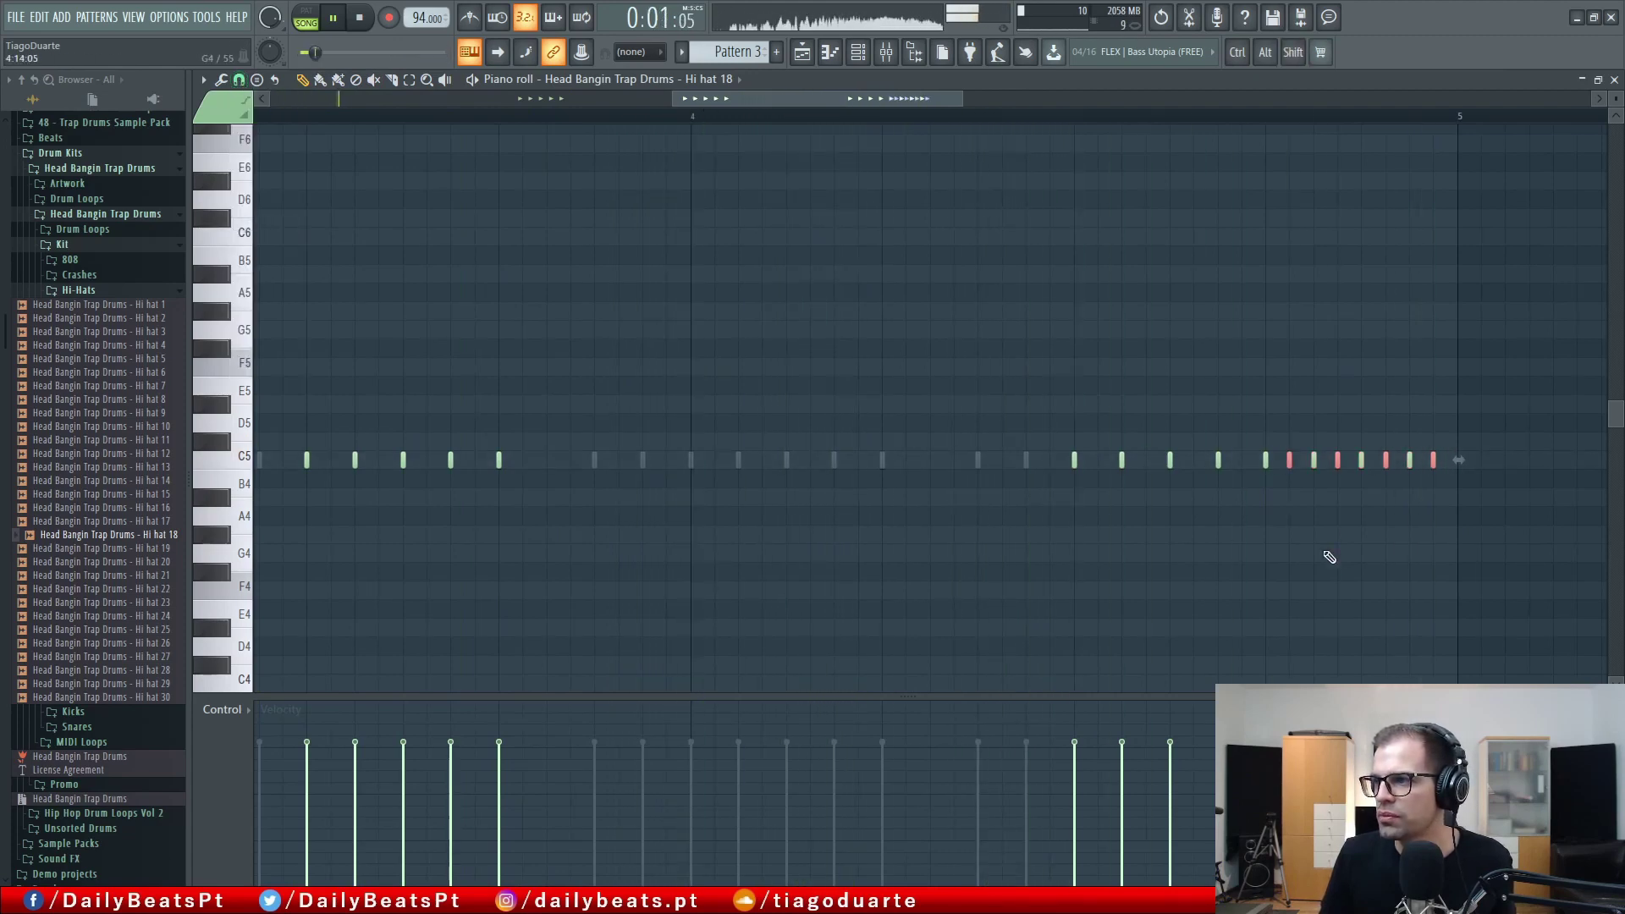
{"action": "left_click", "coordinate": [1168, 267], "text": "ctrl"}
{"action": "right_click", "coordinate": [1168, 267], "text": "ctrl"}
{"action": "key", "text": "F7"}
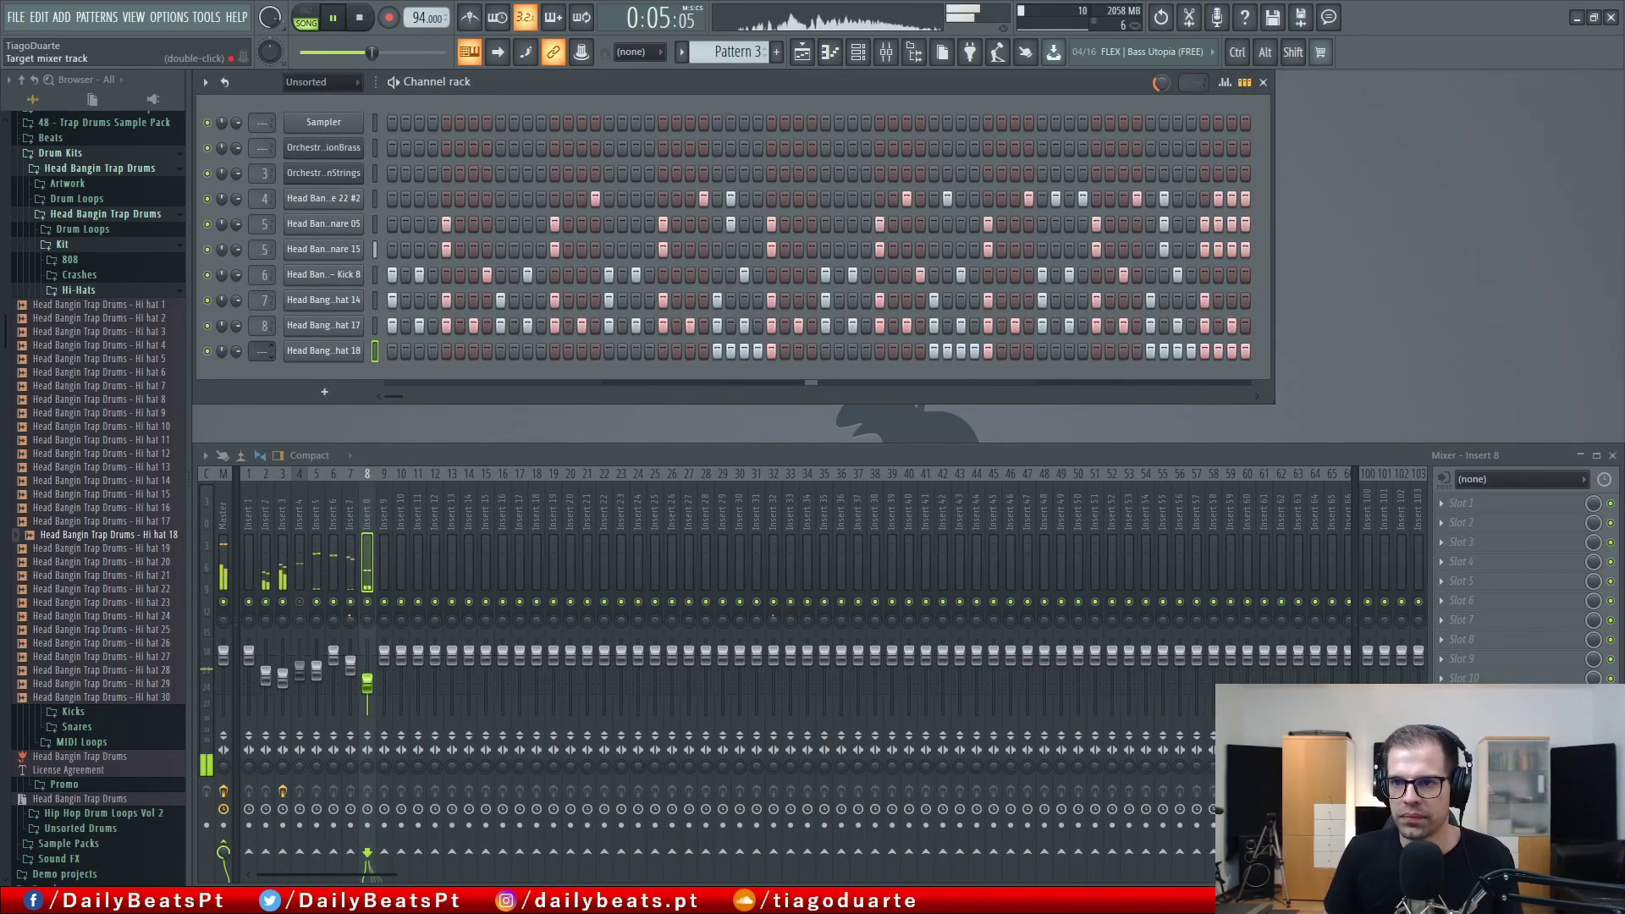
Route the Hi hat 18 channel to mixer insert 9 and lower that insert's fader.
{"action": "key", "text": "ctrl+l"}
{"action": "left_click_drag", "start_coordinate": [262, 351], "coordinate": [261, 356]}
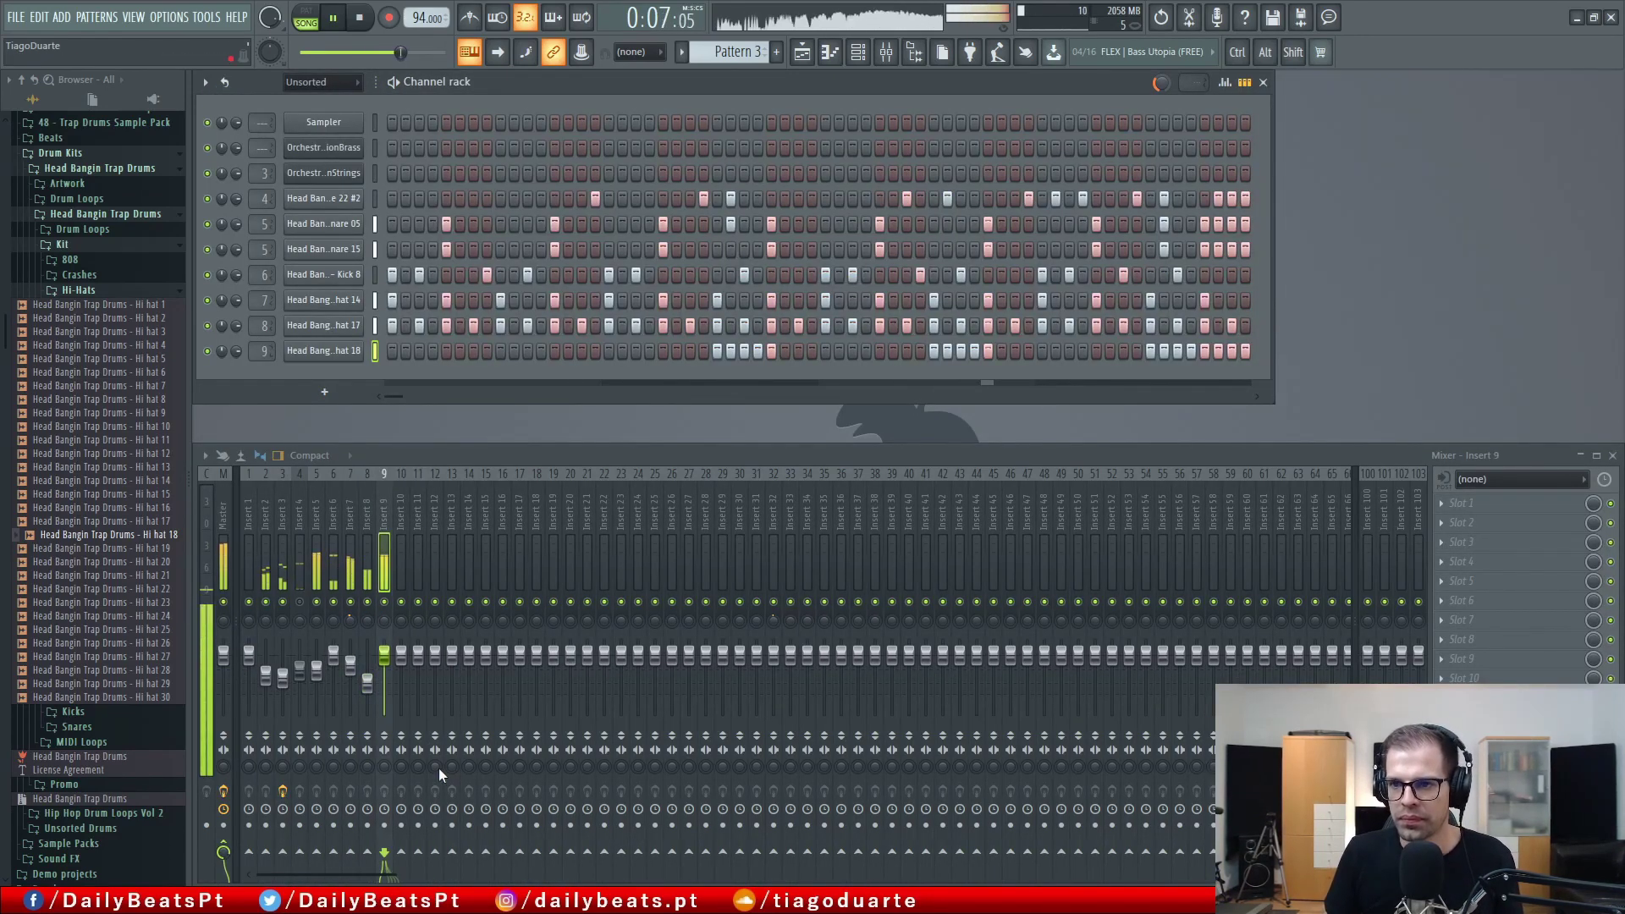
{"action": "left_click_drag", "start_coordinate": [385, 656], "coordinate": [384, 610]}
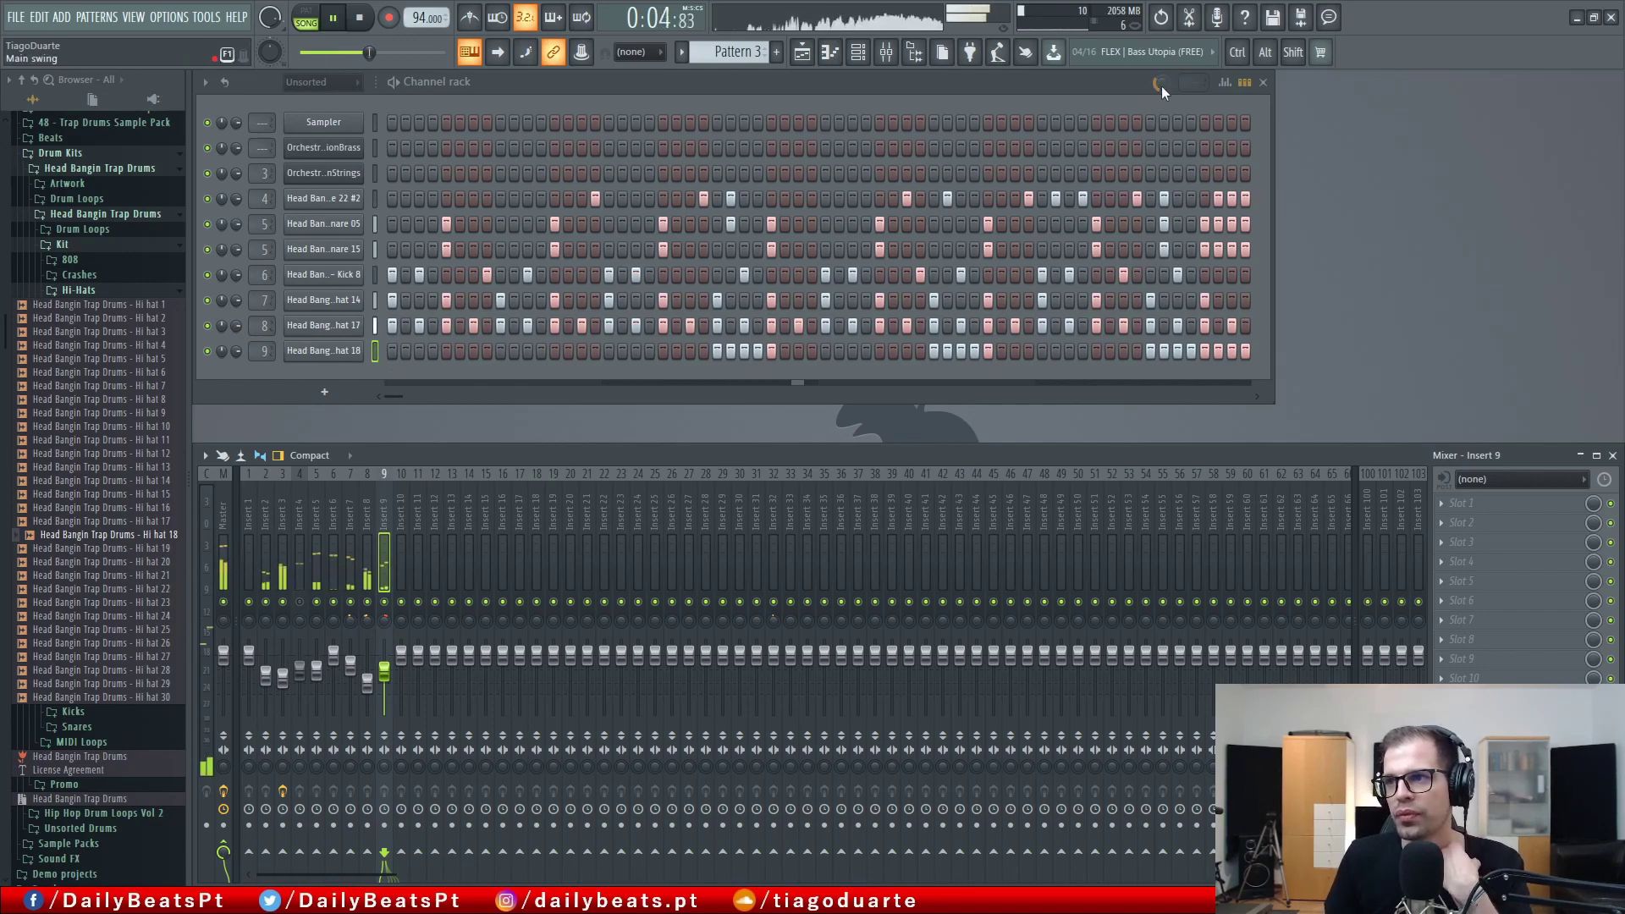
Check the Hi hat 18 channel's sampler settings and the closing hi-hat roll in its piano roll.
{"action": "left_click", "coordinate": [347, 352]}
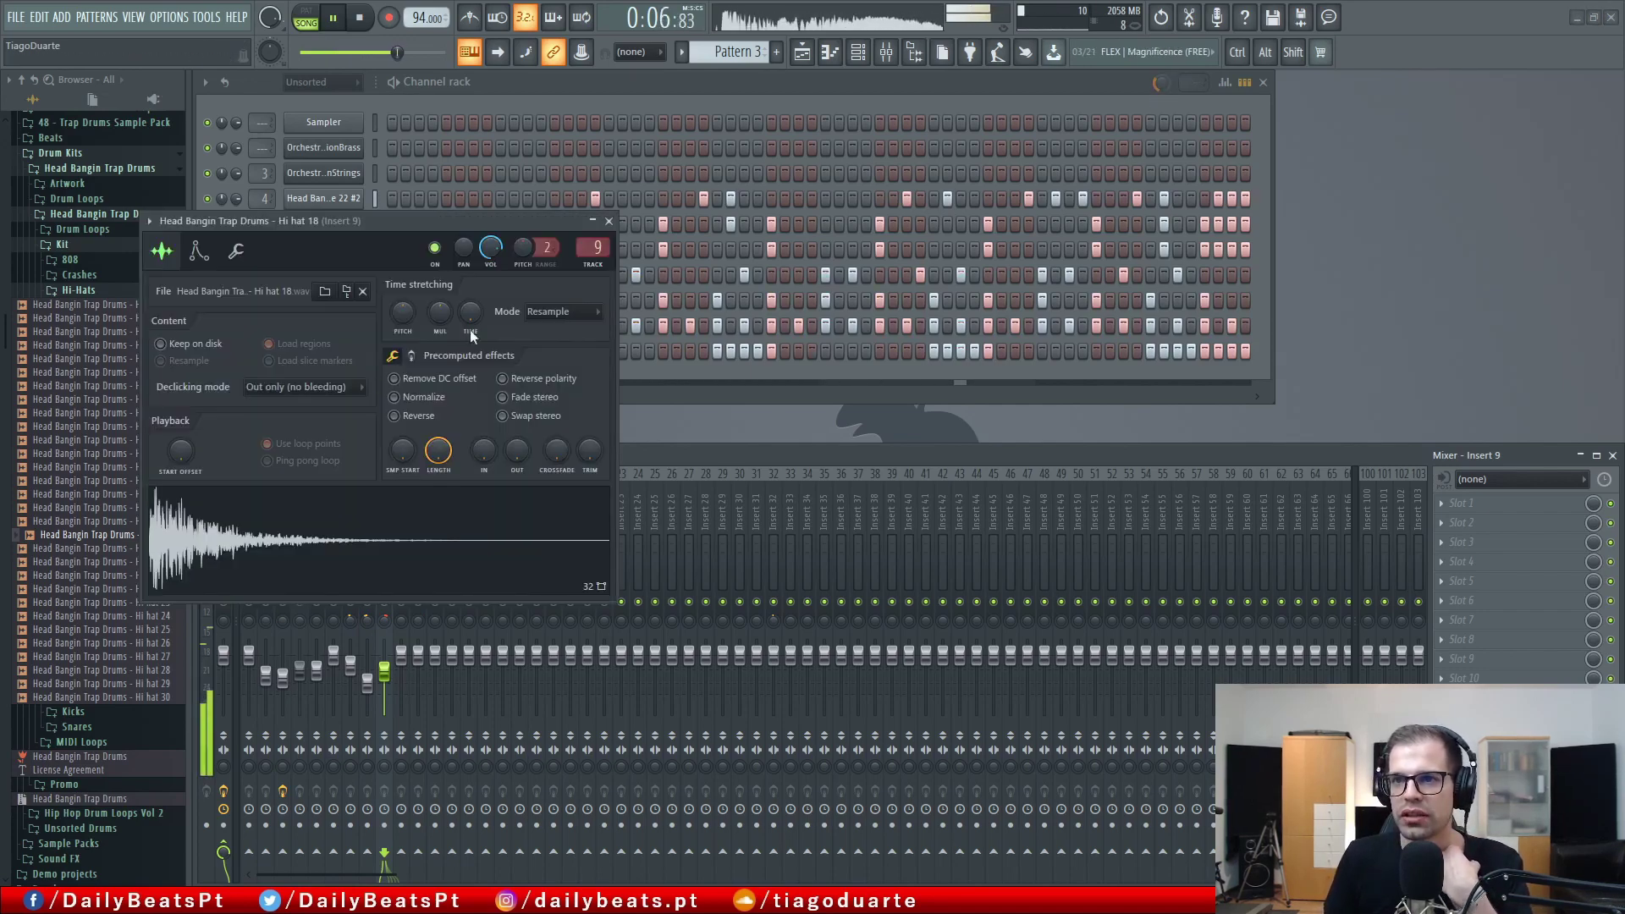
{"action": "left_click", "coordinate": [608, 223]}
{"action": "right_click", "coordinate": [356, 346]}
{"action": "left_click", "coordinate": [413, 364]}
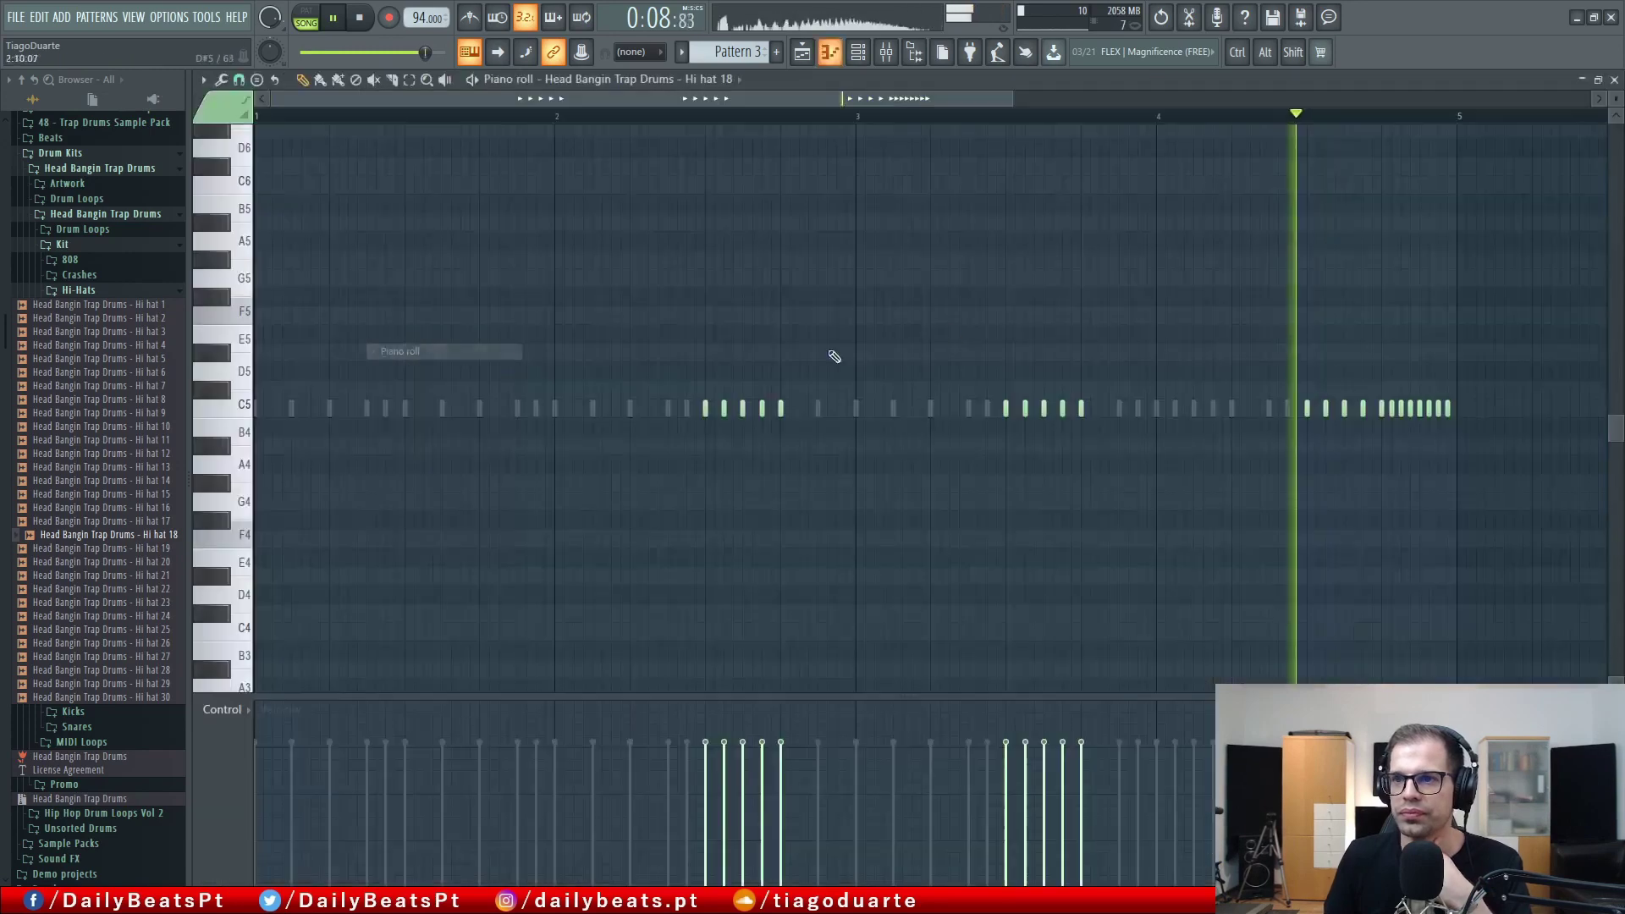
{"action": "scroll", "coordinate": [1448, 444], "scroll_direction": "up", "scroll_amount": 4}
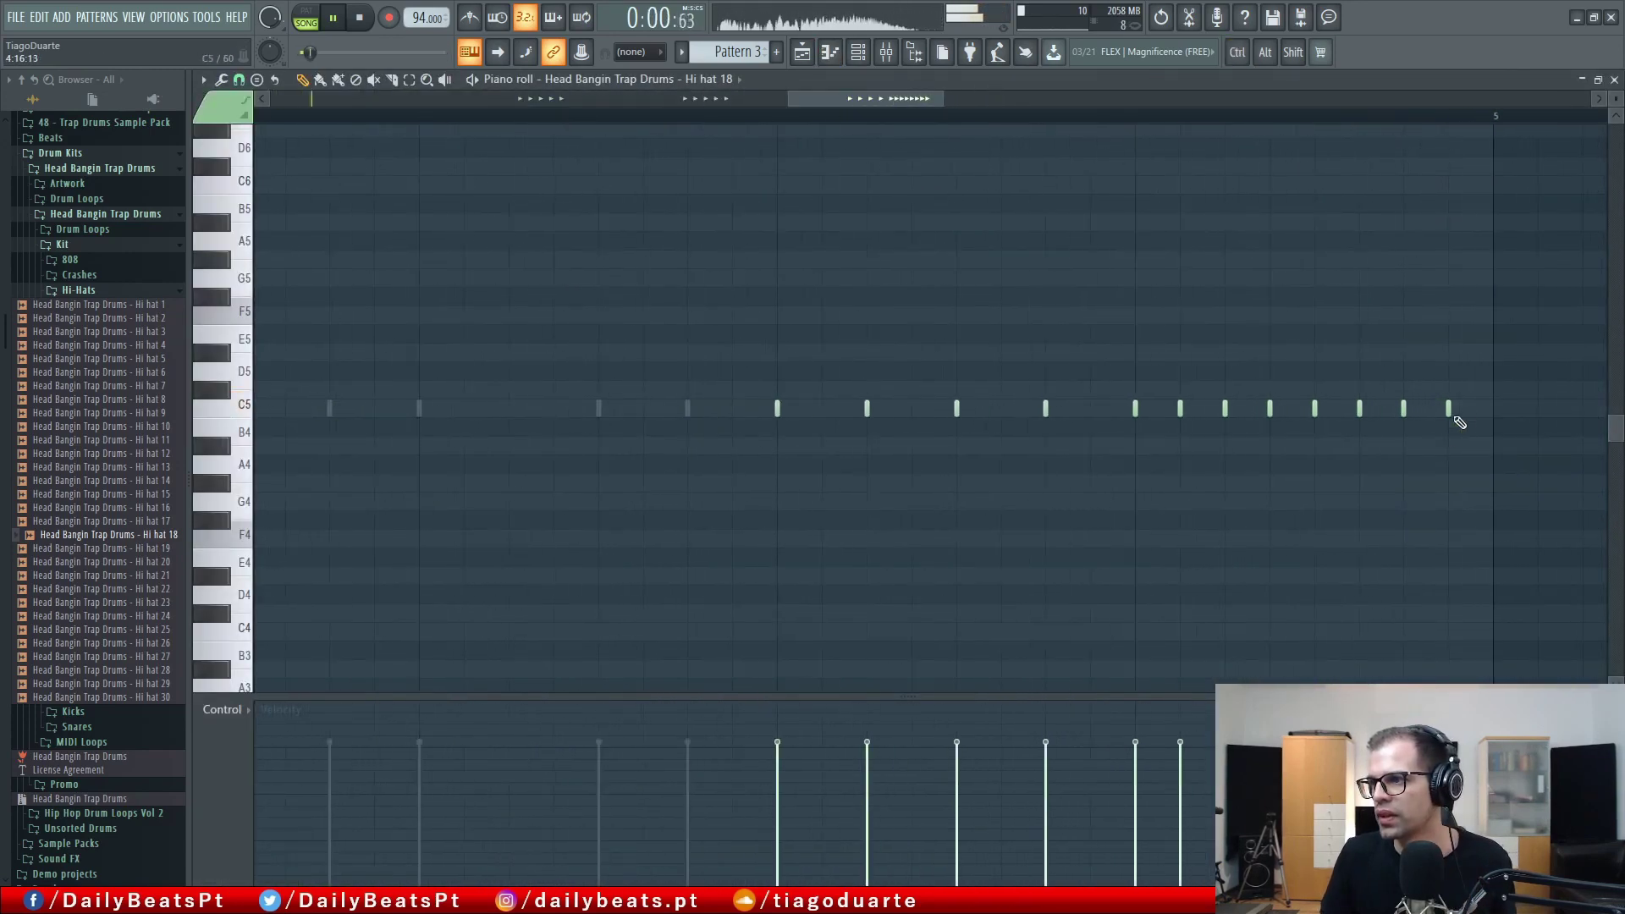
Undo the recent note deletions in the Hi hat 18 piano roll.
{"action": "key", "text": "ctrl+z"}
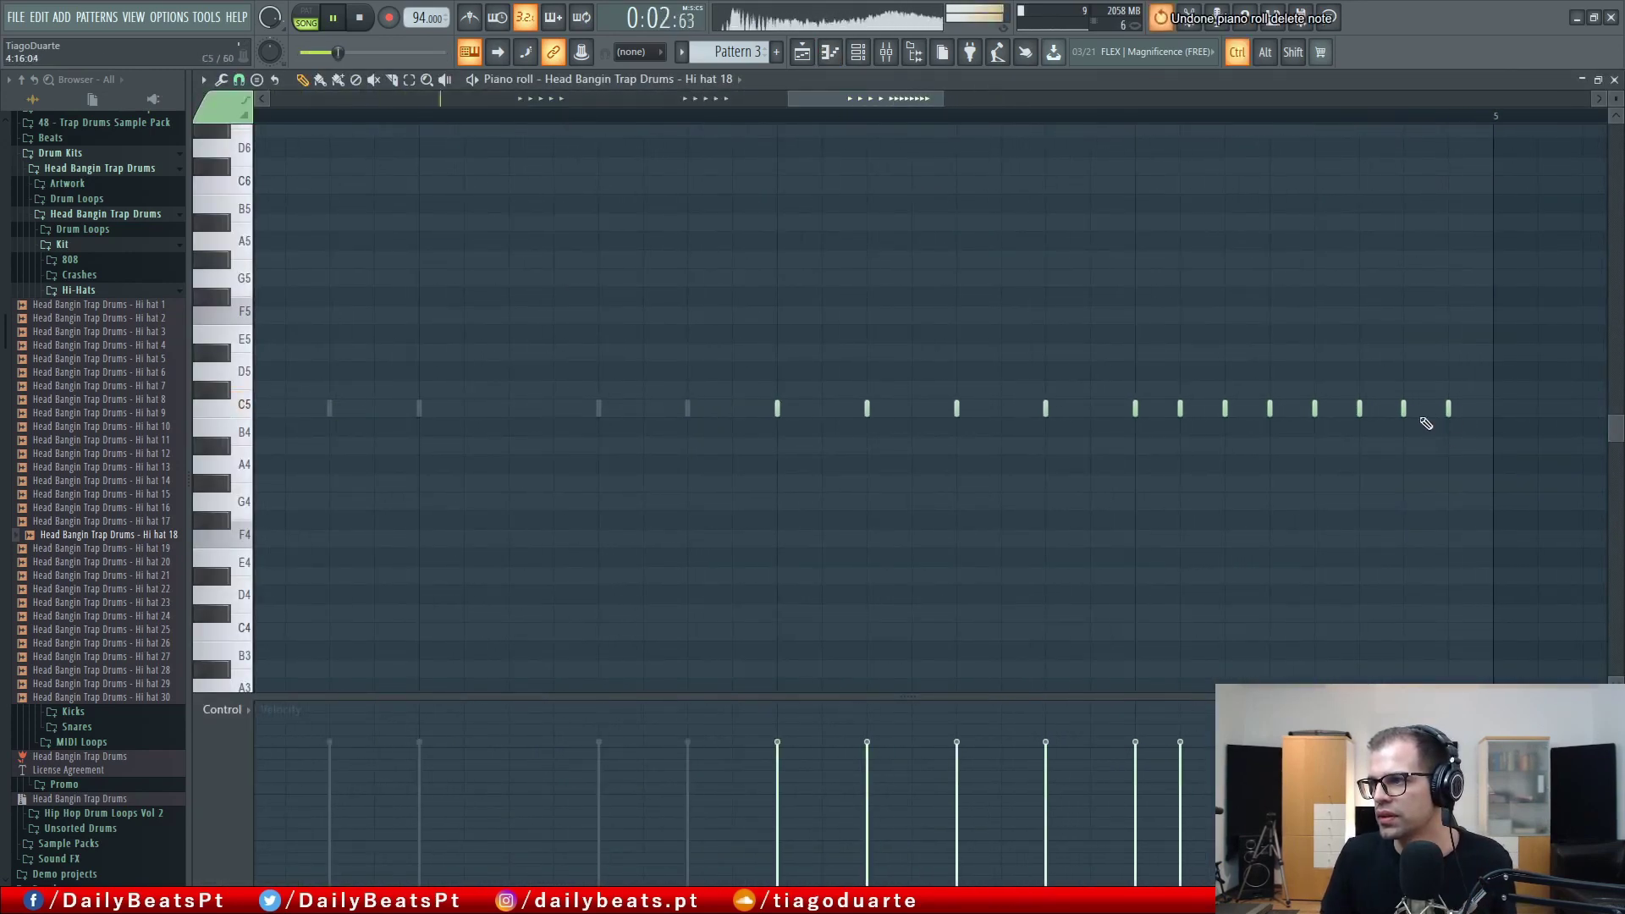
{"action": "key", "text": "ctrl+alt+z"}
{"action": "key", "text": "ctrl+alt+z"}
{"action": "key", "text": "ctrl+alt+z"}
{"action": "key", "text": "ctrl+alt+z"}
{"action": "key", "text": "ctrl+alt+z"}
{"action": "key", "text": "ctrl+alt+z"}
{"action": "key", "text": "ctrl+alt+z"}
{"action": "key", "text": "ctrl+alt+z"}
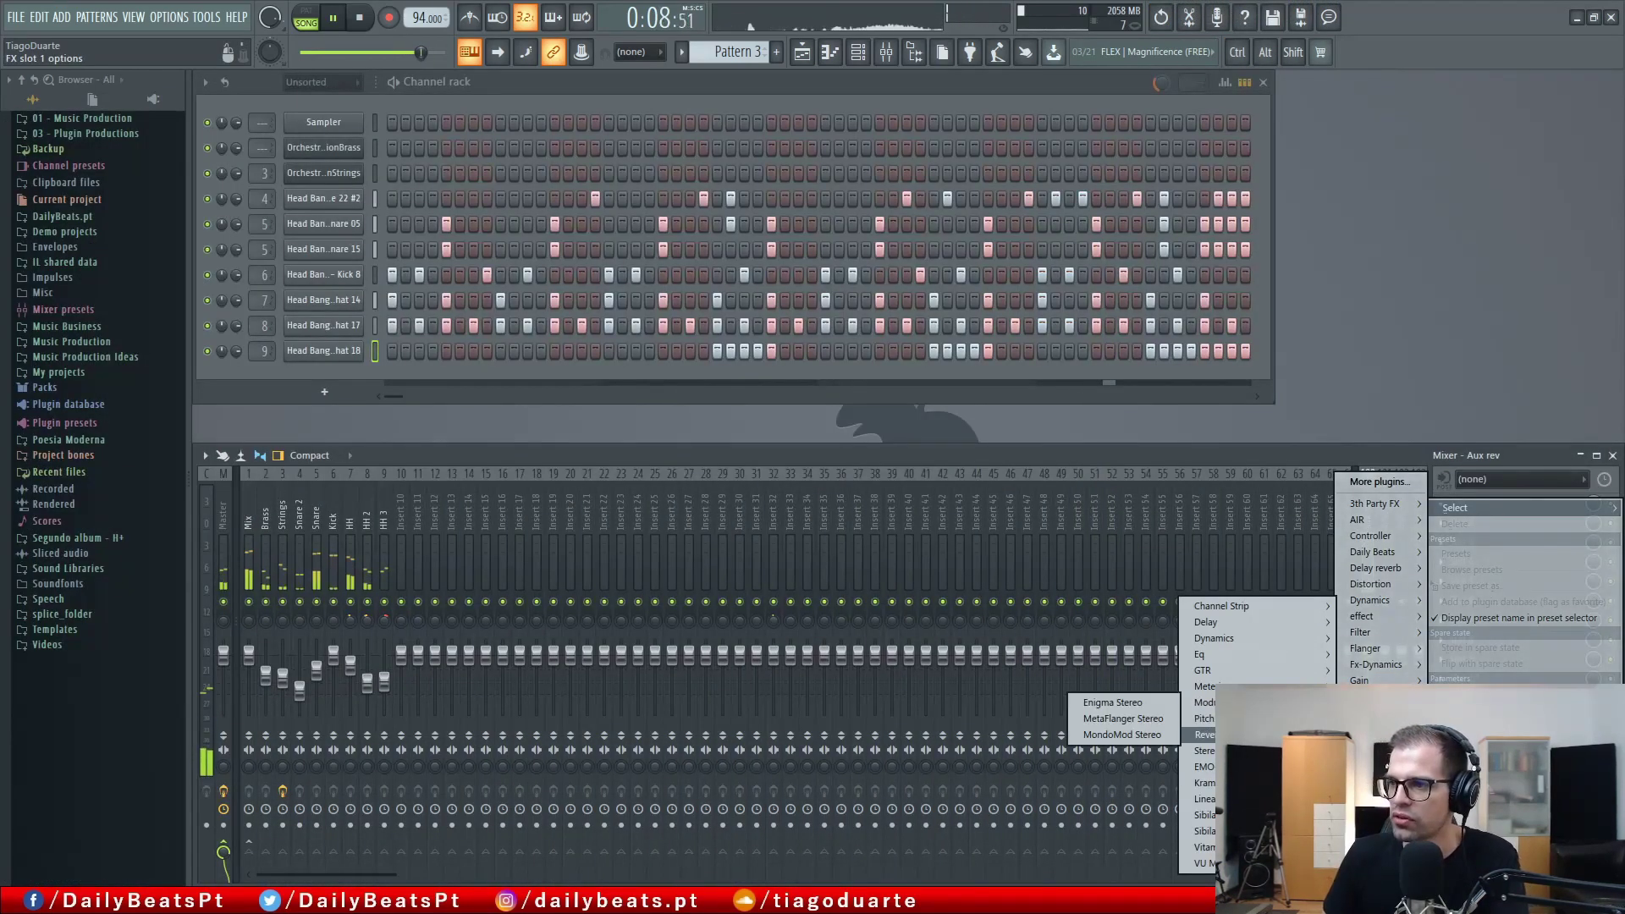
Load the IR-L full Stereo reverb on the Aux rev mixer track.
{"action": "left_click", "coordinate": [1130, 734]}
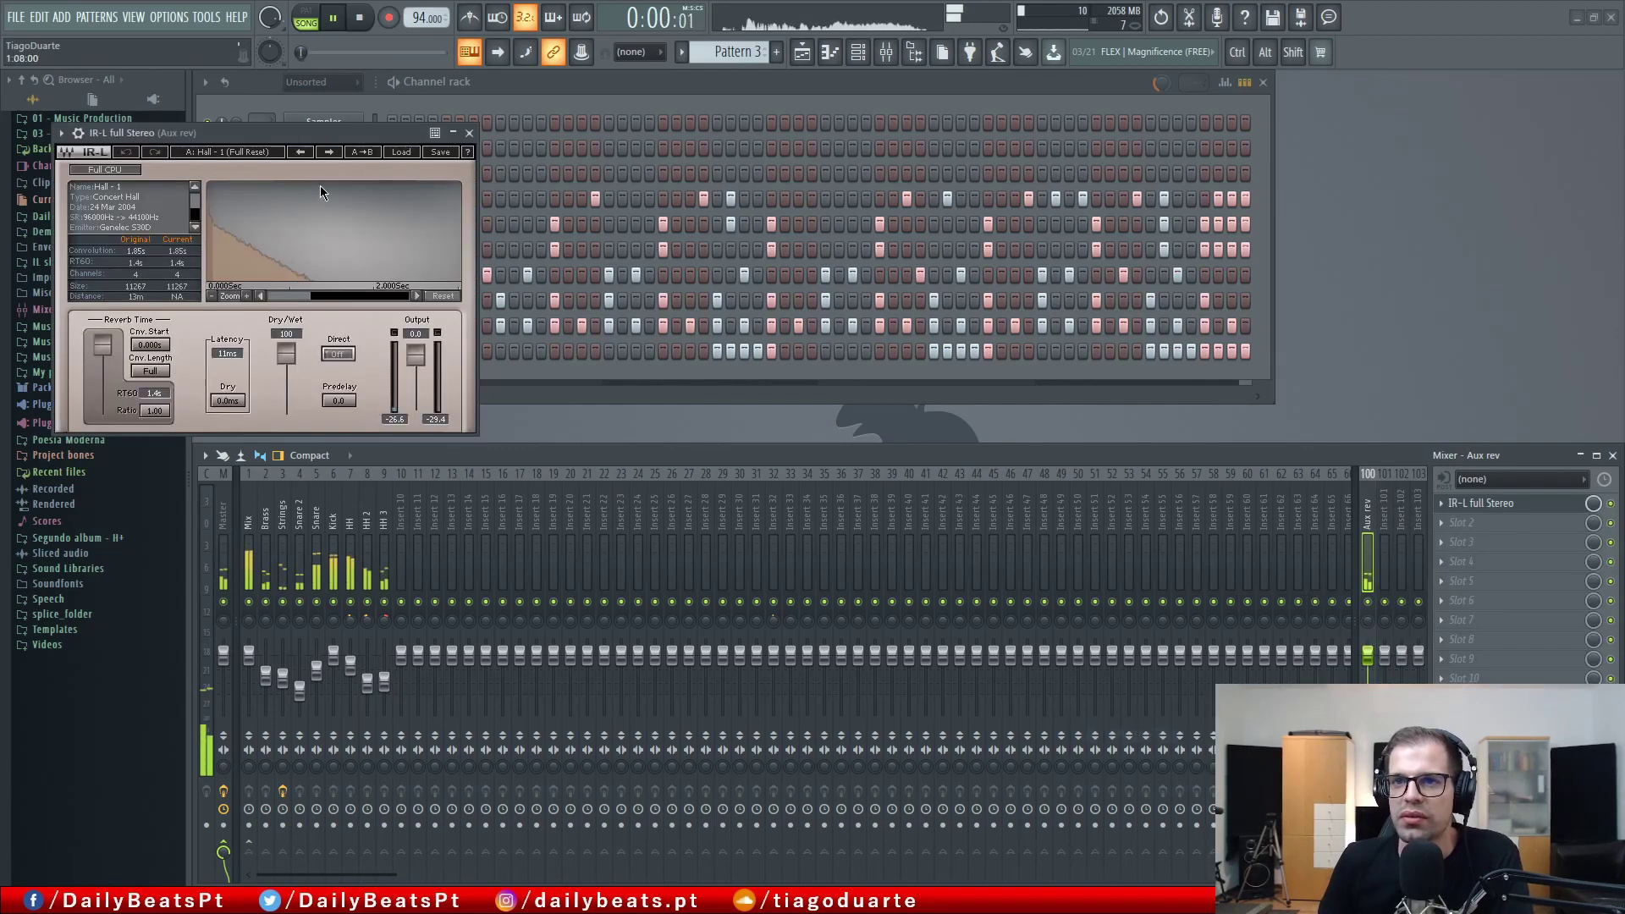
{"action": "left_click_drag", "start_coordinate": [281, 131], "coordinate": [420, 133]}
Add FidelityEQ after the reverb on Aux rev, enable and adjust its high-pass filter, and close both plugin windows.
{"action": "left_click", "coordinate": [1456, 580]}
{"action": "mouse_move", "coordinate": [1477, 508]}
{"action": "mouse_move", "coordinate": [1395, 552]}
{"action": "left_click", "coordinate": [1282, 552]}
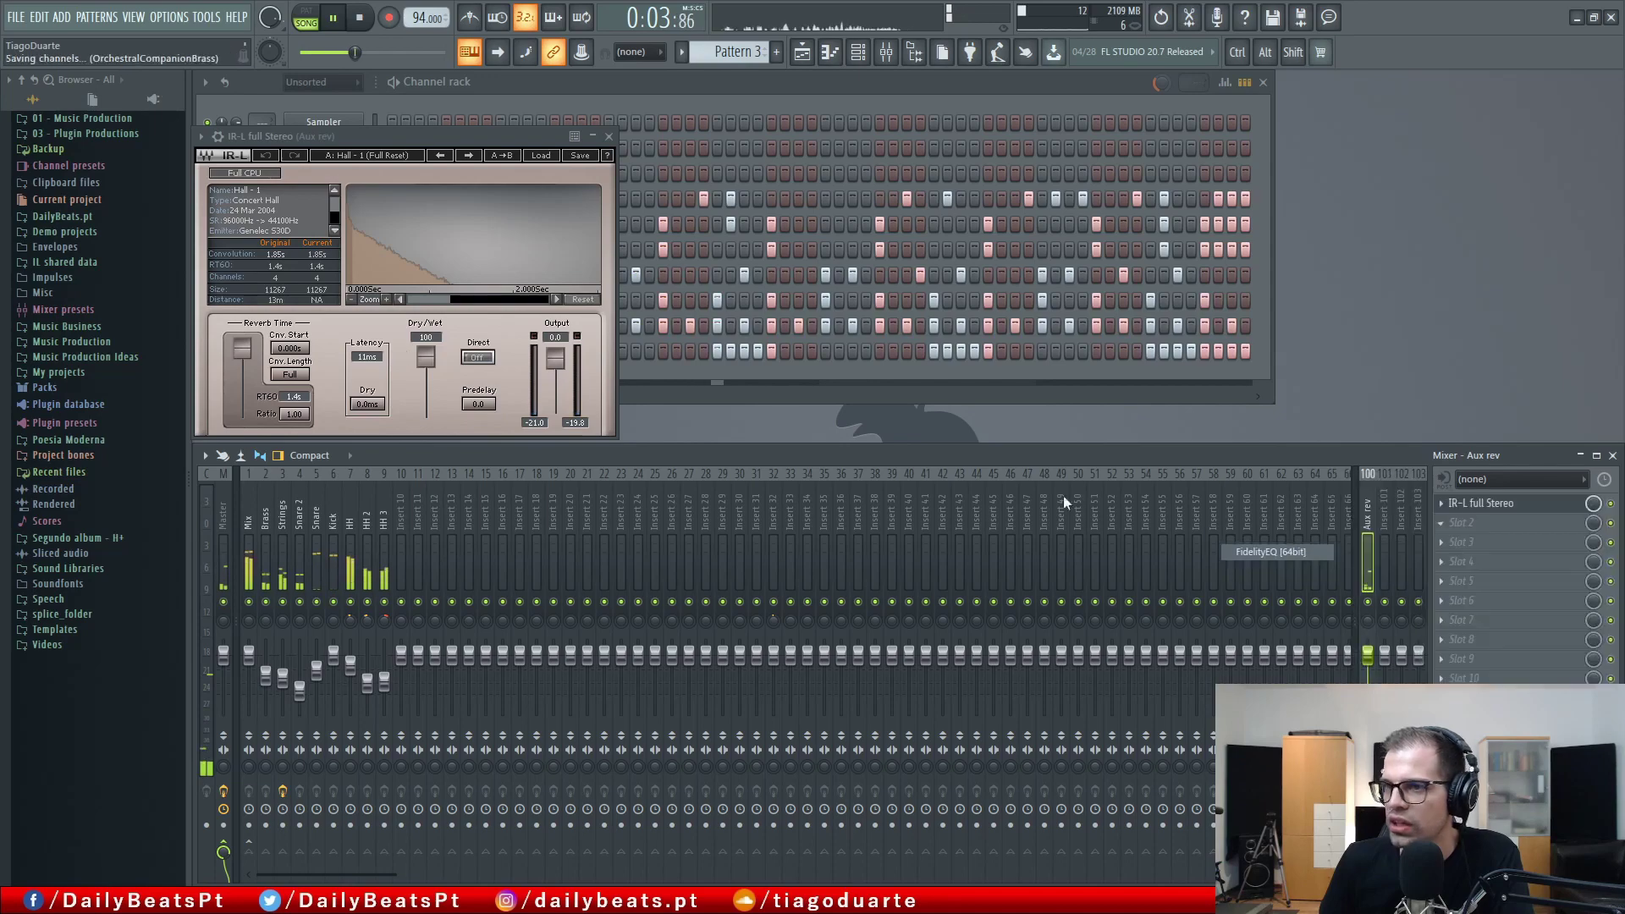
{"action": "left_click_drag", "start_coordinate": [211, 149], "coordinate": [394, 301]}
{"action": "left_click", "coordinate": [366, 374]}
{"action": "left_click_drag", "start_coordinate": [362, 437], "coordinate": [362, 430]}
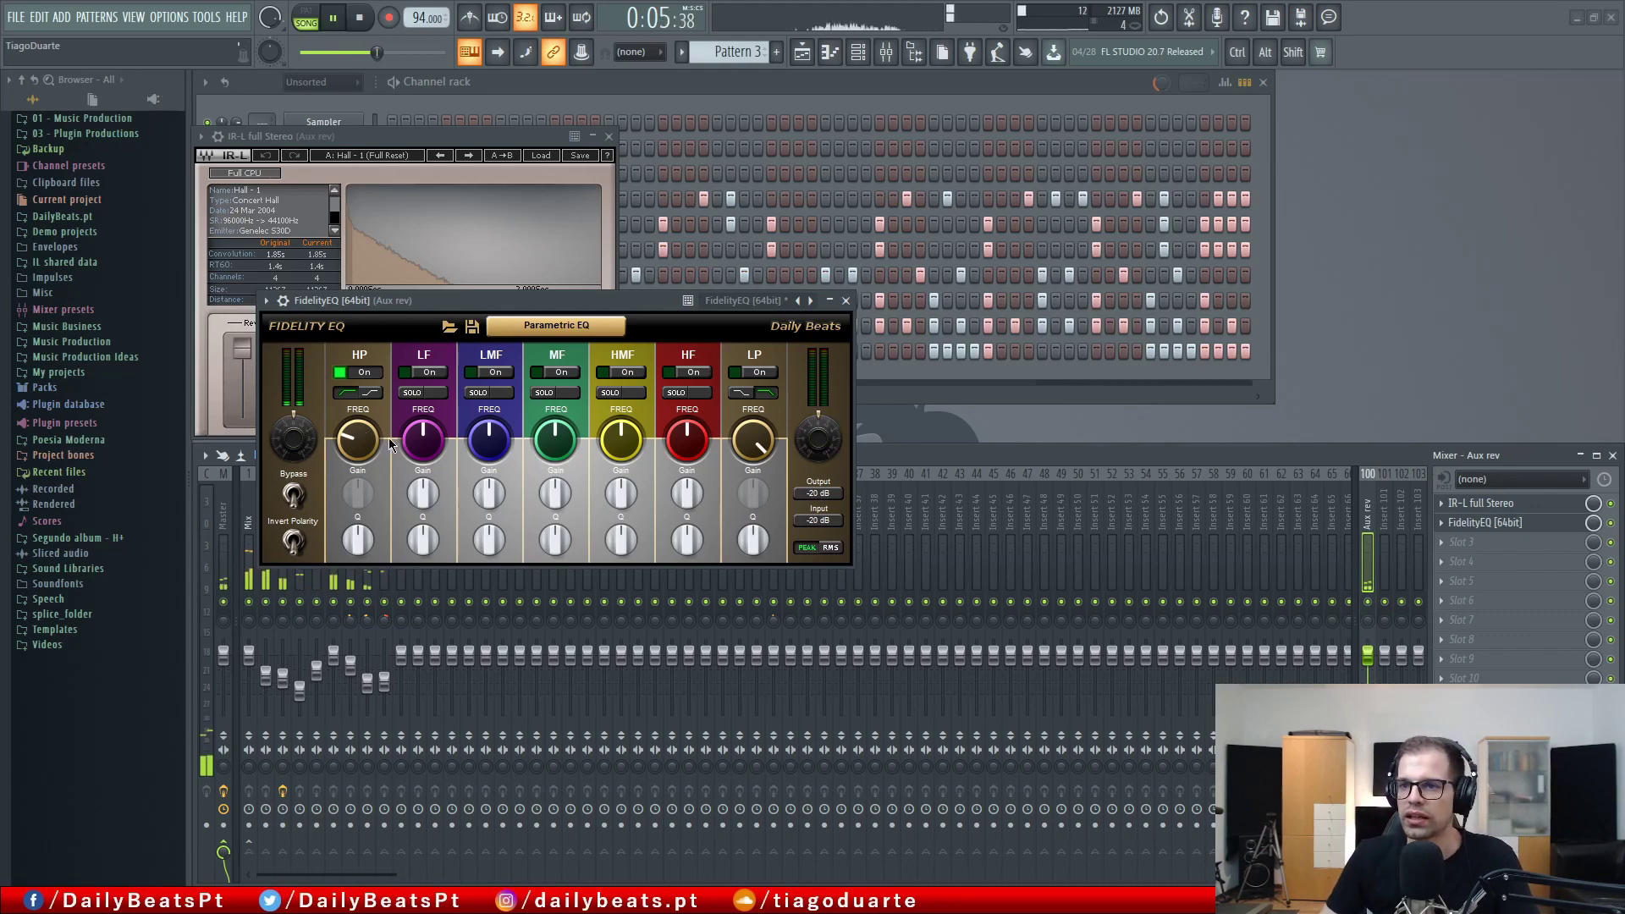
{"action": "left_click", "coordinate": [846, 301]}
{"action": "left_click", "coordinate": [609, 136]}
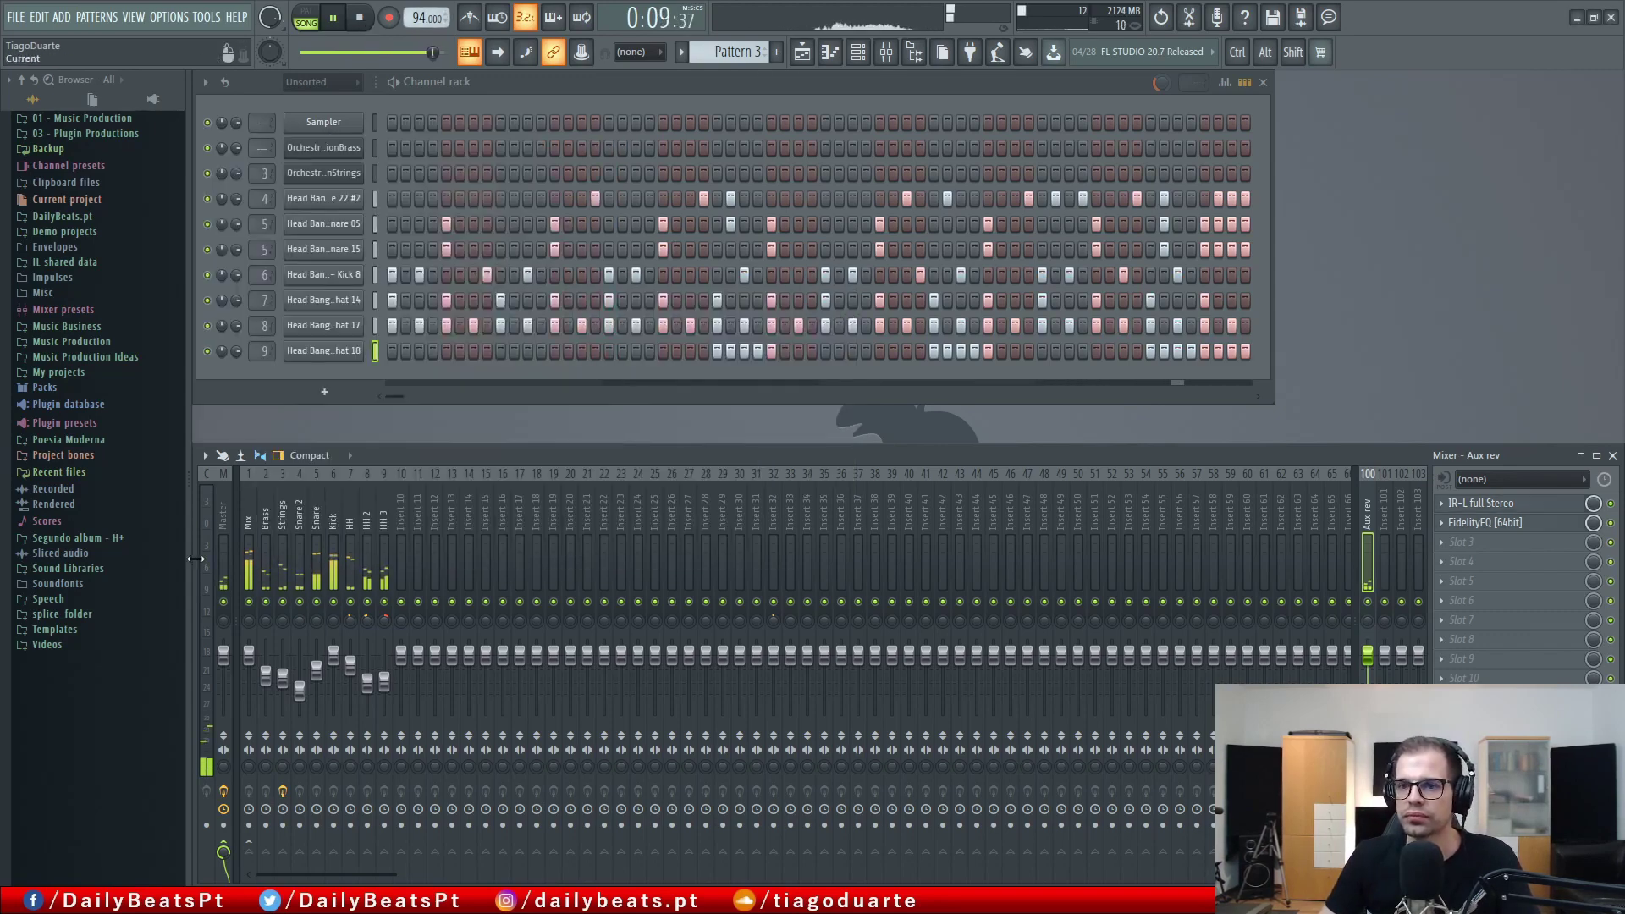
Add a FLEX instrument as a new channel in the channel rack.
{"action": "left_click", "coordinate": [245, 520]}
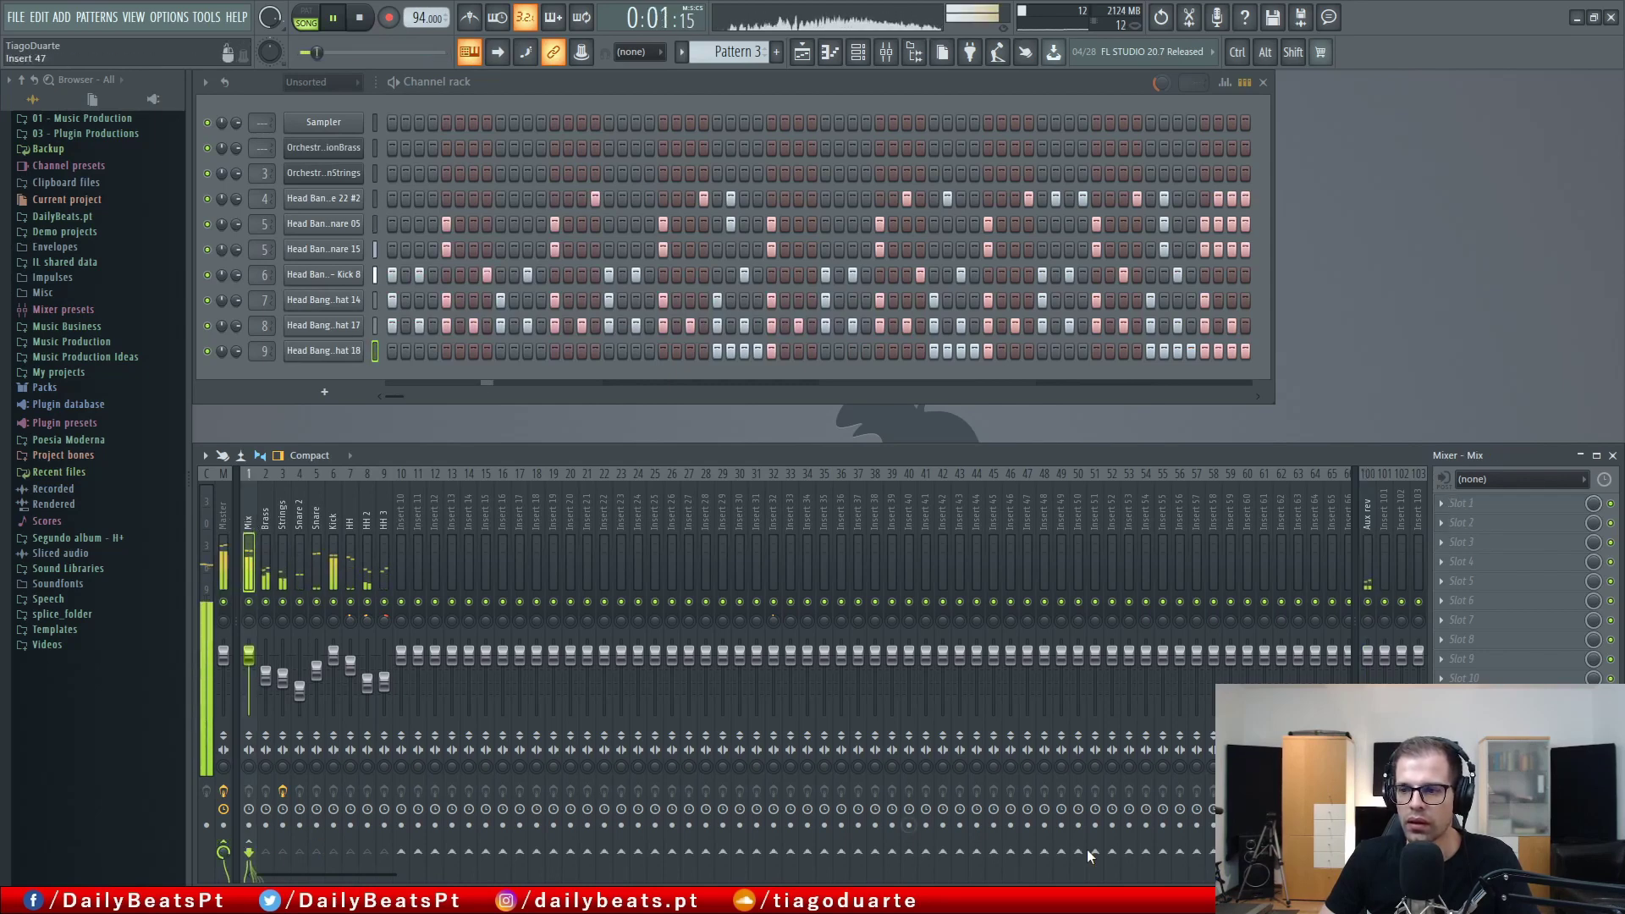
{"action": "left_click_drag", "start_coordinate": [316, 53], "coordinate": [372, 52]}
{"action": "left_click", "coordinate": [324, 392]}
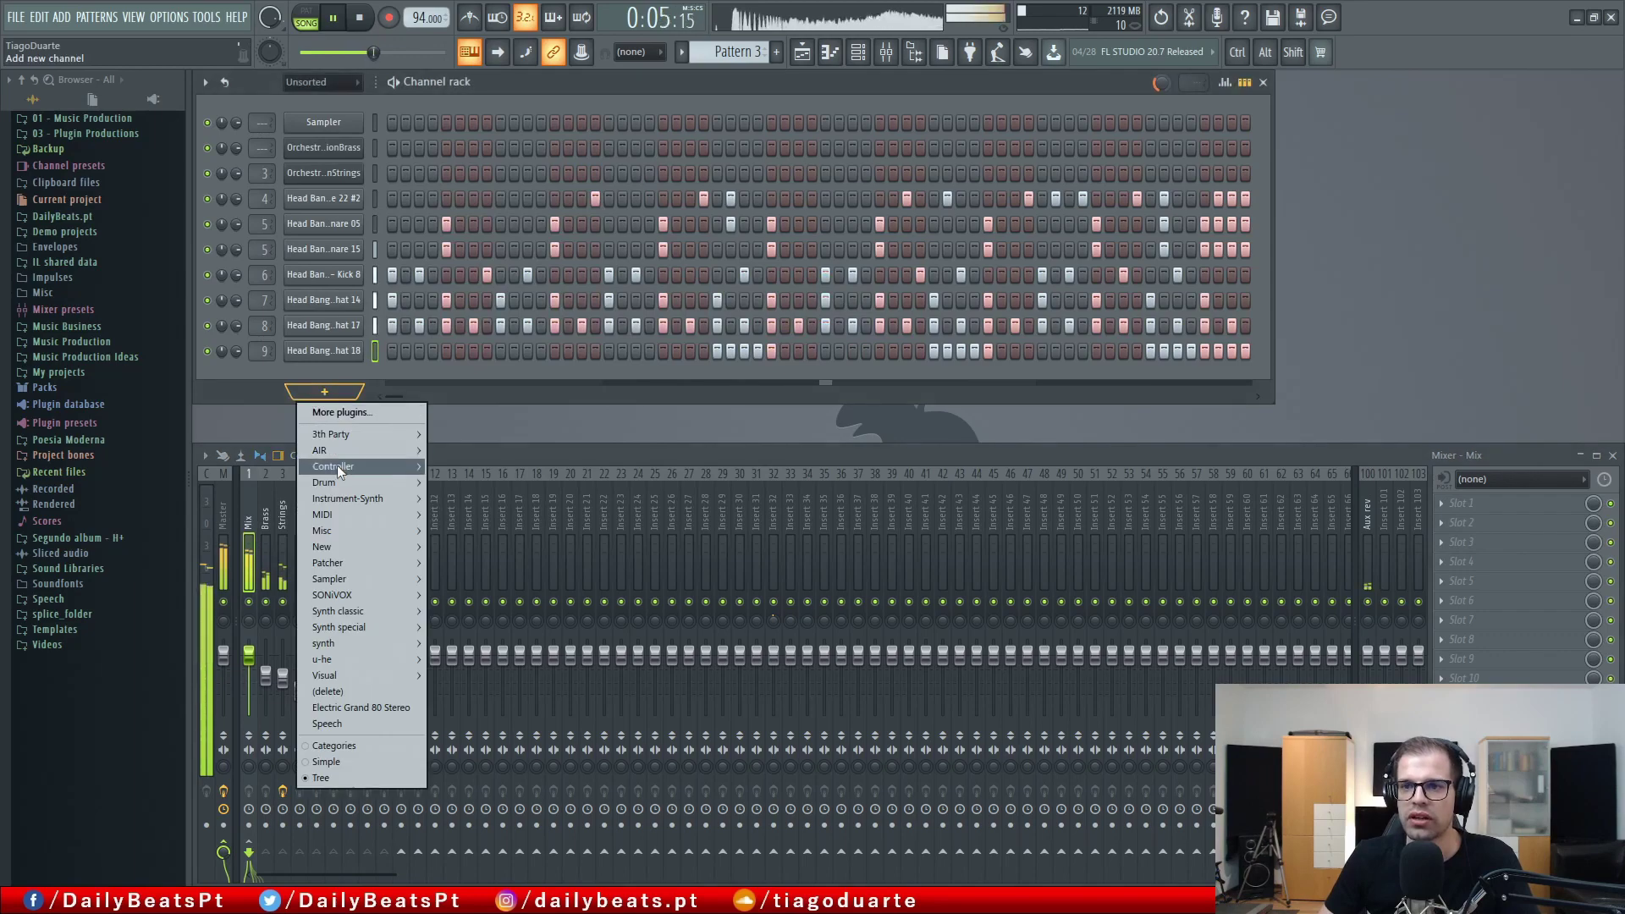
{"action": "mouse_move", "coordinate": [344, 546]}
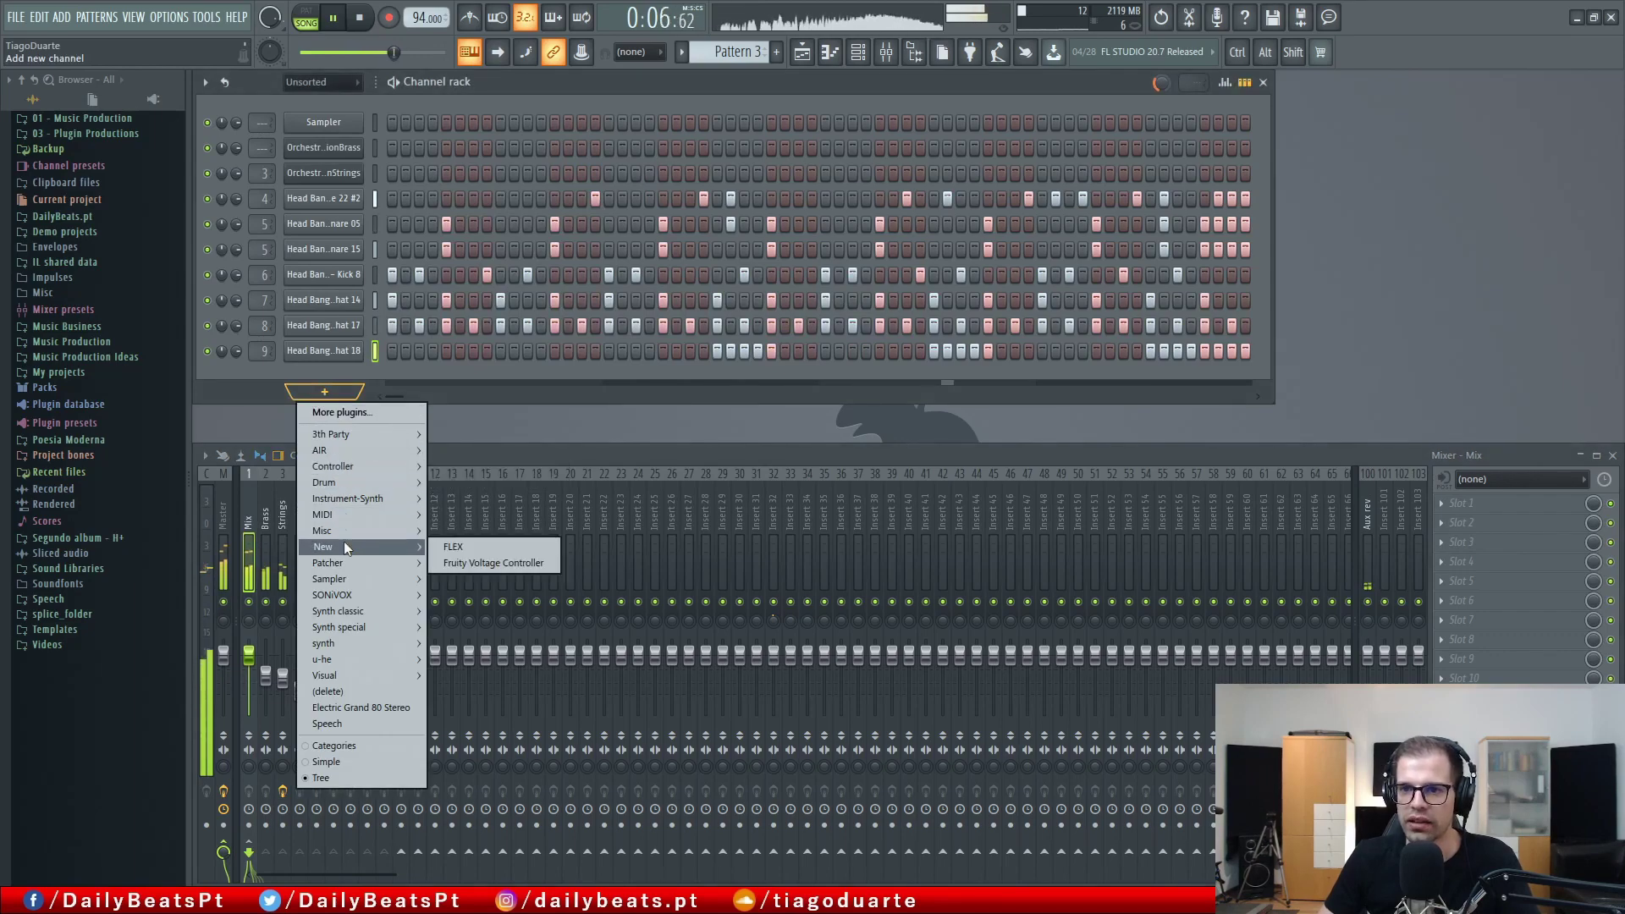
{"action": "left_click", "coordinate": [473, 549]}
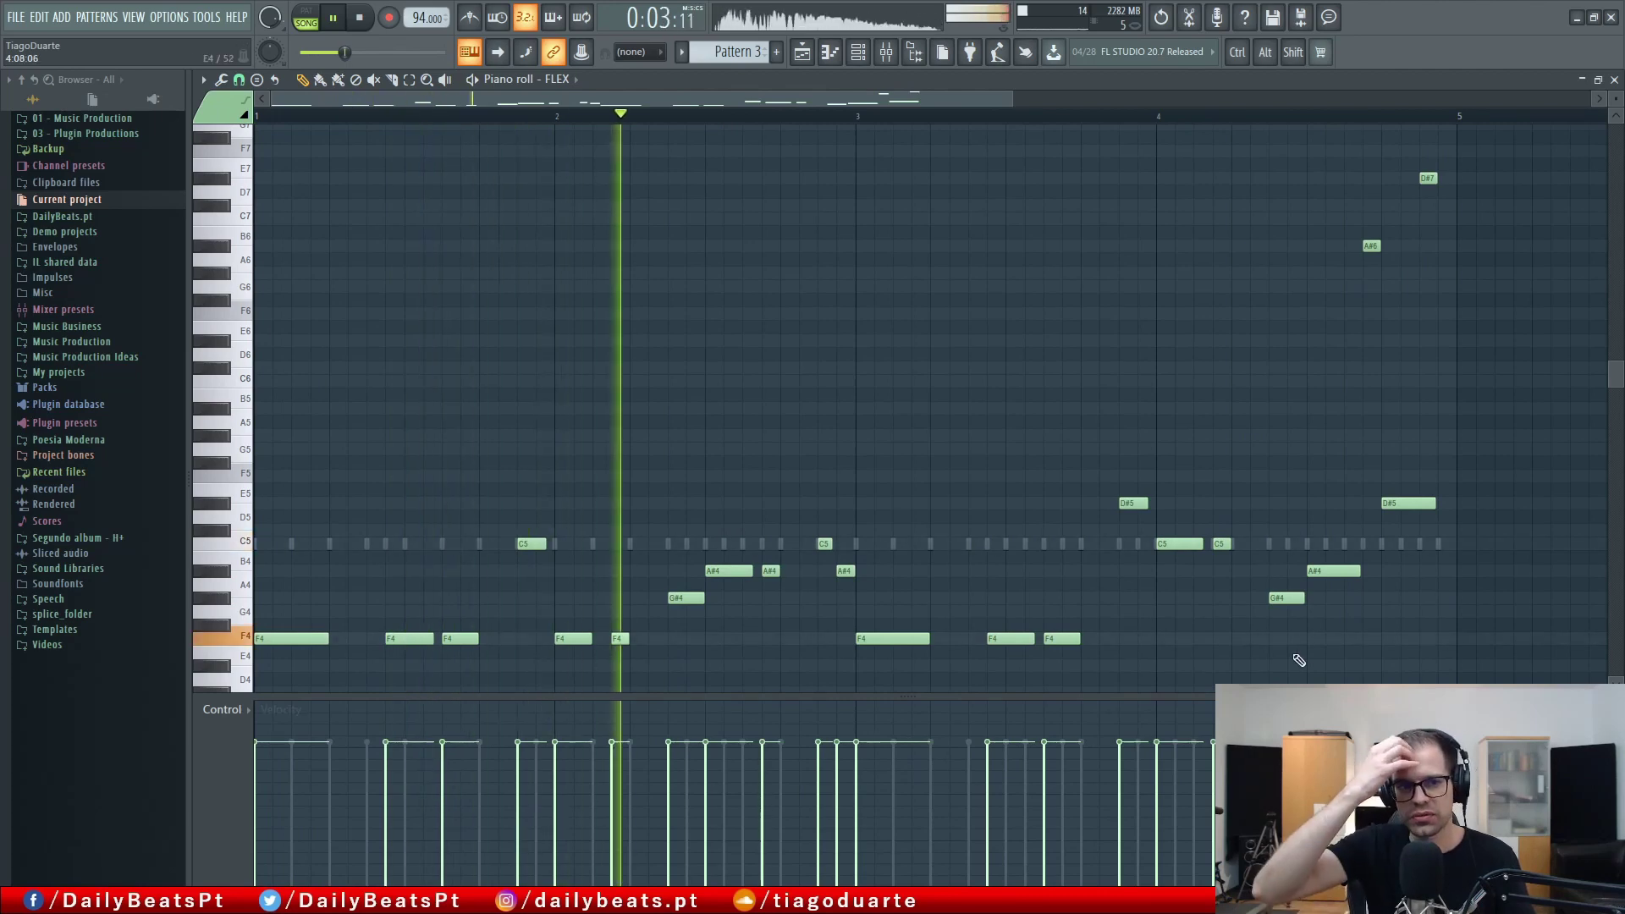
Route the FLEX channel to mixer insert 10, name that insert 808 and lower its fader.
{"action": "key", "text": "F7"}
{"action": "left_click_drag", "start_coordinate": [261, 377], "coordinate": [261, 341]}
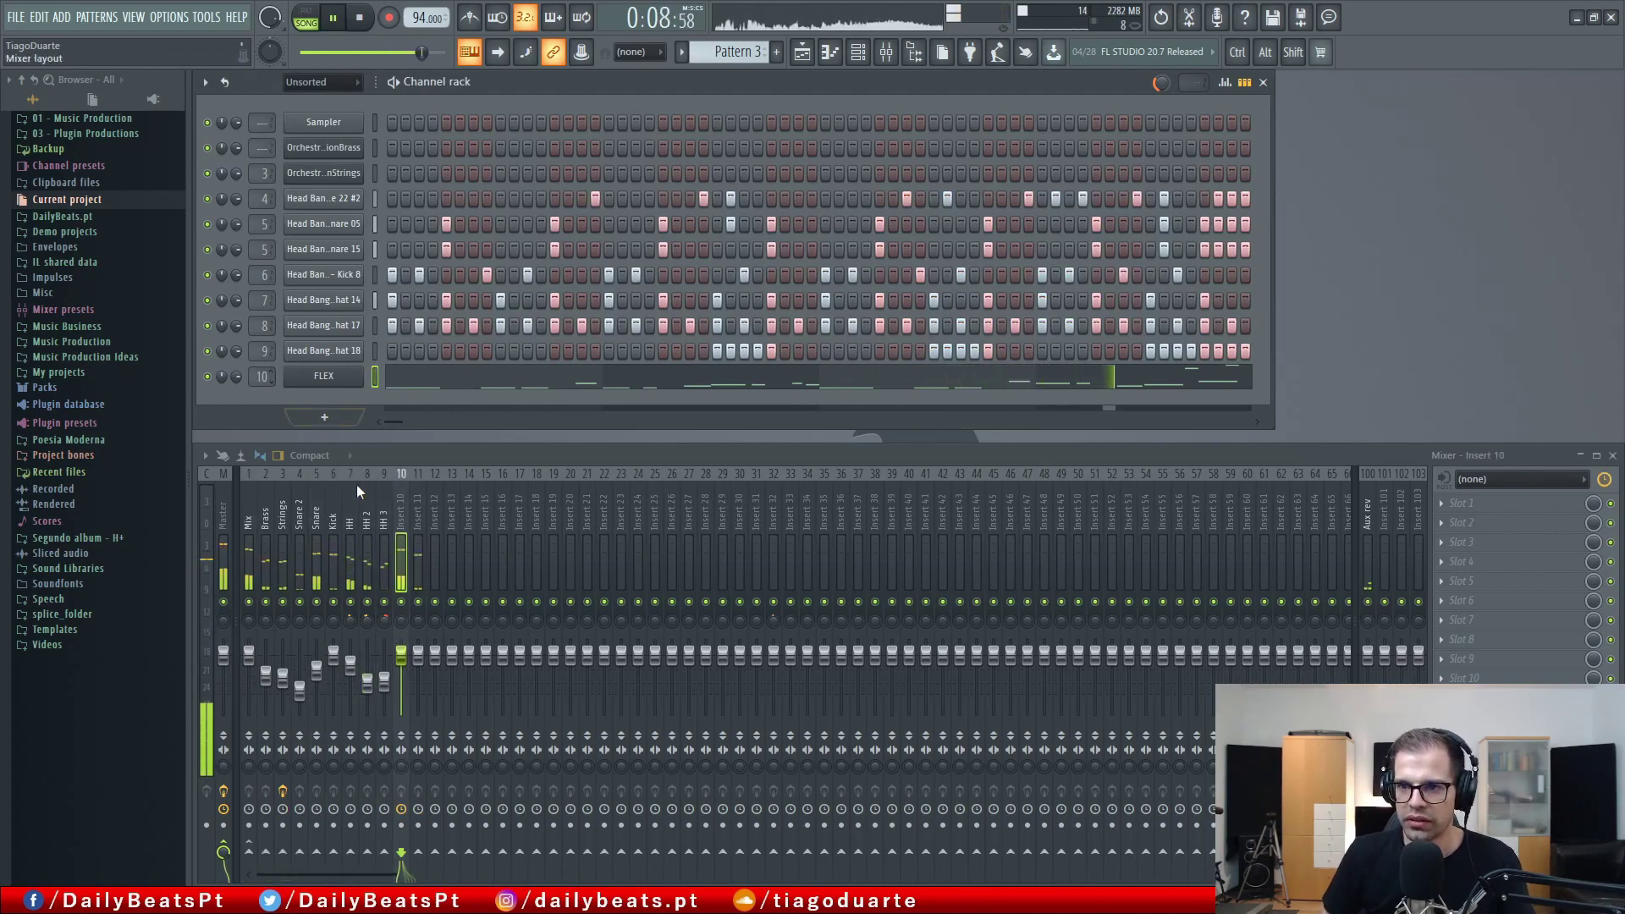
{"action": "middle_click", "coordinate": [403, 513]}
{"action": "type", "text": "8"}
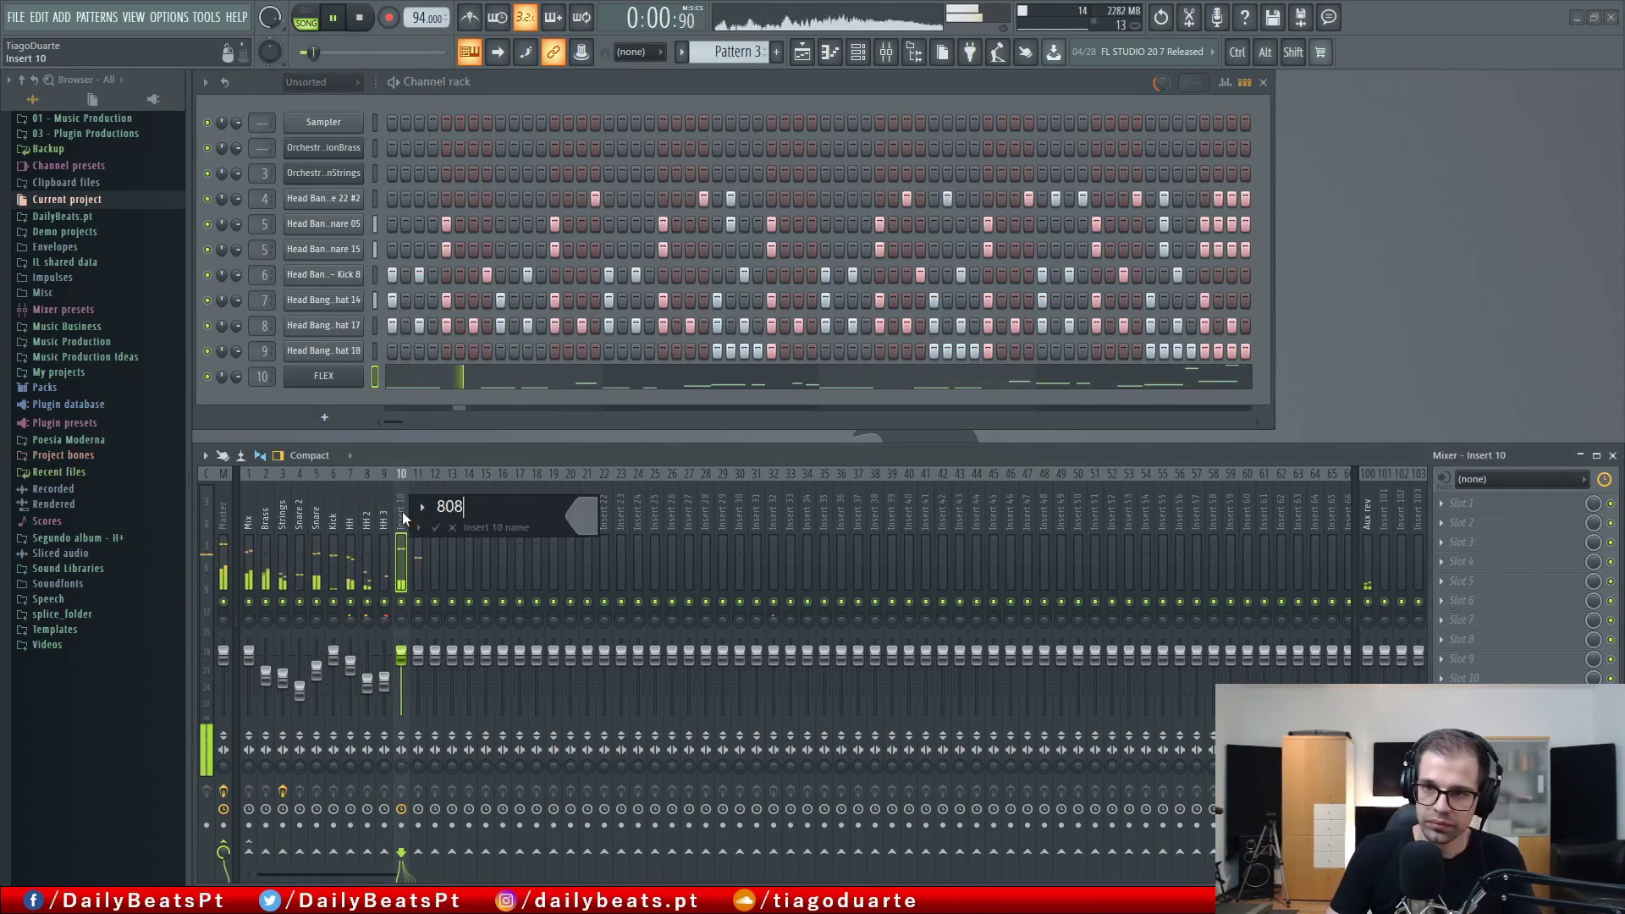
{"action": "type", "text": "08"}
{"action": "key", "text": "Return"}
{"action": "left_click_drag", "start_coordinate": [407, 660], "coordinate": [407, 681]}
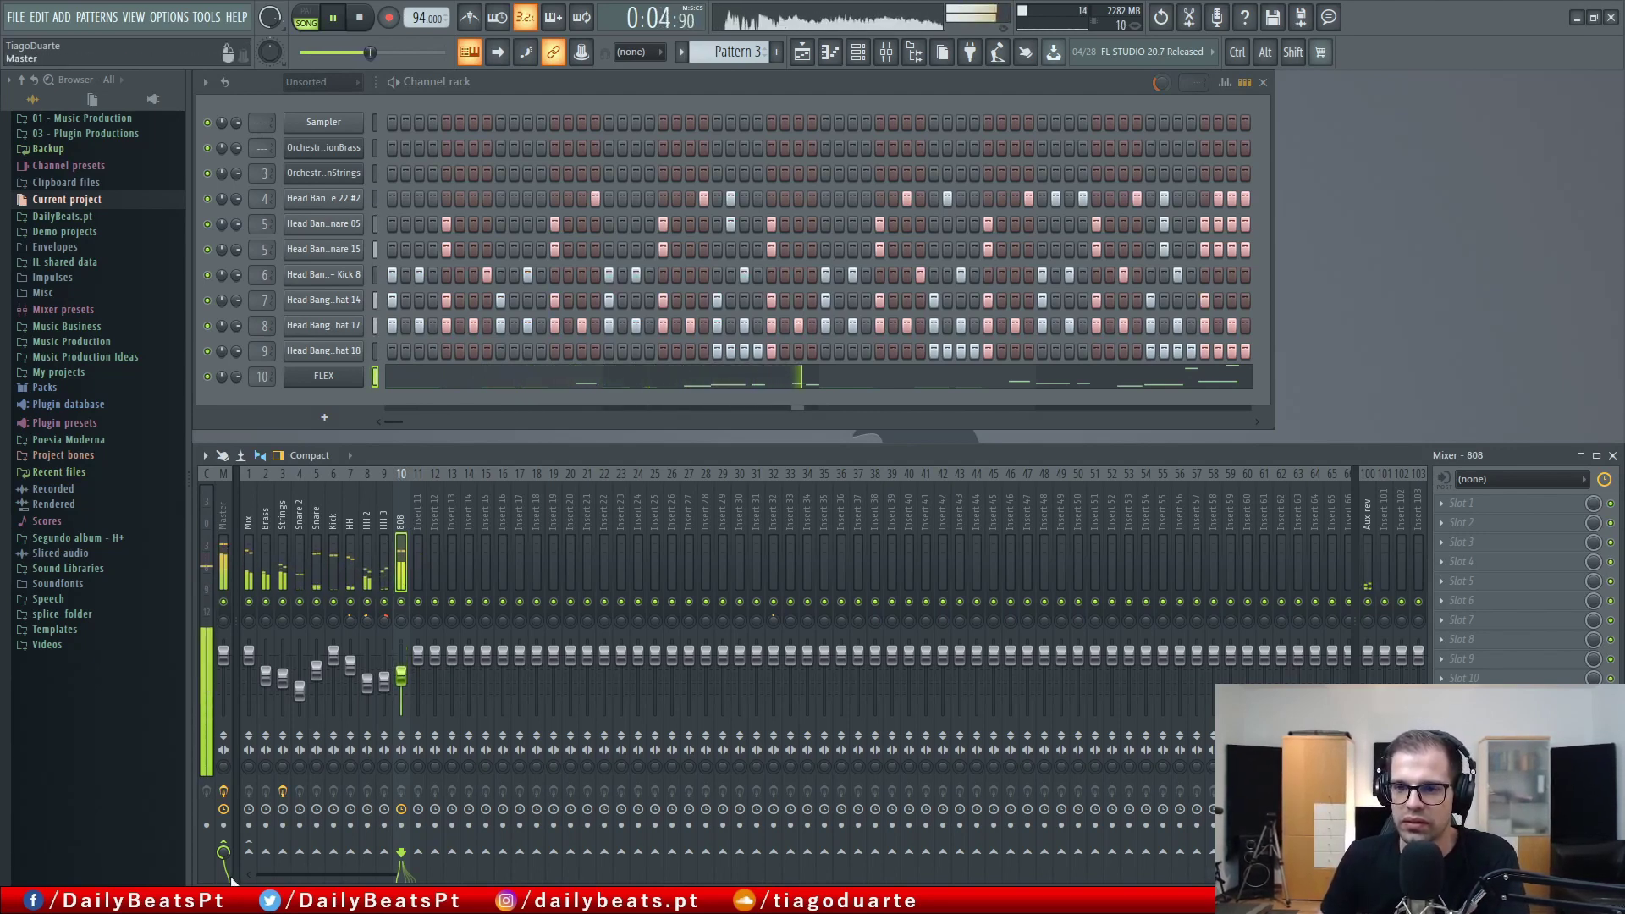
Route the 808 mixer track to the Mix track only and set its level to about -7.5 dB.
{"action": "right_click", "coordinate": [249, 851]}
{"action": "left_click", "coordinate": [286, 833]}
{"action": "left_click_drag", "start_coordinate": [403, 690], "coordinate": [403, 694]}
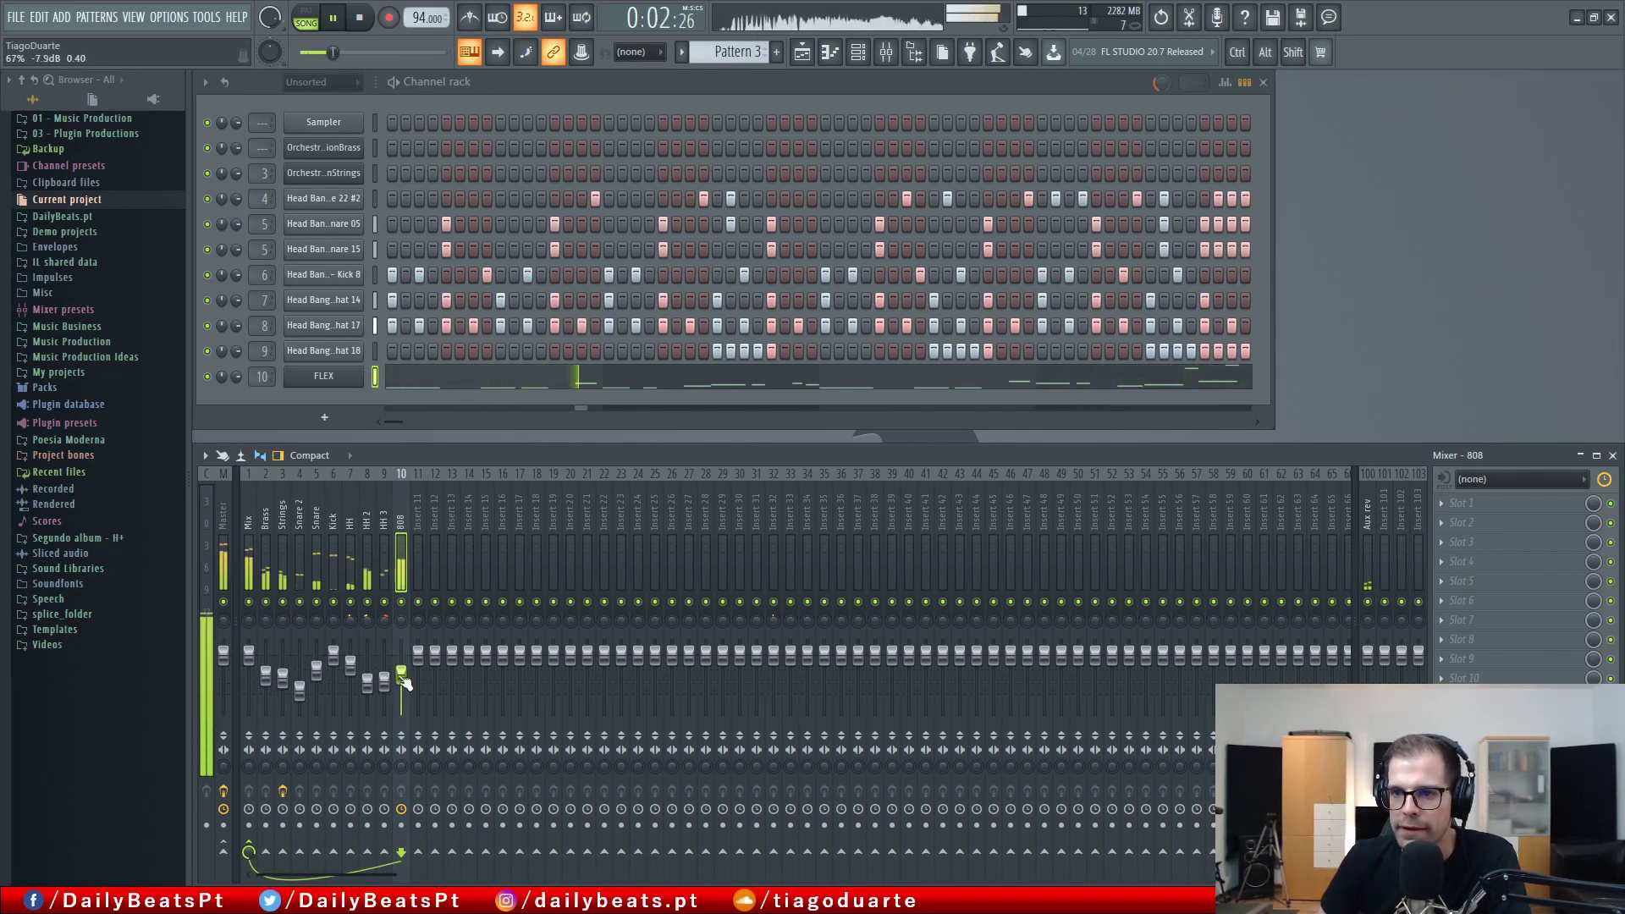
Sidechain the Kick mixer track to the 808 track.
{"action": "left_click", "coordinate": [337, 571]}
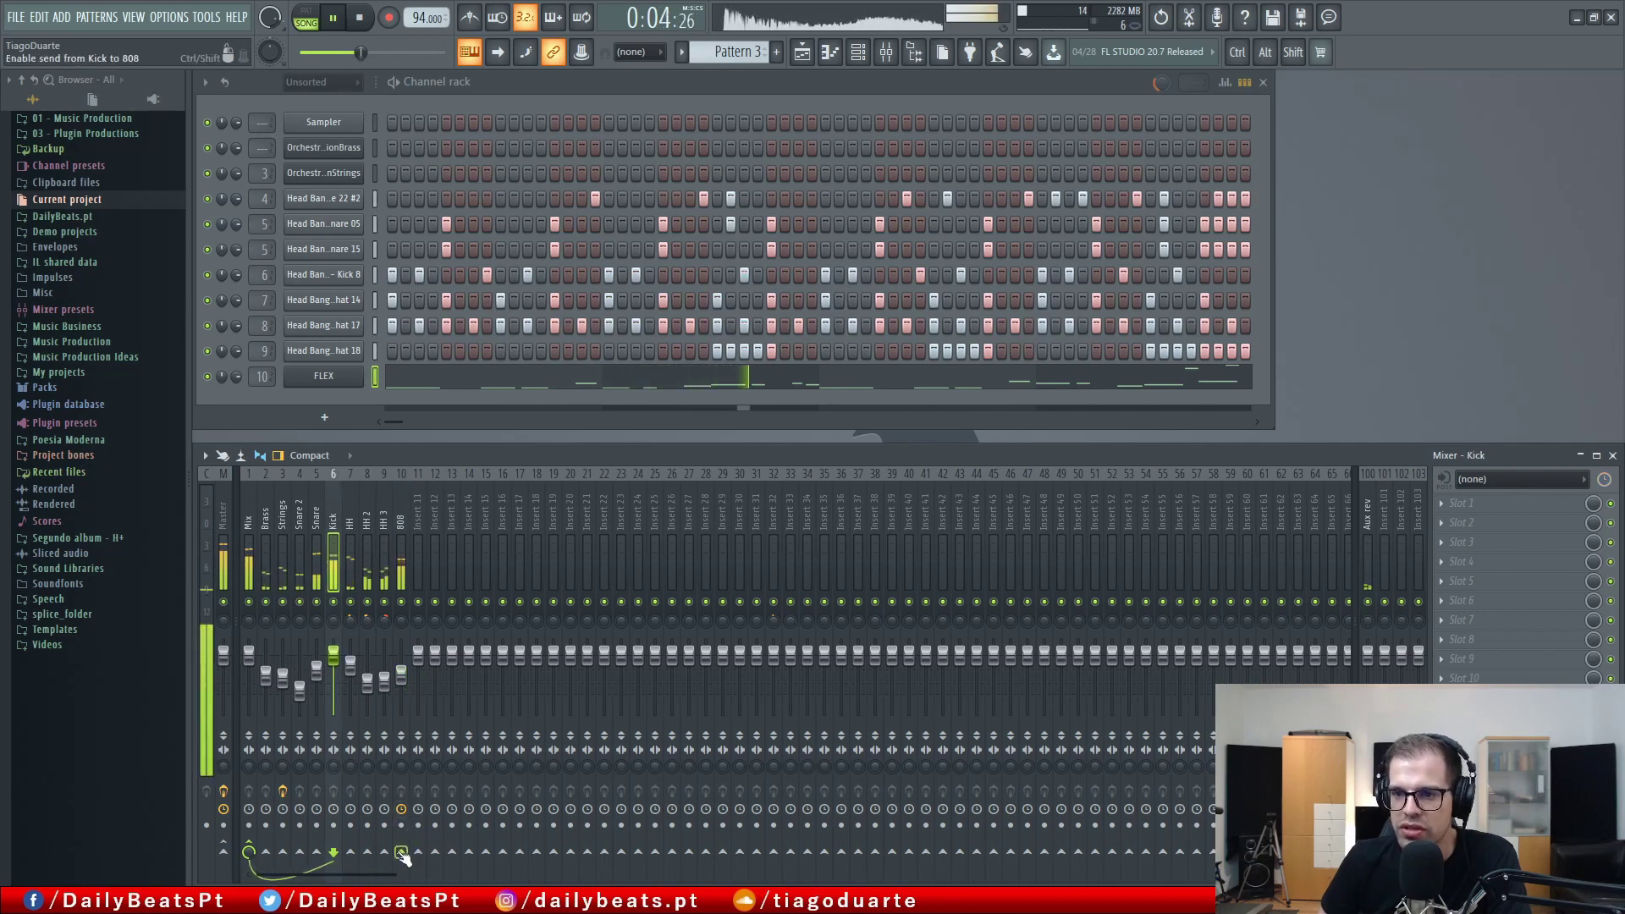
{"action": "left_click", "coordinate": [458, 845]}
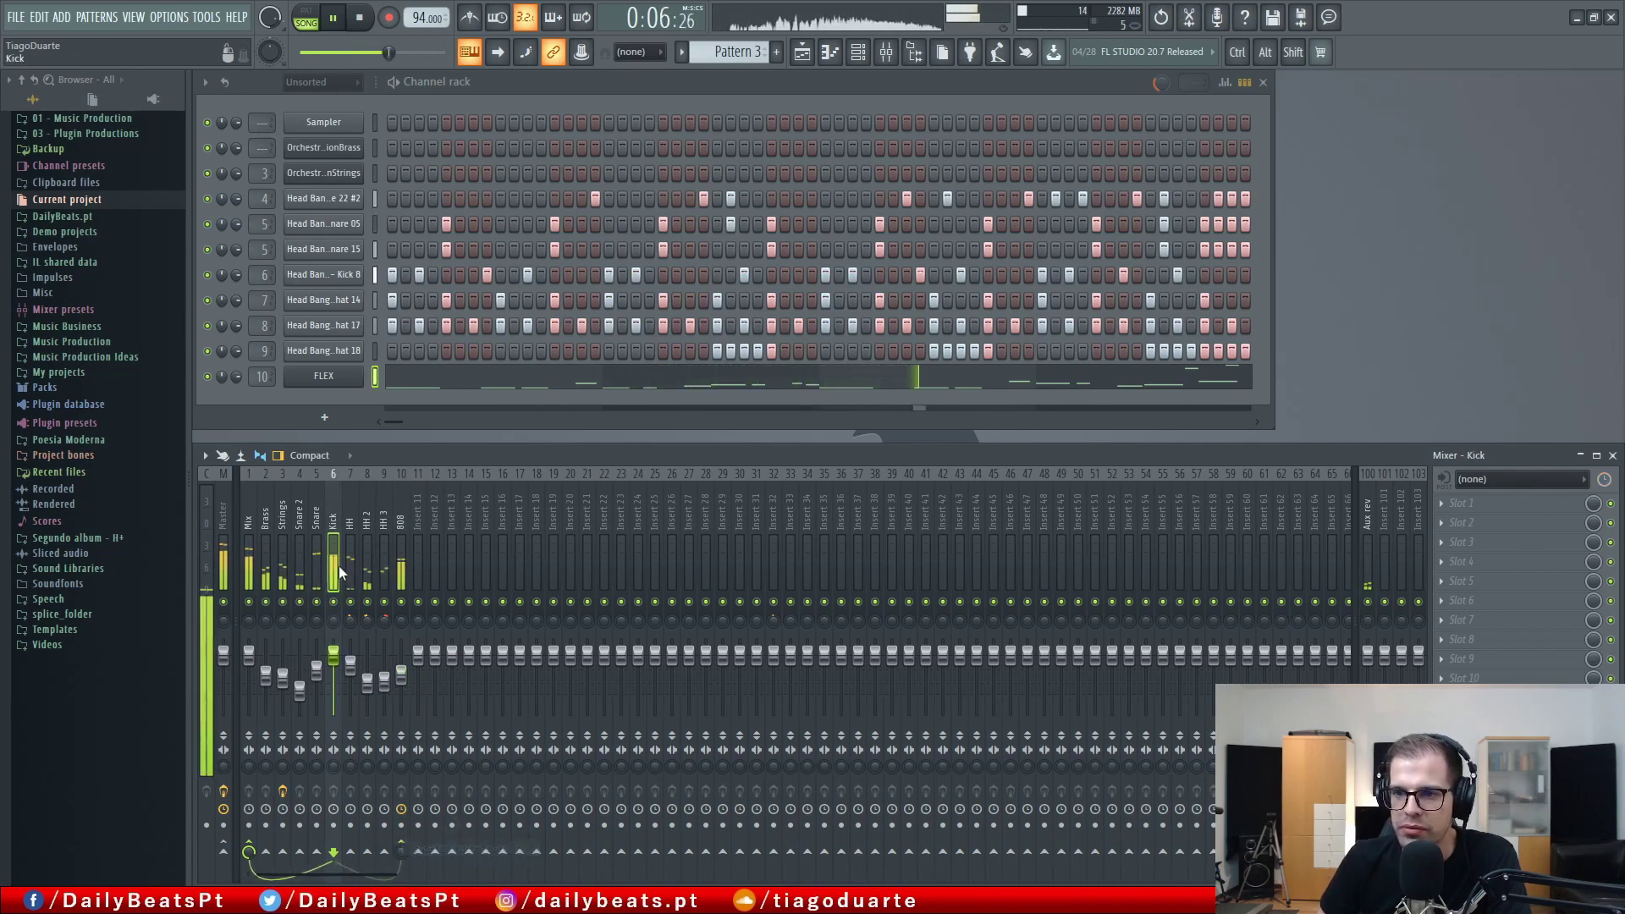
Load a Fruity Limiter in the first effect slot of the 808 mixer track.
{"action": "left_click", "coordinate": [399, 511]}
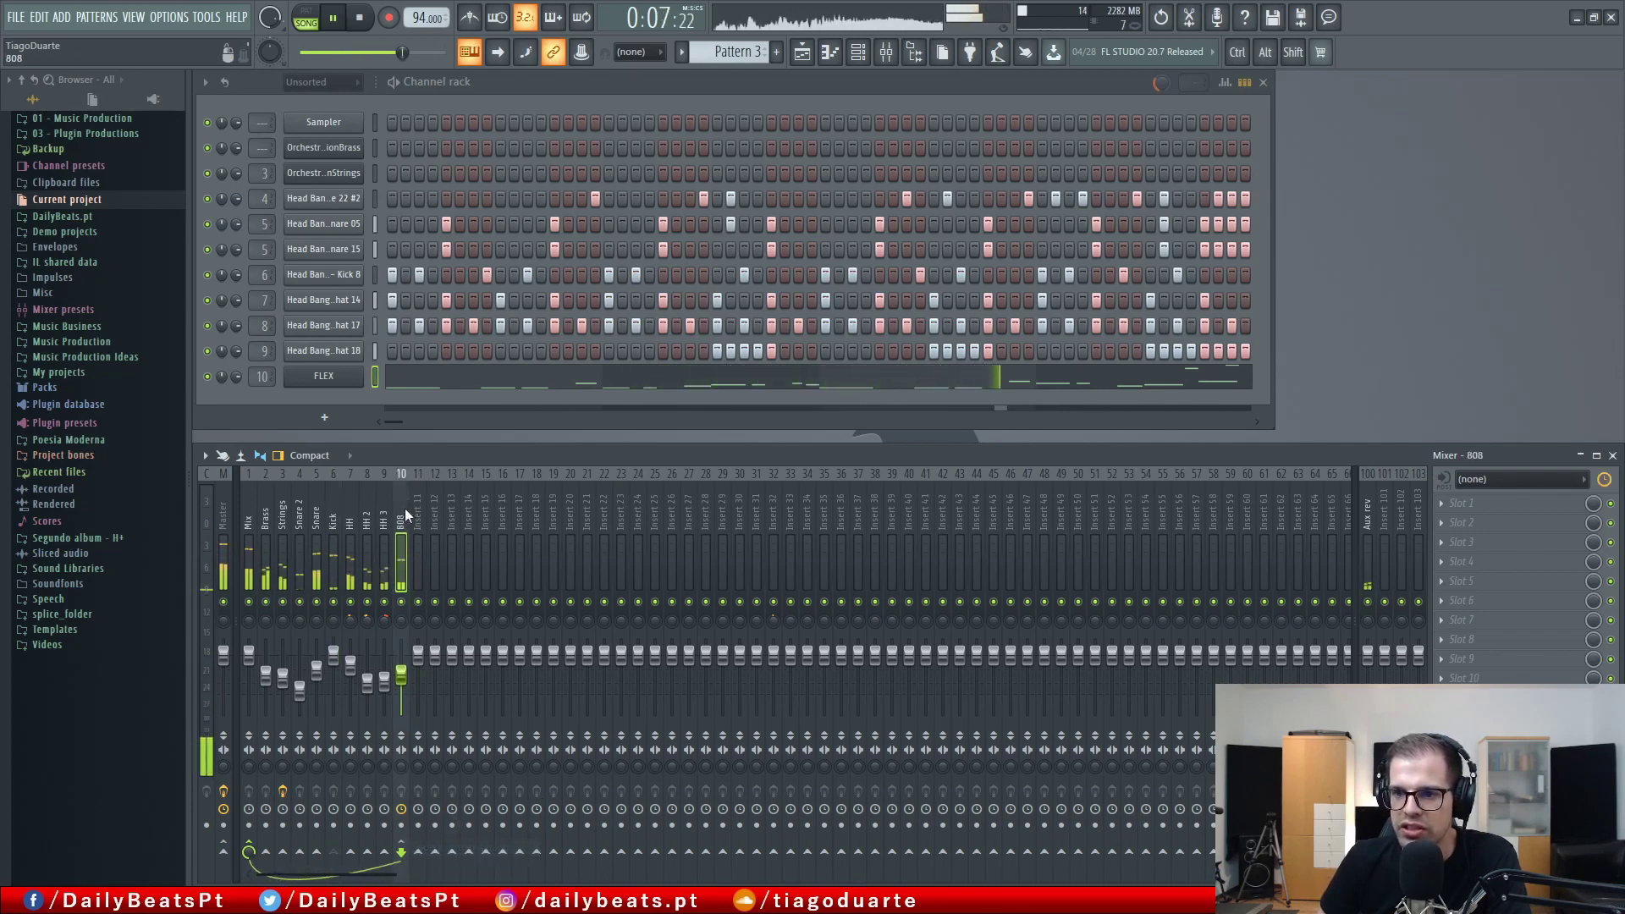
{"action": "left_click", "coordinate": [1462, 520]}
{"action": "mouse_move", "coordinate": [1387, 600]}
{"action": "left_click", "coordinate": [1267, 627]}
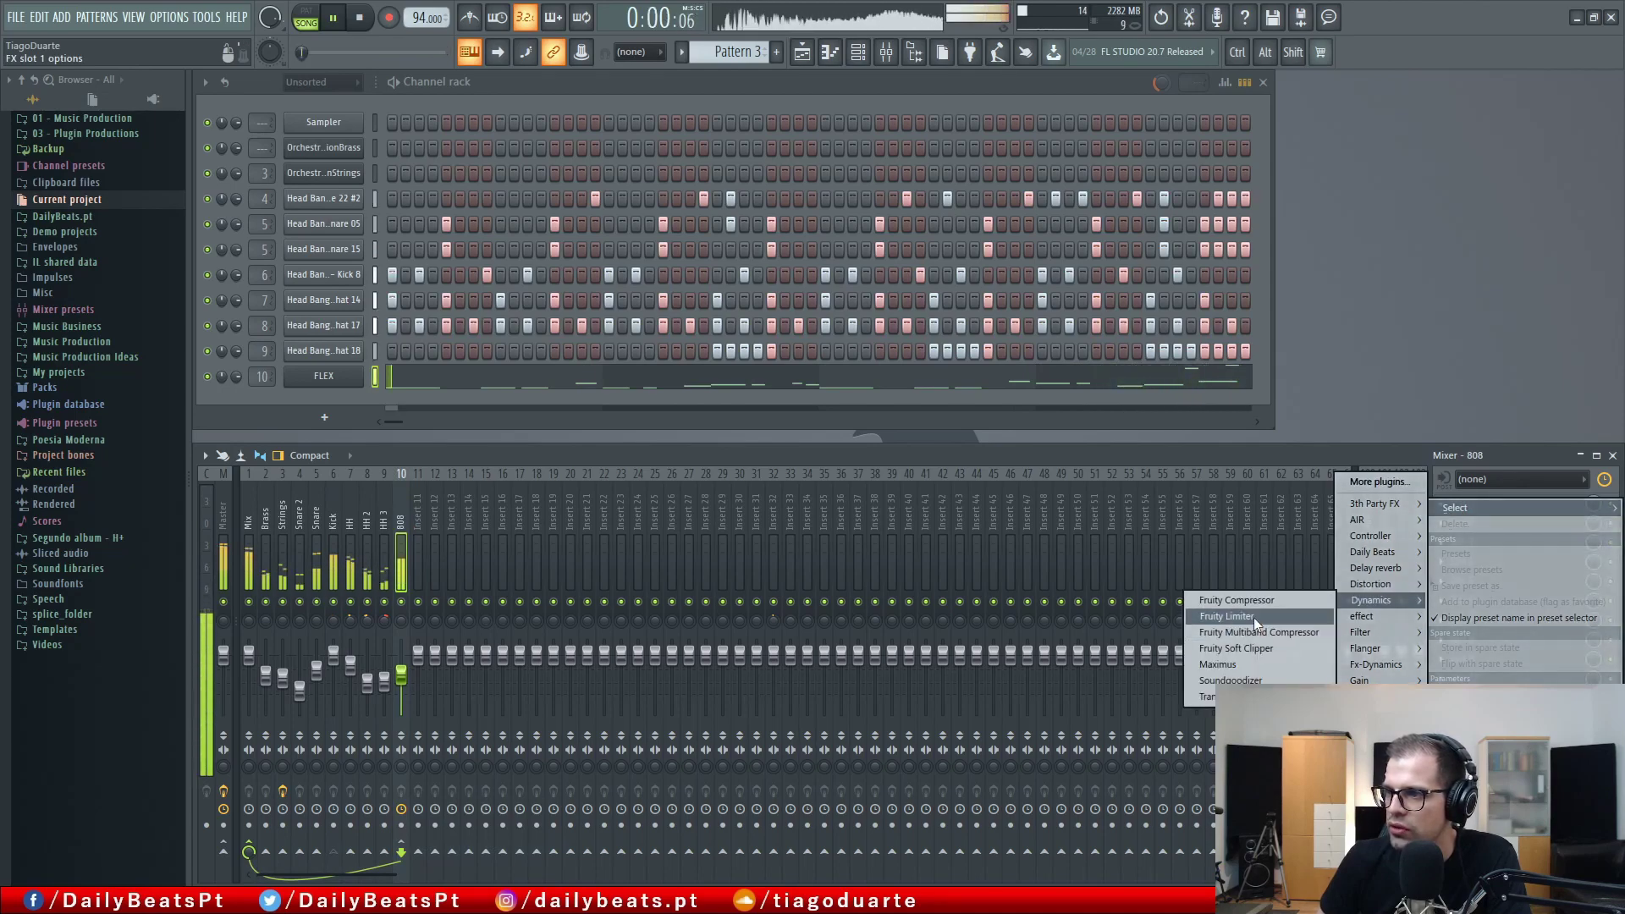
Set the 808's Fruity Limiter to compressor mode, lower its threshold and raise the ratio to about 10.5:1.
{"action": "left_click", "coordinate": [291, 474]}
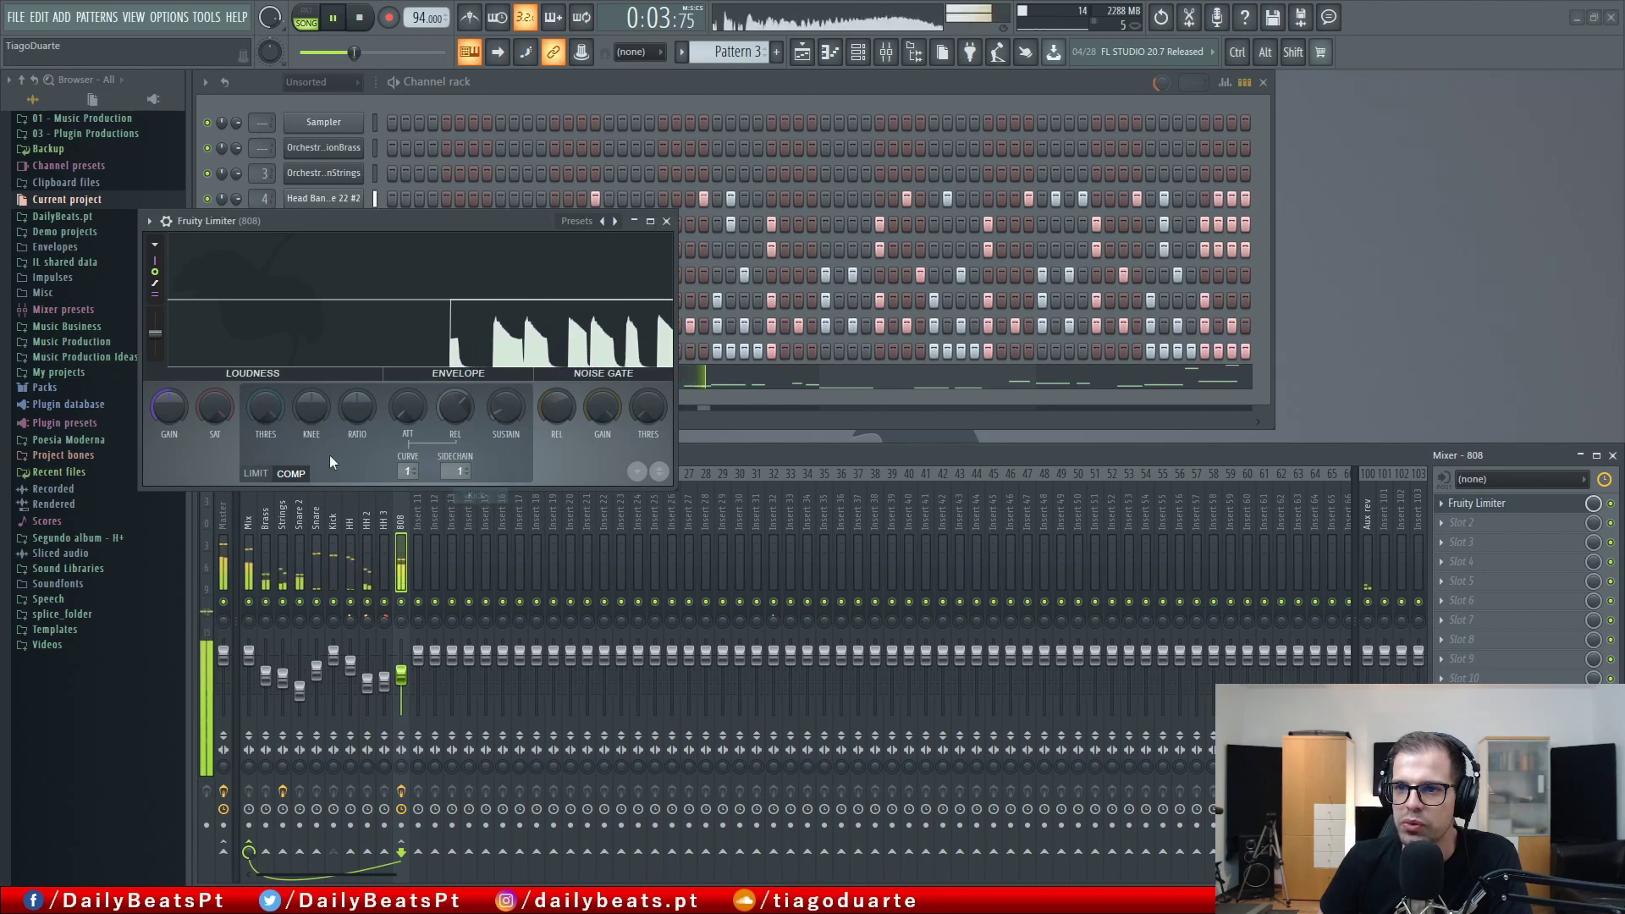
{"action": "left_click_drag", "start_coordinate": [265, 407], "coordinate": [265, 432]}
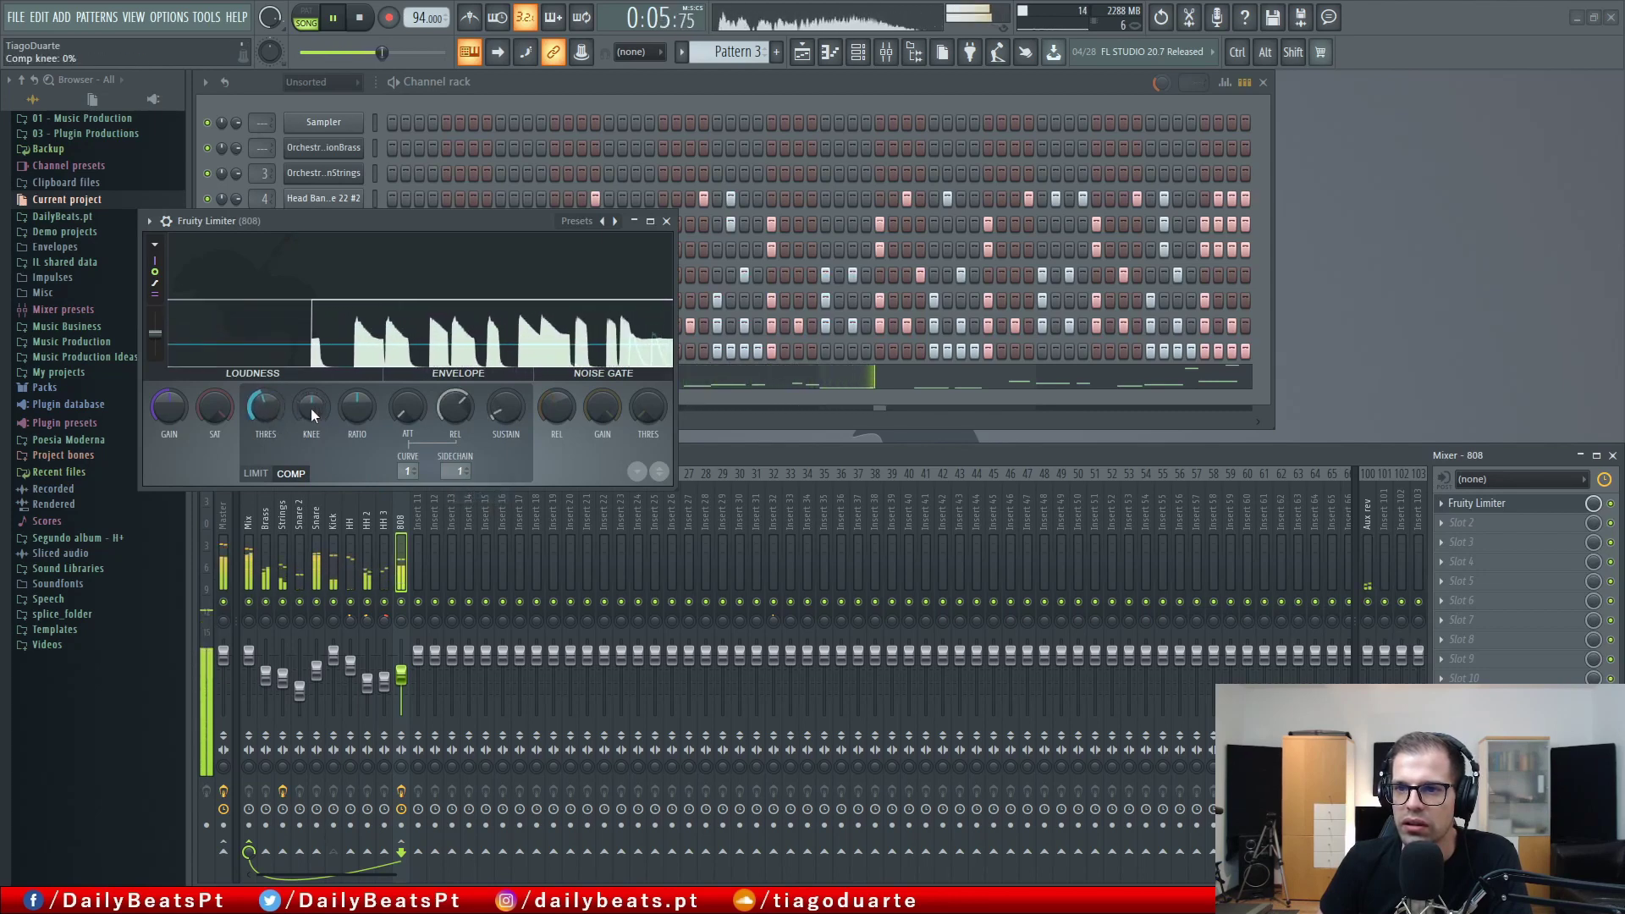
{"action": "left_click_drag", "start_coordinate": [356, 409], "coordinate": [356, 373]}
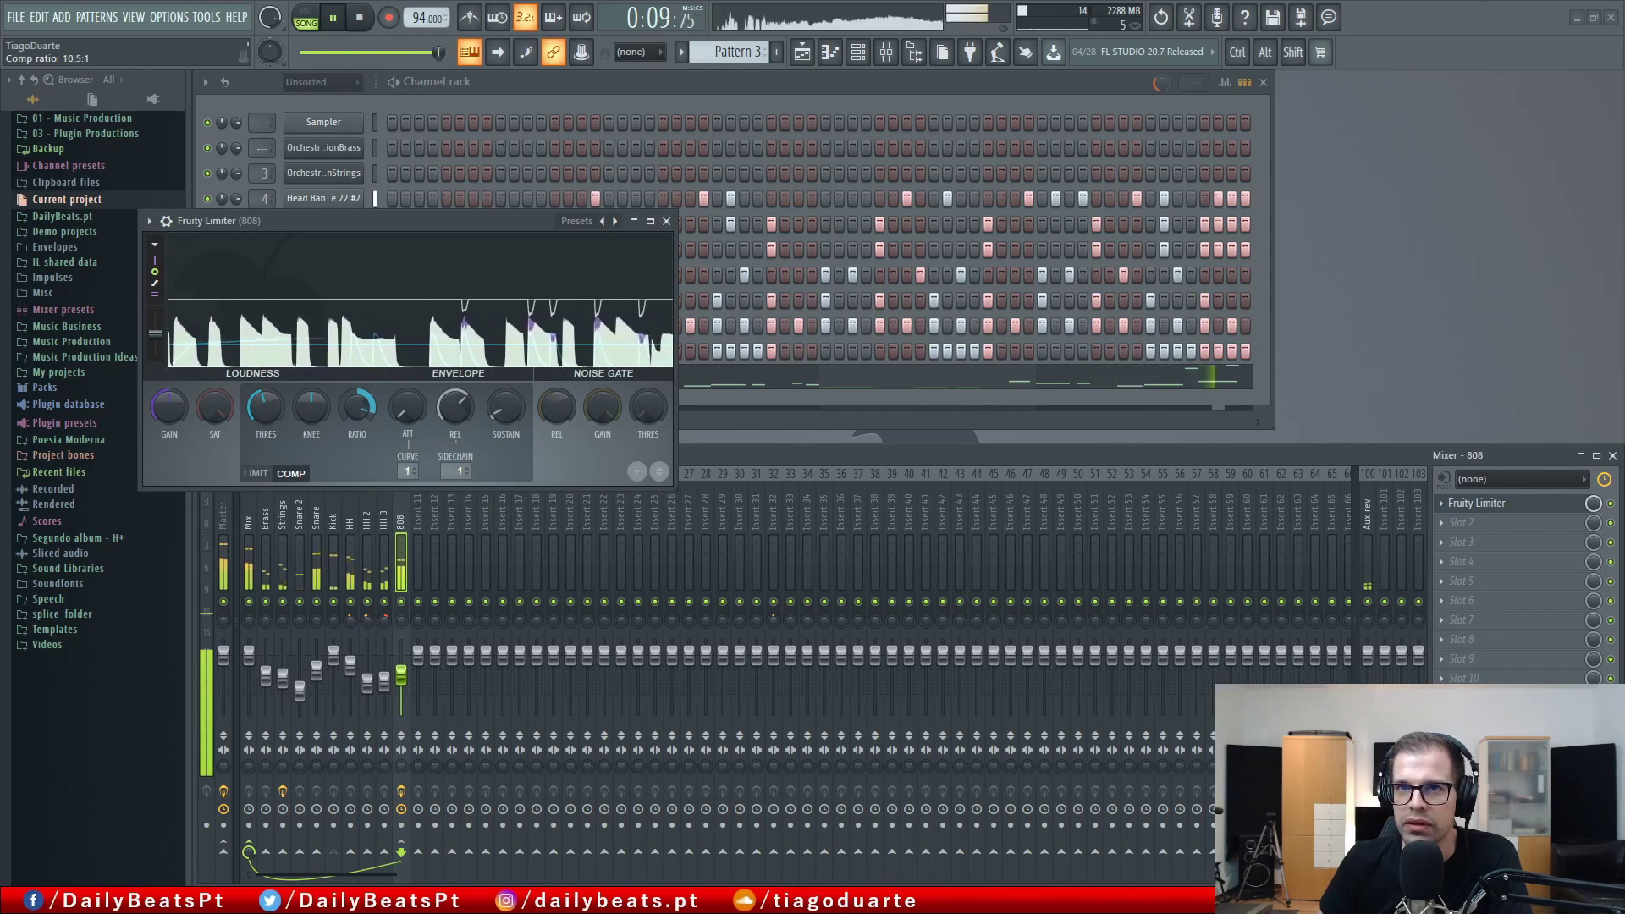
{"action": "left_click_drag", "start_coordinate": [265, 407], "coordinate": [261, 404]}
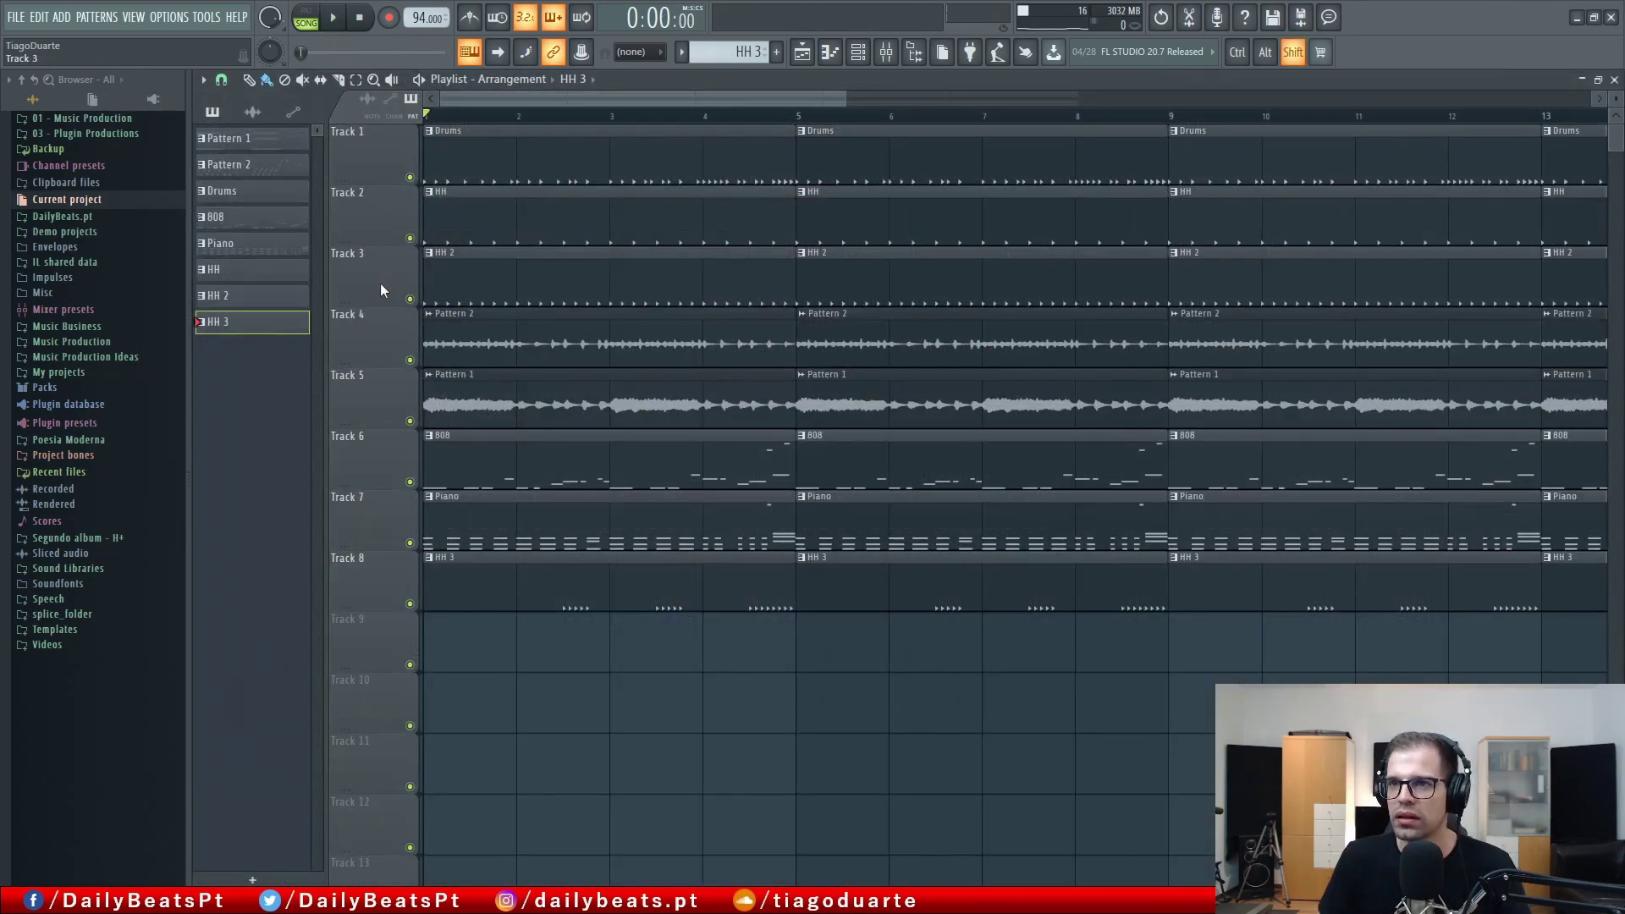
Move the HH 3 track directly below HH 2 and delete all clips in bars 1 to 4 except Pattern 1.
{"action": "left_click_drag", "start_coordinate": [416, 571], "coordinate": [396, 337]}
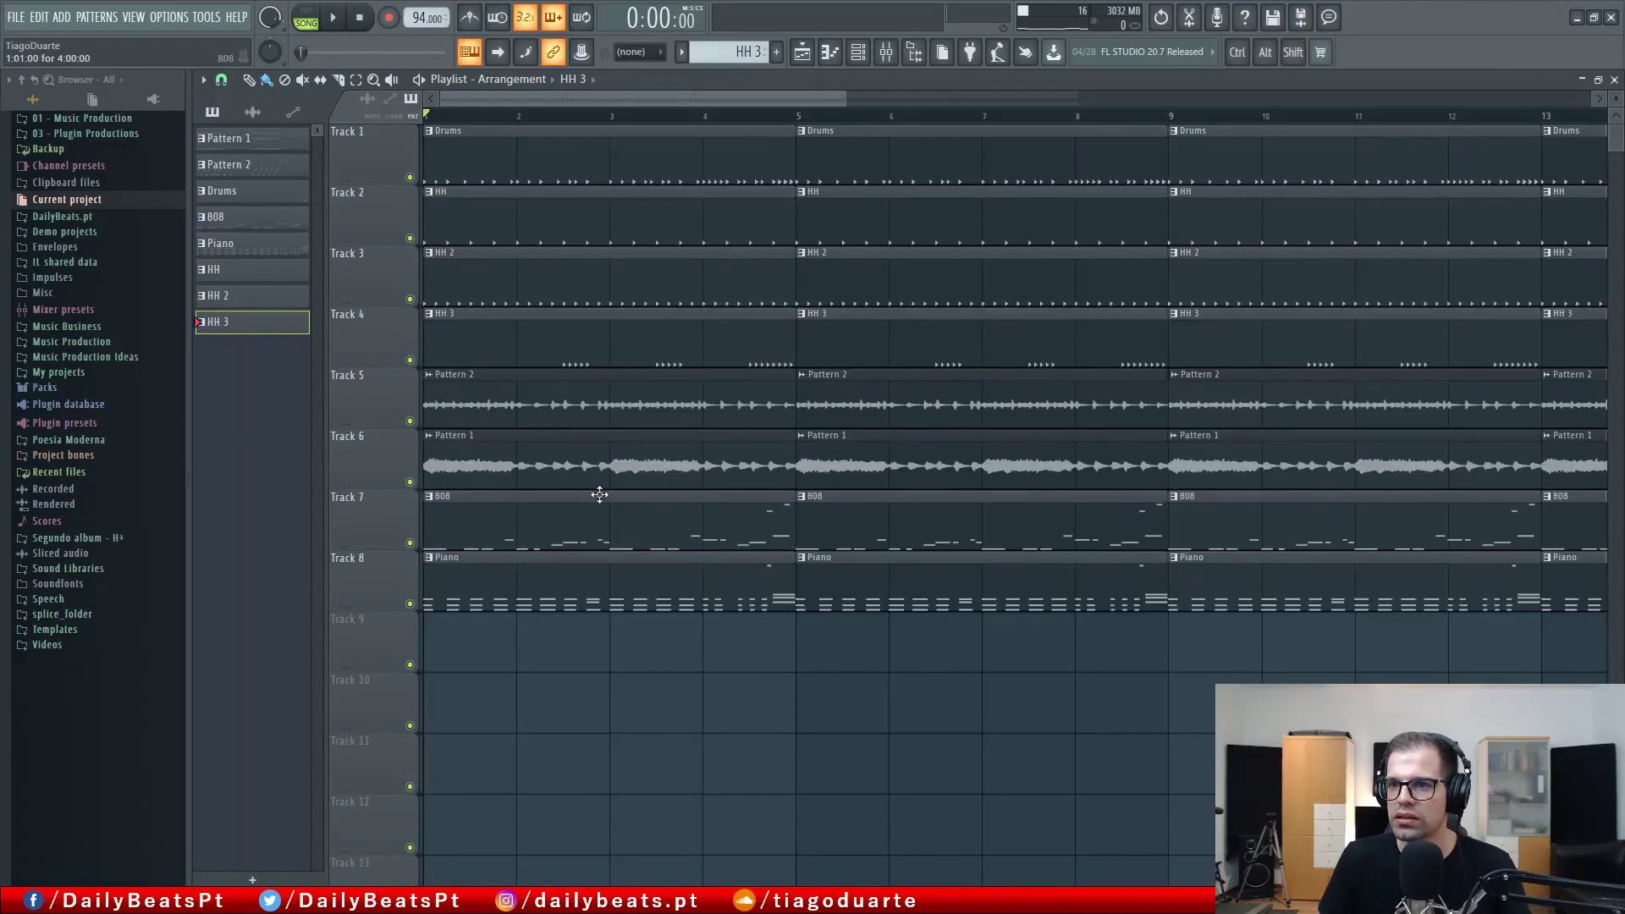
{"action": "right_click", "coordinate": [628, 344]}
{"action": "right_click", "coordinate": [623, 279]}
{"action": "right_click", "coordinate": [616, 205]}
{"action": "right_click", "coordinate": [613, 151]}
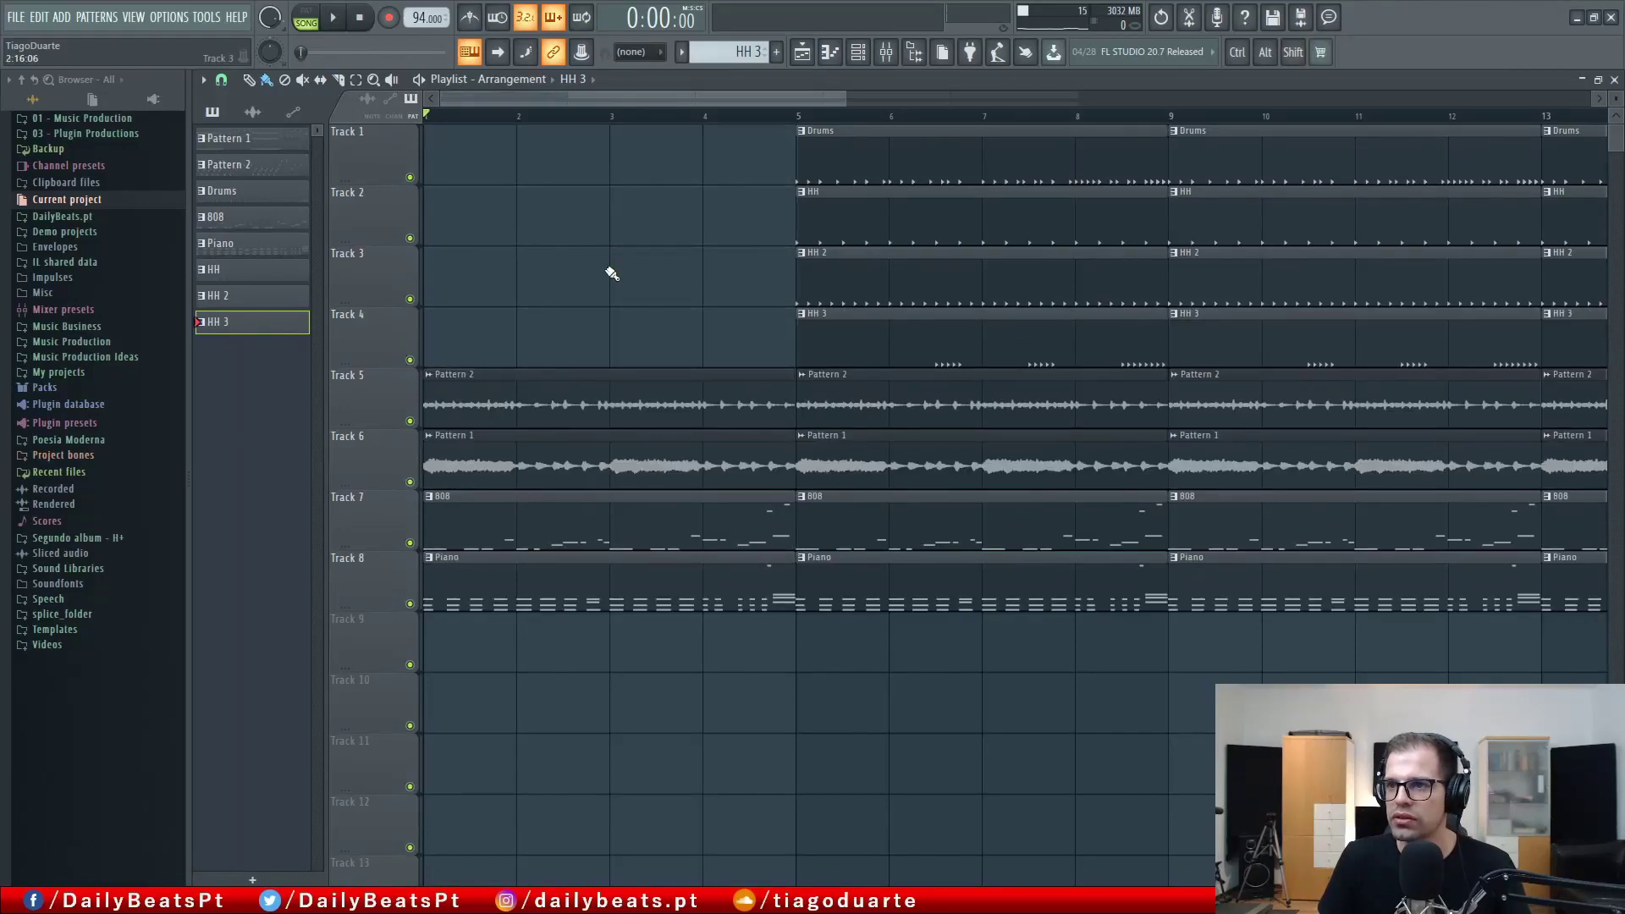
{"action": "right_click", "coordinate": [486, 415]}
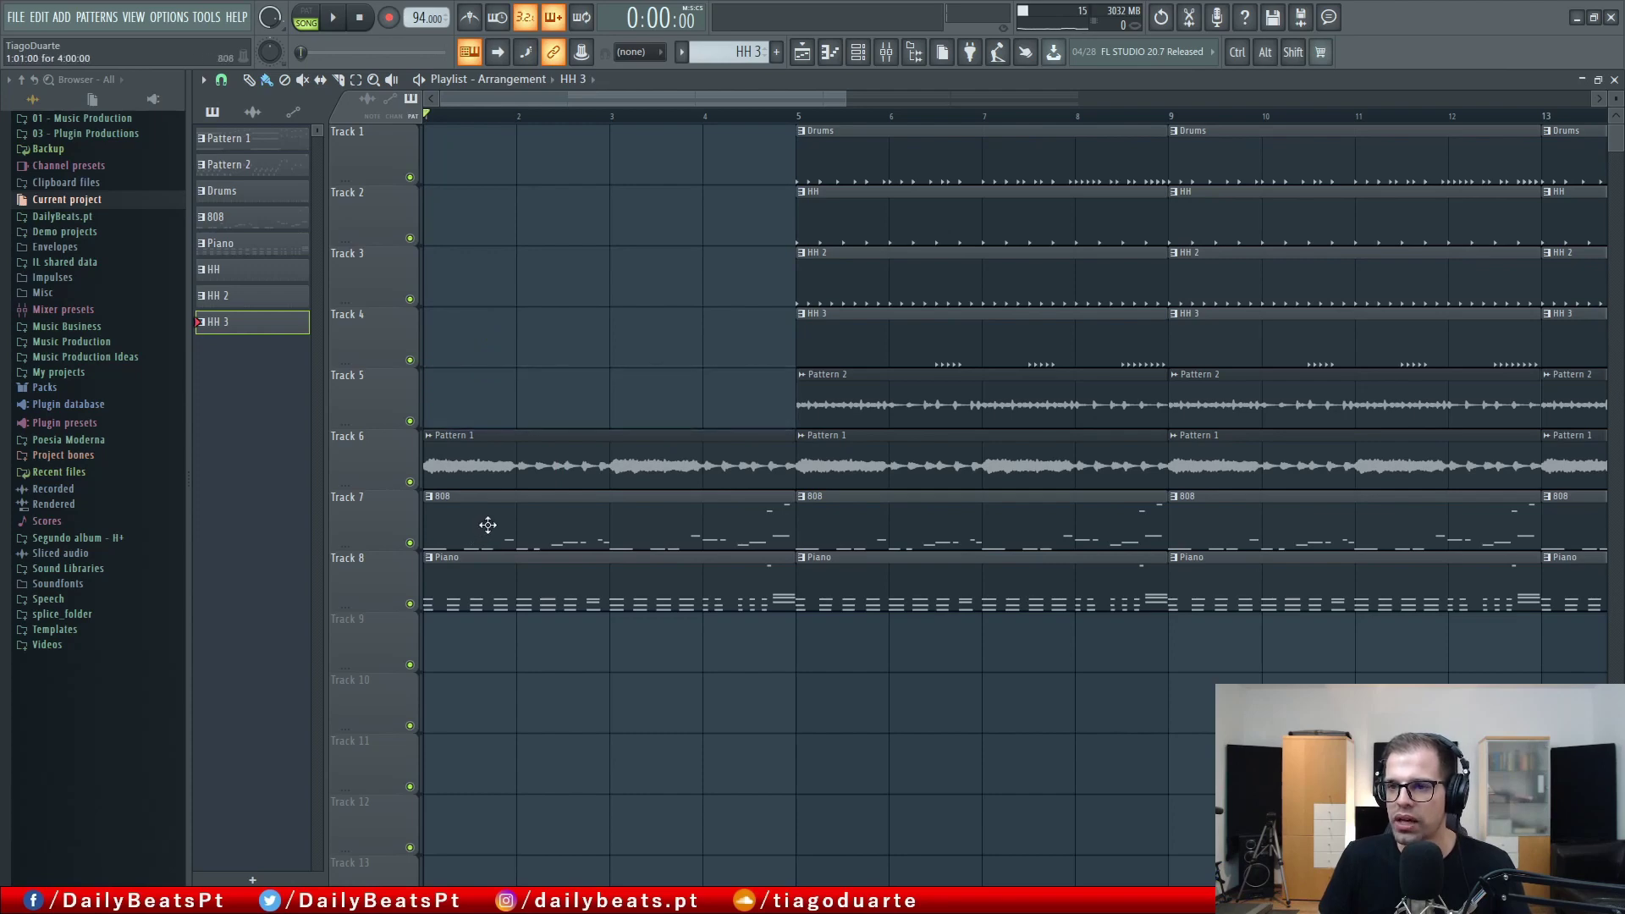
{"action": "right_click", "coordinate": [500, 533]}
{"action": "right_click", "coordinate": [513, 592]}
During playback, delete the HH 2 and HH 3 clips in bars 5 to 8 and the Pattern 2 clips in bars 5 to 16.
{"action": "key", "text": "space"}
{"action": "scroll", "coordinate": [584, 533], "scroll_direction": "down", "scroll_amount": 2, "text": "ctrl"}
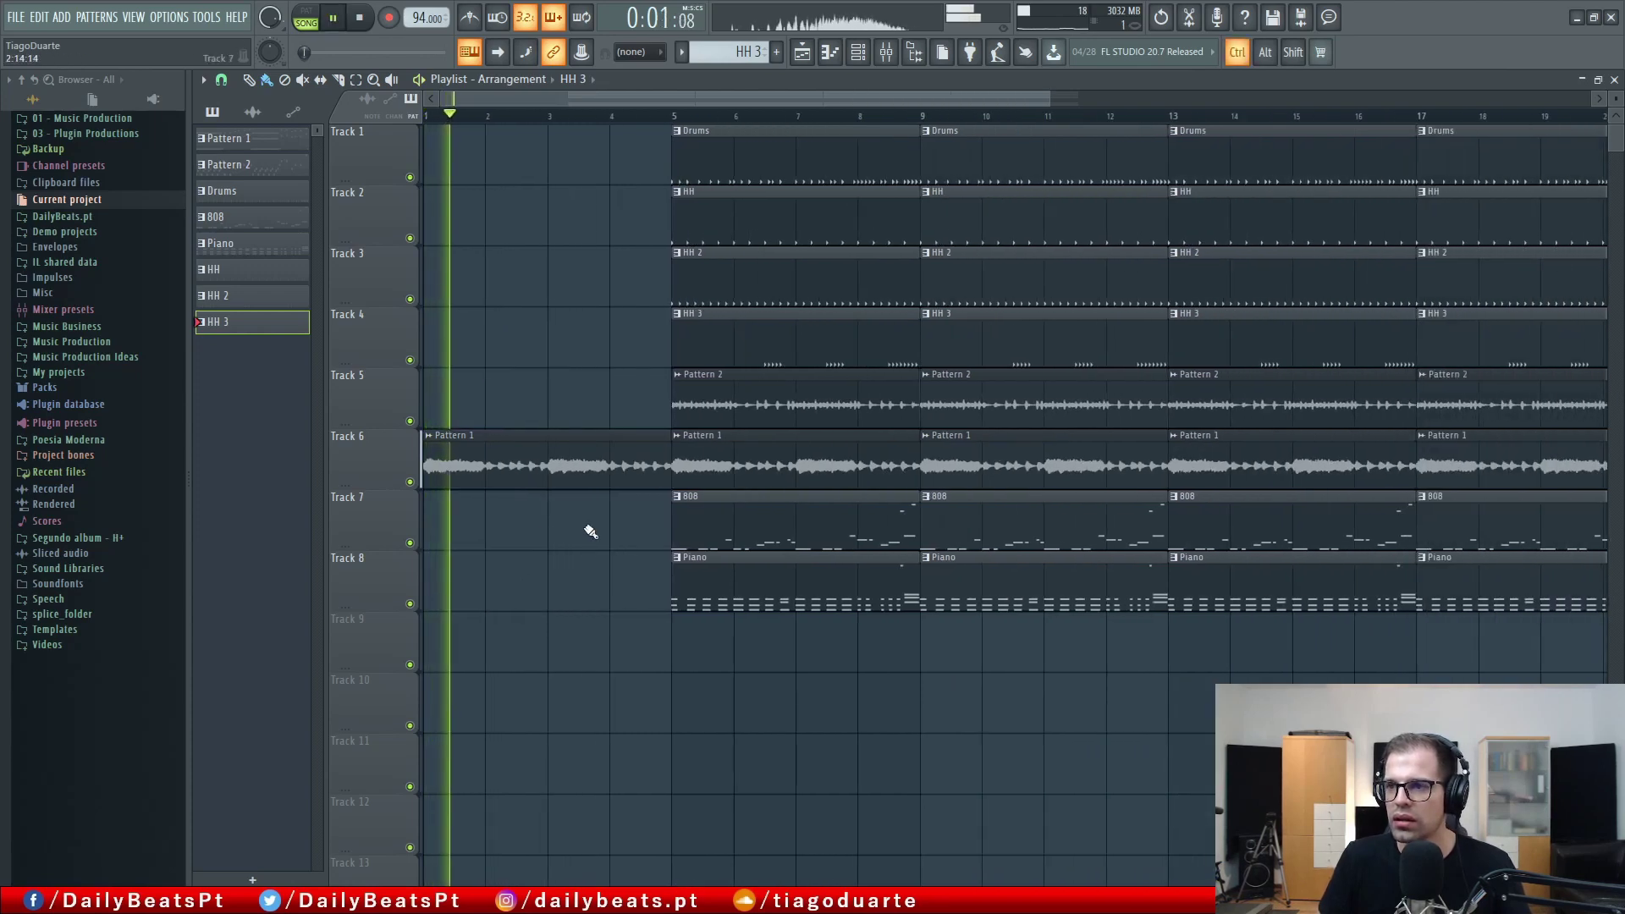
{"action": "scroll", "coordinate": [593, 513], "scroll_direction": "down", "scroll_amount": 2, "text": "ctrl"}
{"action": "right_click", "coordinate": [657, 283]}
{"action": "right_click", "coordinate": [656, 326]}
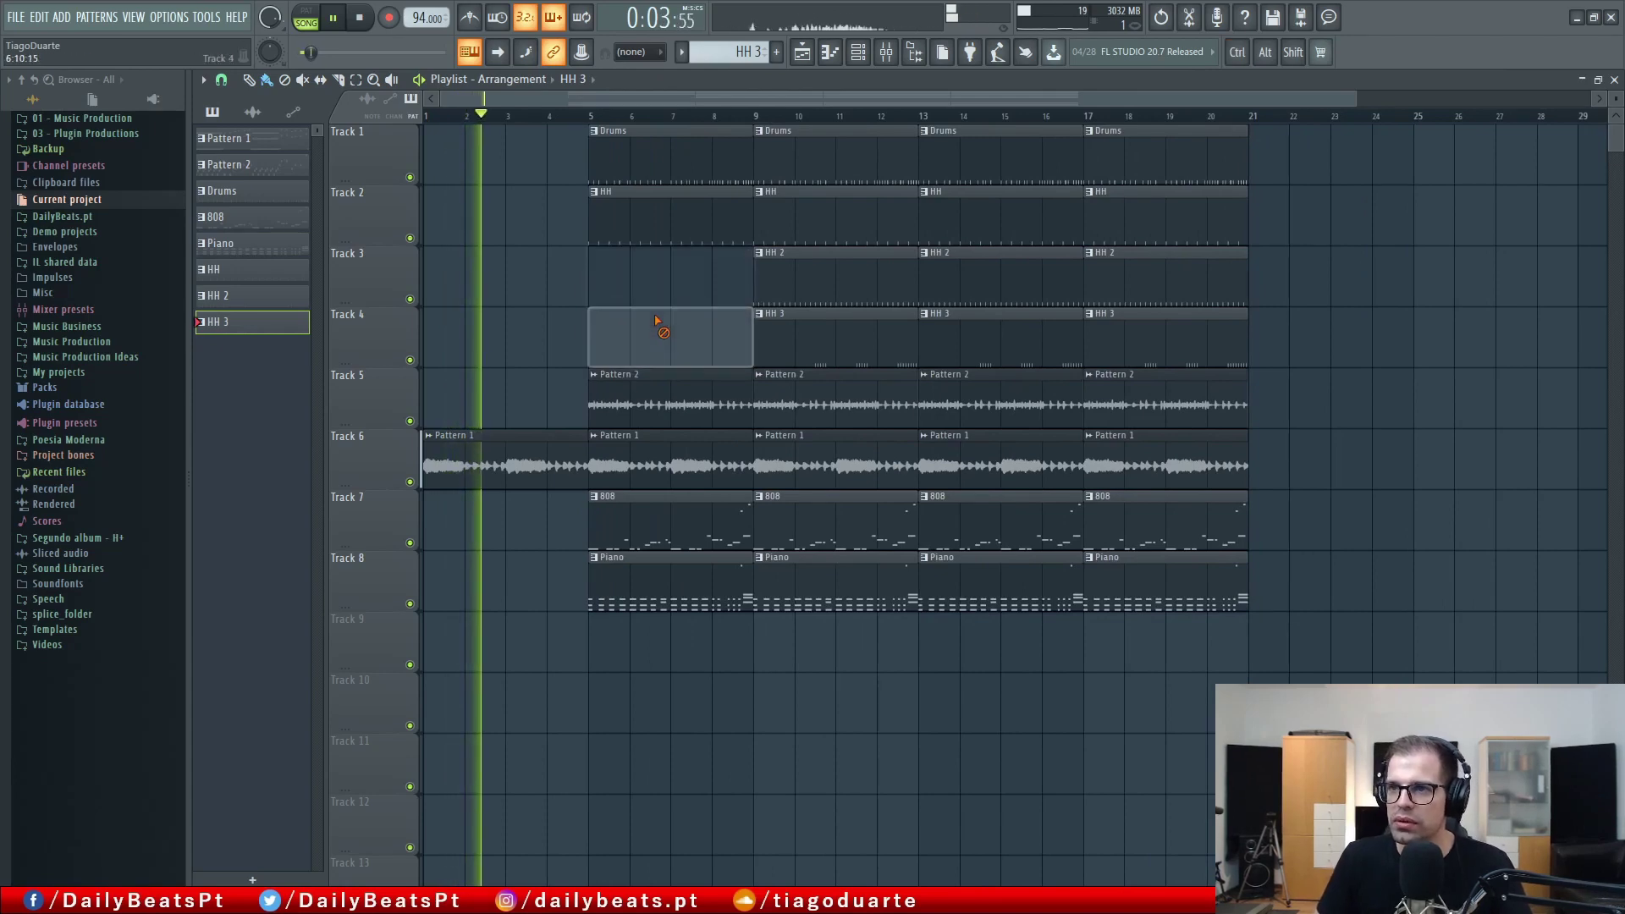
{"action": "right_click", "coordinate": [668, 391]}
{"action": "right_click", "coordinate": [825, 396]}
{"action": "right_click", "coordinate": [974, 396]}
Duplicate all clips of bars 17 to 20 into bars 21 to 28 and delete the Pattern 2 clip at bar 17.
{"action": "left_click_drag", "start_coordinate": [1259, 617], "coordinate": [1143, 103], "text": "ctrl"}
{"action": "mouse_move", "coordinate": [1134, 161]}
{"action": "left_mouse_down", "text": "shift"}
{"action": "mouse_move", "coordinate": [1360, 192]}
{"action": "mouse_move", "coordinate": [1343, 206]}
{"action": "mouse_move", "coordinate": [1292, 153]}
{"action": "mouse_move", "coordinate": [1462, 156]}
{"action": "left_mouse_up", "text": "shift"}
{"action": "right_click", "coordinate": [1161, 402]}
Delete the Piano clips in bars 5 to 12 and the HH 2 and HH 3 clips in bars 9 to 12.
{"action": "right_click", "coordinate": [669, 584]}
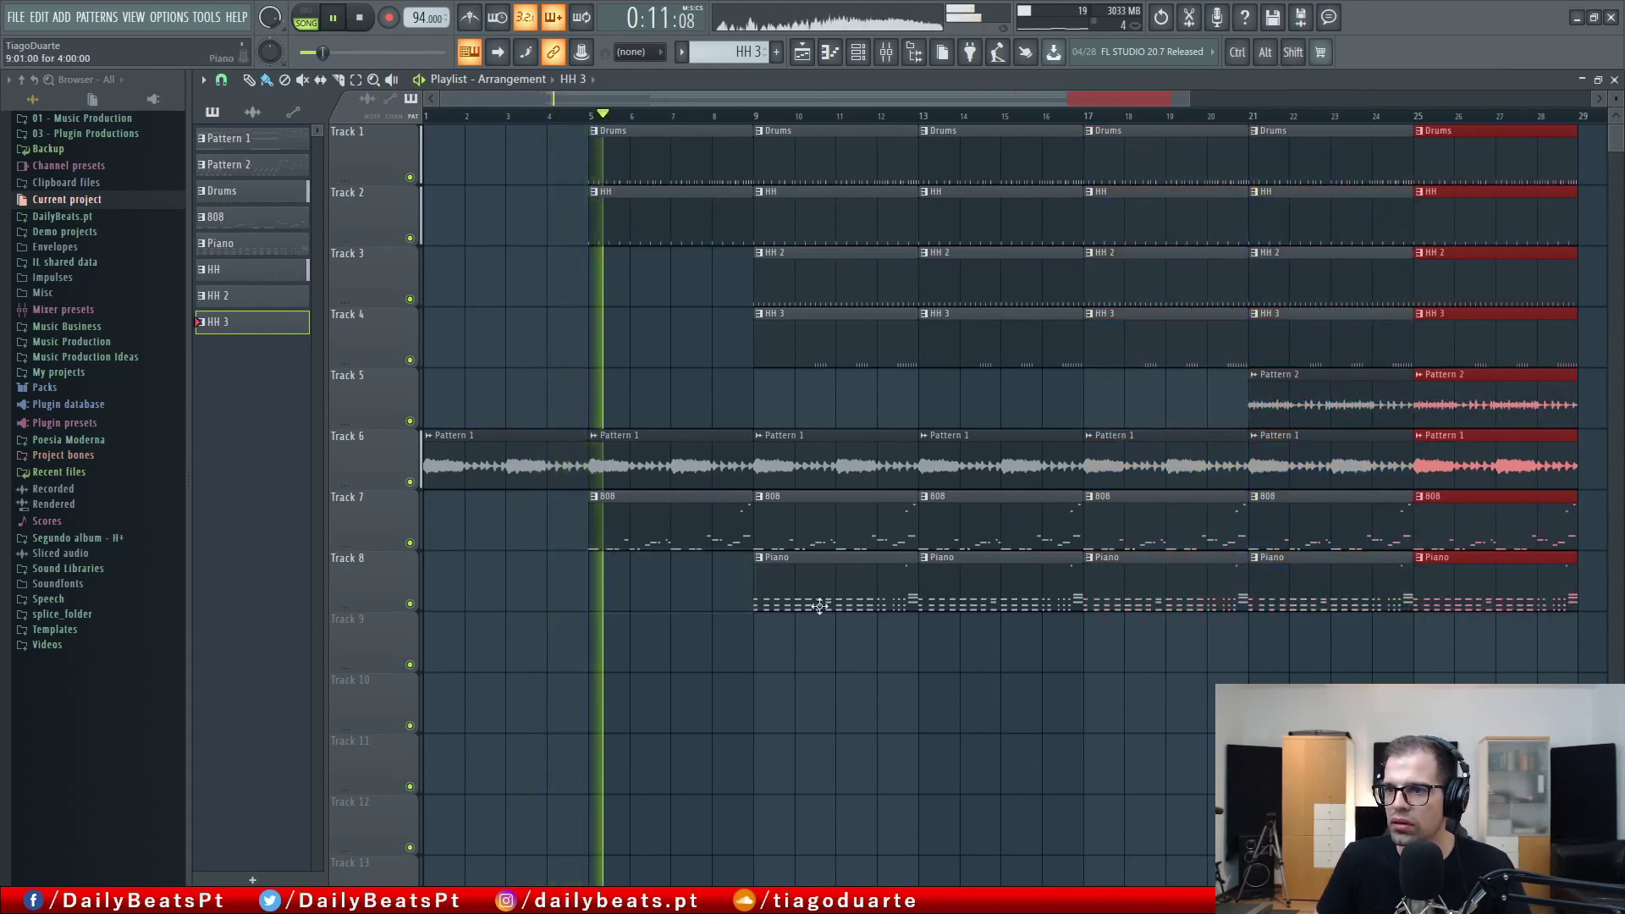
{"action": "right_click", "coordinate": [773, 596]}
{"action": "right_click", "coordinate": [1016, 598]}
{"action": "left_click_drag", "start_coordinate": [1160, 600], "coordinate": [1000, 599], "text": "shift"}
{"action": "right_click", "coordinate": [801, 362]}
{"action": "right_click", "coordinate": [802, 298]}
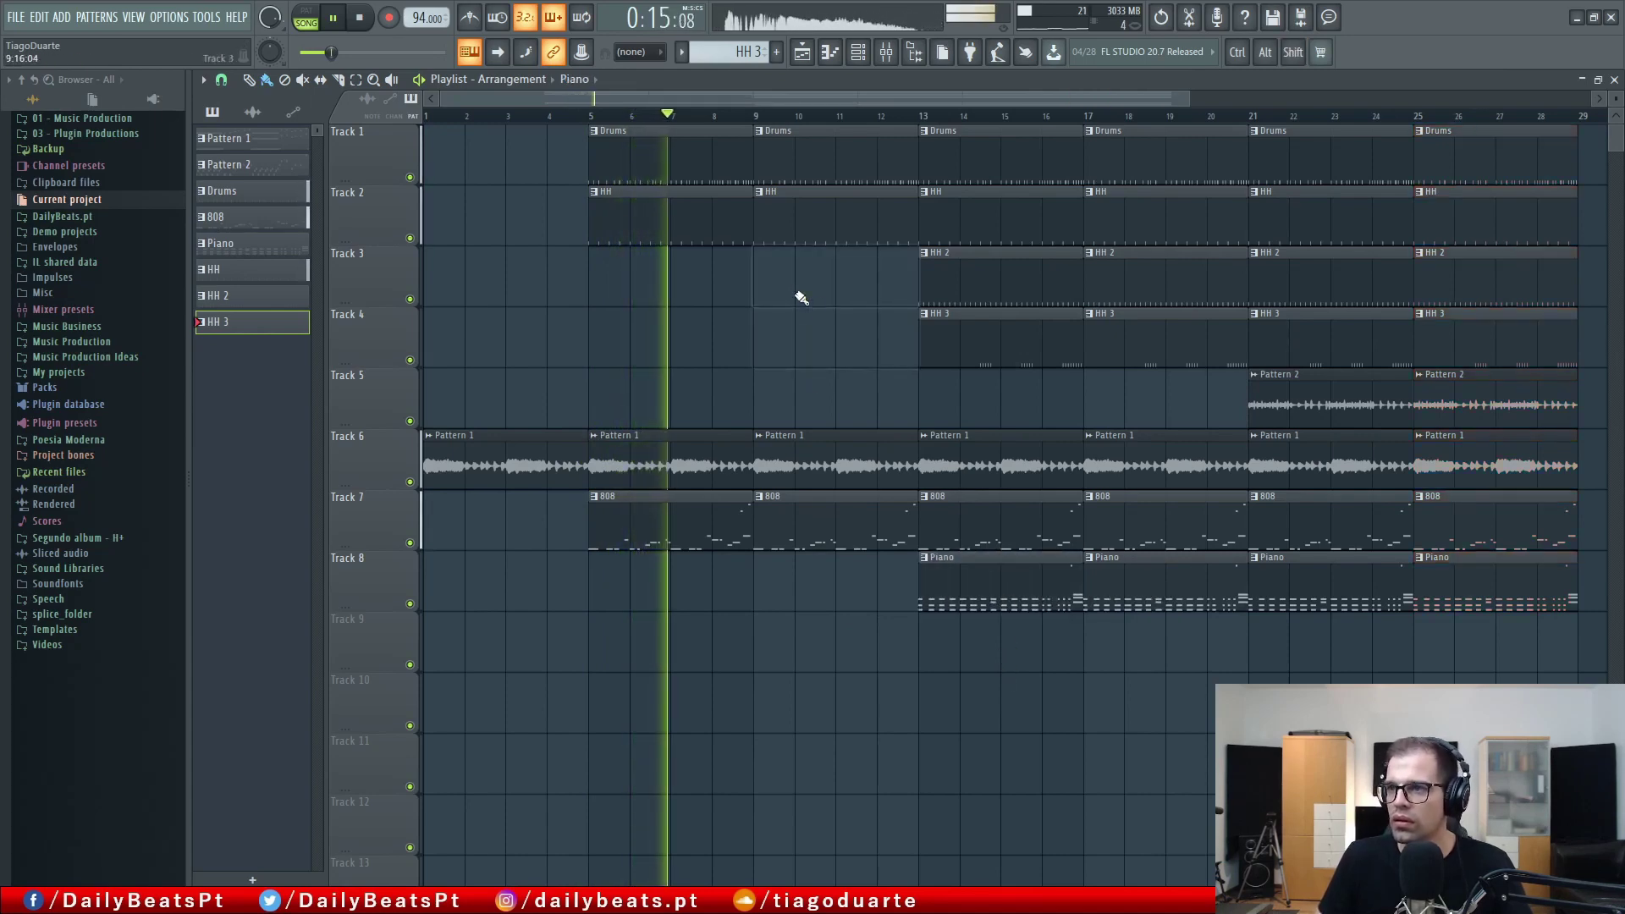
Delete the HH, HH 3 and Pattern 1 clips in bars 13 to 20.
{"action": "left_click_drag", "start_coordinate": [882, 349], "coordinate": [619, 372]}
{"action": "right_click", "coordinate": [683, 229]}
{"action": "right_click", "coordinate": [729, 350]}
{"action": "right_click", "coordinate": [906, 363]}
{"action": "right_click", "coordinate": [906, 230]}
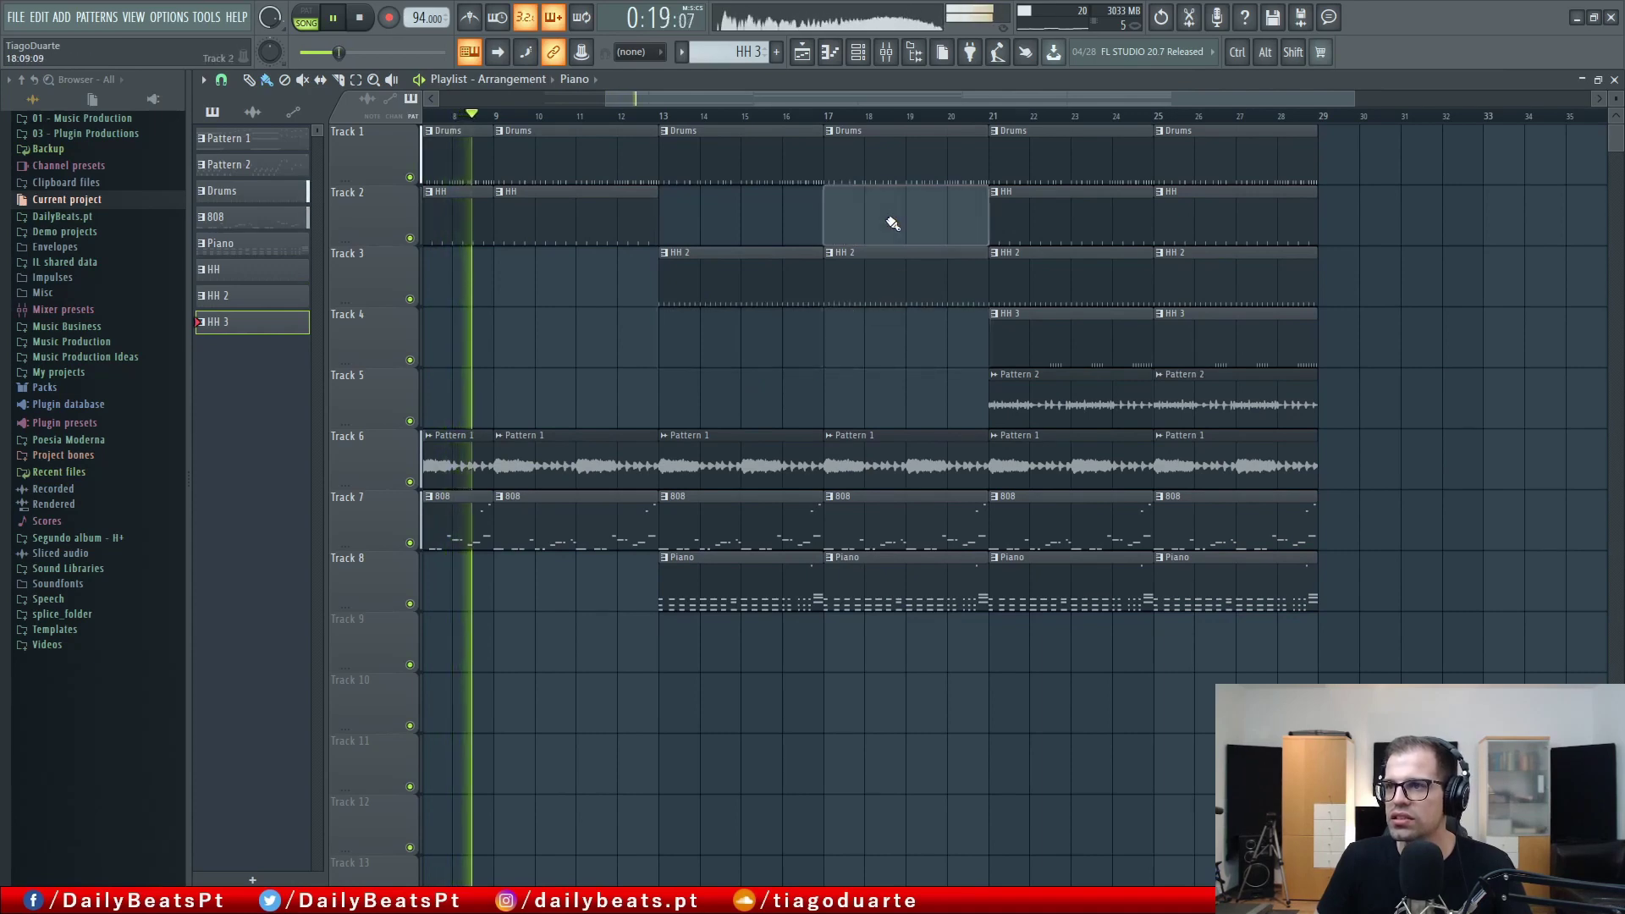
{"action": "right_click", "coordinate": [737, 465]}
{"action": "right_click", "coordinate": [906, 469]}
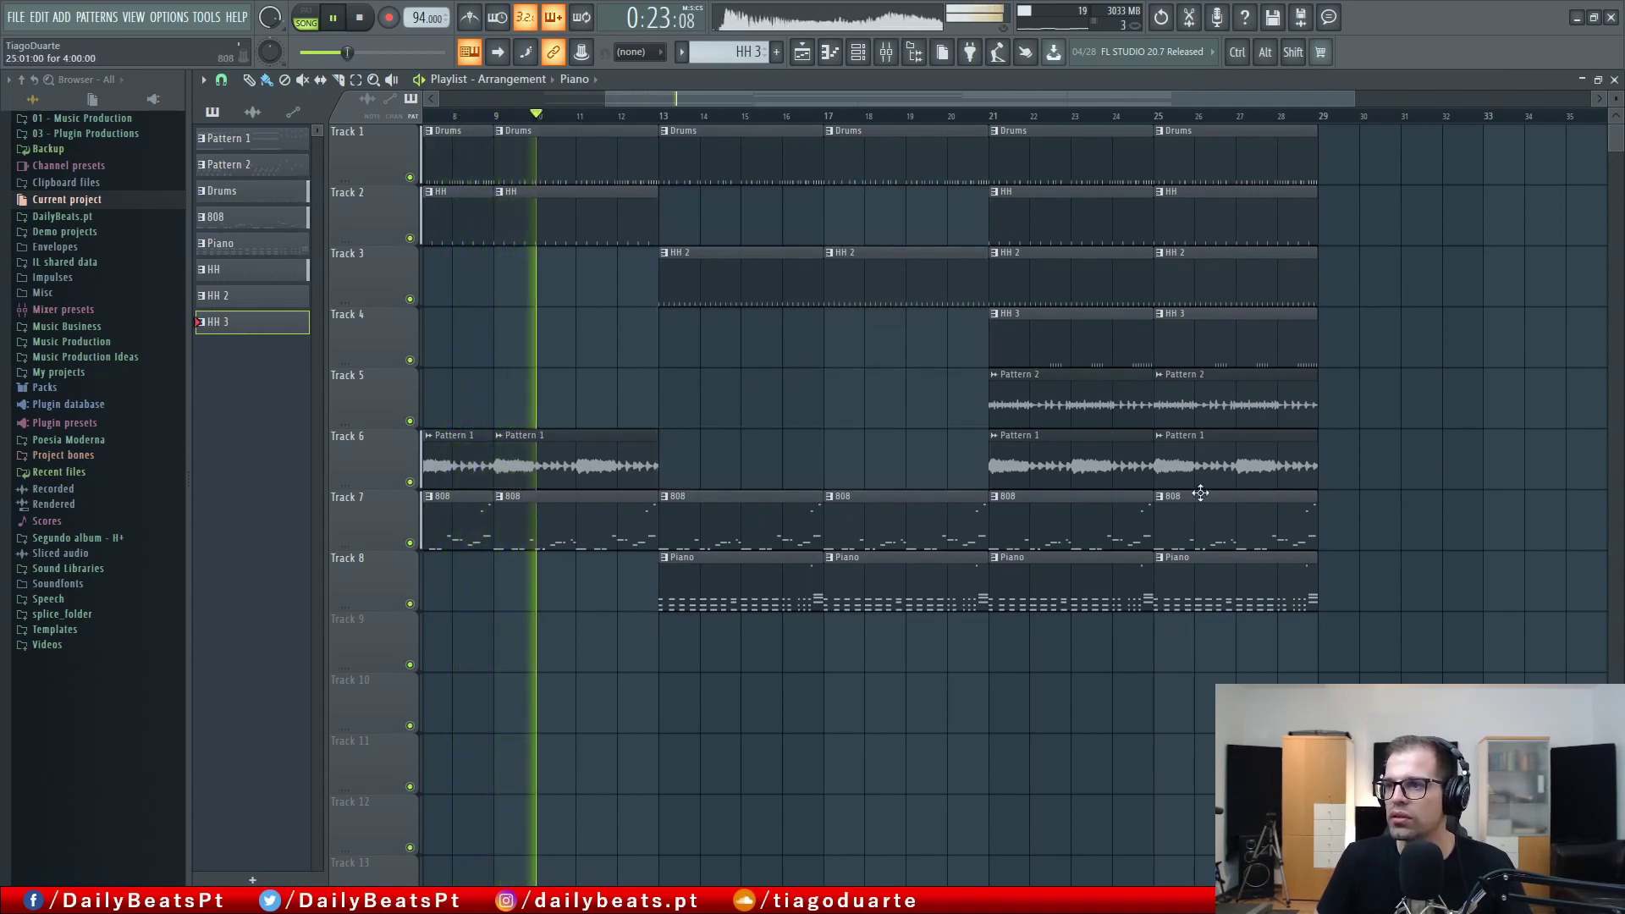
Select bars 5 to 28 on the timeline as the playback range and listen through the arrangement.
{"action": "scroll", "coordinate": [875, 407], "scroll_direction": "down", "scroll_amount": 3}
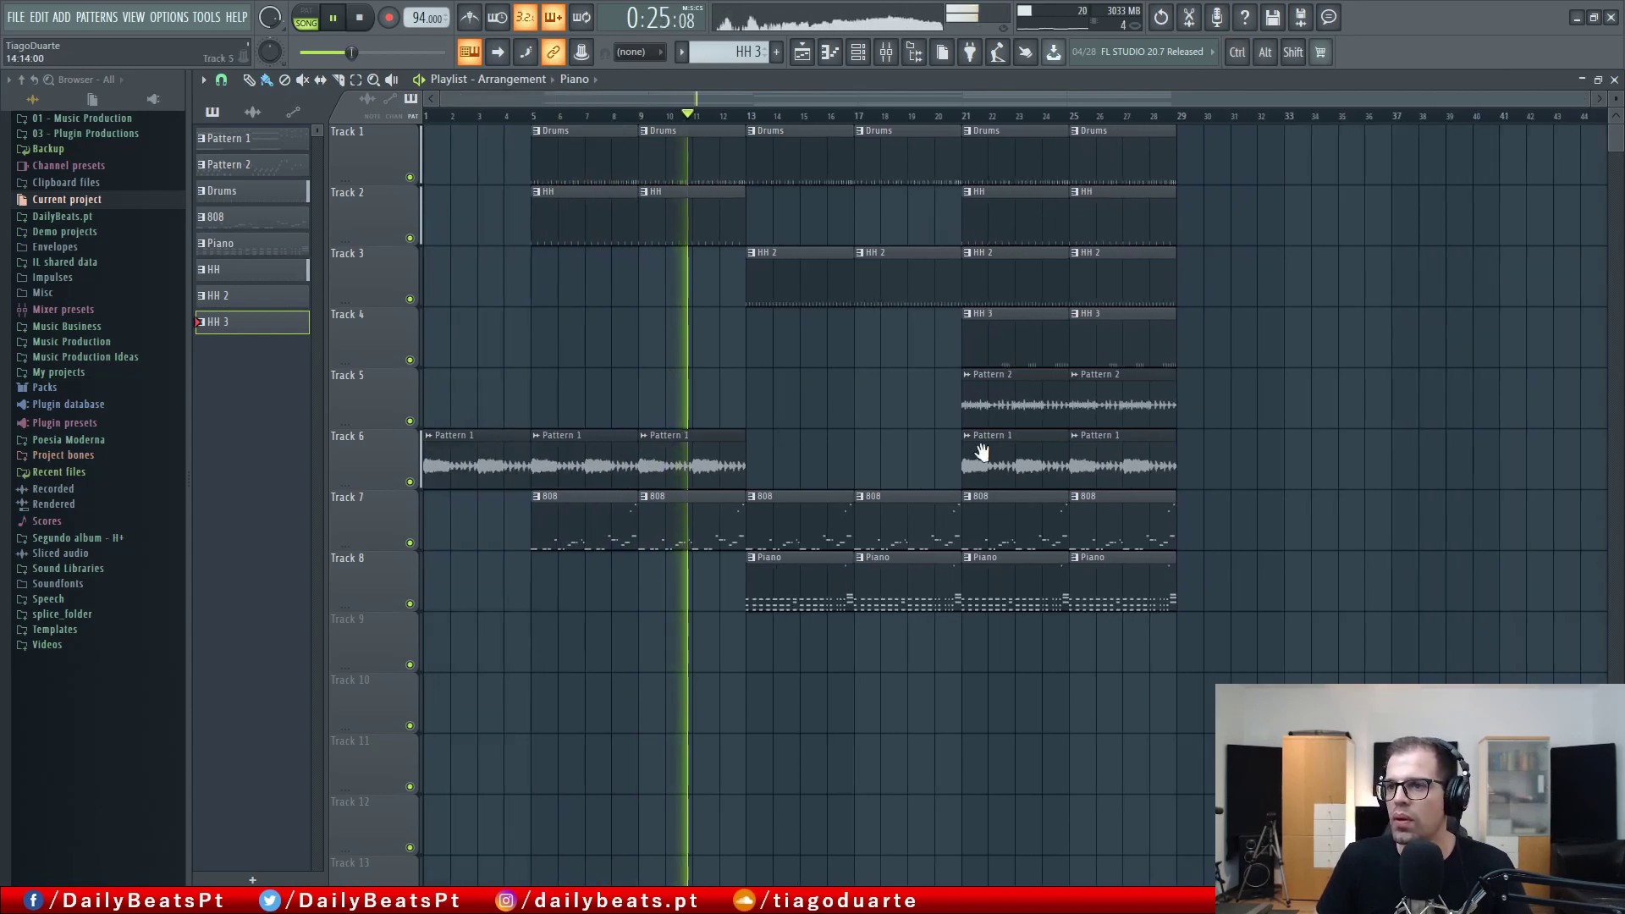
{"action": "left_click_drag", "start_coordinate": [1179, 127], "coordinate": [533, 178]}
{"action": "left_click", "coordinate": [645, 328]}
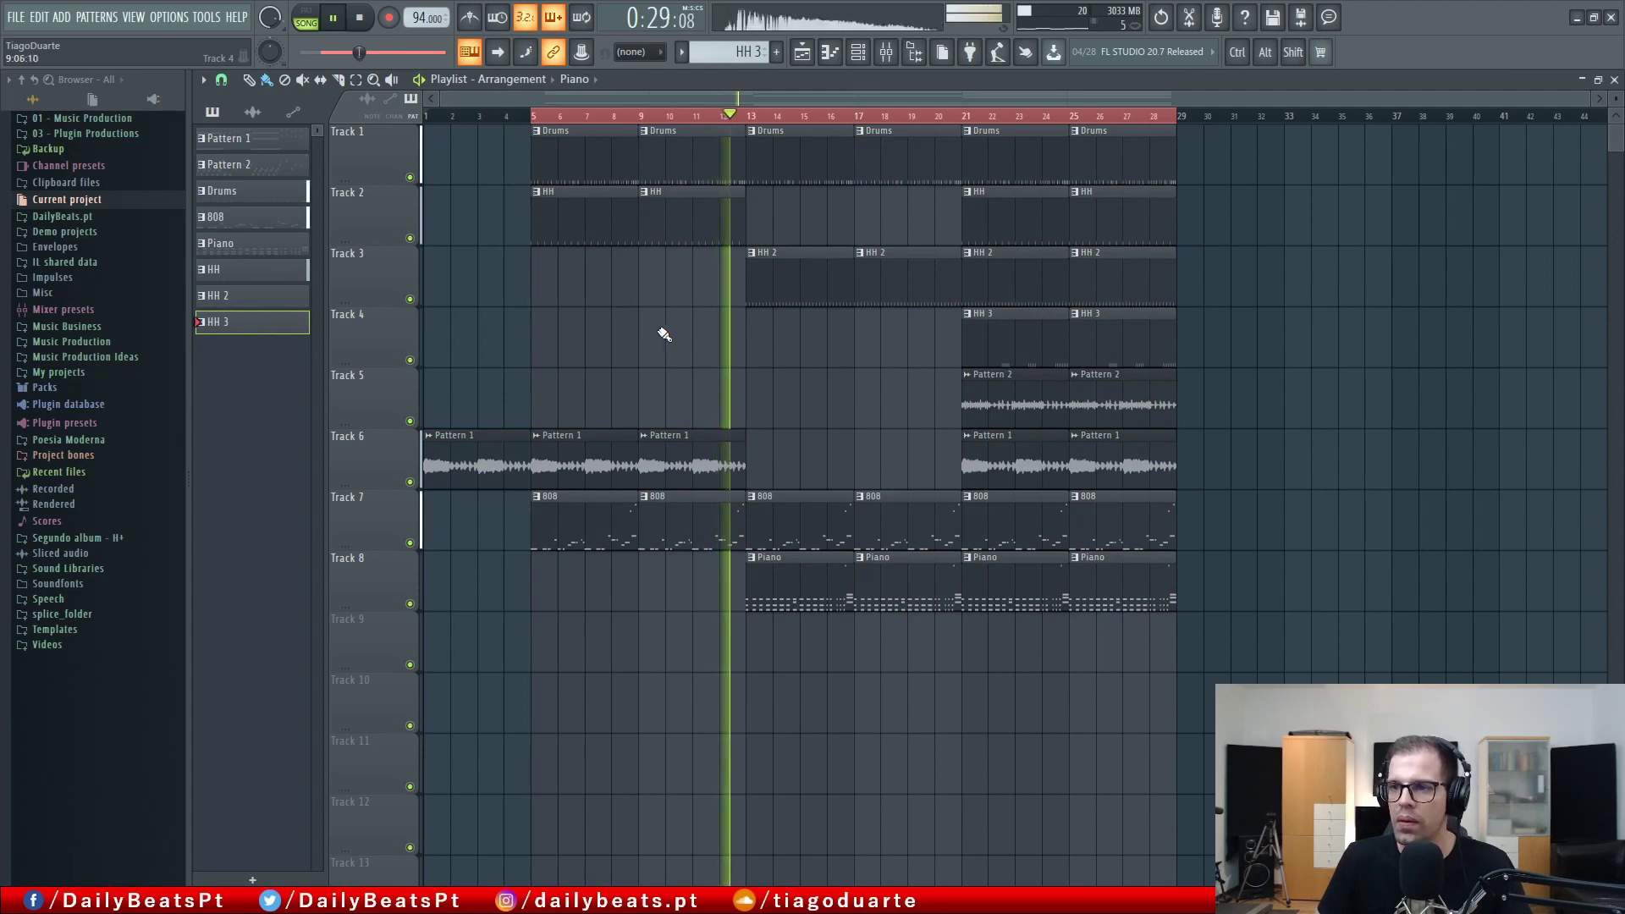
{"action": "scroll", "coordinate": [873, 404], "scroll_direction": "up", "scroll_amount": 4}
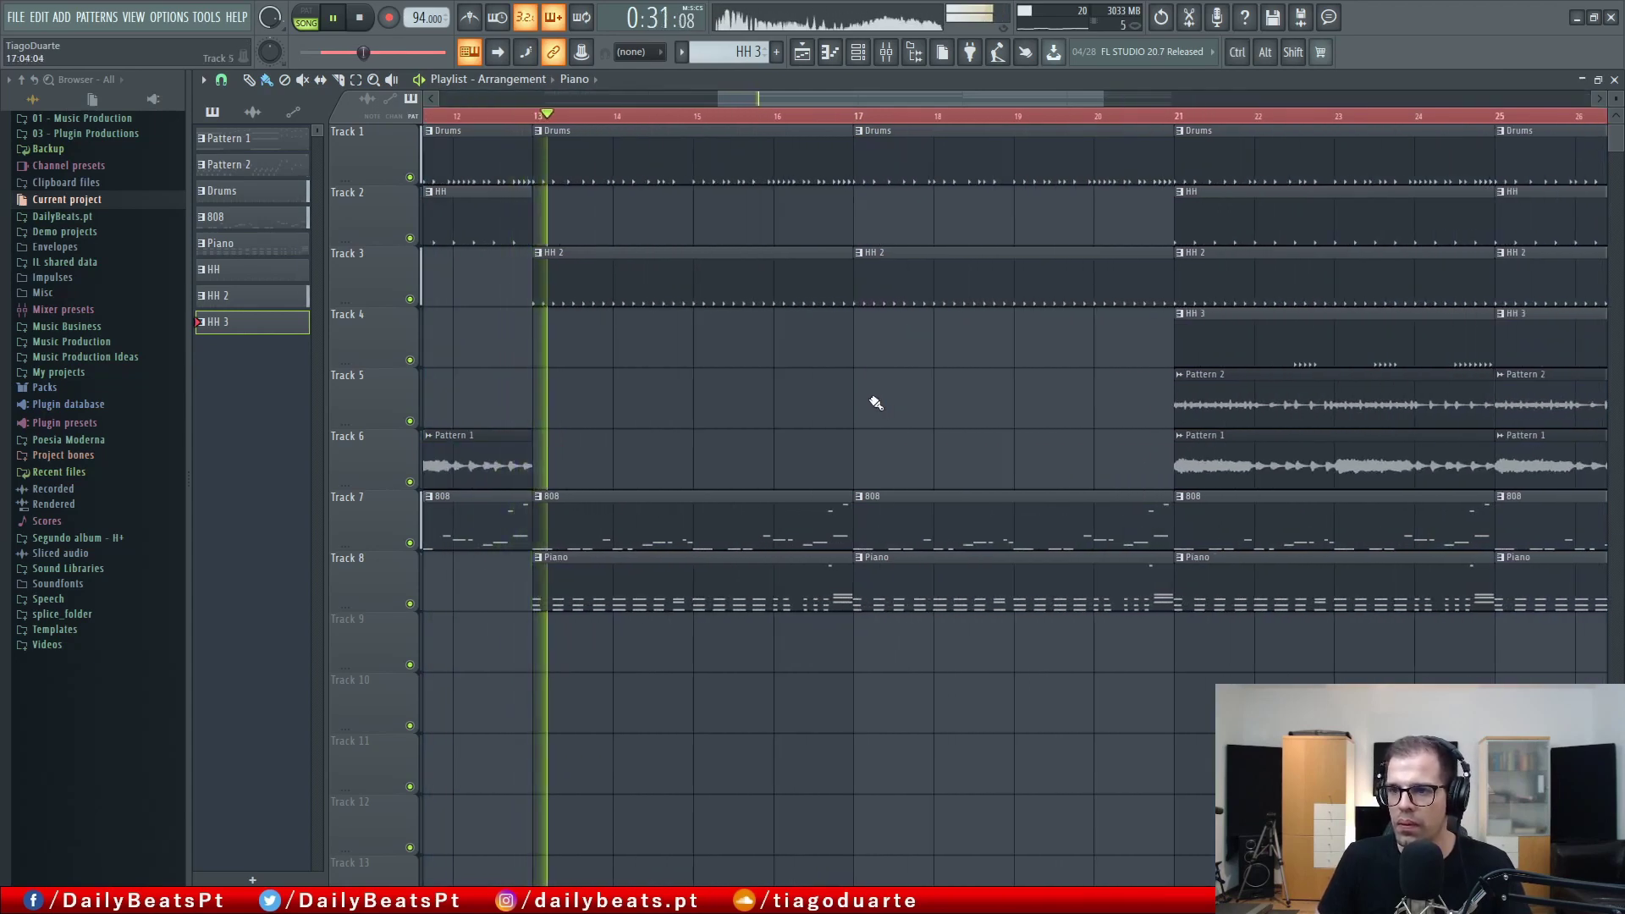
{"action": "scroll", "coordinate": [873, 403], "scroll_direction": "down", "scroll_amount": 4}
{"action": "left_click_drag", "start_coordinate": [1103, 420], "coordinate": [978, 435]}
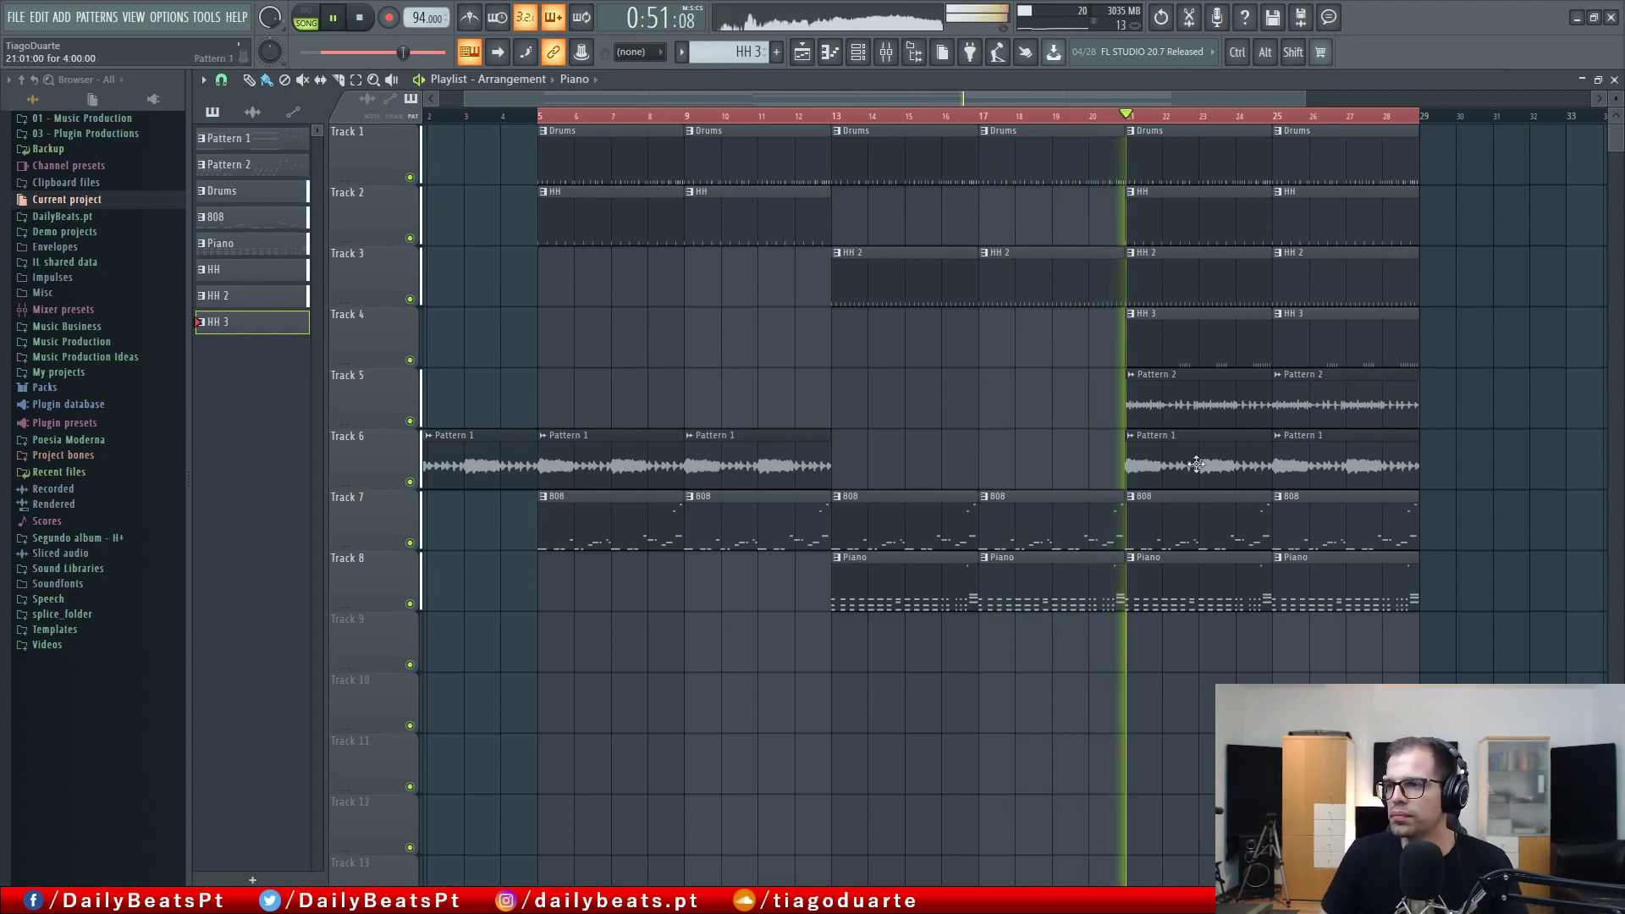
Try removing the Pattern 1 clip in bars 21 to 24 and undo the deletion.
{"action": "right_click", "coordinate": [1186, 468]}
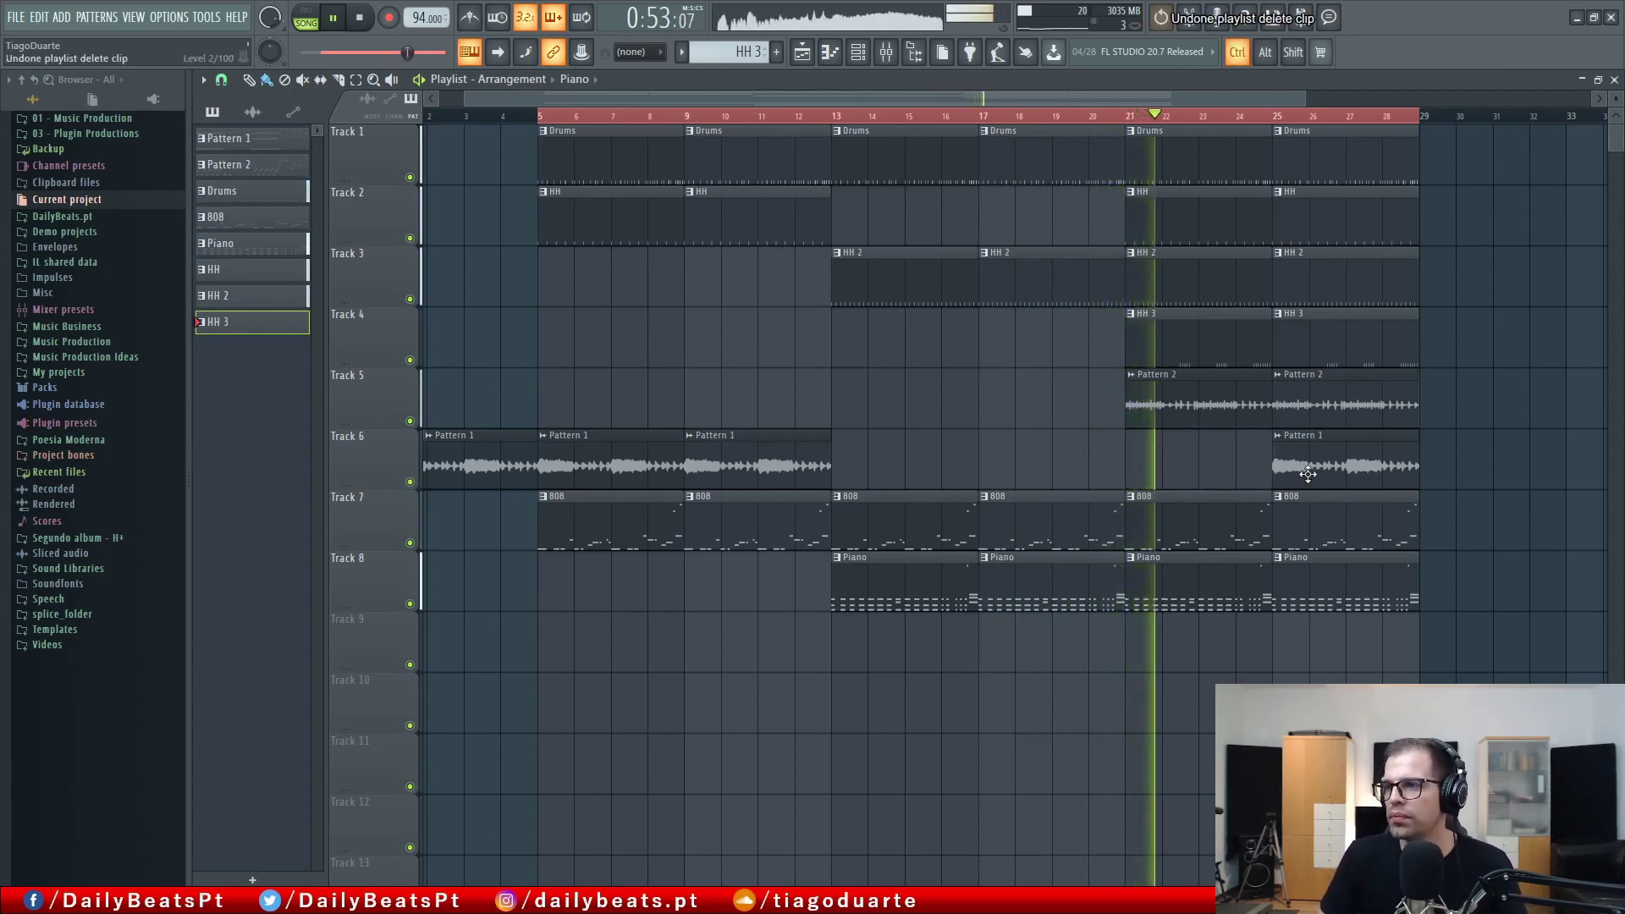
{"action": "key", "text": "ctrl+z"}
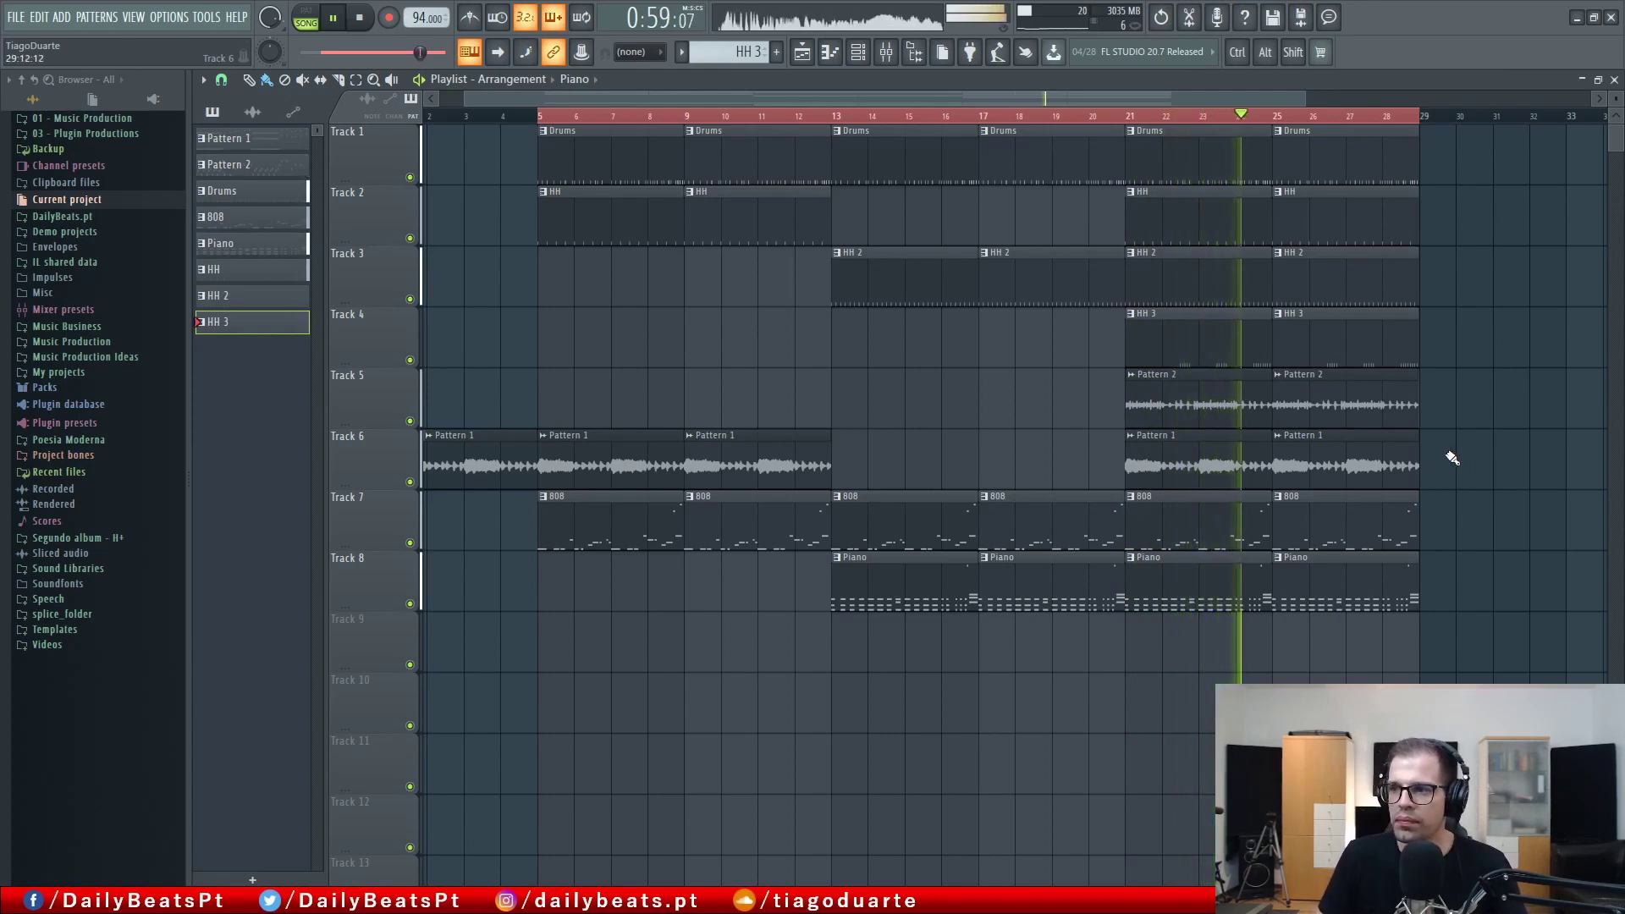
Try exchanging the HH clips in bars 5 to 12 with the HH 2 clips in bars 13 to 20, and play from bar 13.
{"action": "scroll", "coordinate": [1452, 451], "scroll_direction": "down", "scroll_amount": 3}
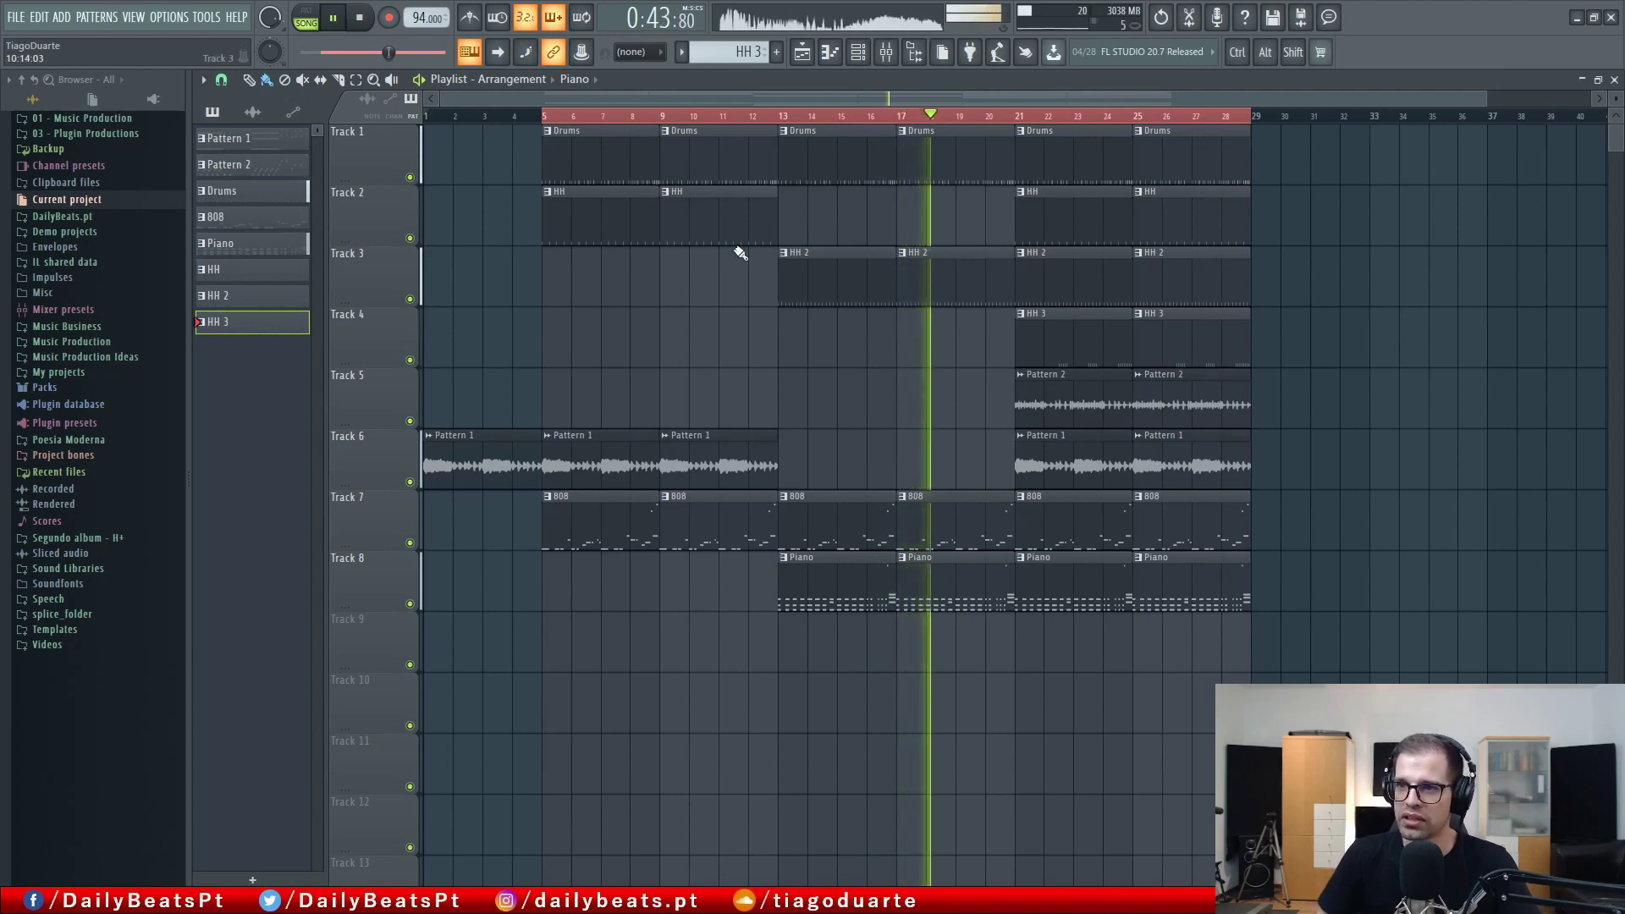
{"action": "left_click_drag", "start_coordinate": [793, 222], "coordinate": [851, 218]}
{"action": "left_click_drag", "start_coordinate": [759, 283], "coordinate": [719, 292]}
{"action": "left_click", "coordinate": [824, 381]}
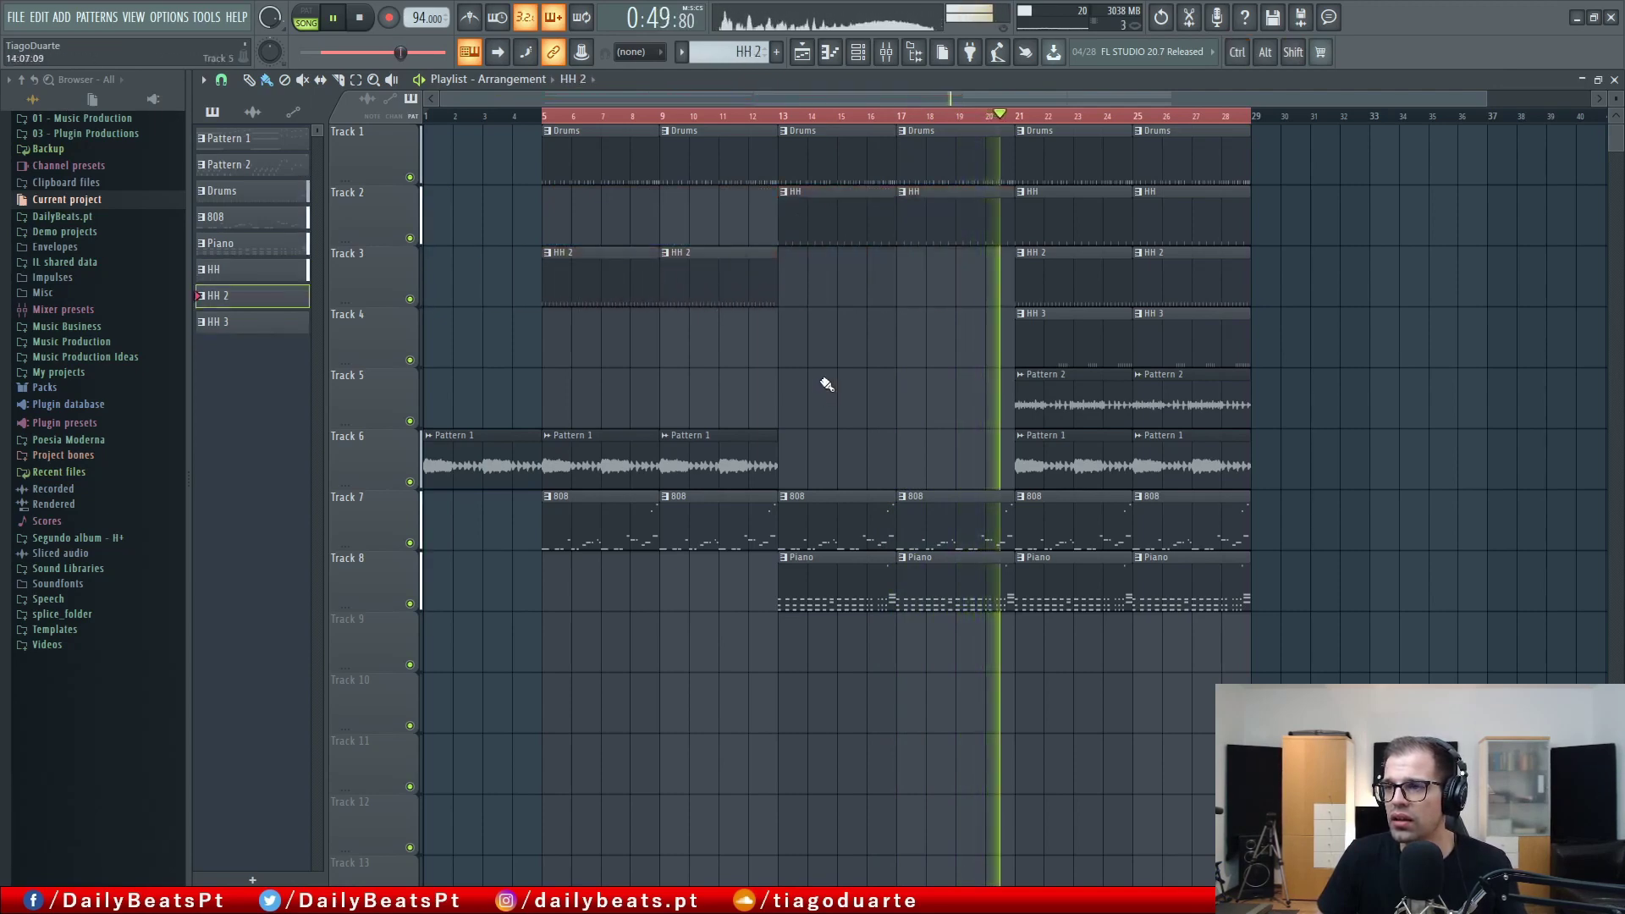
{"action": "left_click", "coordinate": [779, 116]}
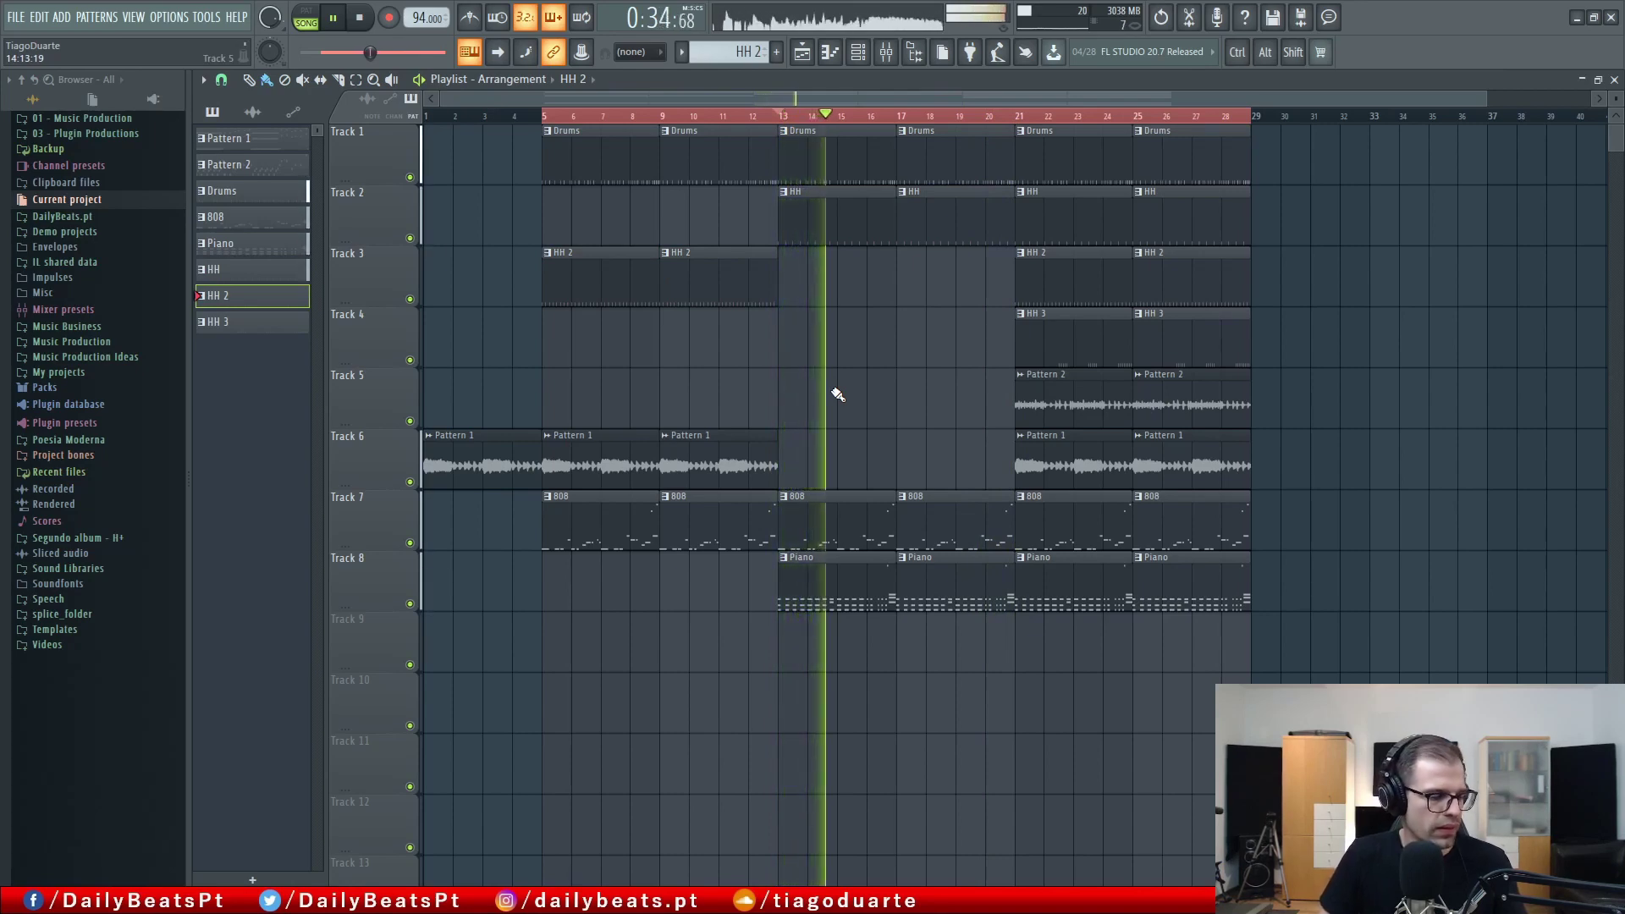
Return the HH clips to bars 5 to 12 and the HH 2 clips to bars 13 to 20.
{"action": "left_click_drag", "start_coordinate": [755, 225], "coordinate": [694, 236]}
{"action": "left_click_drag", "start_coordinate": [786, 275], "coordinate": [631, 282]}
{"action": "left_click_drag", "start_coordinate": [631, 282], "coordinate": [862, 294]}
{"action": "left_click", "coordinate": [836, 379]}
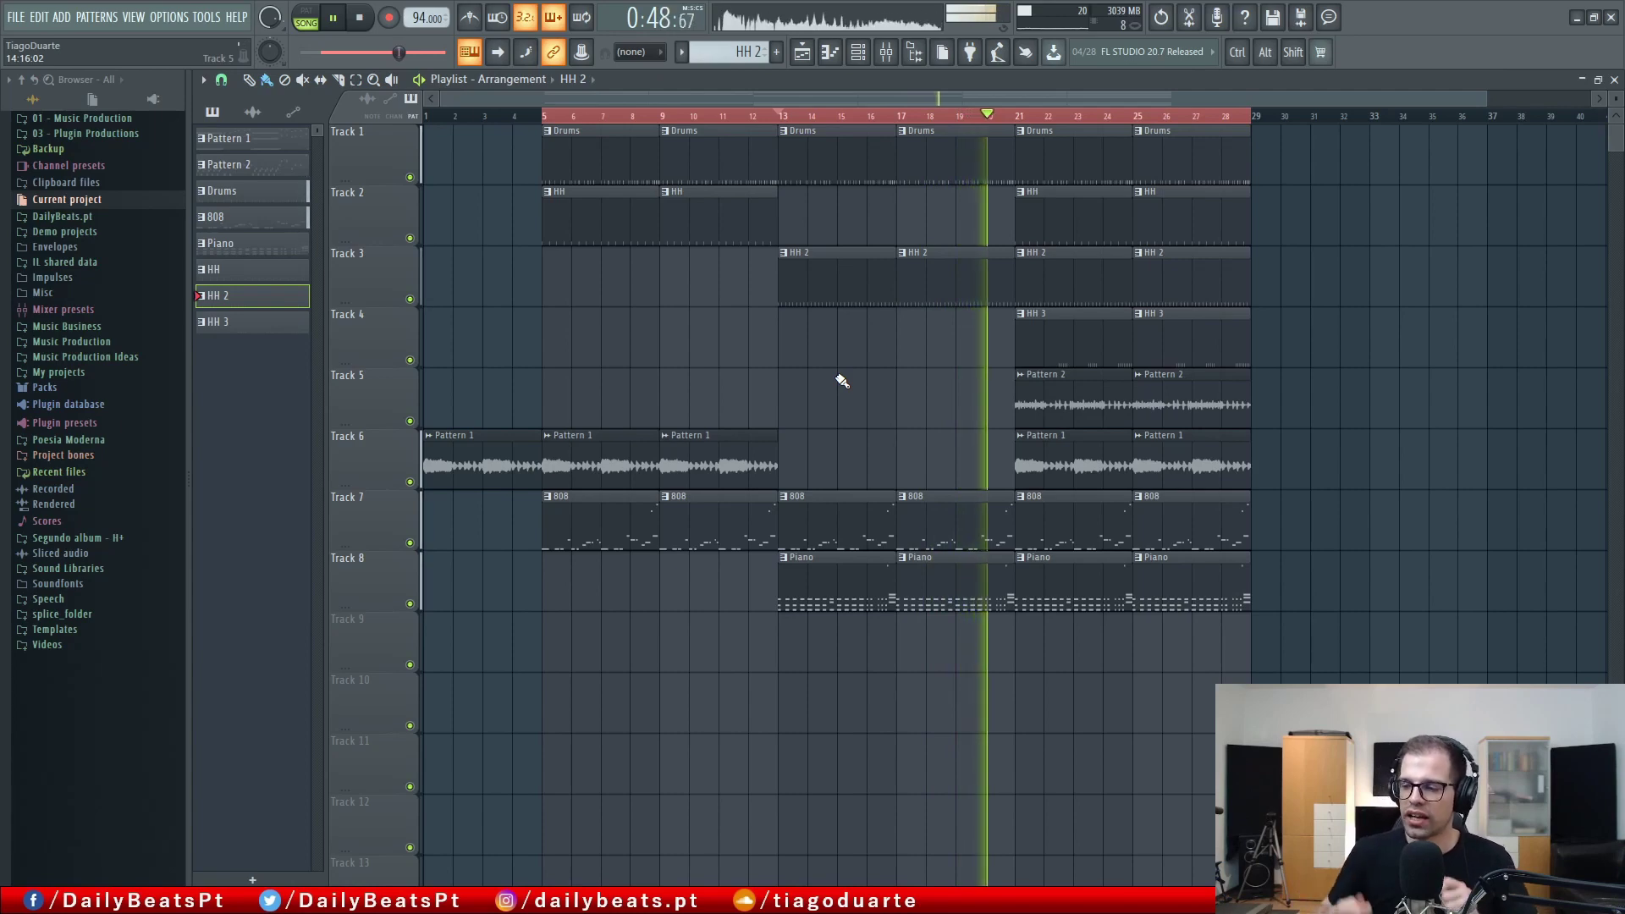
Delete the Piano clips in bars 21 to 28.
{"action": "right_click", "coordinate": [1087, 601]}
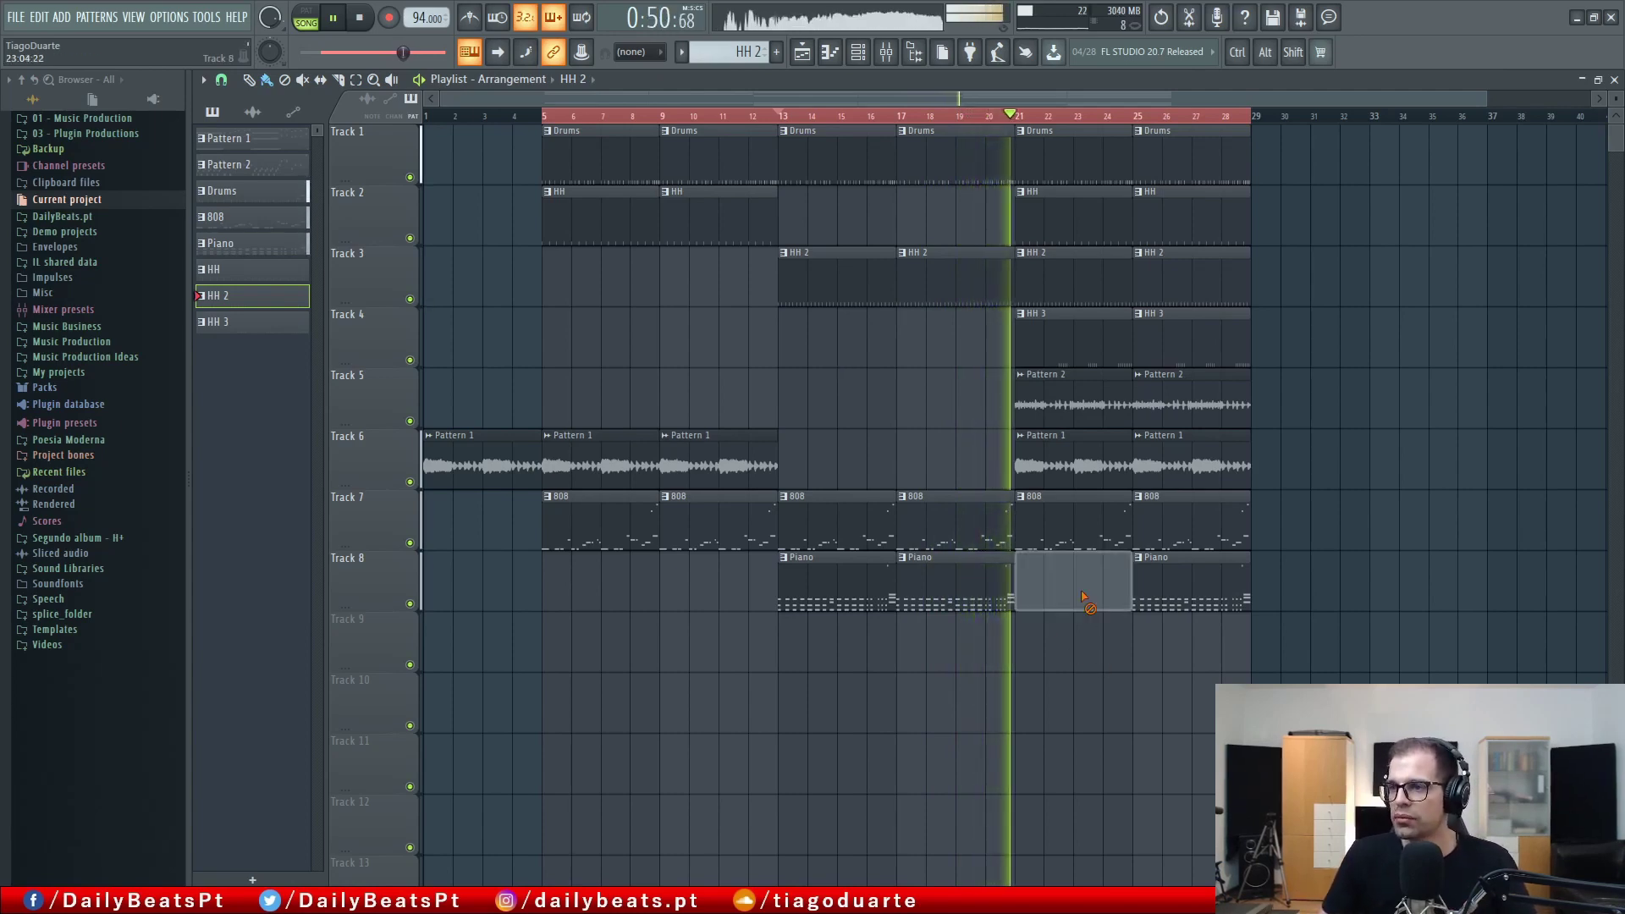
{"action": "right_click", "coordinate": [1177, 594]}
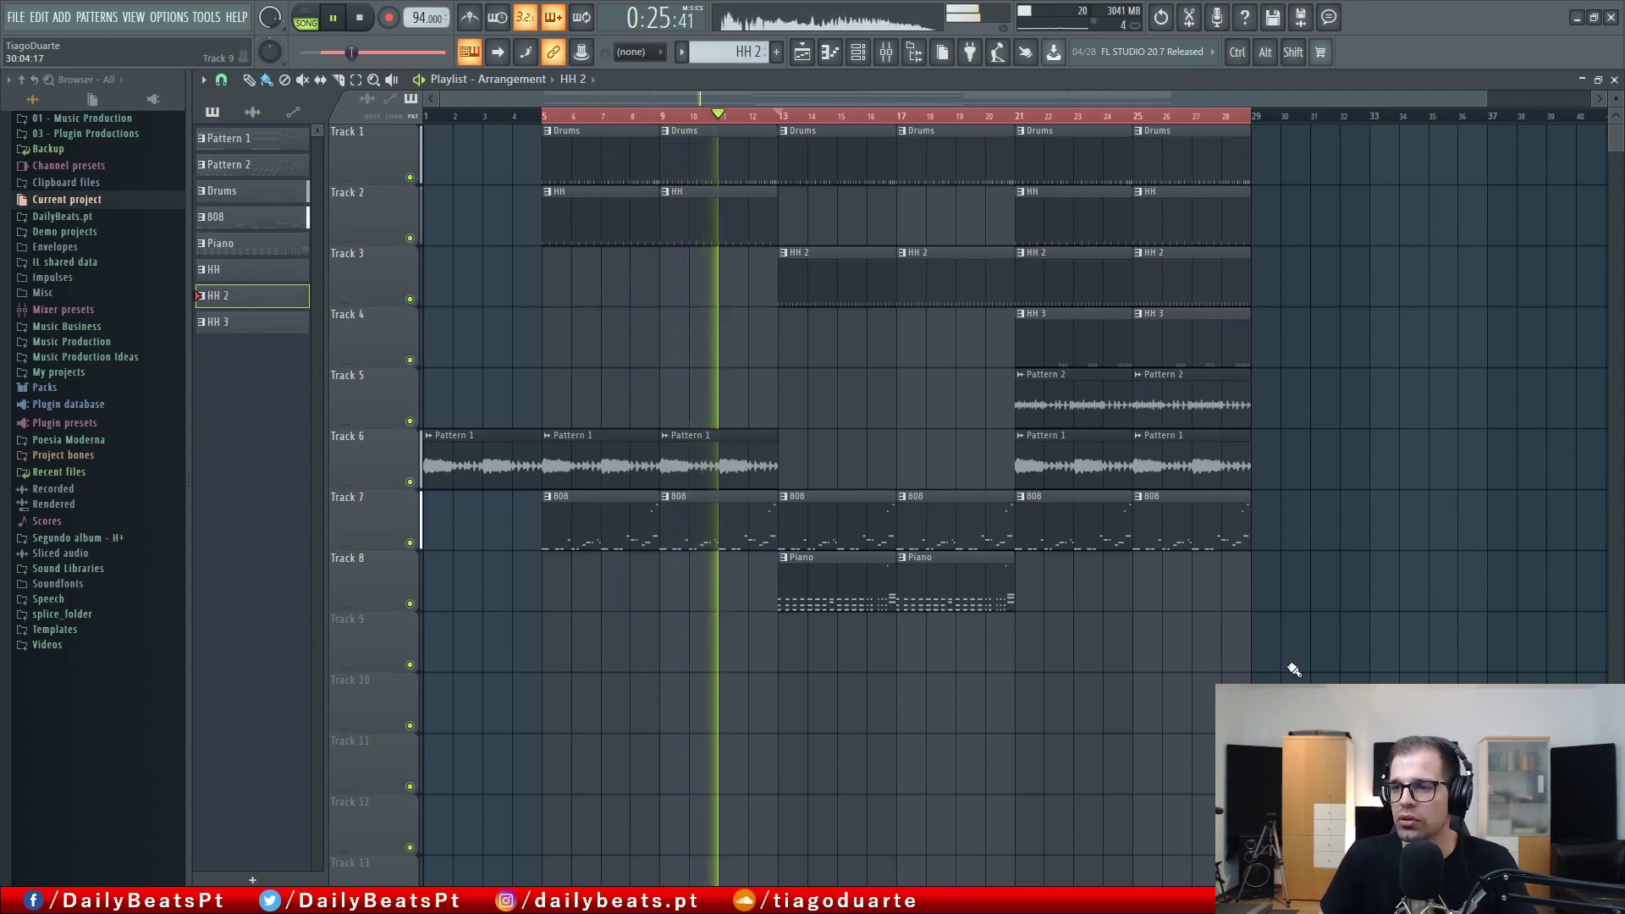
Review the Brass and Strings mixer tracks and their effect slots, then return to the playlist.
{"action": "key", "text": "F5"}
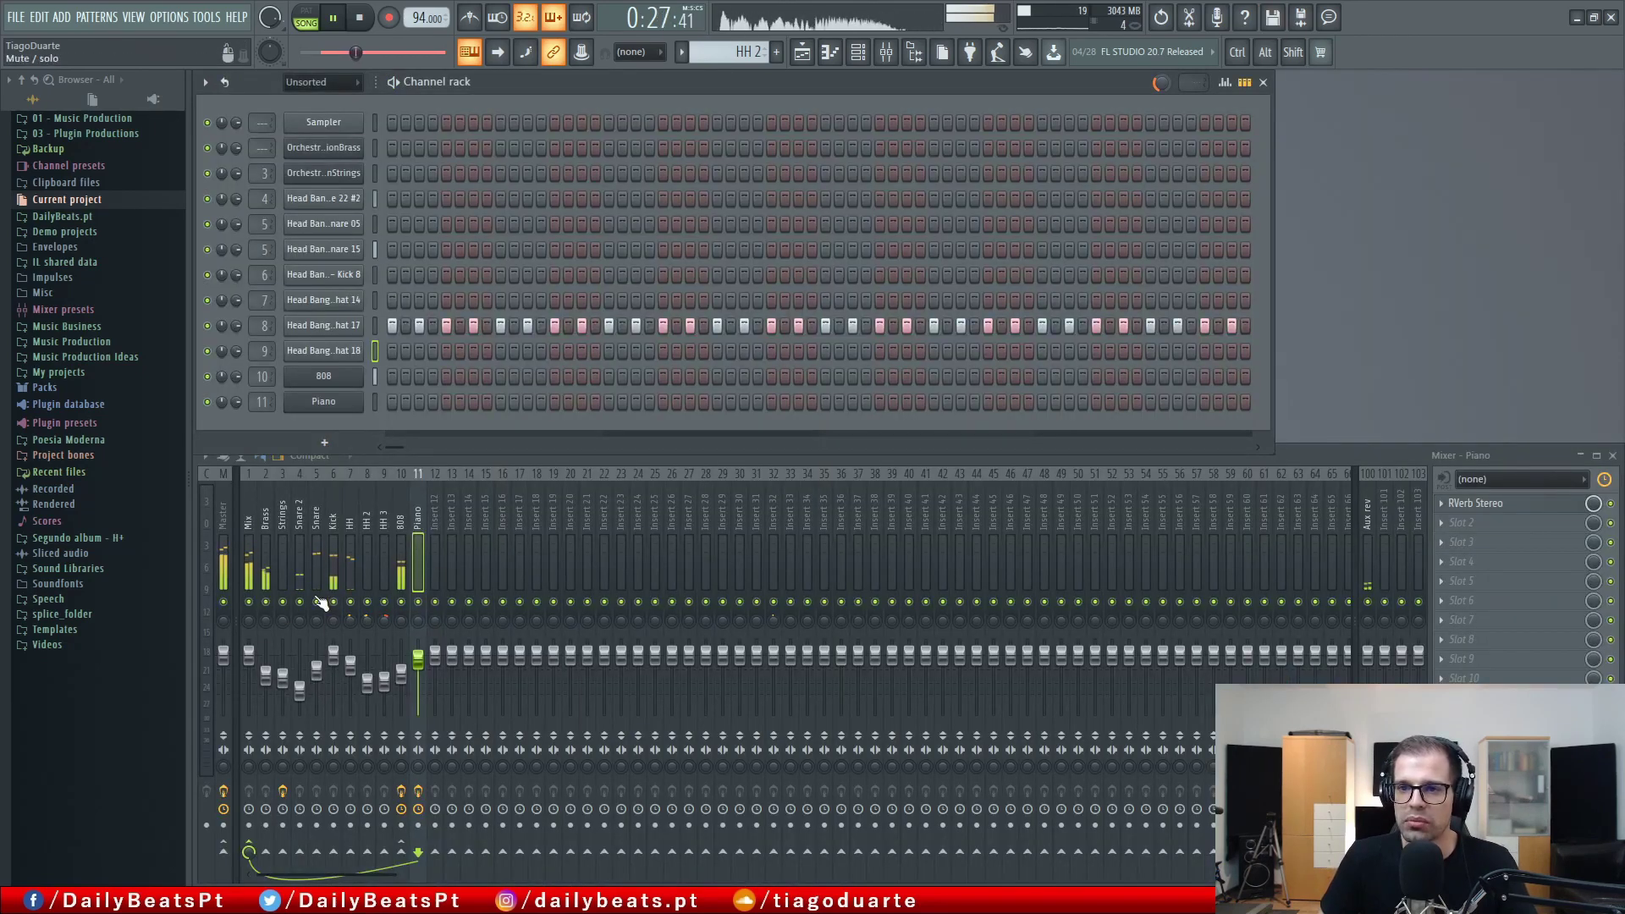
{"action": "left_click", "coordinate": [263, 518]}
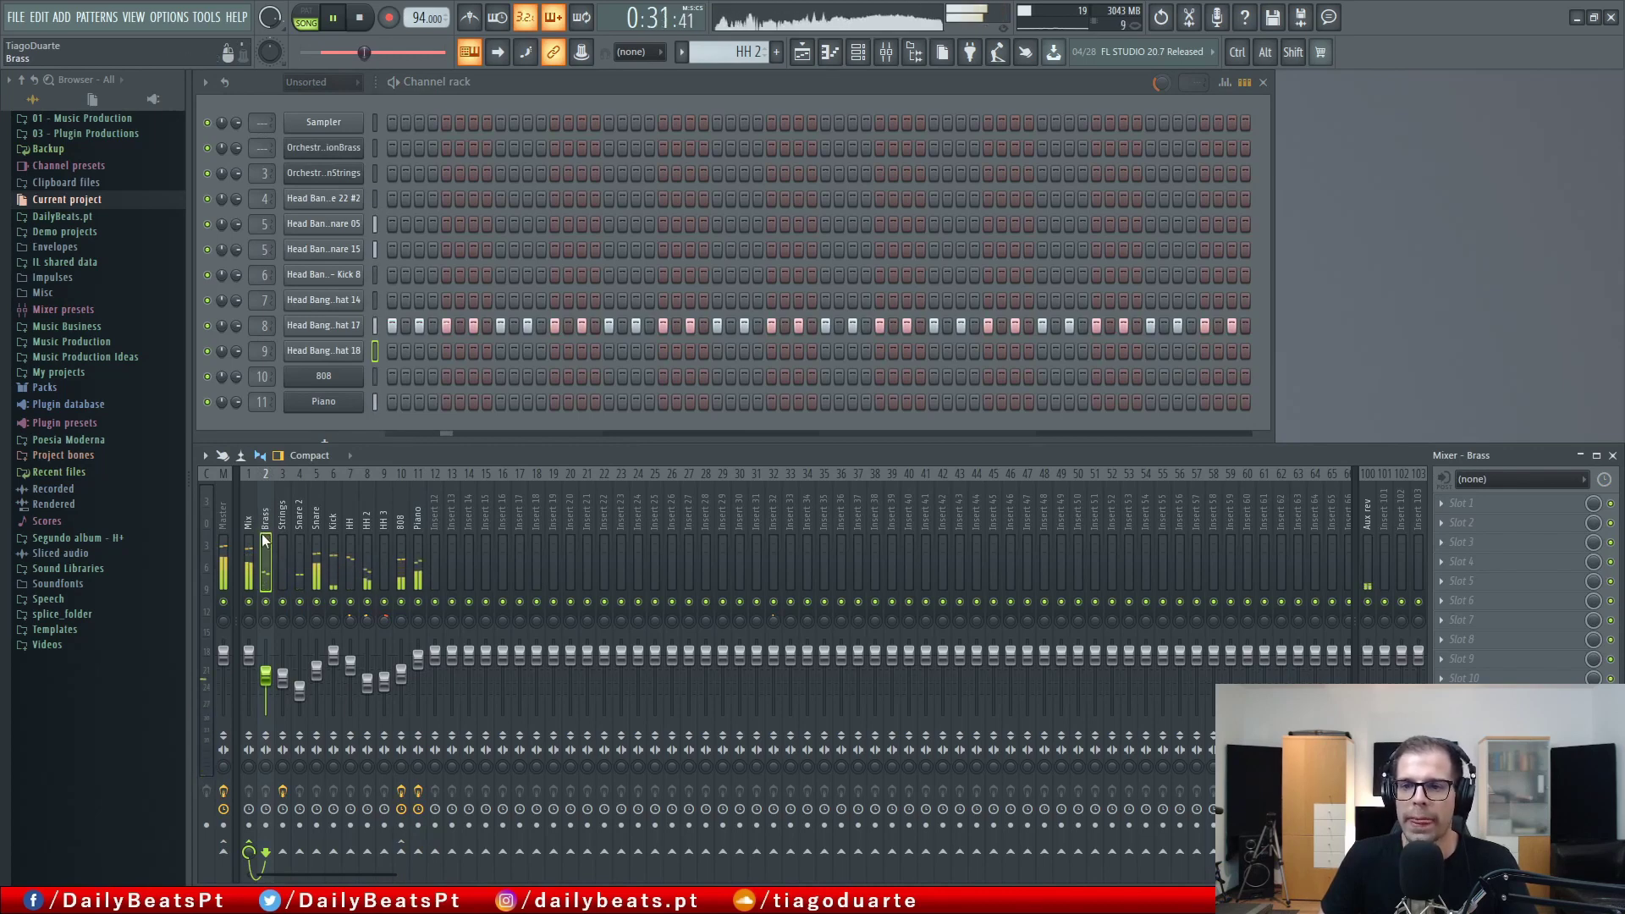
{"action": "left_click", "coordinate": [283, 521]}
{"action": "left_click", "coordinate": [264, 522]}
{"action": "left_click", "coordinate": [280, 525]}
{"action": "left_click", "coordinate": [268, 526]}
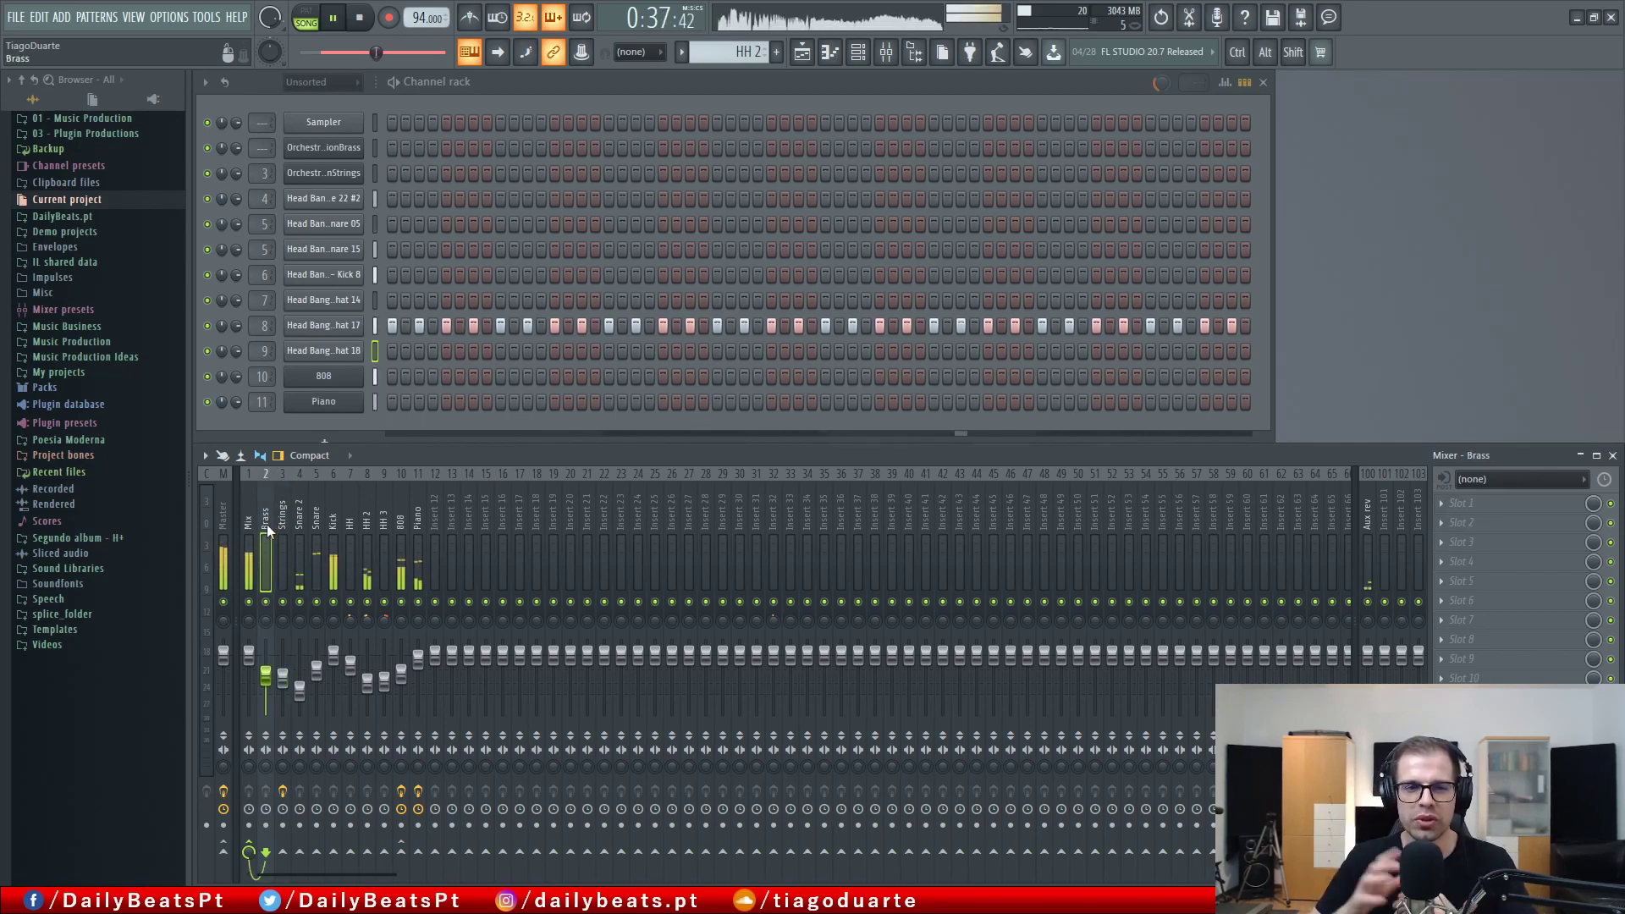
{"action": "left_click", "coordinate": [810, 56]}
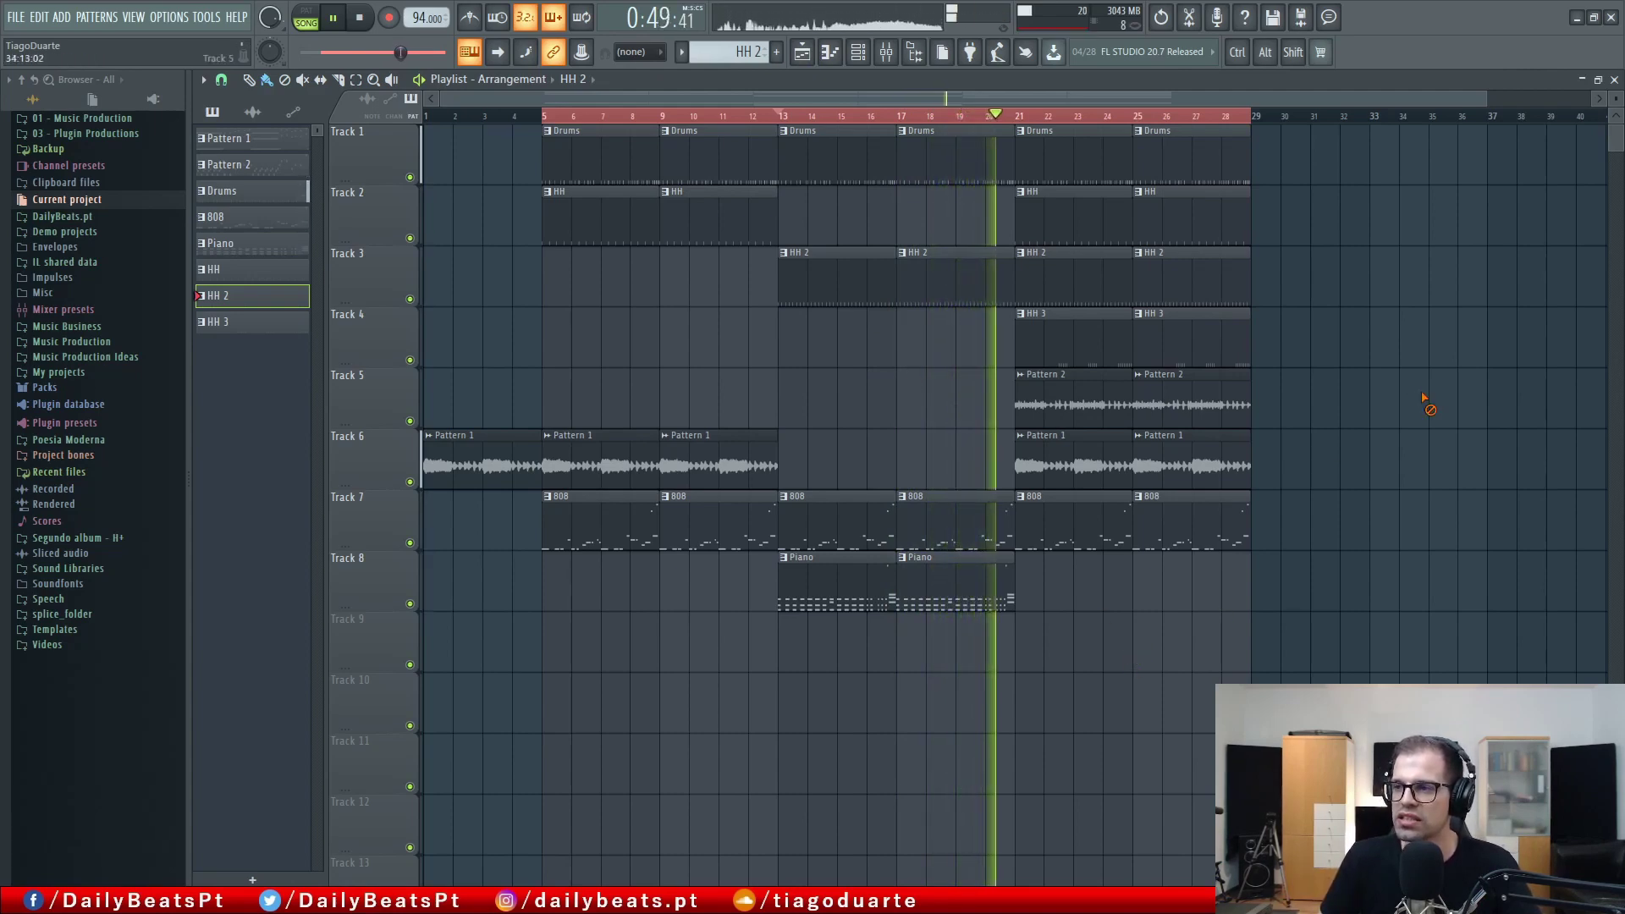
Lower the 808 mixer track's level to about -10.2 dB and return to the playlist.
{"action": "key", "text": "F5"}
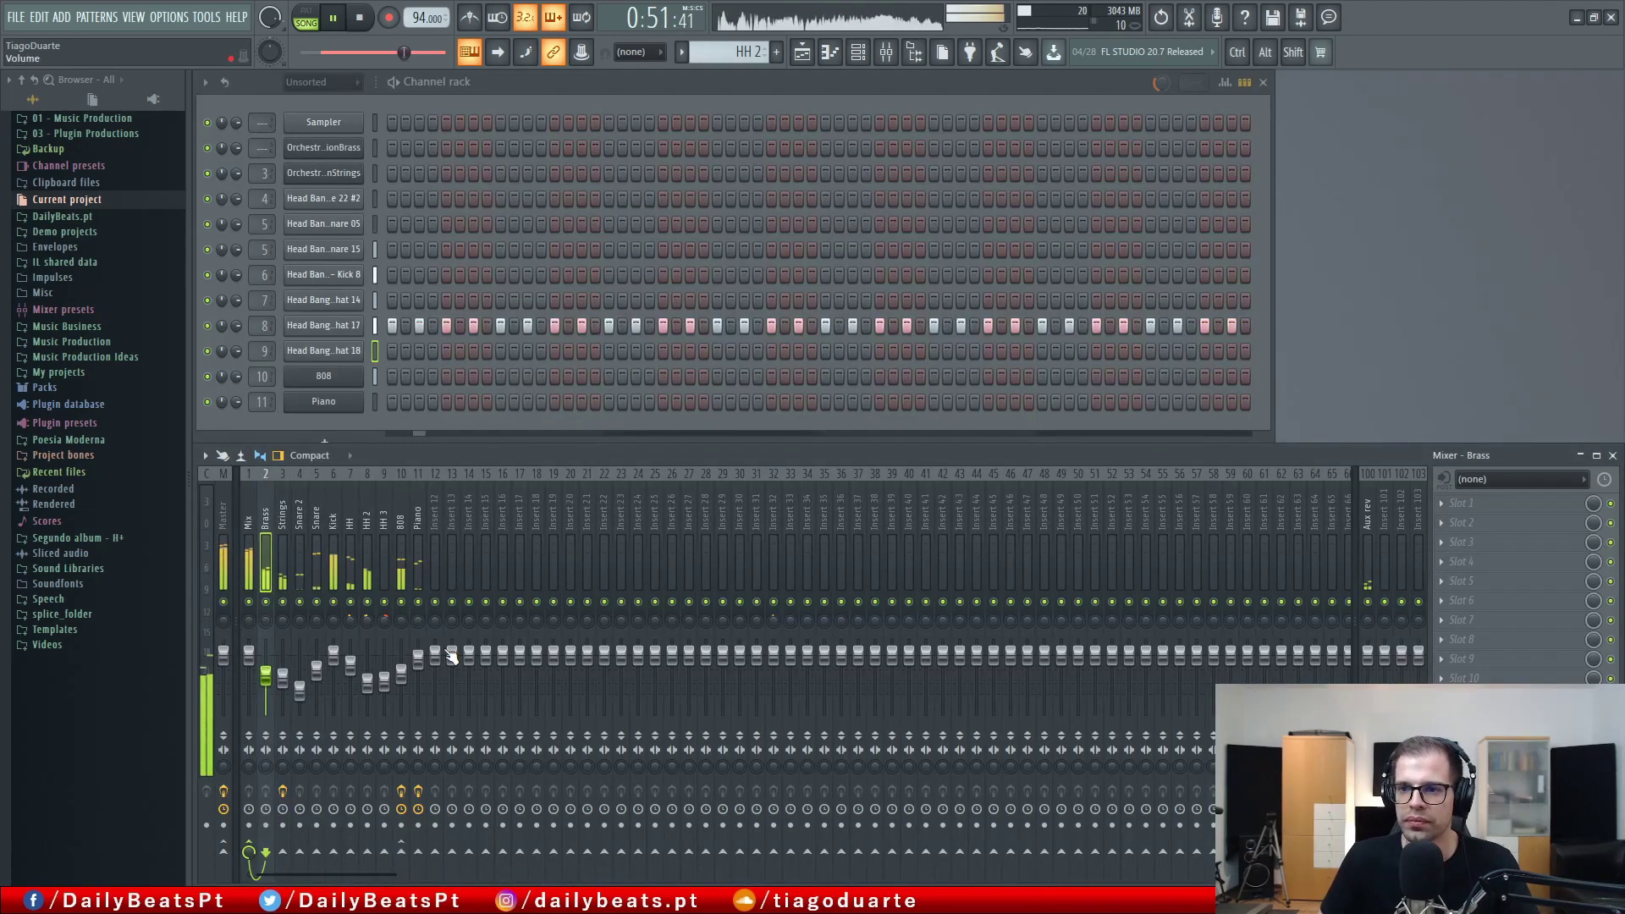
{"action": "left_click", "coordinate": [403, 677]}
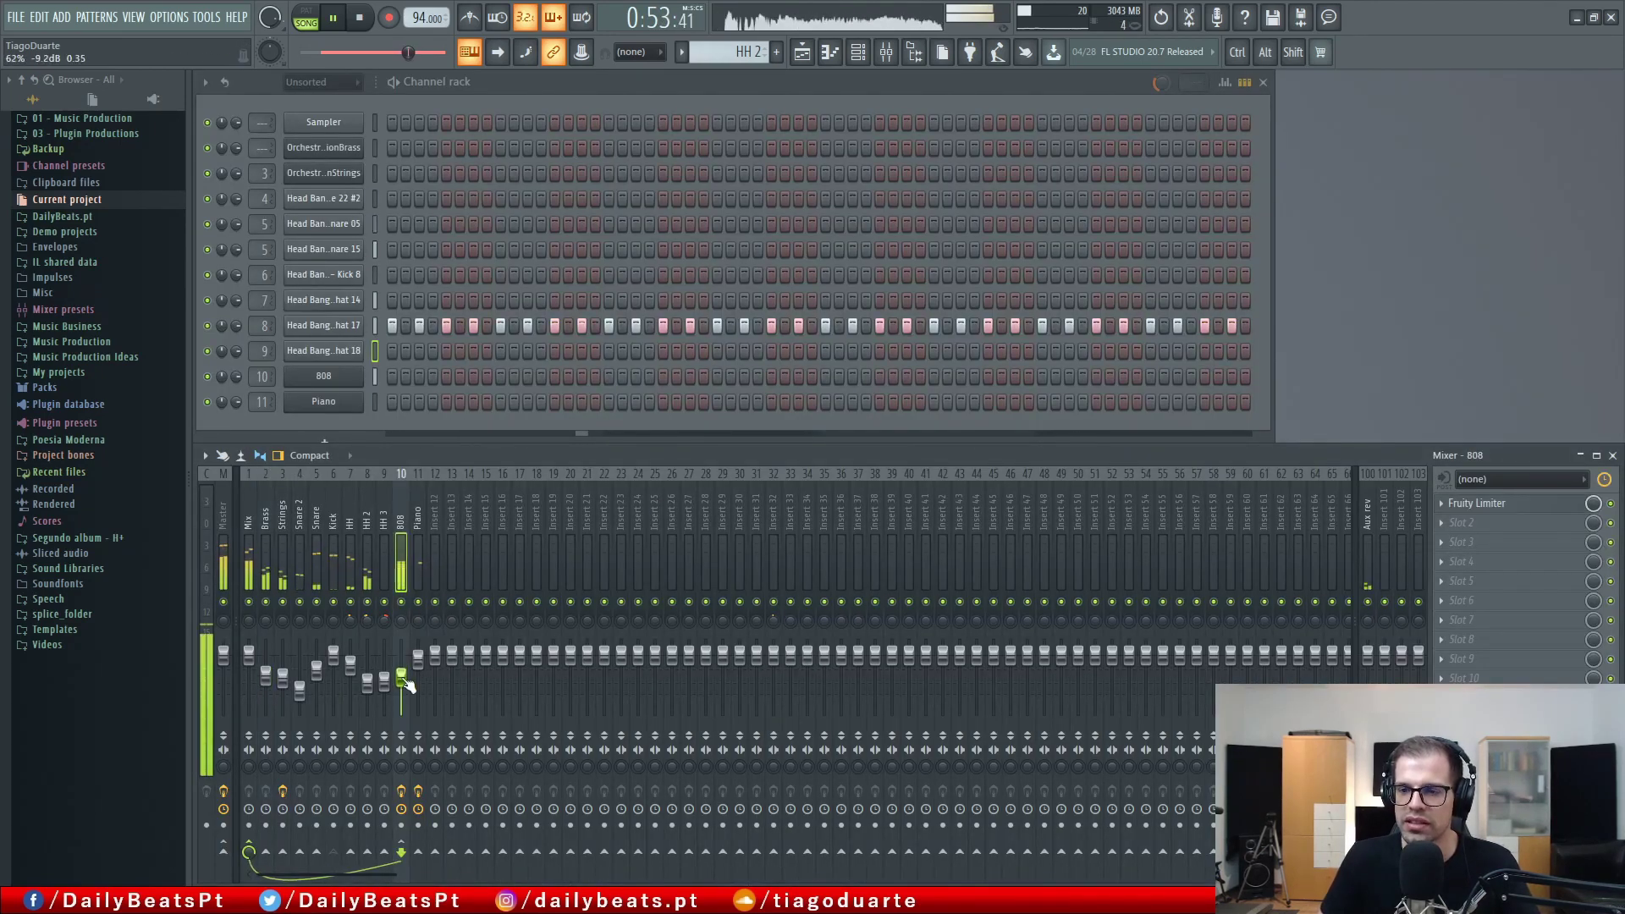
{"action": "left_click_drag", "start_coordinate": [404, 681], "coordinate": [406, 684]}
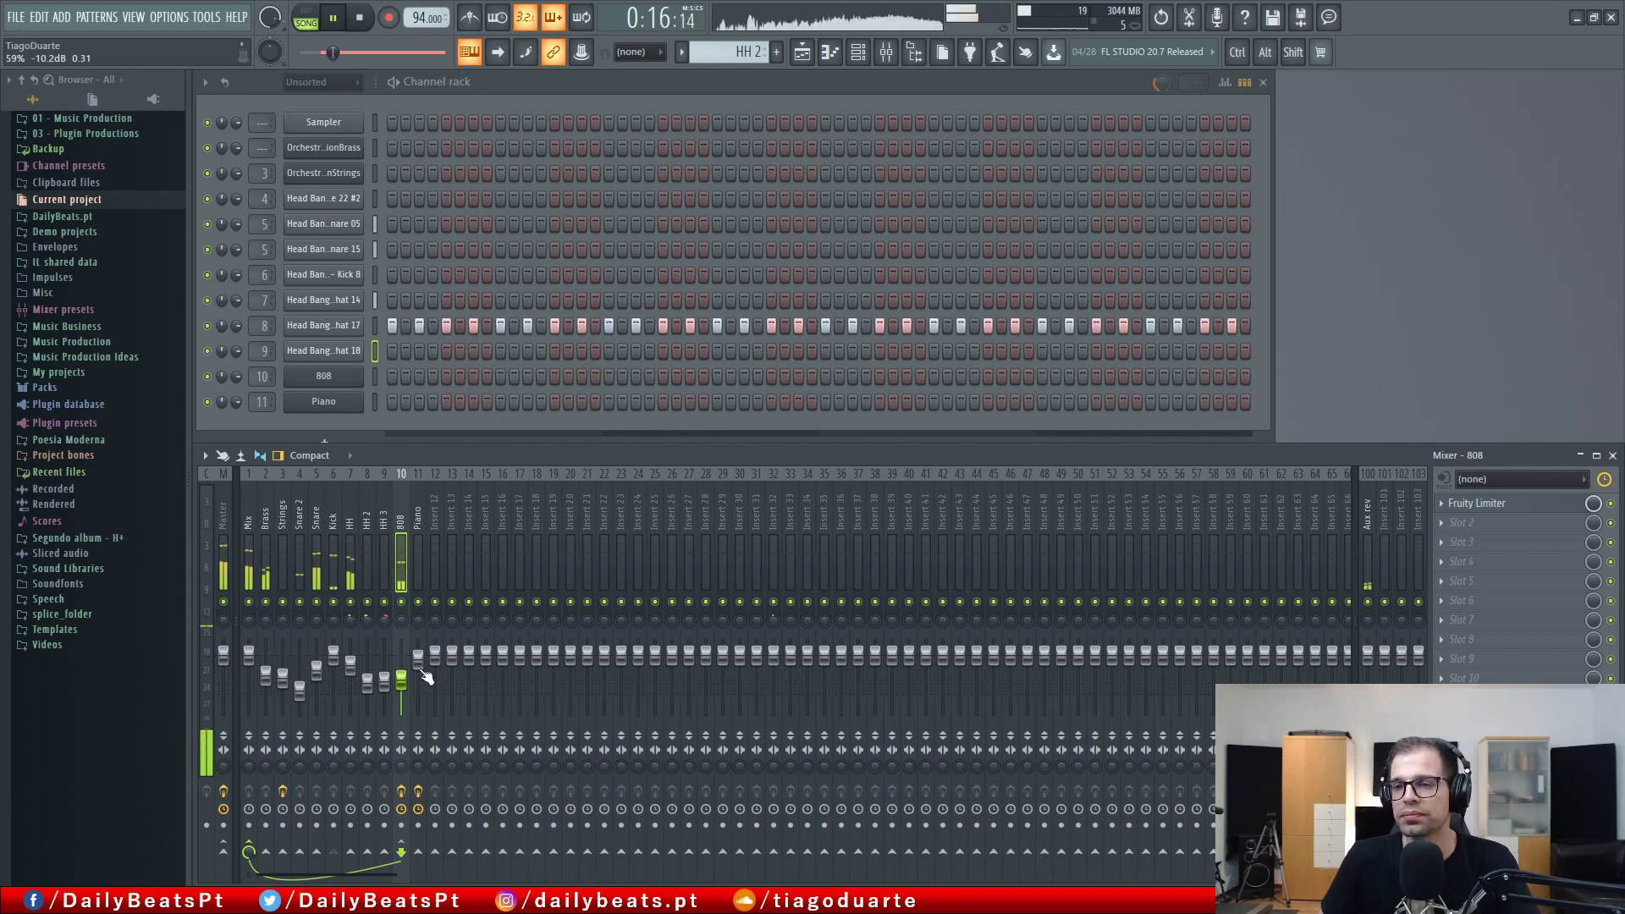
{"action": "left_click", "coordinate": [804, 59]}
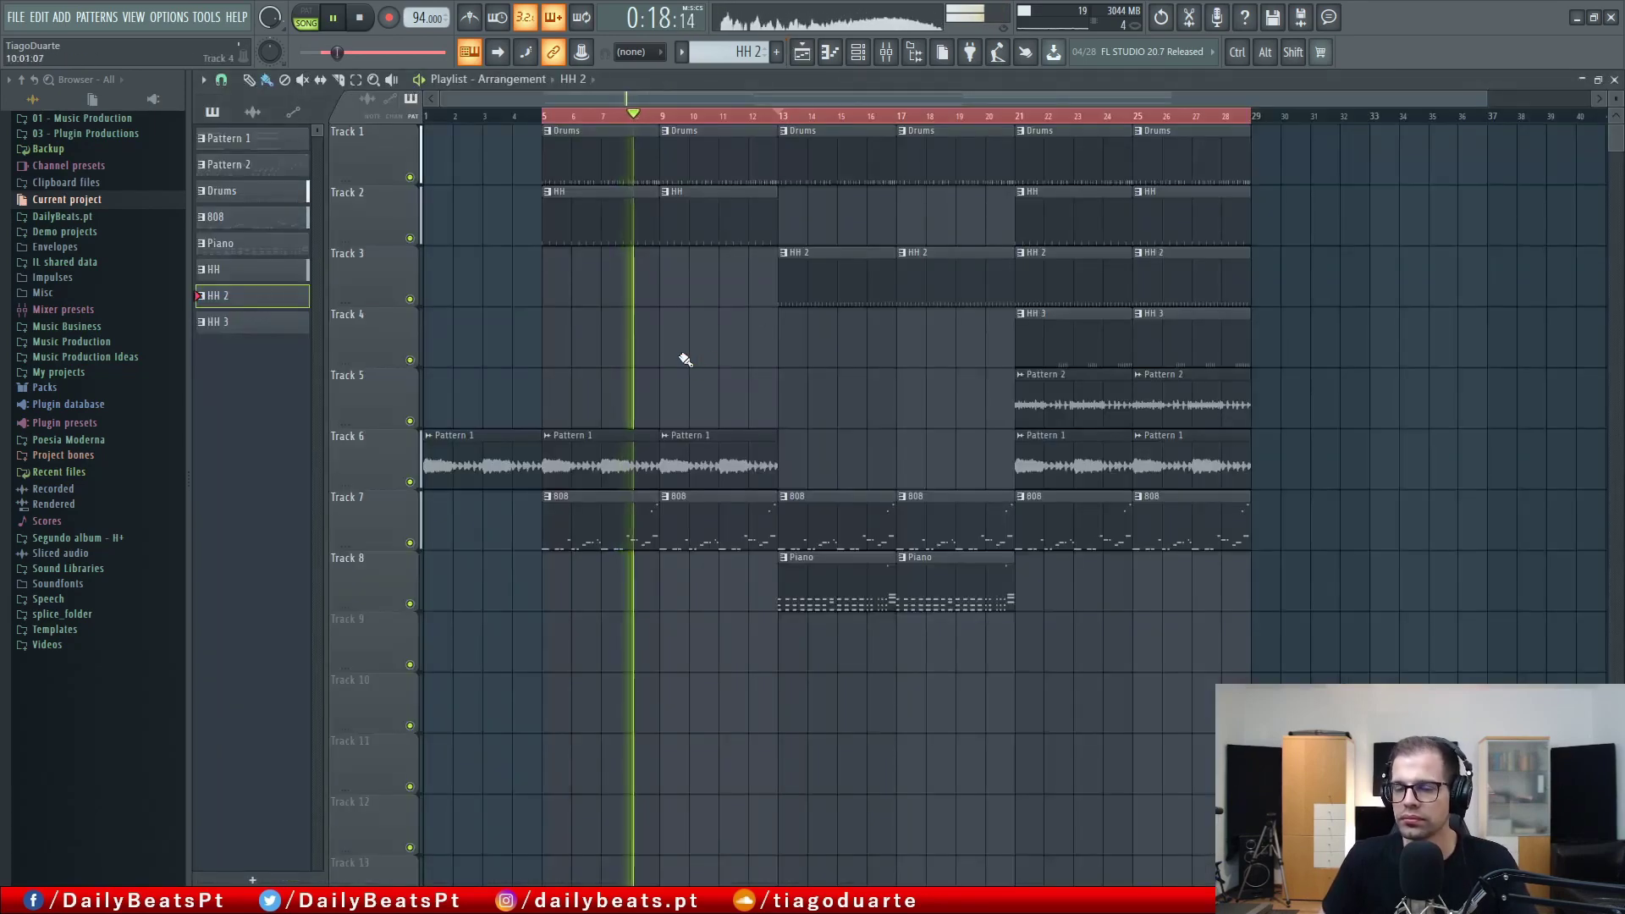